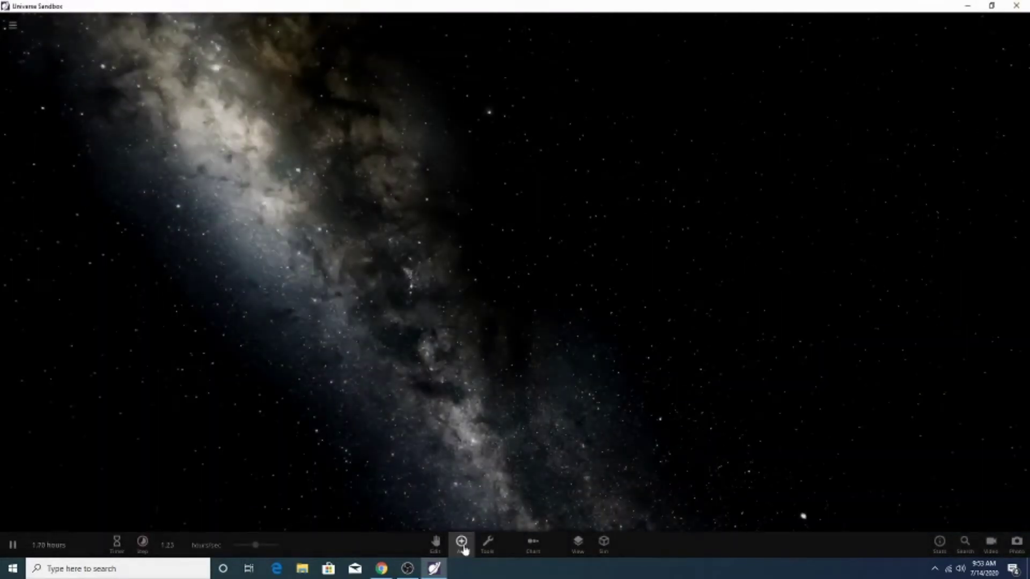
Add Mercury in orbit mode near the middle of the empty simulation.
left_click(461, 543)
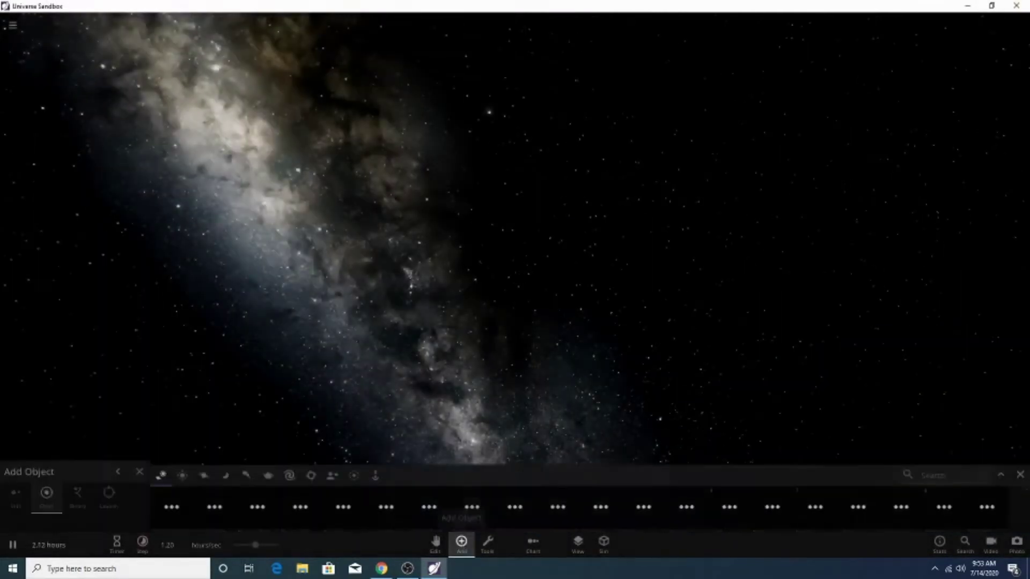
left_click(740, 513)
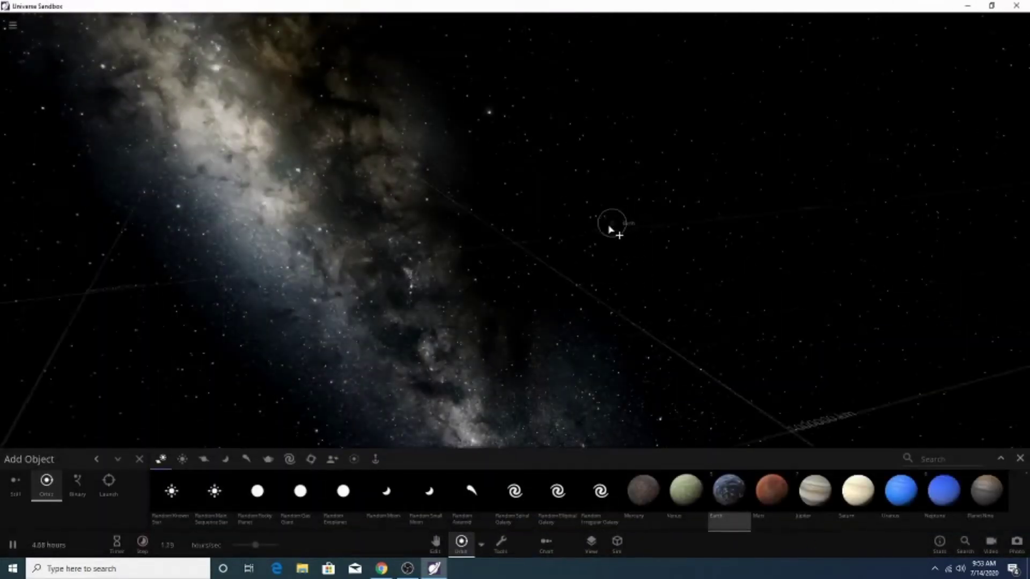
left_click(542, 295)
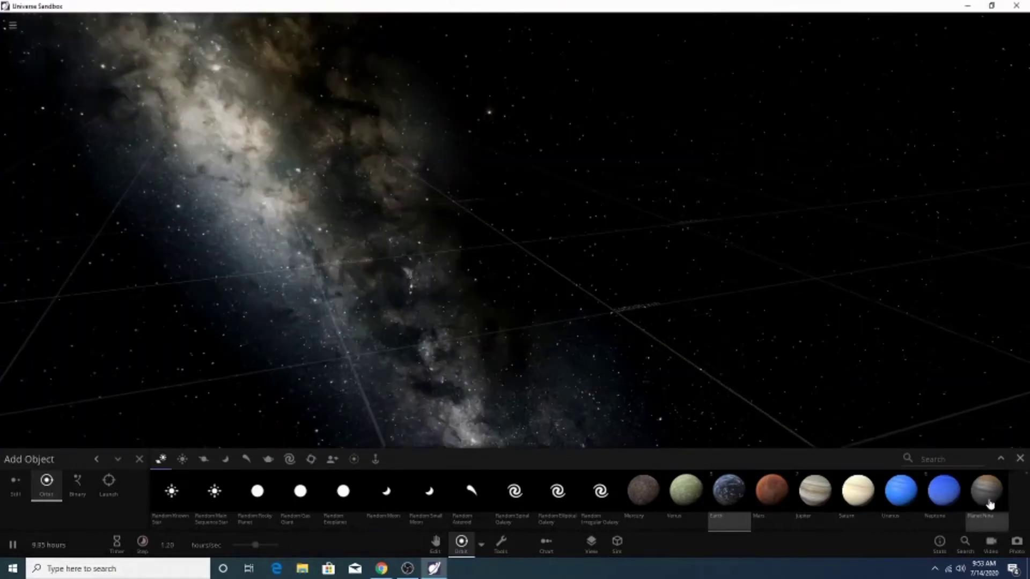
left_click(896, 501)
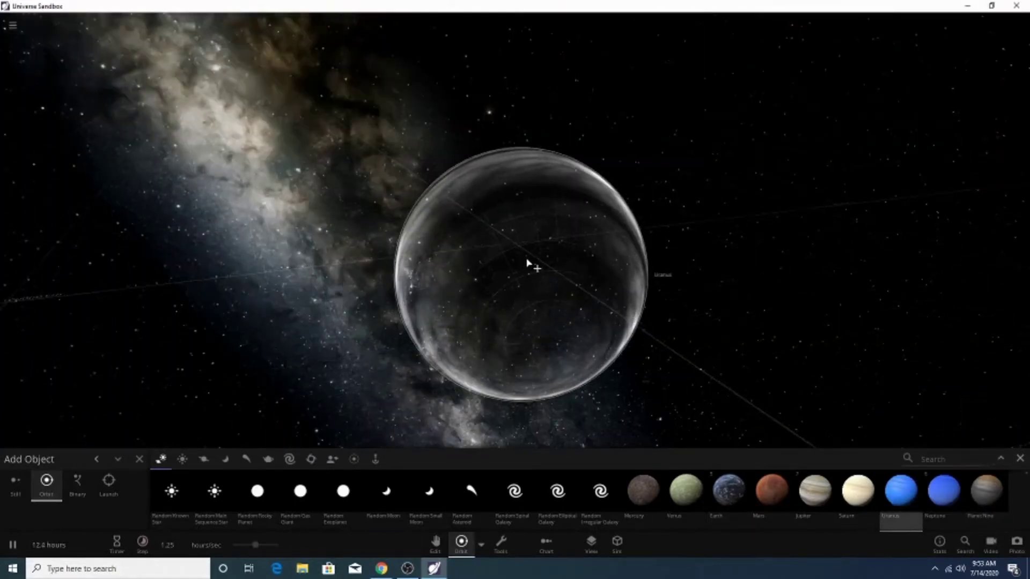
left_click(647, 509)
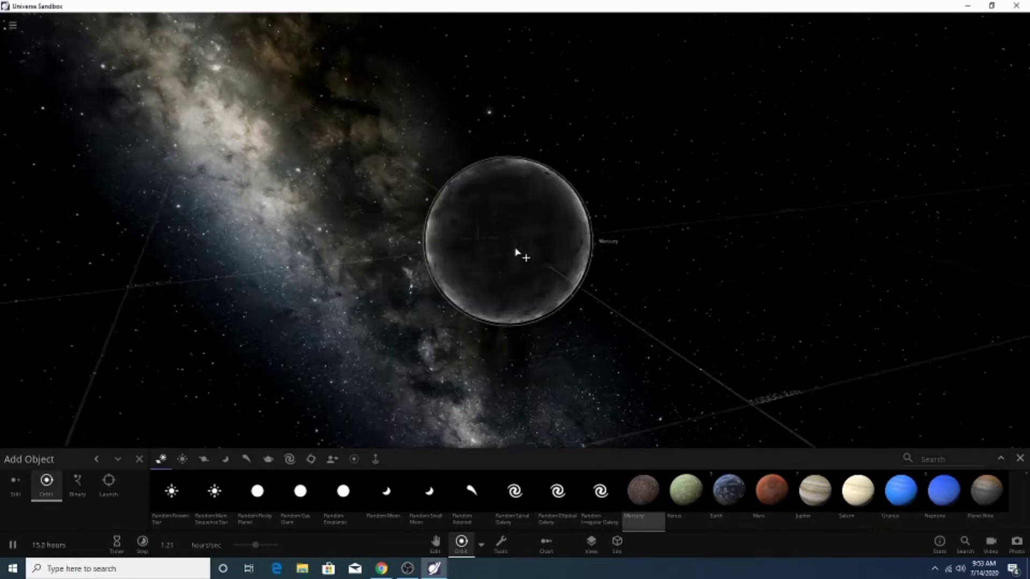
left_click(516, 245)
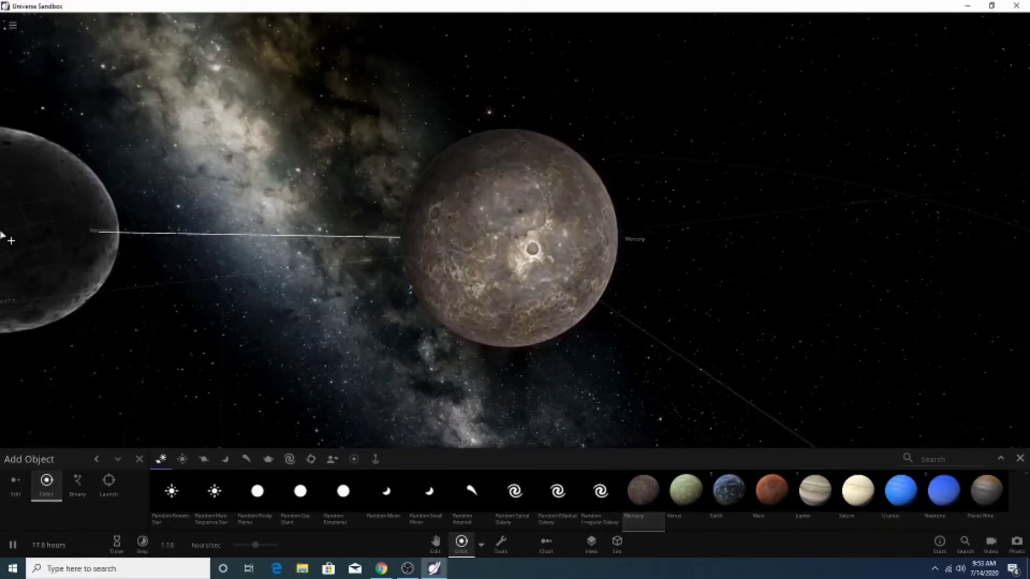
scroll(536, 301, "down", 5)
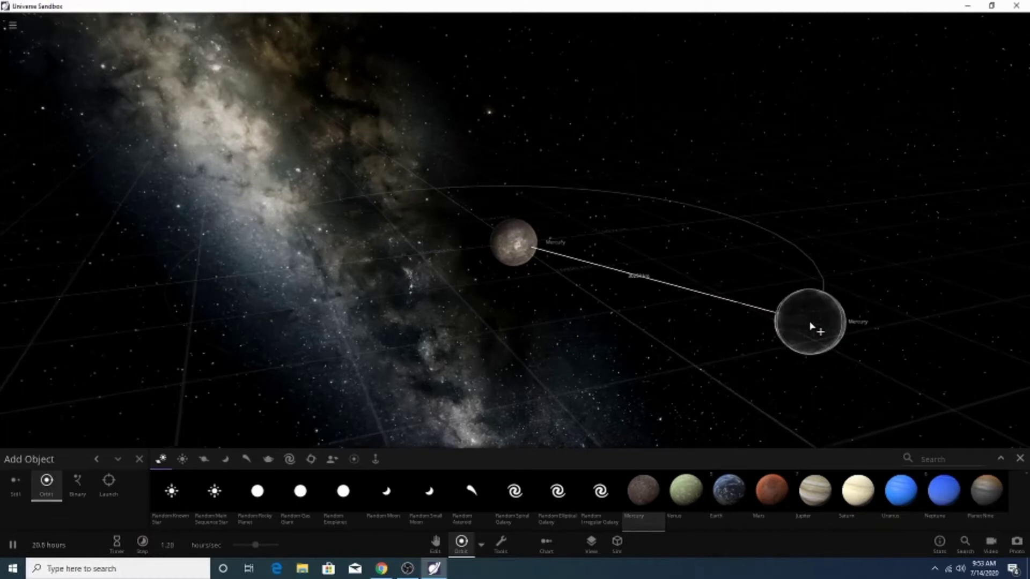
left_click(108, 483)
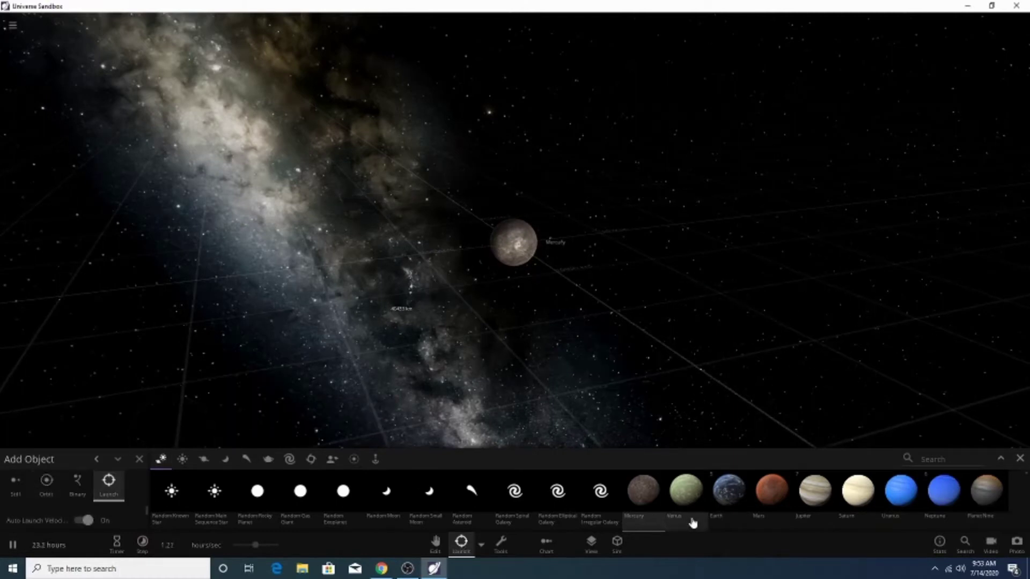
left_click(674, 516)
left_click(716, 514)
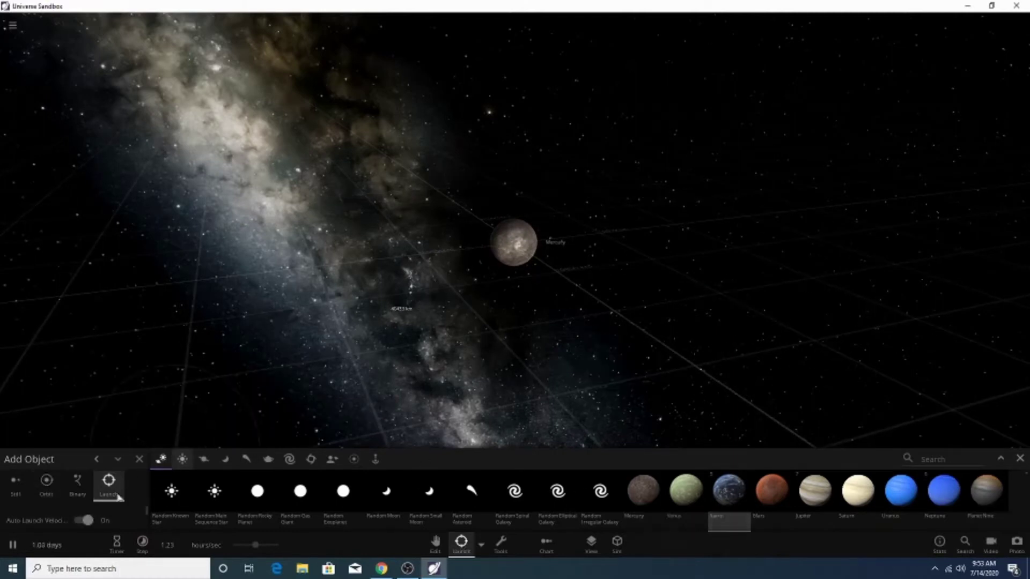
left_click(47, 483)
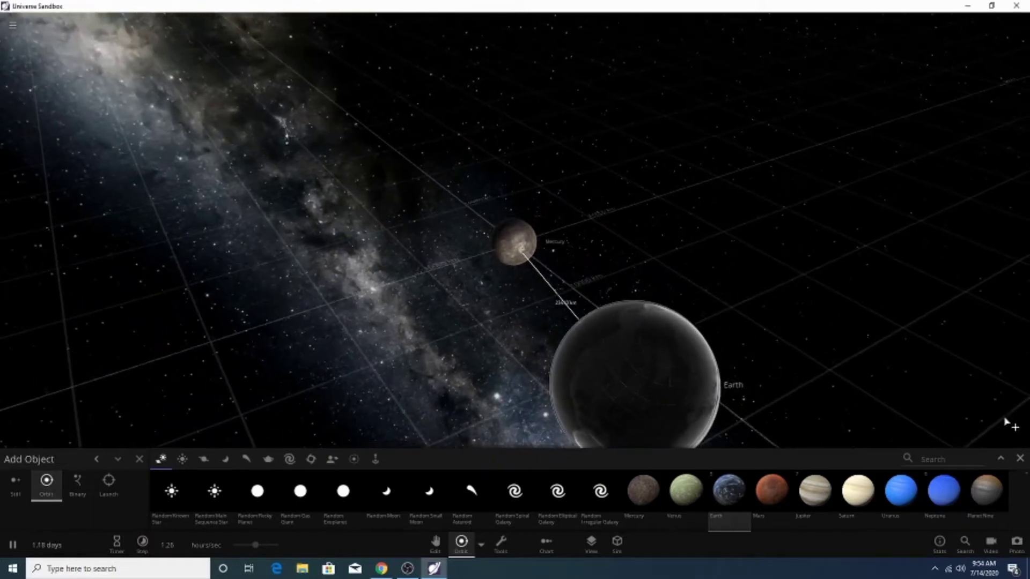
left_click(1019, 459)
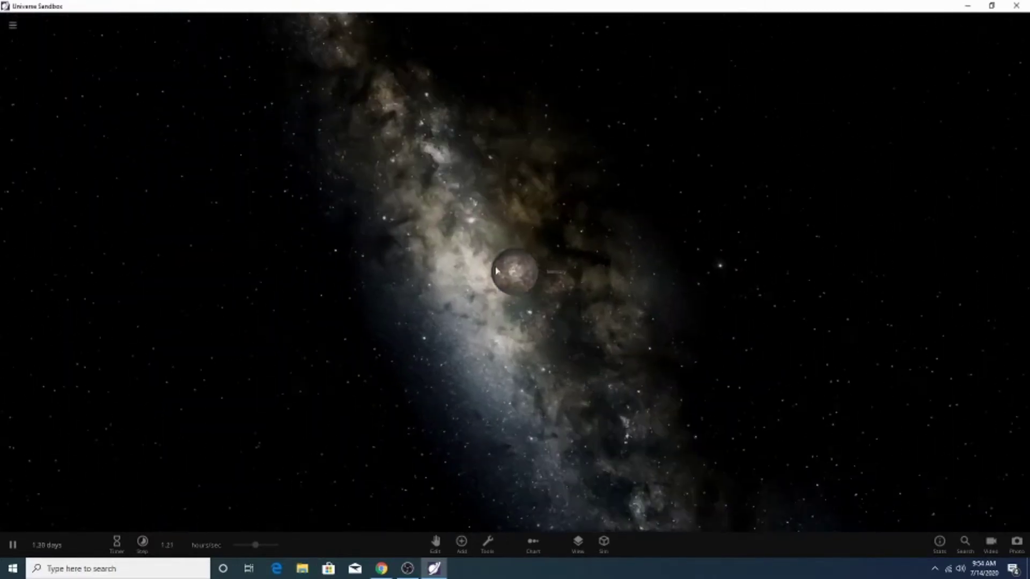
Open Mercury's full properties and change its surface colors from the default scheme to Custom.
double_click(519, 288)
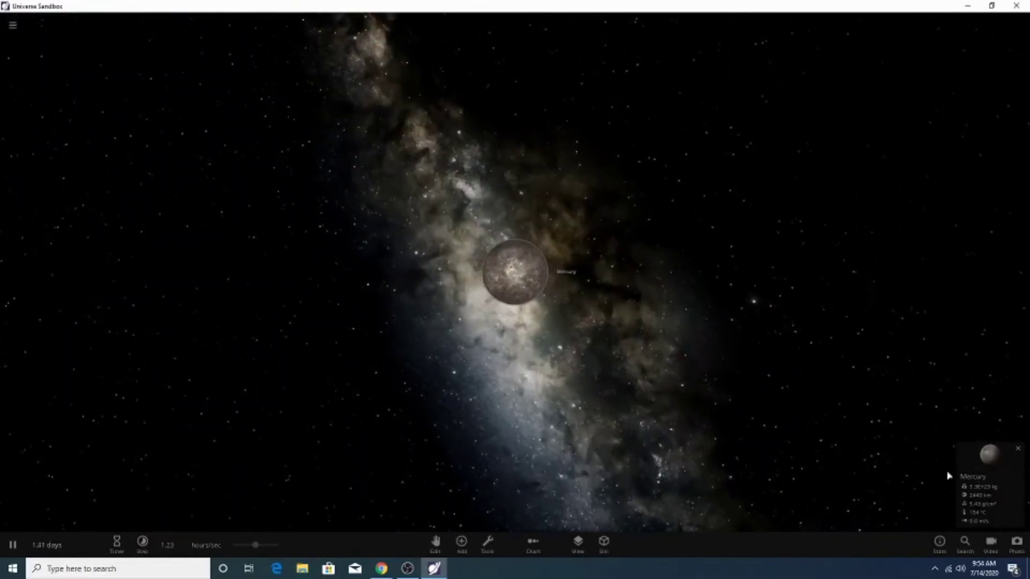
left_click(988, 472)
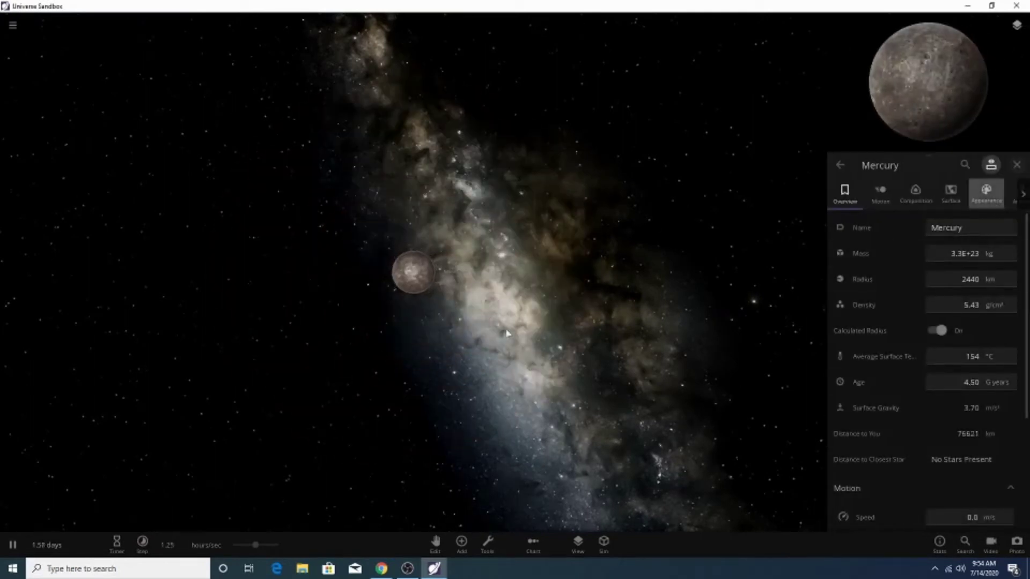
scroll(389, 356, "up", 5)
left_click(985, 194)
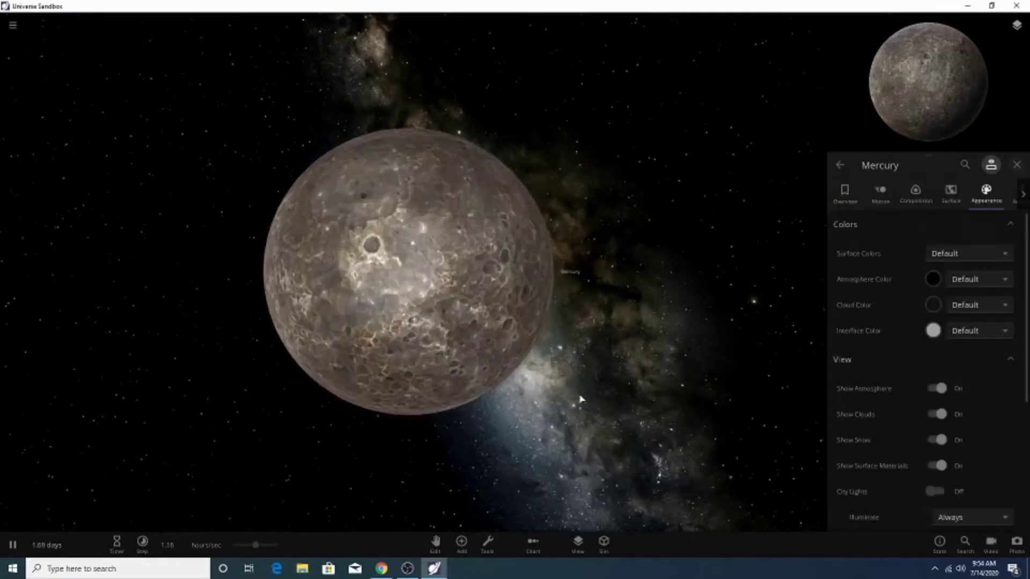
left_click(956, 257)
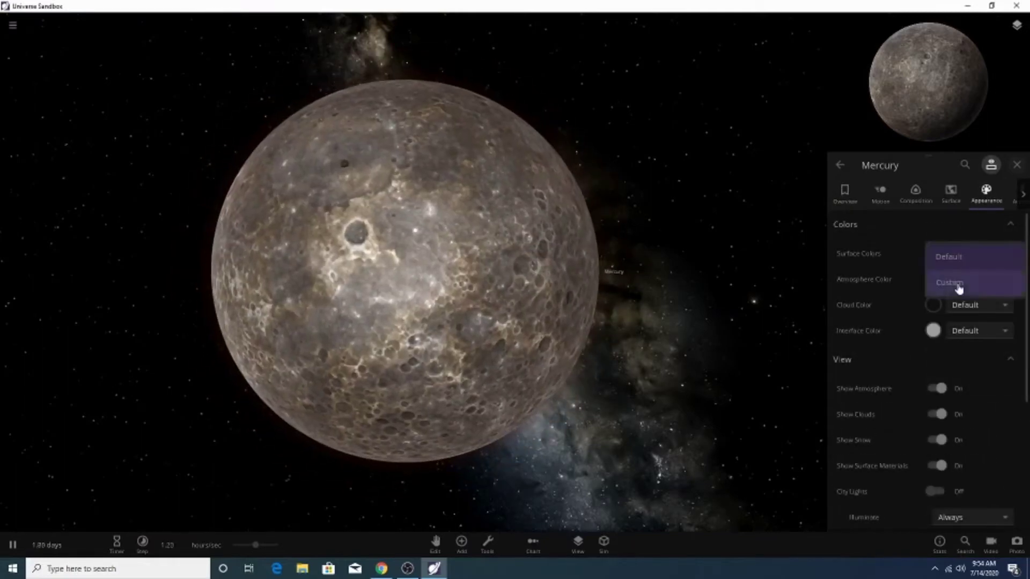
left_click(959, 290)
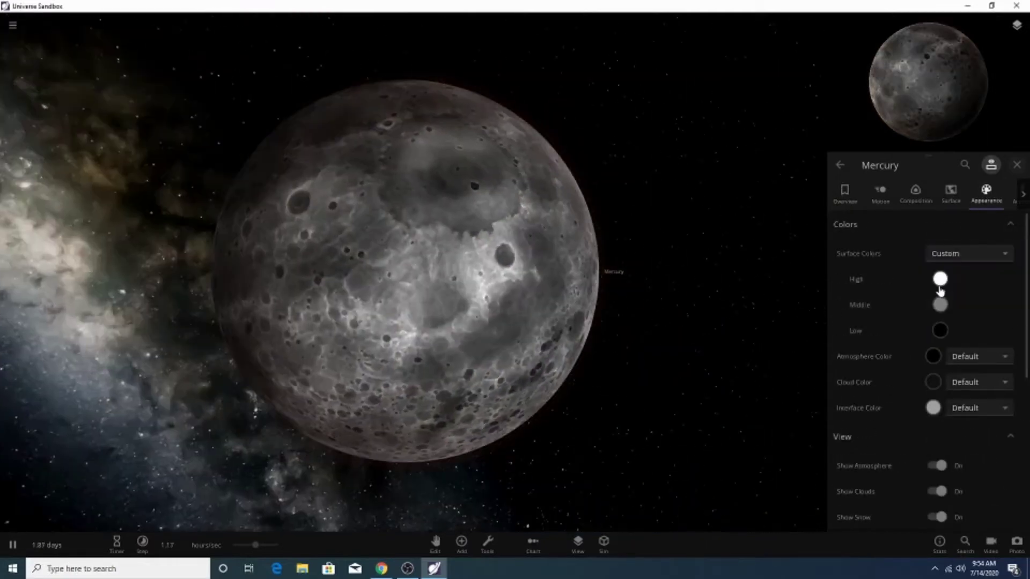
Keep Mercury's high surface color near white and set its low surface color to dark gray #474747.
left_click(938, 279)
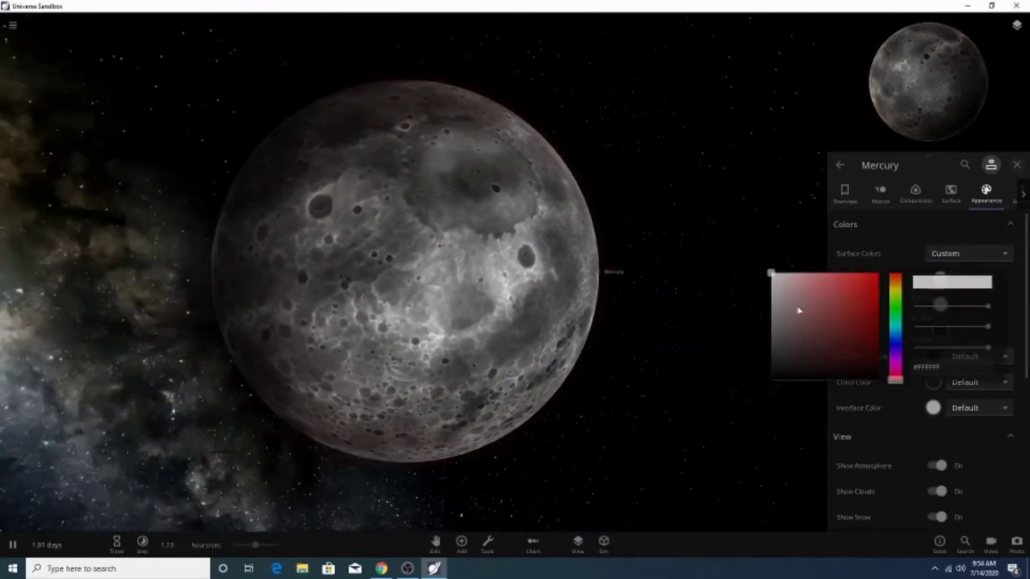
mouse_move(799, 310)
left_mouse_down()
mouse_move(761, 308)
mouse_move(750, 278)
left_mouse_up()
left_click(843, 216)
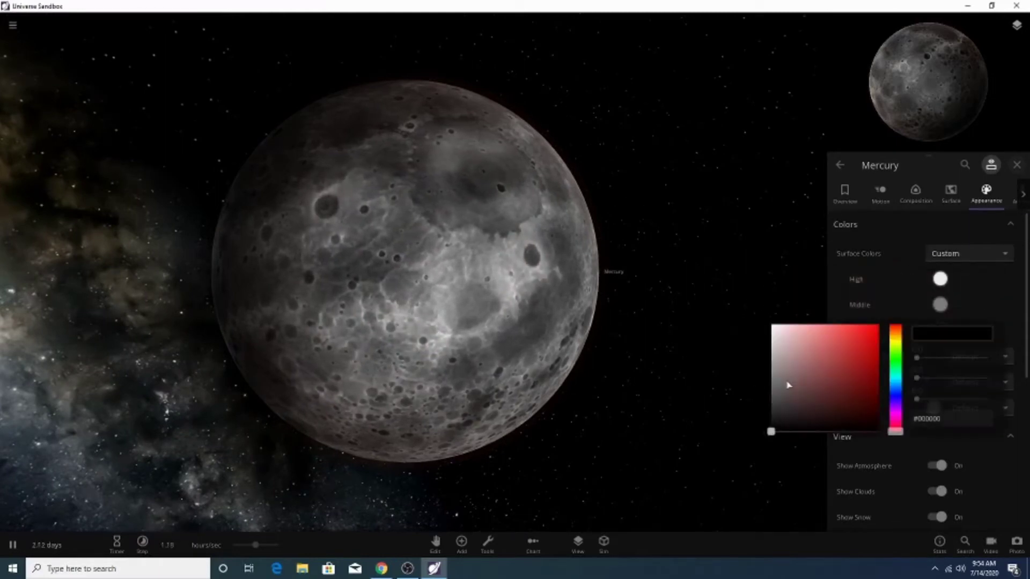
left_click_drag(774, 386, 758, 403)
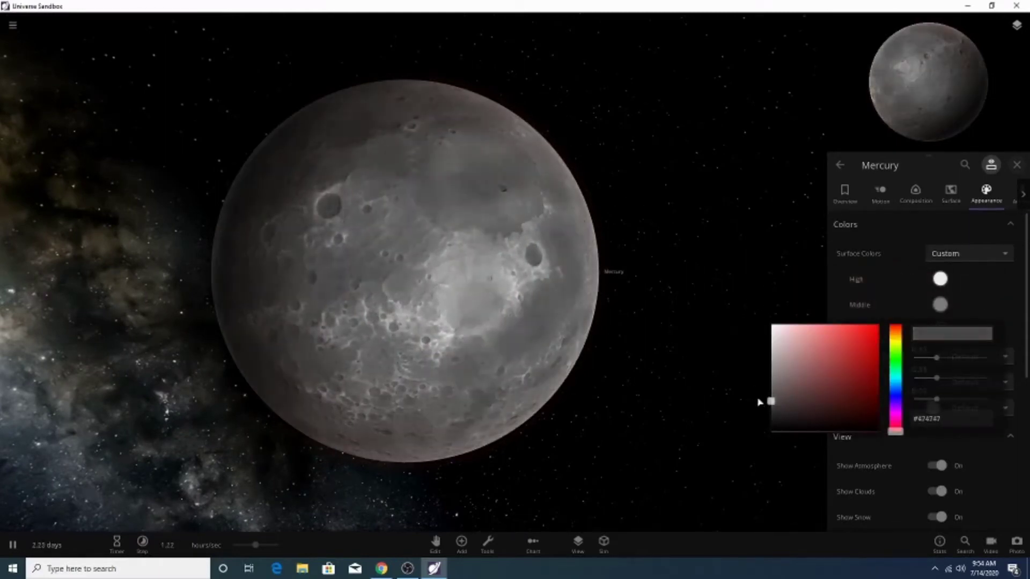
left_click(612, 308)
Inspect the recolored Mercury from several sides and distances, and save it as an object.
left_click_drag(523, 318, 681, 299)
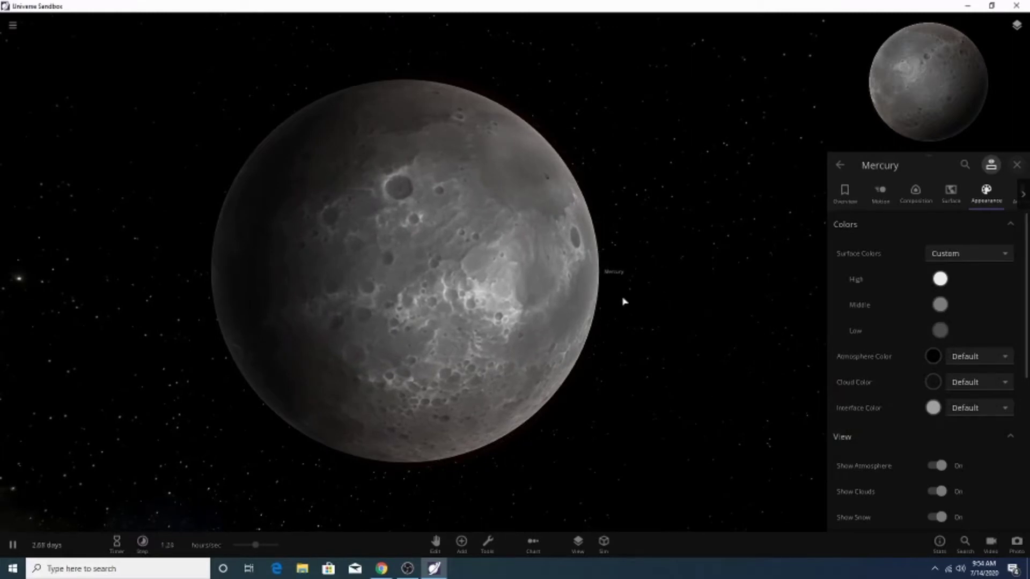
left_click_drag(566, 385, 429, 385)
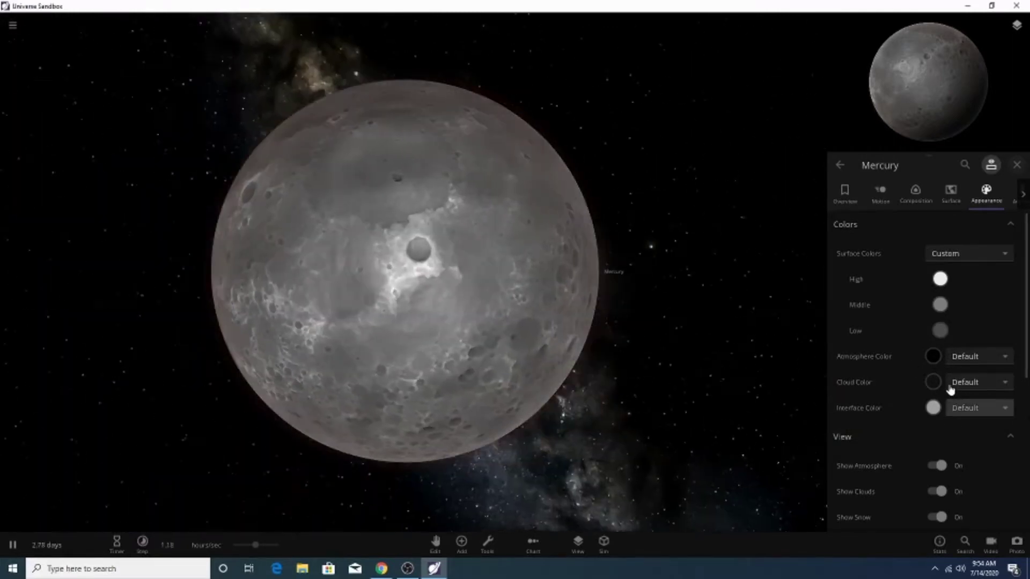
scroll(783, 379, "down", 6)
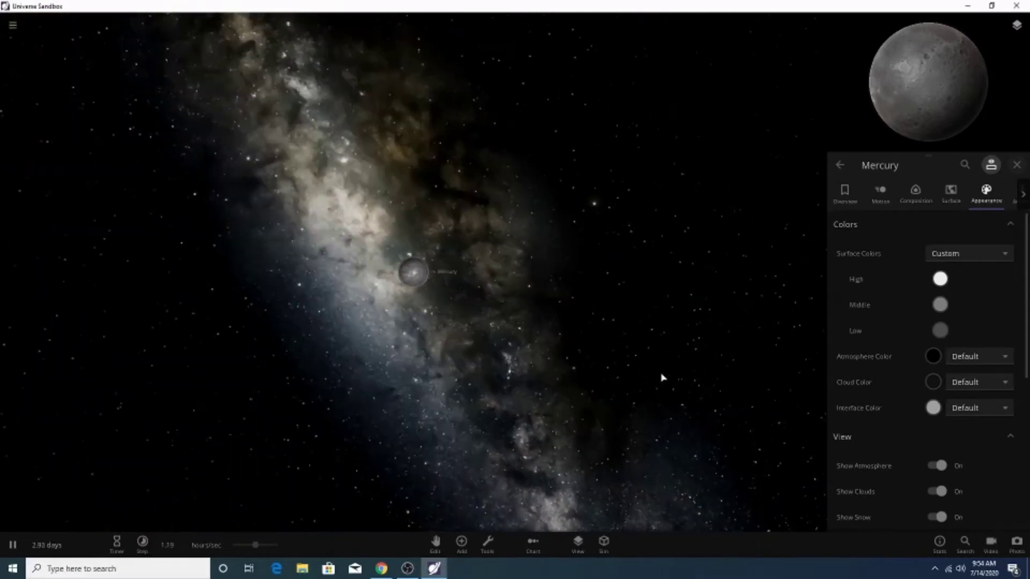
scroll(464, 407, "up", 3)
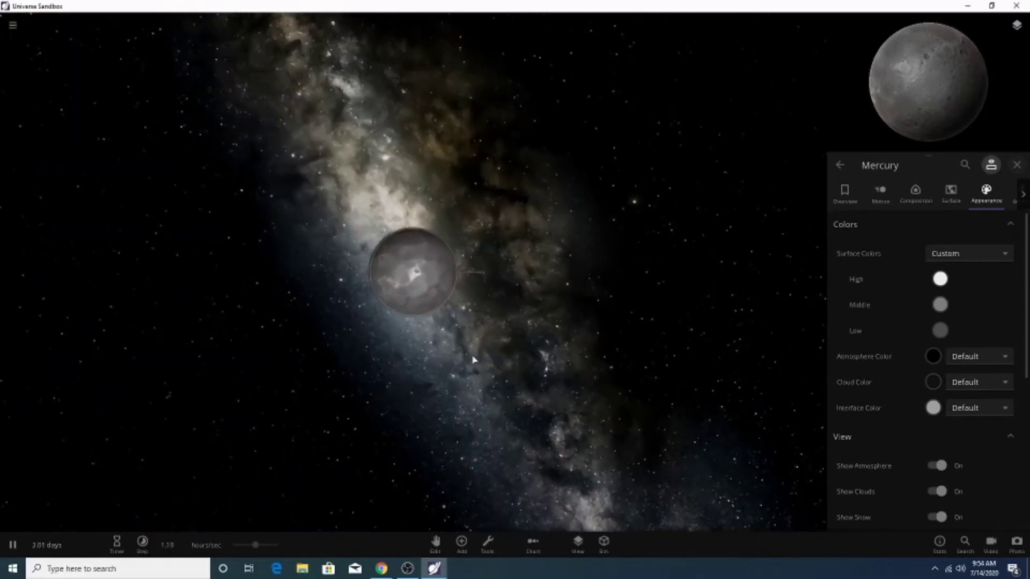
scroll(465, 407, "down", 1)
left_click(1013, 194)
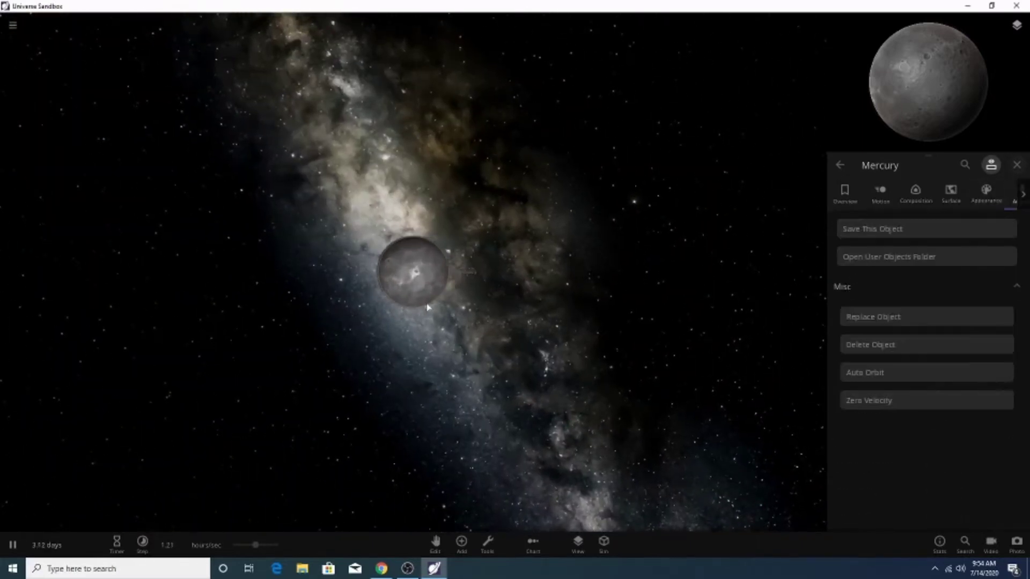
scroll(458, 529, "up", 2)
scroll(458, 528, "down", 1)
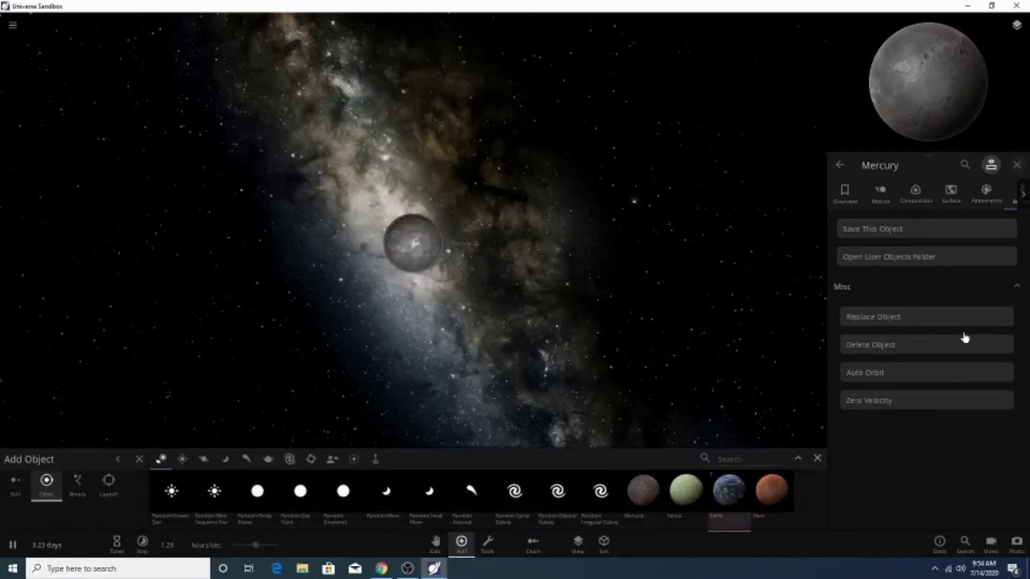
left_click(924, 231)
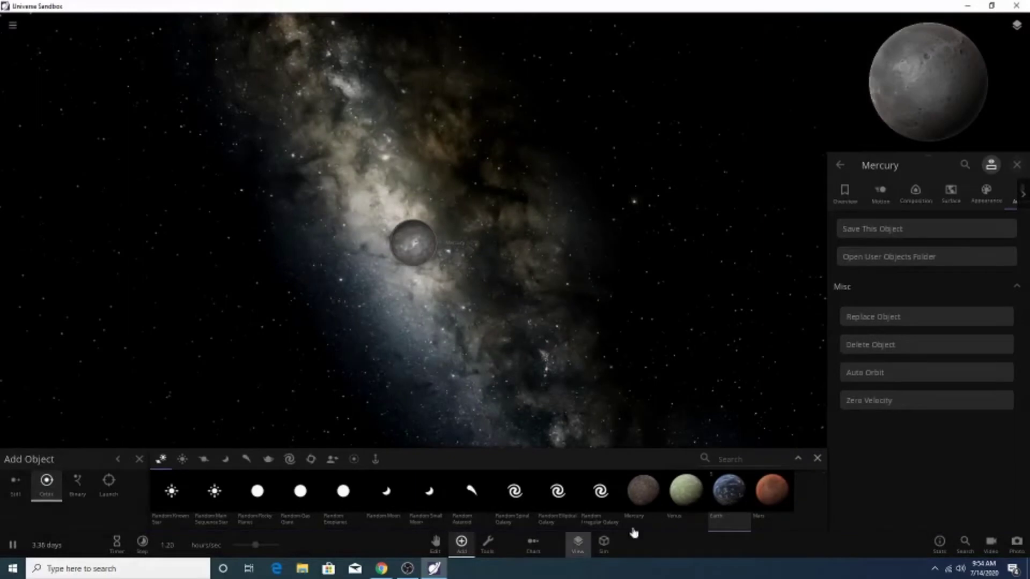
Add Venus in orbit mode close beside Mercury, with the simulation paused, and stop adding objects.
left_click(685, 515)
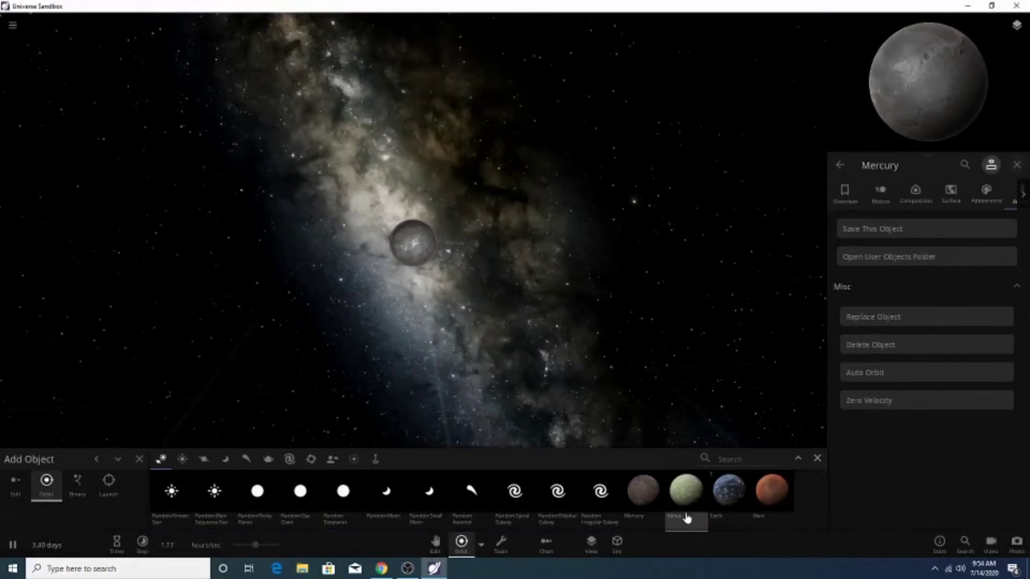
left_click(816, 459)
left_click(461, 542)
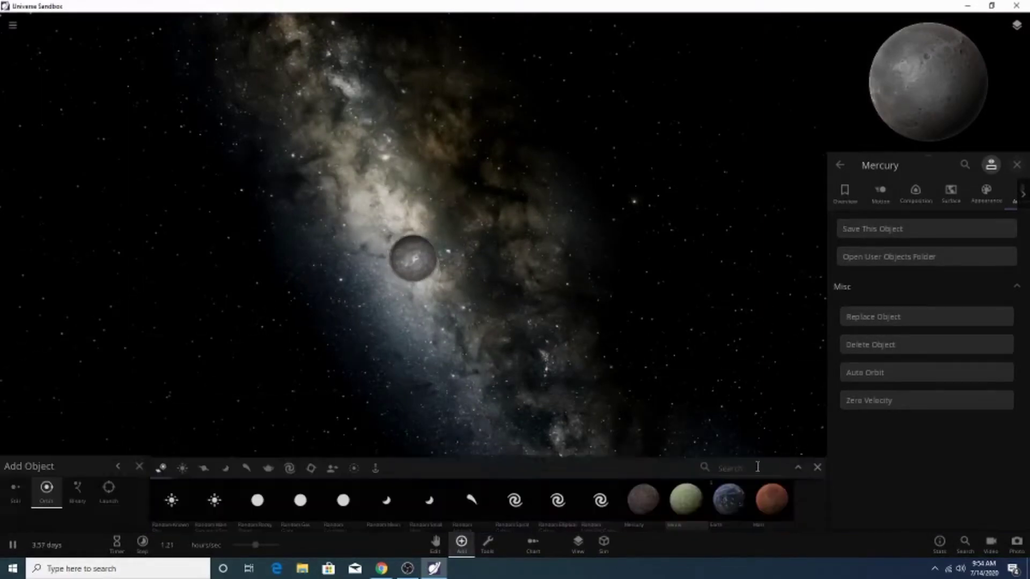
left_click(681, 502)
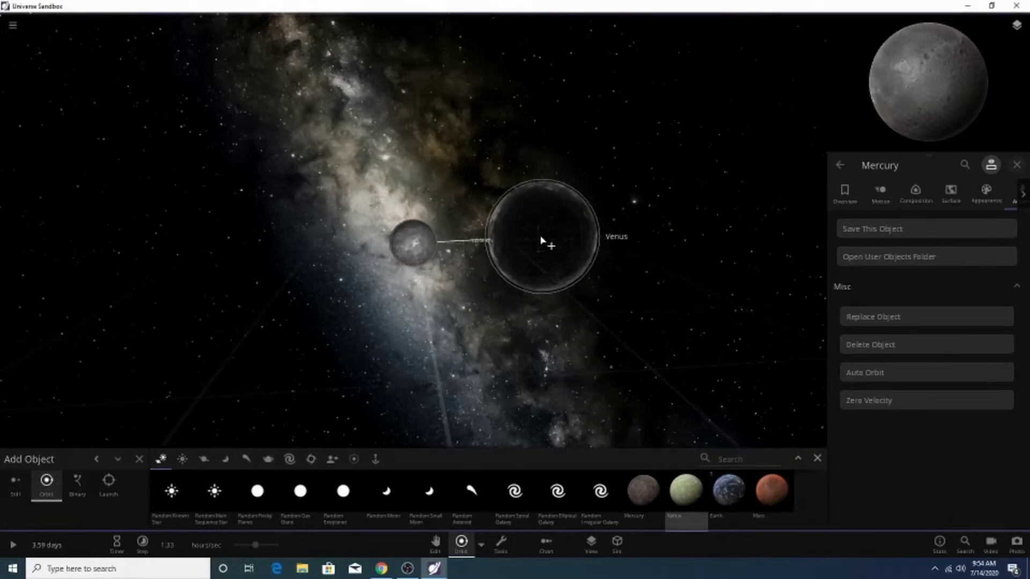
left_click(535, 234)
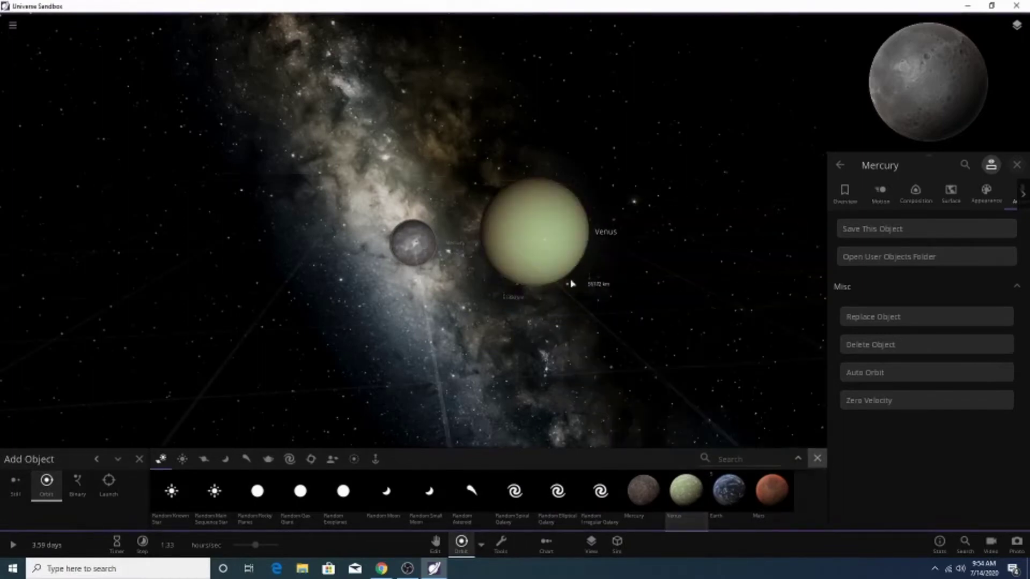
key("Escape")
Focus on Venus and open its appearance settings, keeping its surface colors at Default.
double_click(550, 262)
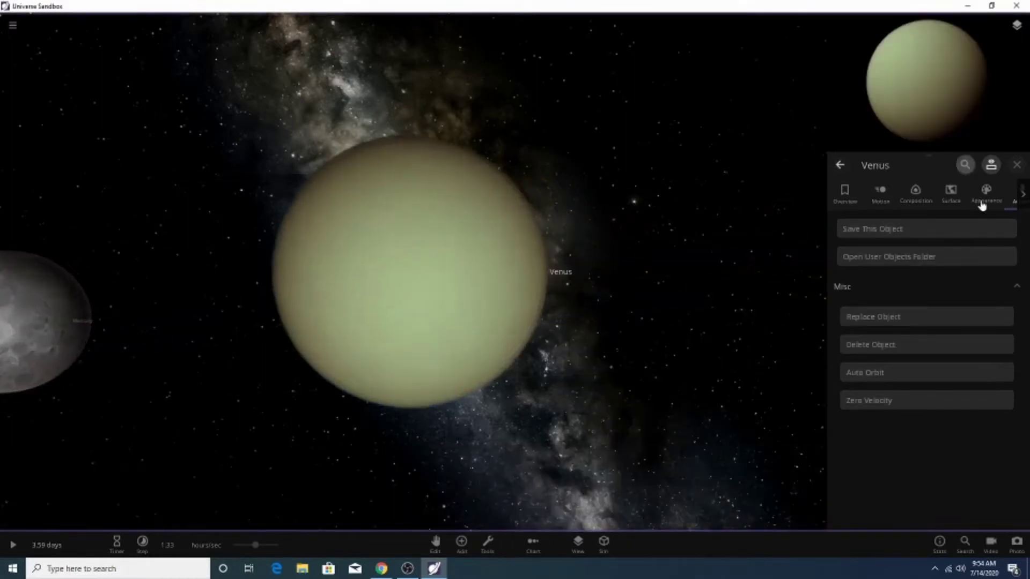
left_click(981, 201)
scroll(777, 242, "down", 5)
left_click(944, 253)
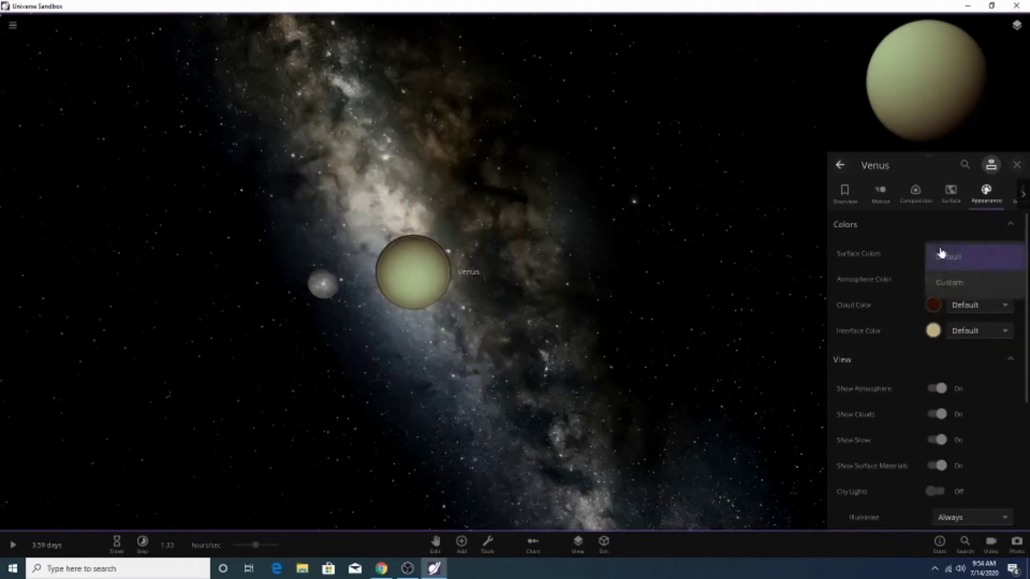
left_click(941, 254)
Set Venus's atmosphere color to an off-white, #F2ECDF.
left_click(937, 283)
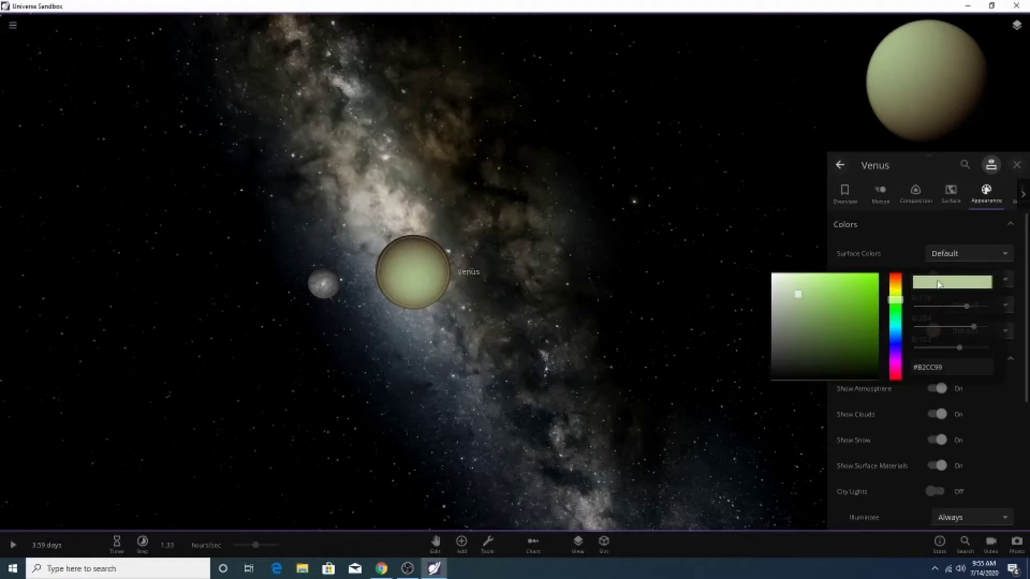
left_click(895, 291)
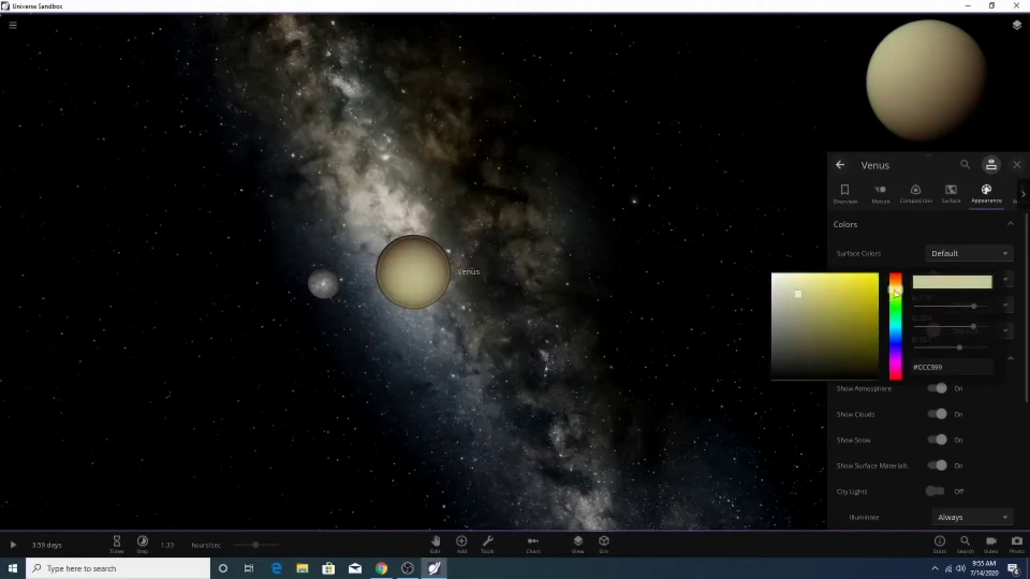
left_click_drag(897, 289, 896, 285)
left_click_drag(795, 283, 768, 290)
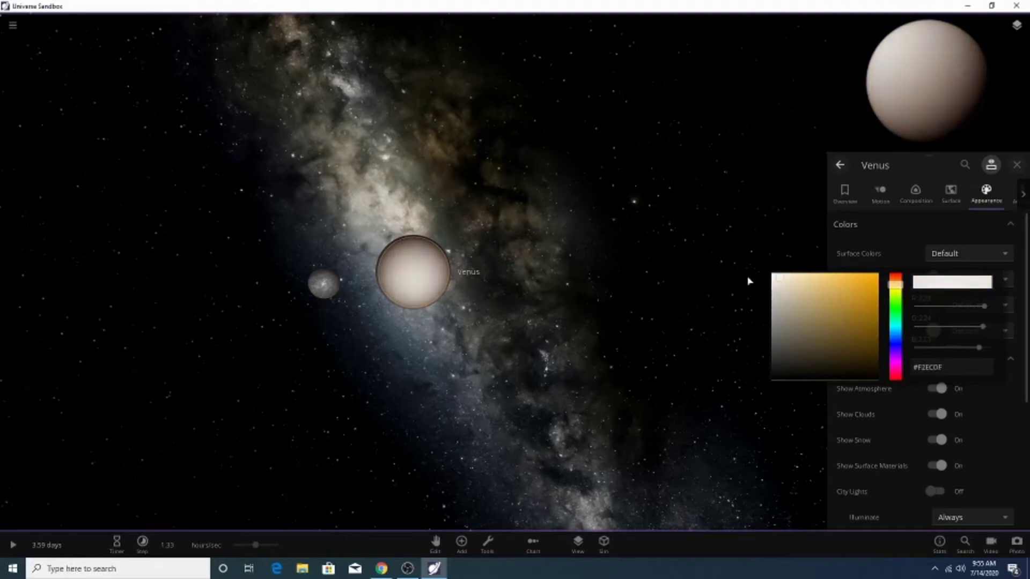
Readjust Venus's atmosphere color to a slightly darker off-white, #E7E0D2.
left_click(638, 280)
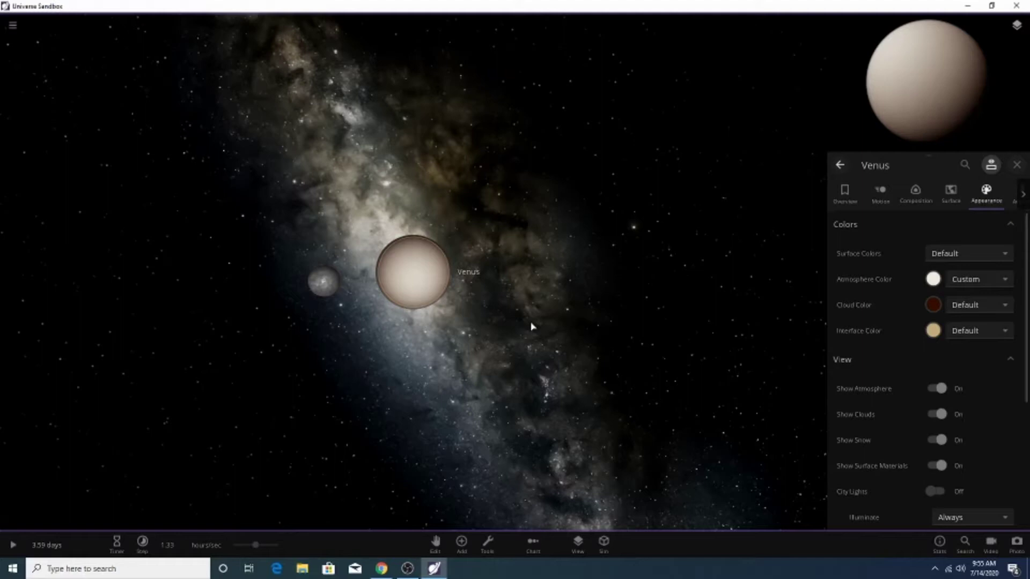
left_click(933, 278)
left_click(778, 283)
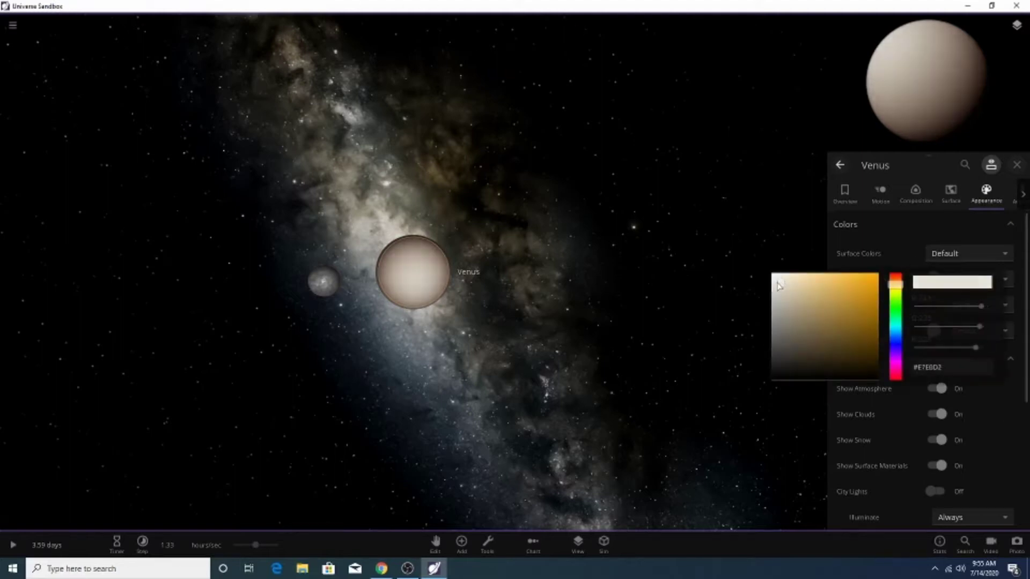
left_click(934, 245)
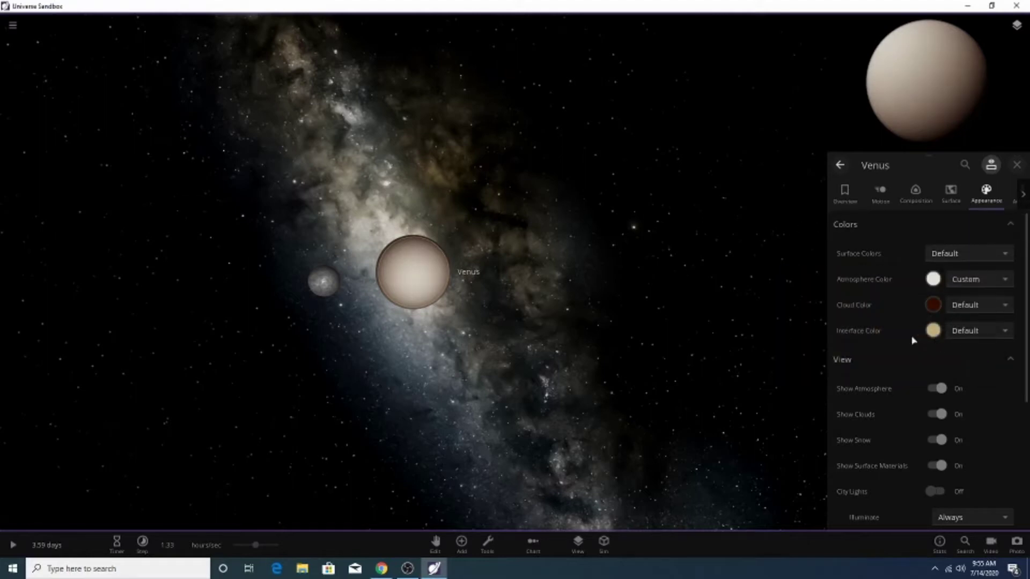
Set Venus's interface color to a custom pale cream.
left_click(933, 330)
left_click(781, 338)
left_click(738, 283)
left_click(933, 330)
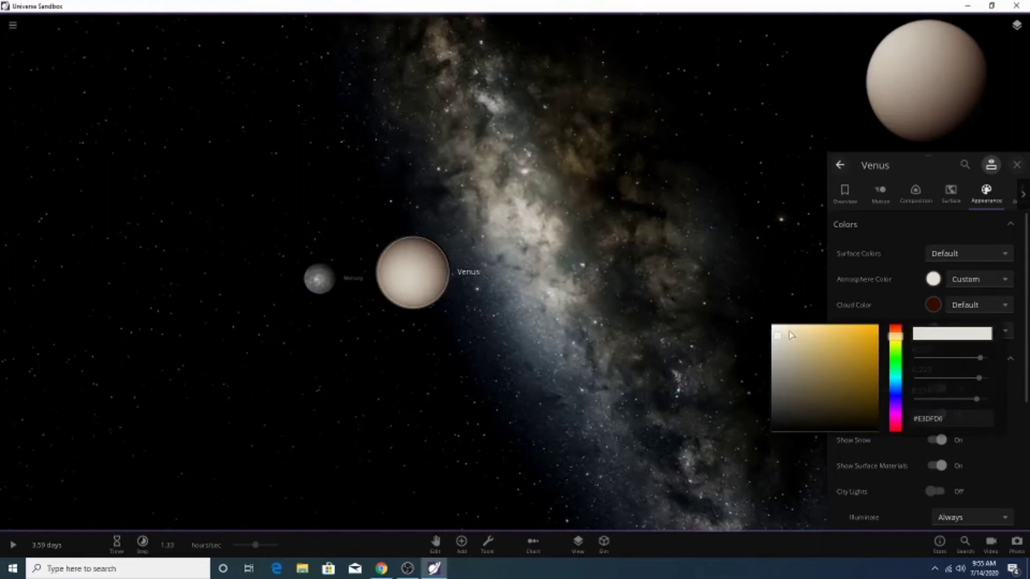
left_click(756, 316)
scroll(390, 322, "down", 3)
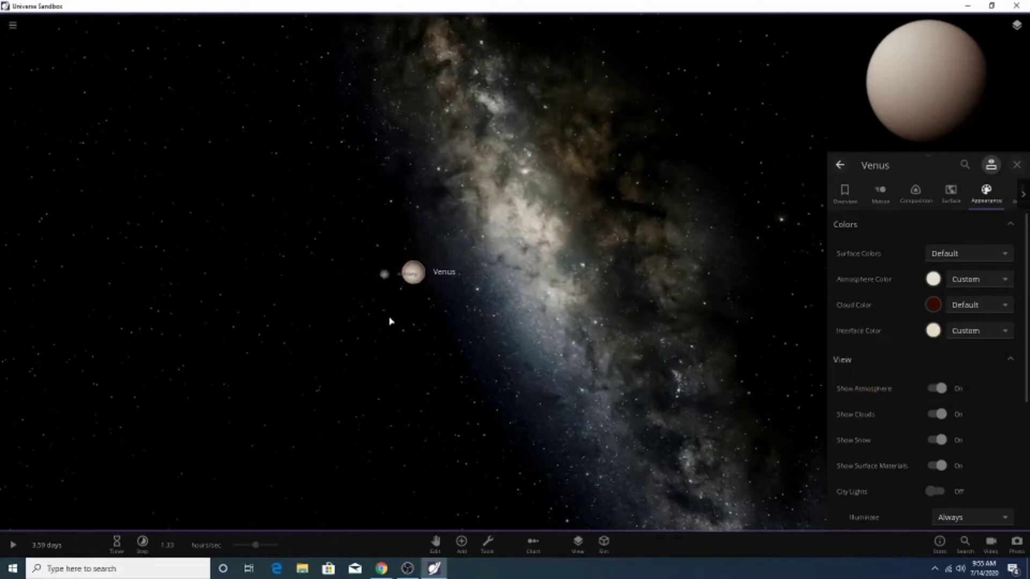
scroll(443, 244, "up", 3)
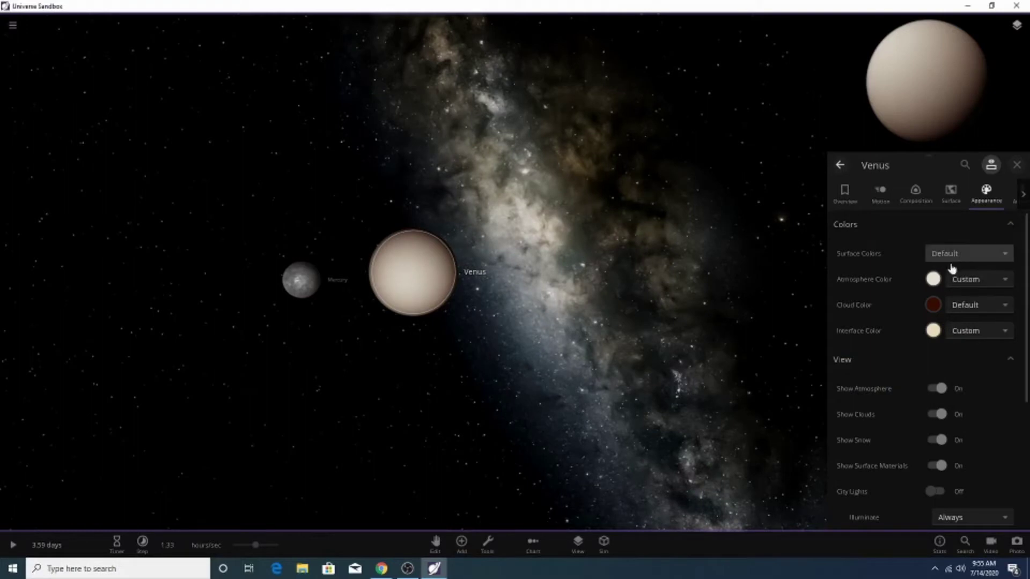
Hide Venus's atmosphere and set its cloud color to a custom orange-red, #C83501.
scroll(993, 380, "down", 1)
left_click(935, 317)
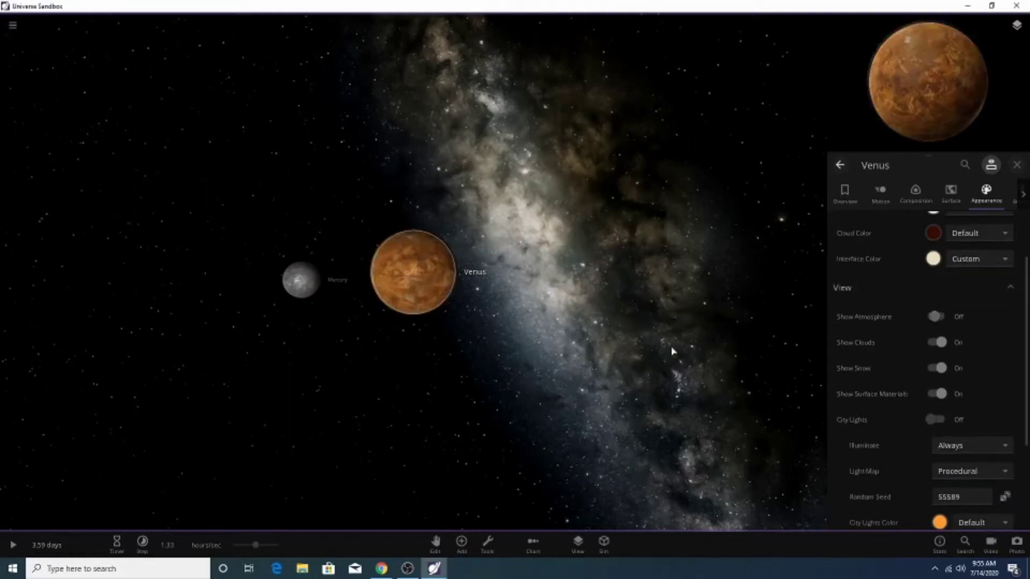
left_click(933, 233)
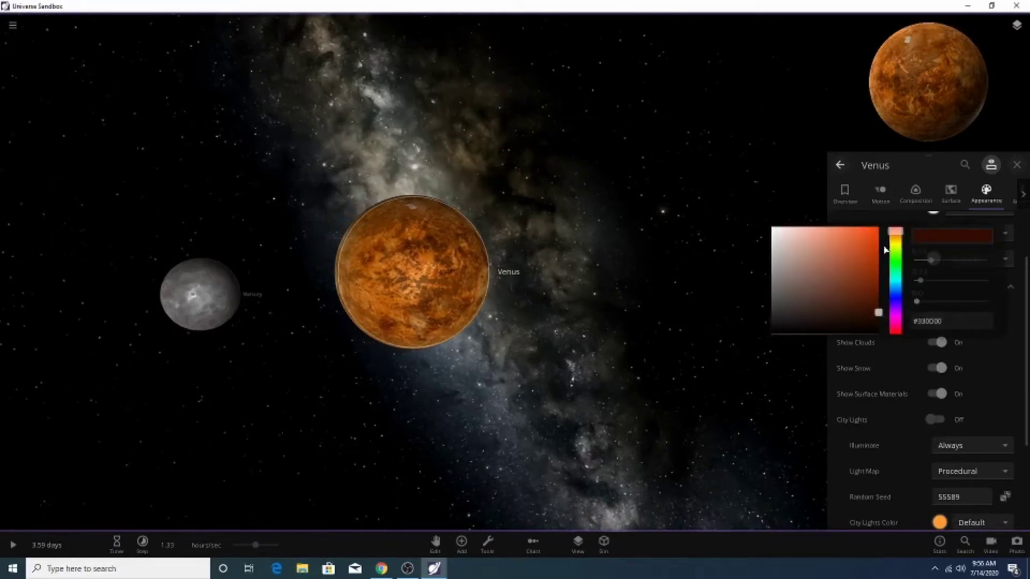
left_click_drag(826, 289, 742, 200)
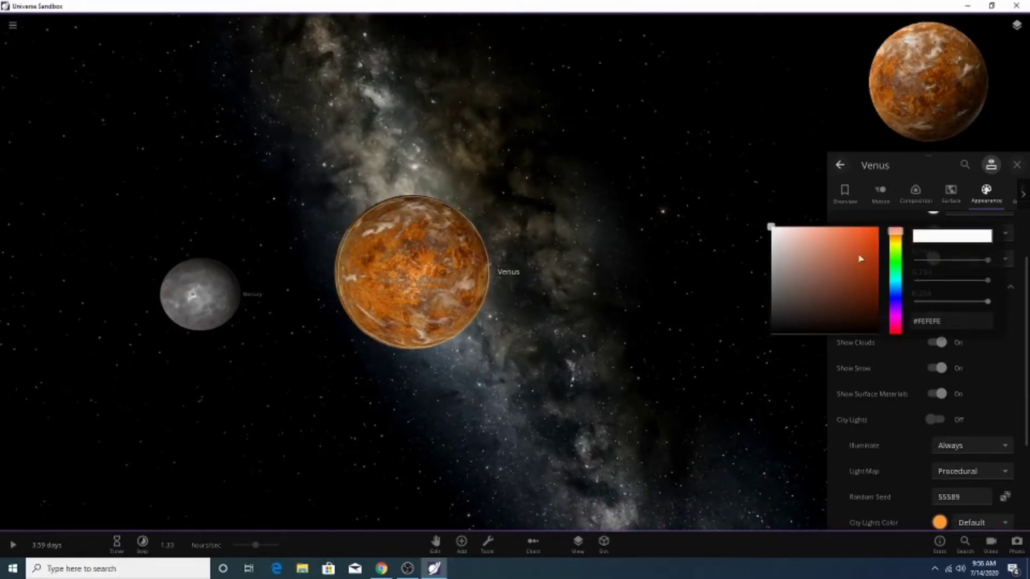
mouse_move(860, 259)
left_mouse_down()
mouse_move(879, 264)
mouse_move(889, 292)
mouse_move(895, 251)
left_mouse_up()
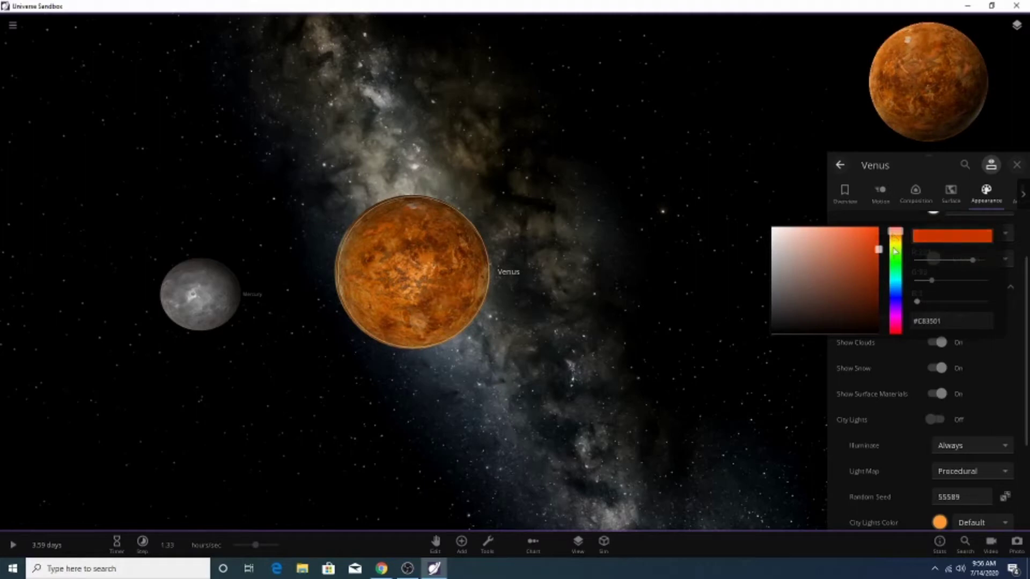
left_click(808, 191)
left_click_drag(534, 294, 531, 265)
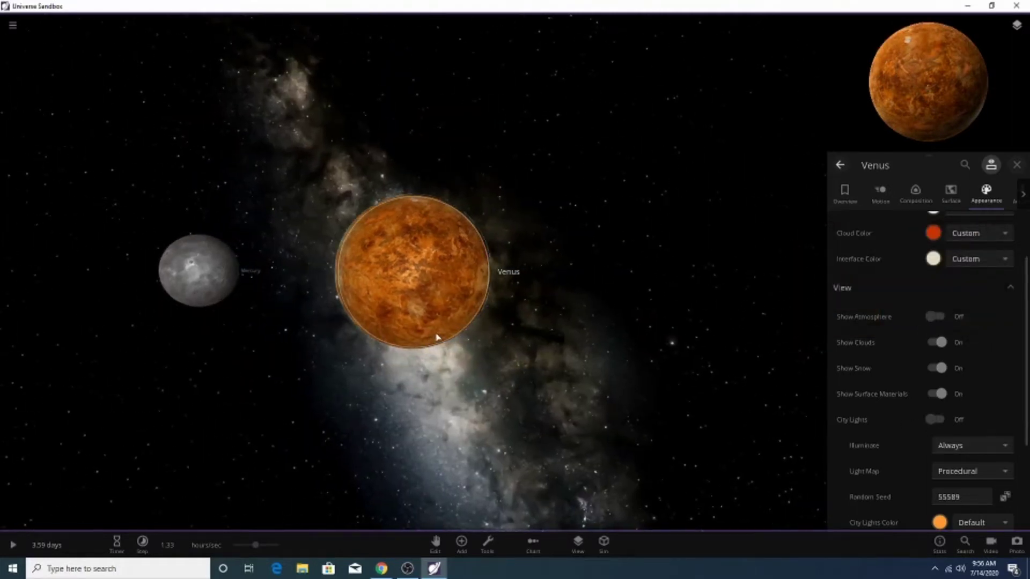
Switch Venus's surface colors to Custom and set the High color to a pale orange, #FECF8D.
scroll(437, 337, "up", 3)
scroll(960, 306, "up", 2)
left_click(967, 253)
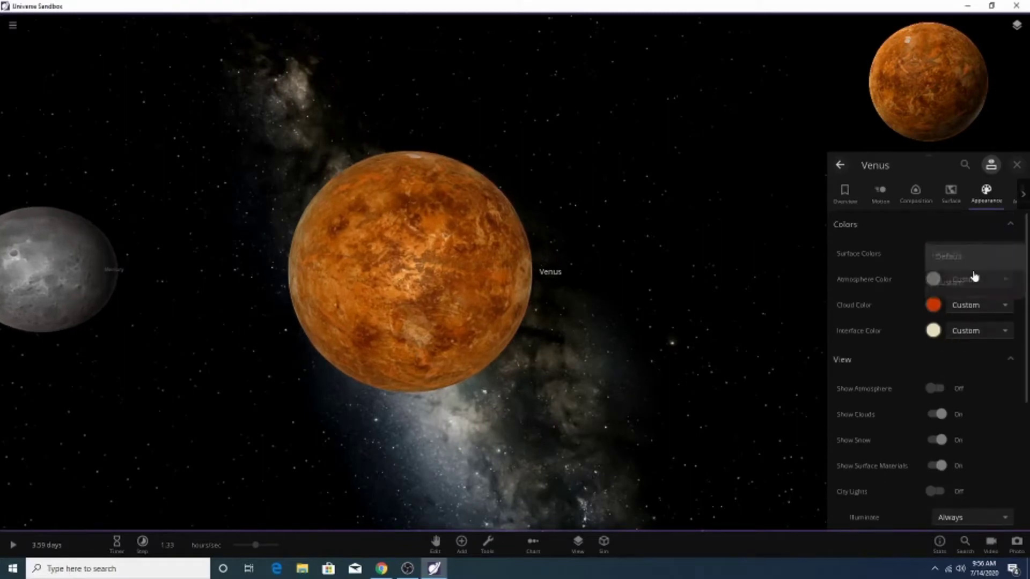
left_click(974, 276)
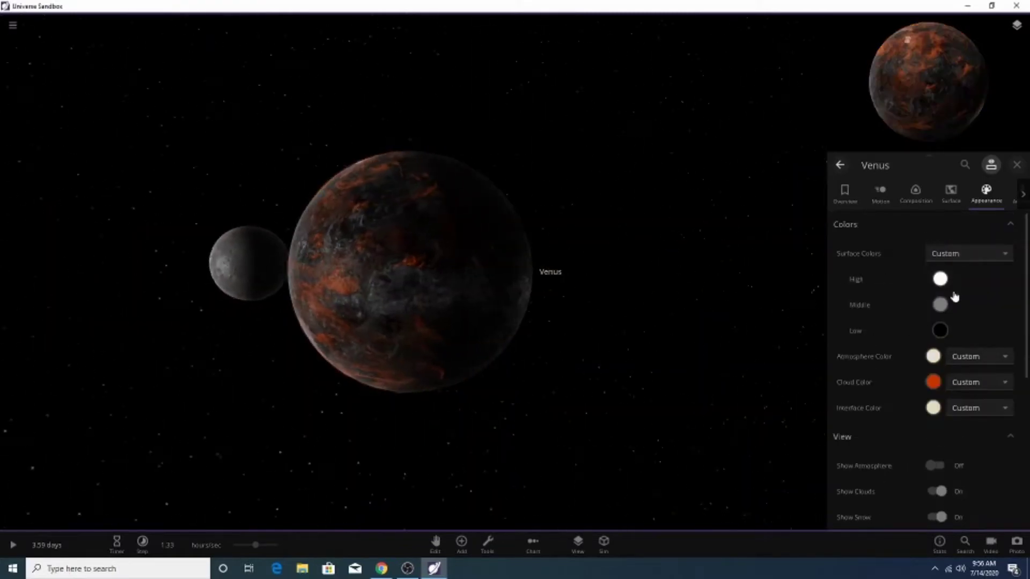
left_click(939, 278)
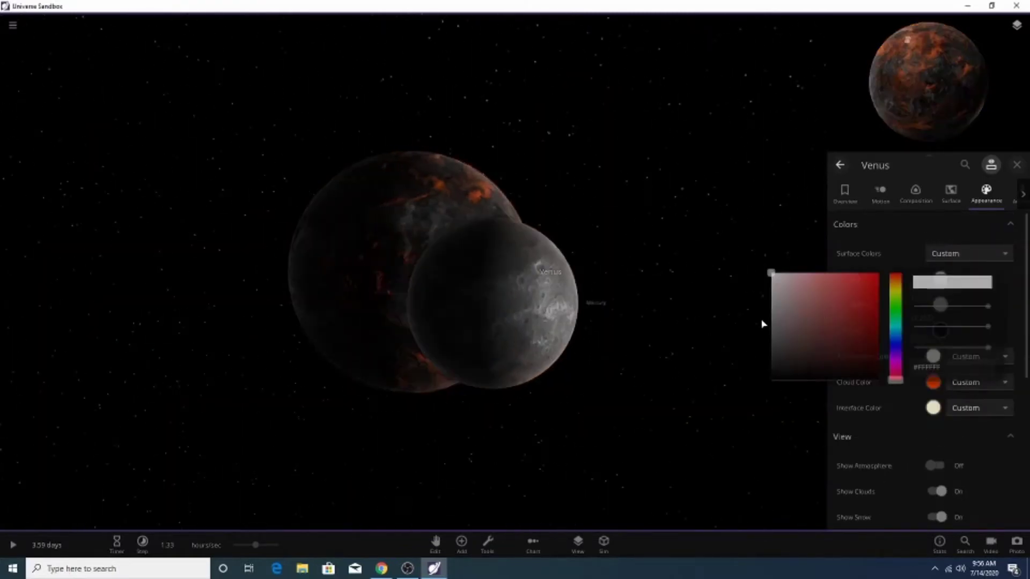
left_click(640, 378)
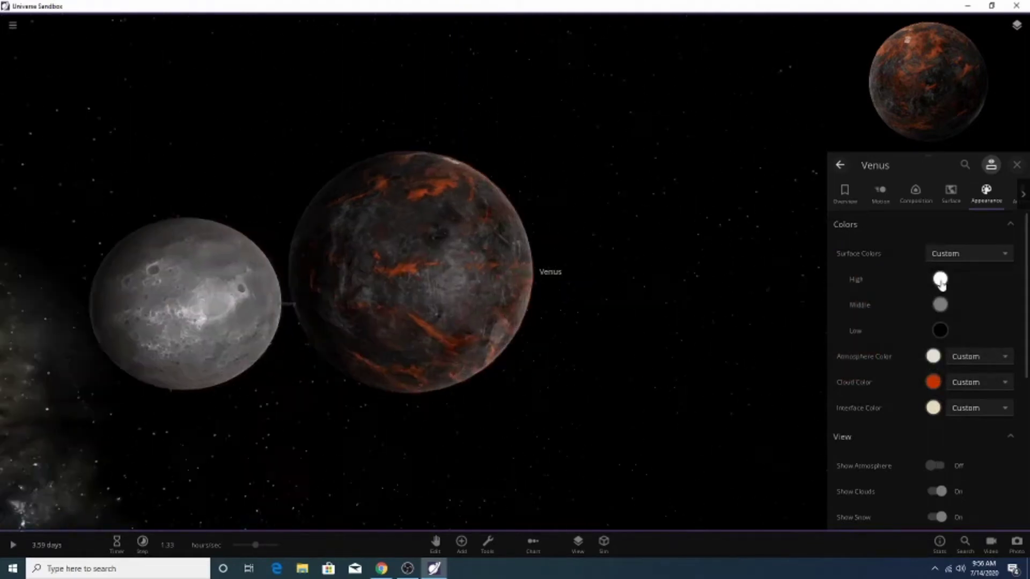
left_click(940, 279)
left_click(895, 284)
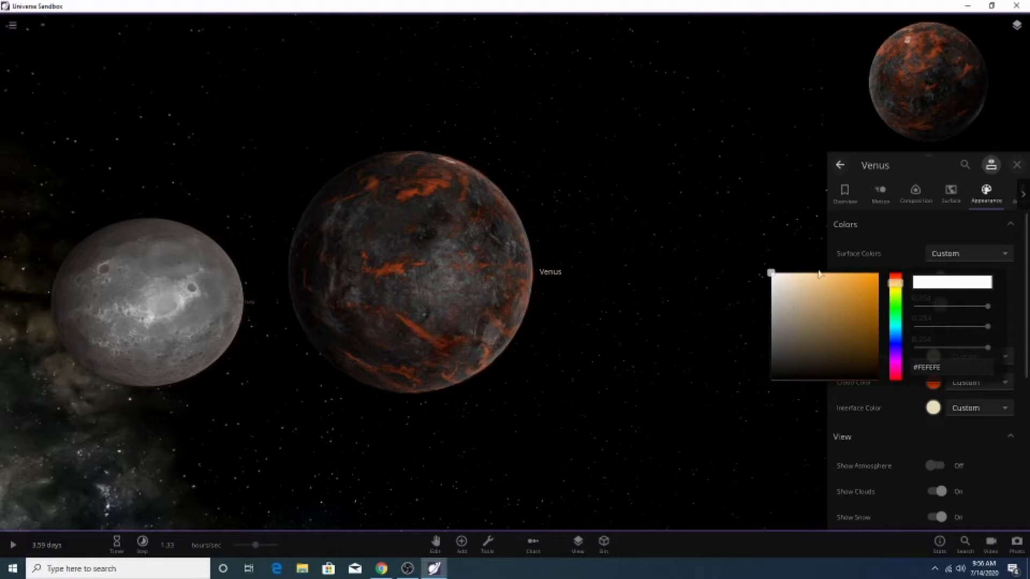
left_click(657, 287)
Set Venus's Middle surface color to a bright orange, #FE9601.
left_click(940, 304)
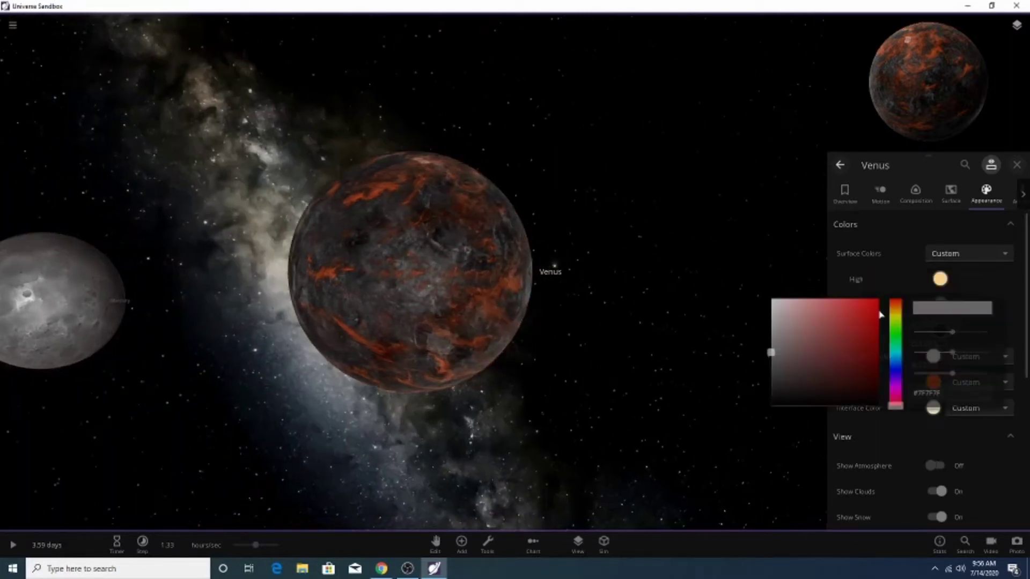
left_click(895, 309)
left_click(878, 299)
left_click(805, 267)
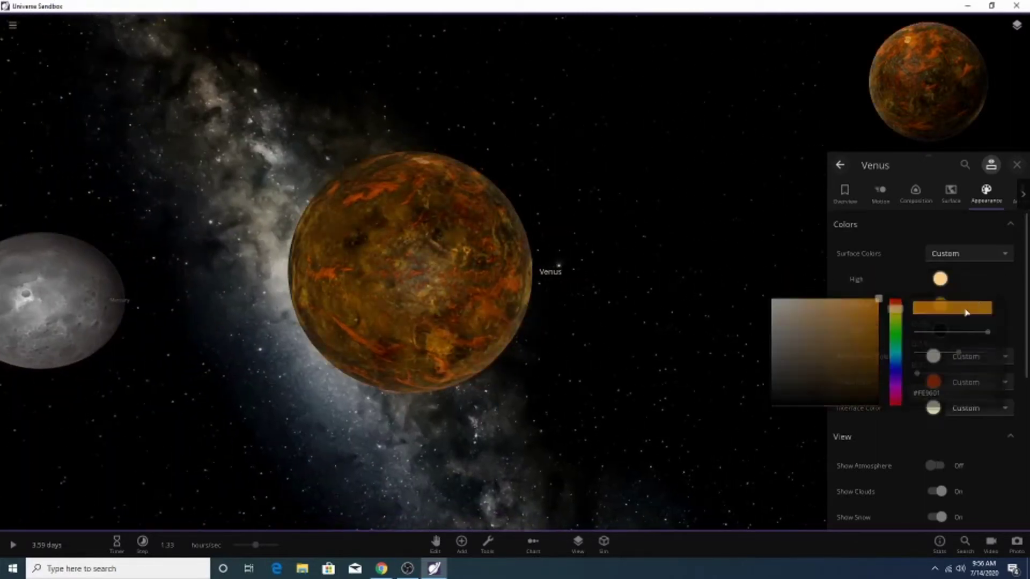
Set Venus's Low surface color to a dark orange-red, #A82201.
left_click(936, 328)
left_click(895, 333)
left_click(878, 325)
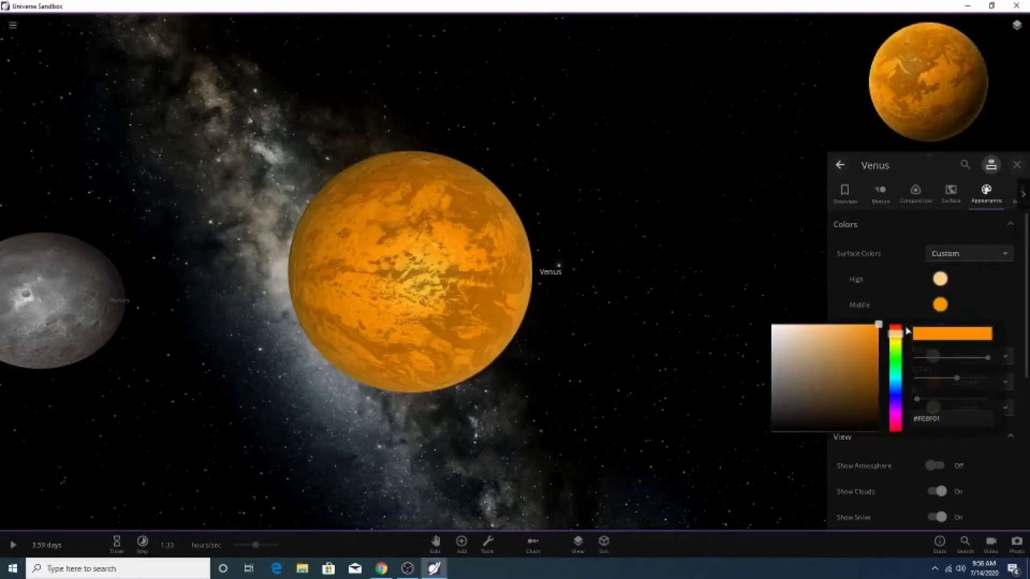
left_click_drag(897, 333, 895, 324)
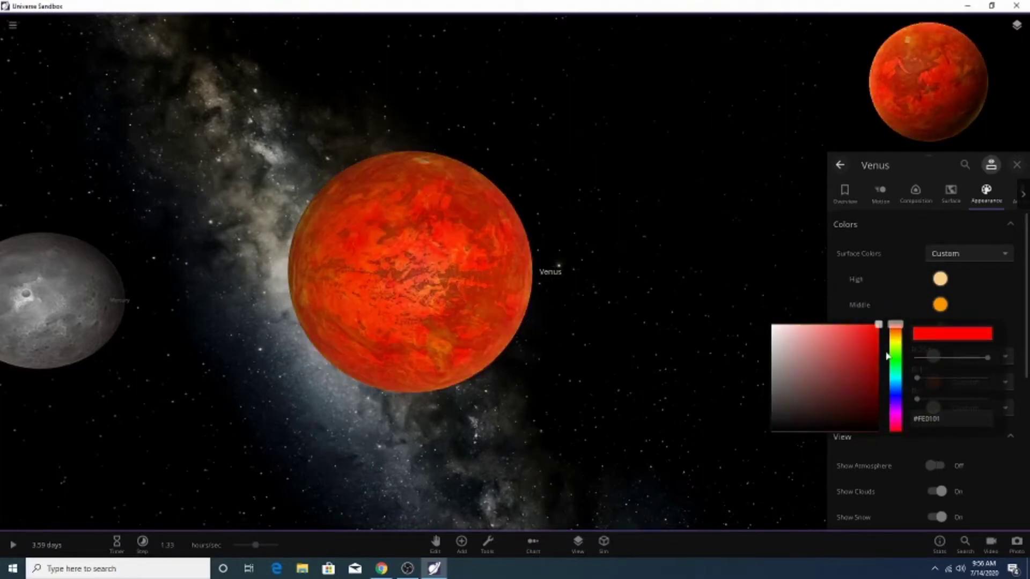
left_click(896, 329)
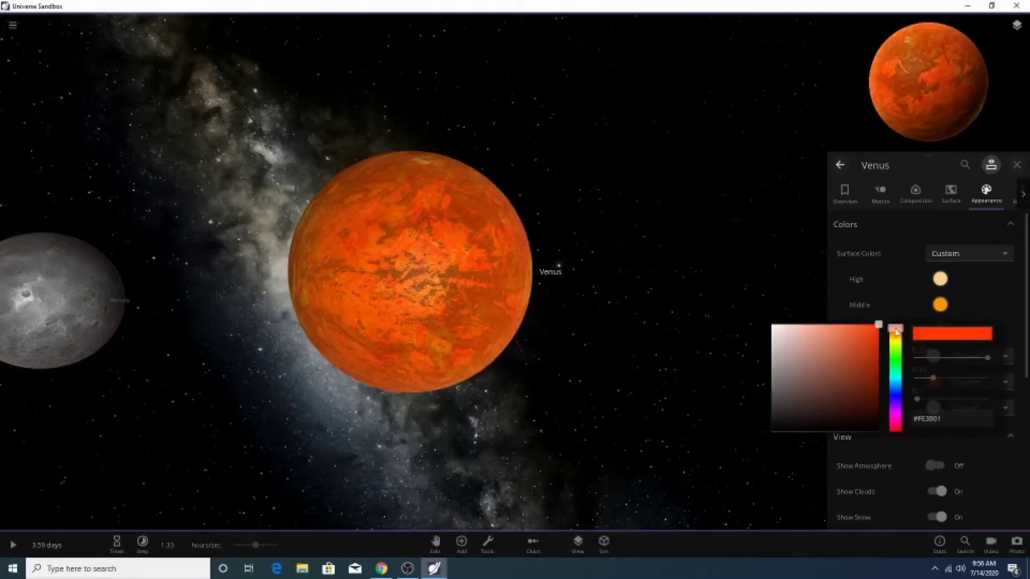
left_click(878, 346)
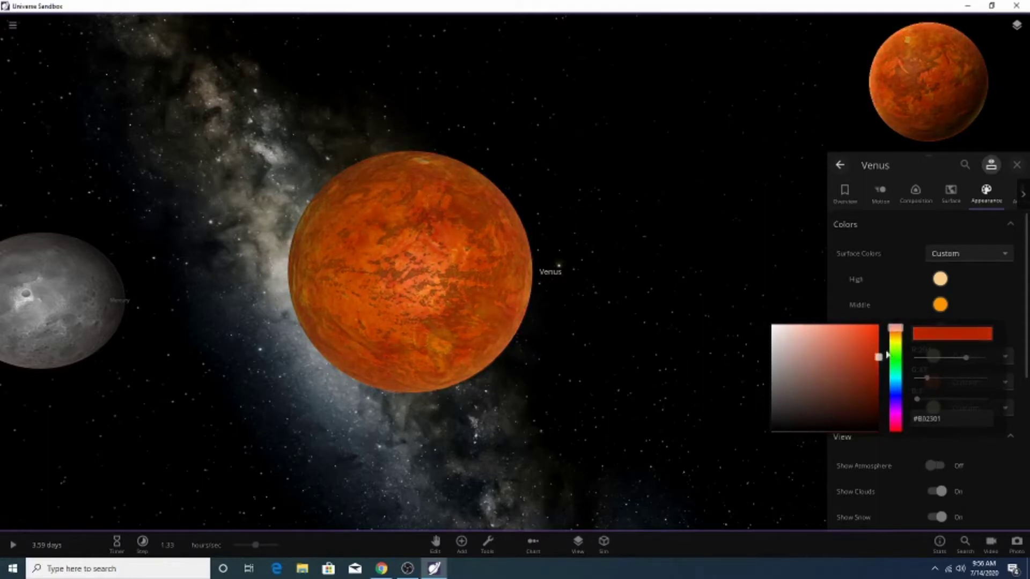
left_click(839, 279)
Set Venus's Middle surface color to a softer, redder orange, #FE8E52.
left_click(933, 311)
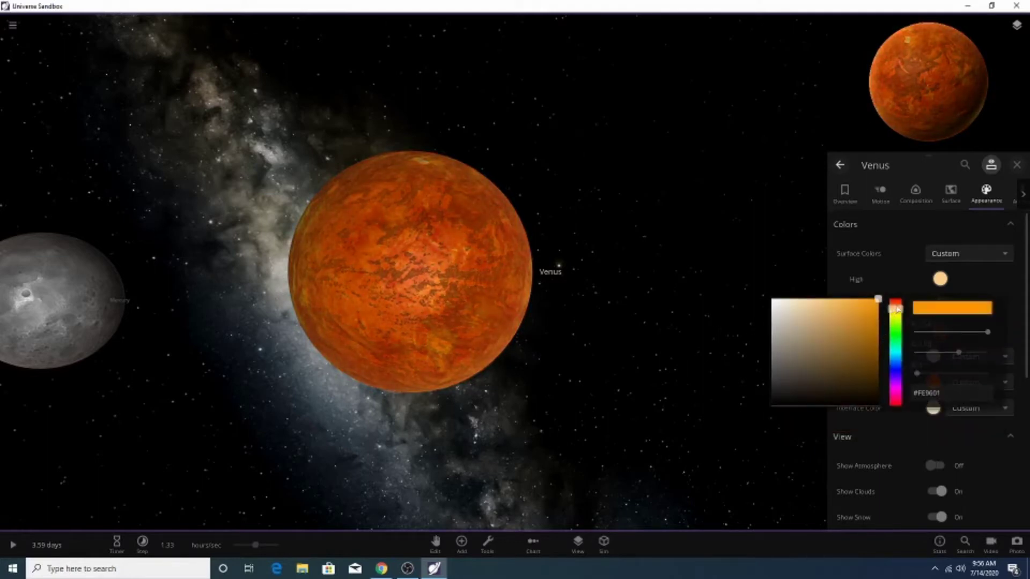
left_click(897, 306)
left_click_drag(867, 314, 842, 301)
left_click(649, 255)
left_click_drag(481, 348, 507, 355)
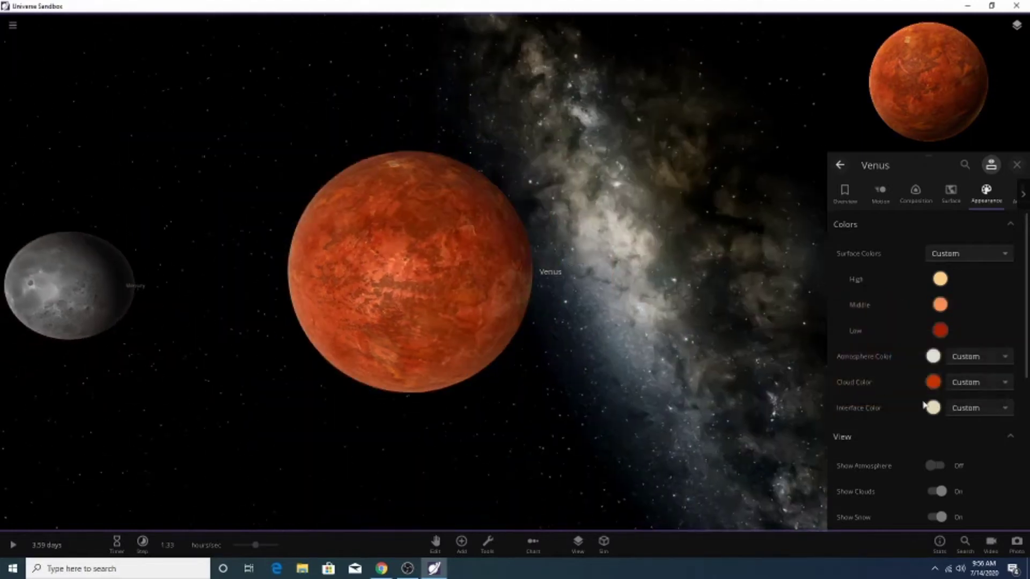
Use the Rotate tool to spin Venus about its axis, bringing another side of its surface to the front.
scroll(876, 345, "down", 3)
left_click(435, 543)
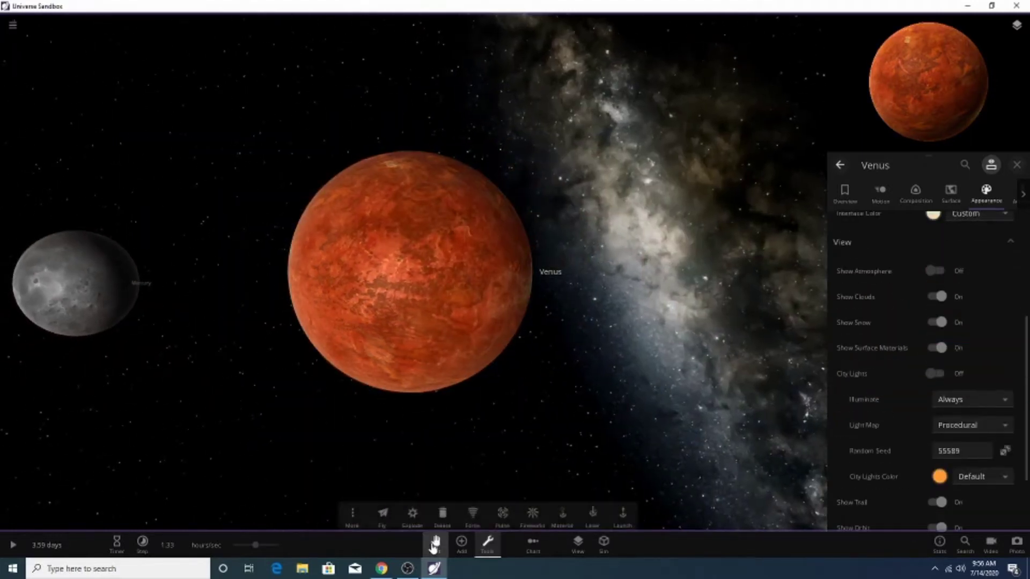
left_click(435, 513)
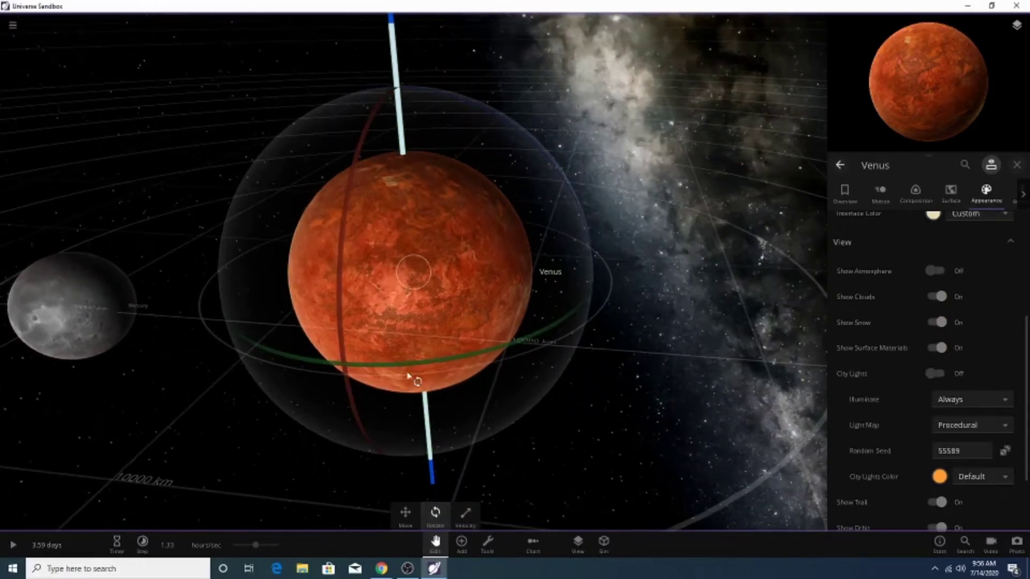
left_click_drag(371, 367, 42, 248)
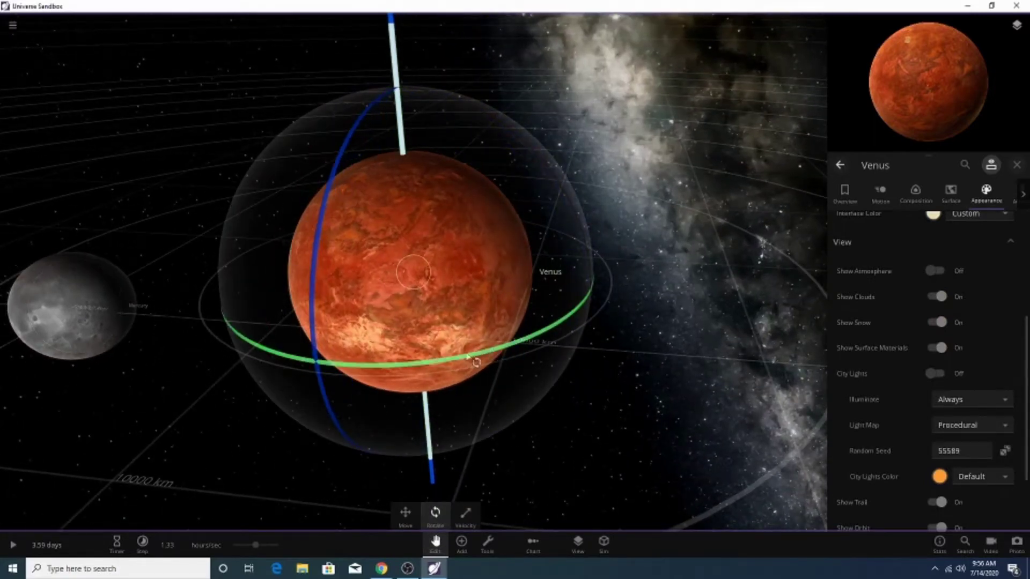
left_click_drag(477, 363, 150, 295)
left_click_drag(805, 354, 1024, 217)
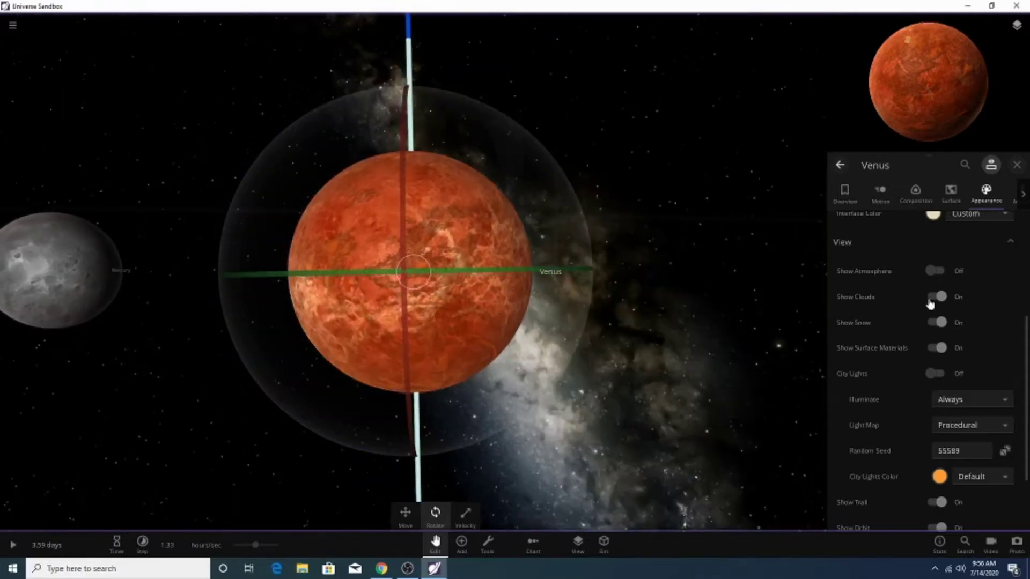
Hide Venus's clouds and leave the Rotate tool.
left_click(936, 297)
left_click(950, 196)
left_click(984, 199)
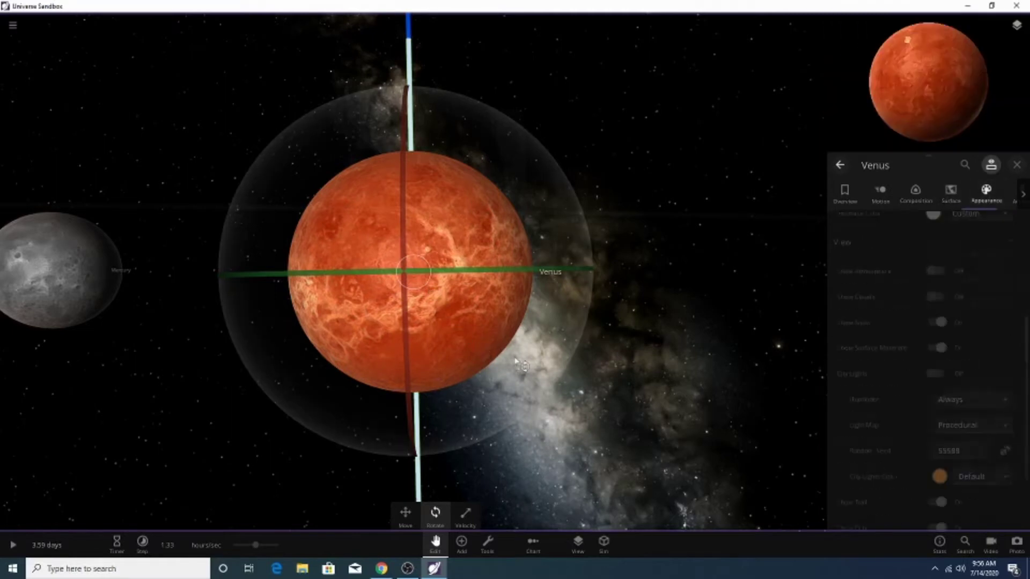
left_click_drag(652, 370, 730, 402)
Darken Venus's Low surface color to a deep maroon, #541100, keeping the Middle color as it is.
scroll(993, 430, "up", 5)
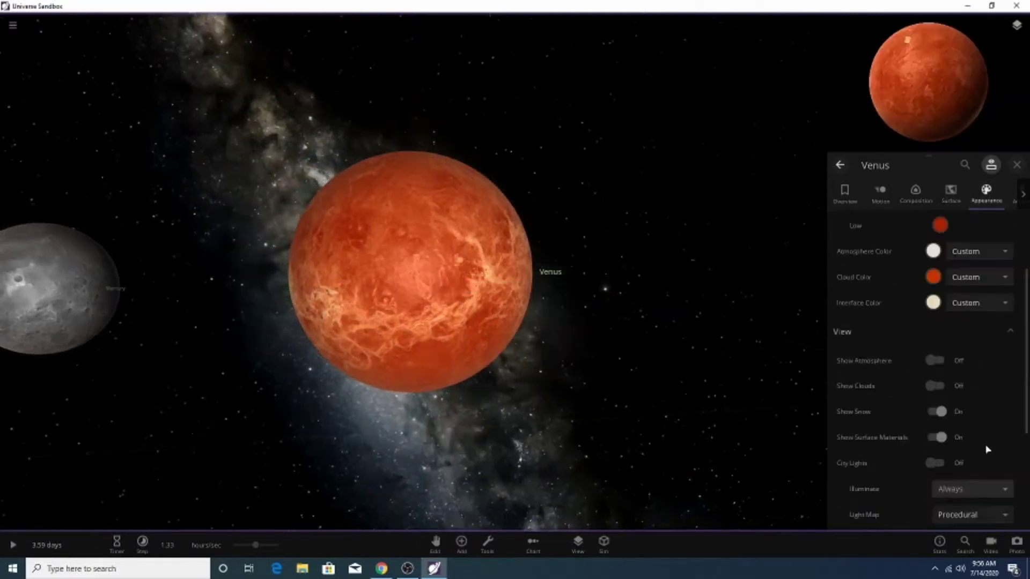
left_click(940, 253)
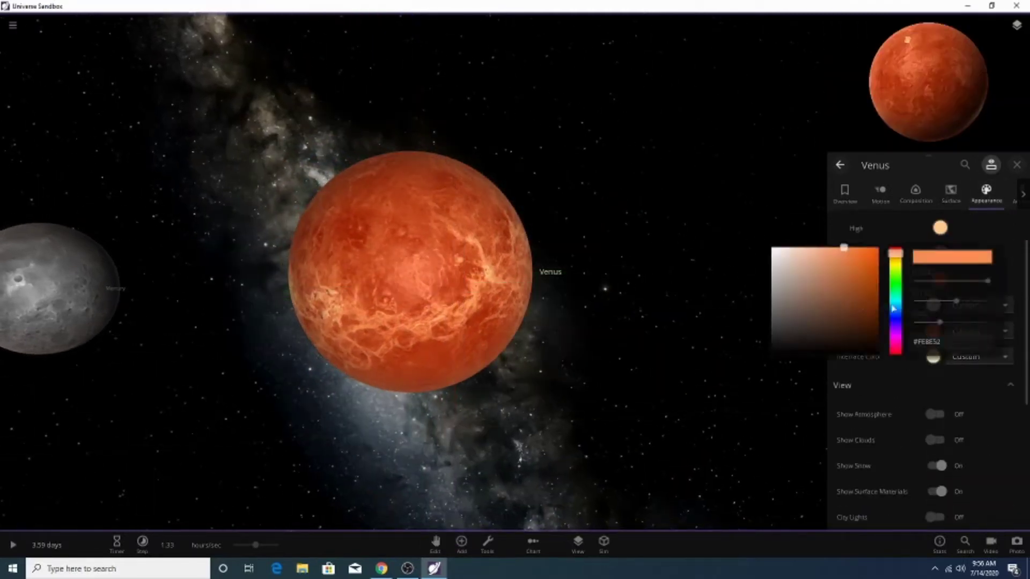
left_click(910, 227)
left_click(940, 278)
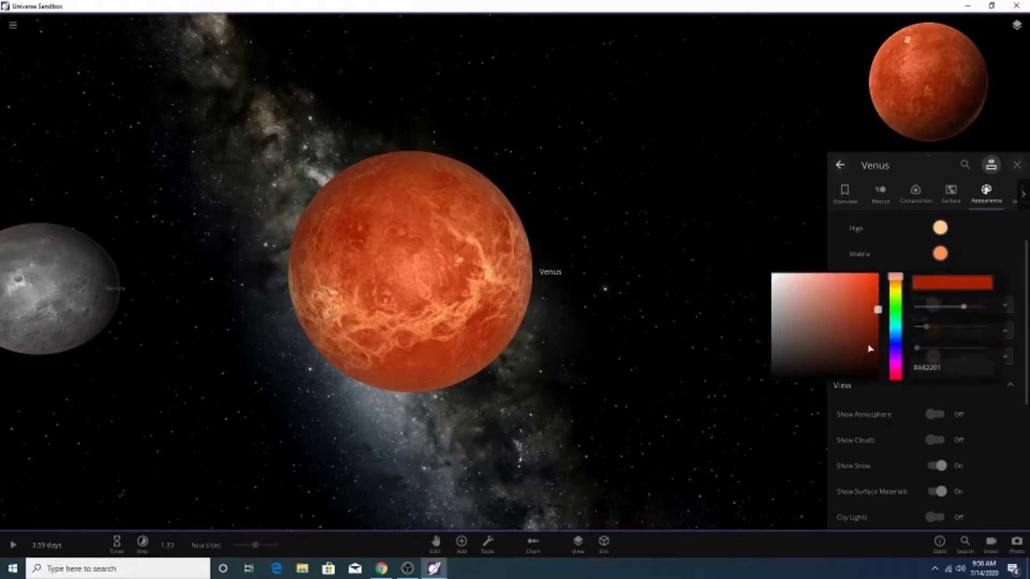
left_click(878, 343)
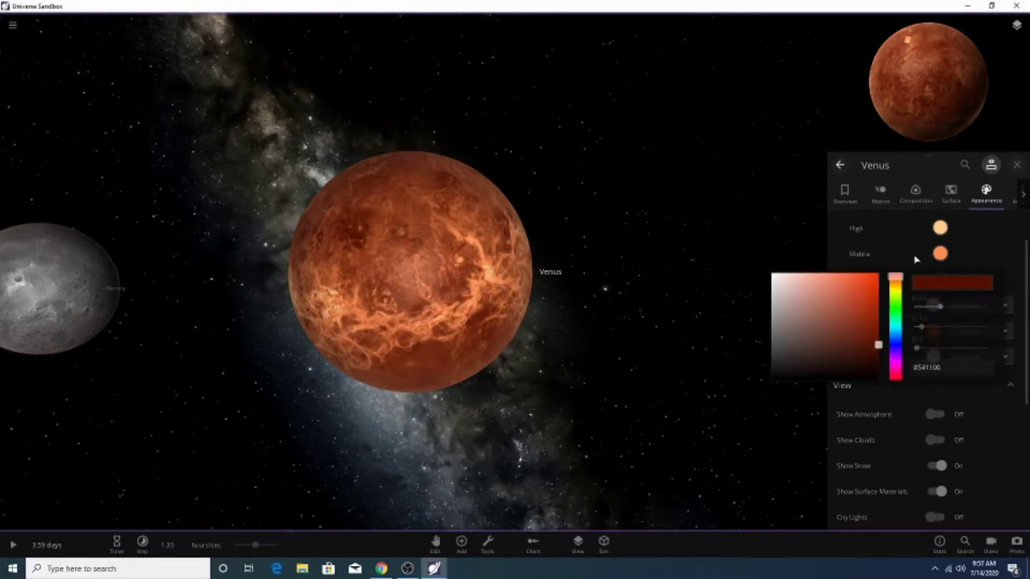
left_click(921, 218)
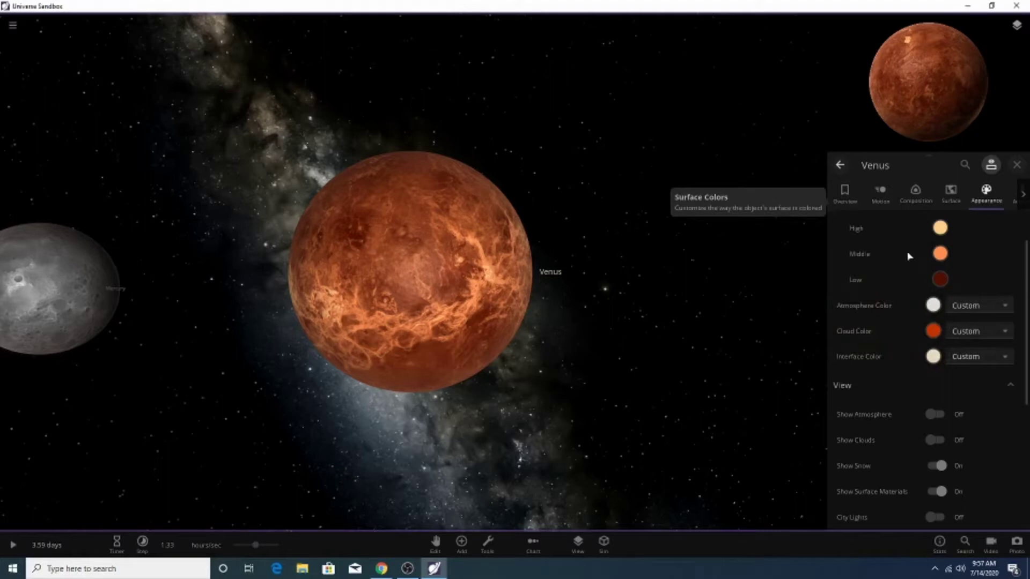
Lighten Venus's High surface color to a pale cream and switch its clouds and atmosphere back on.
left_click(939, 228)
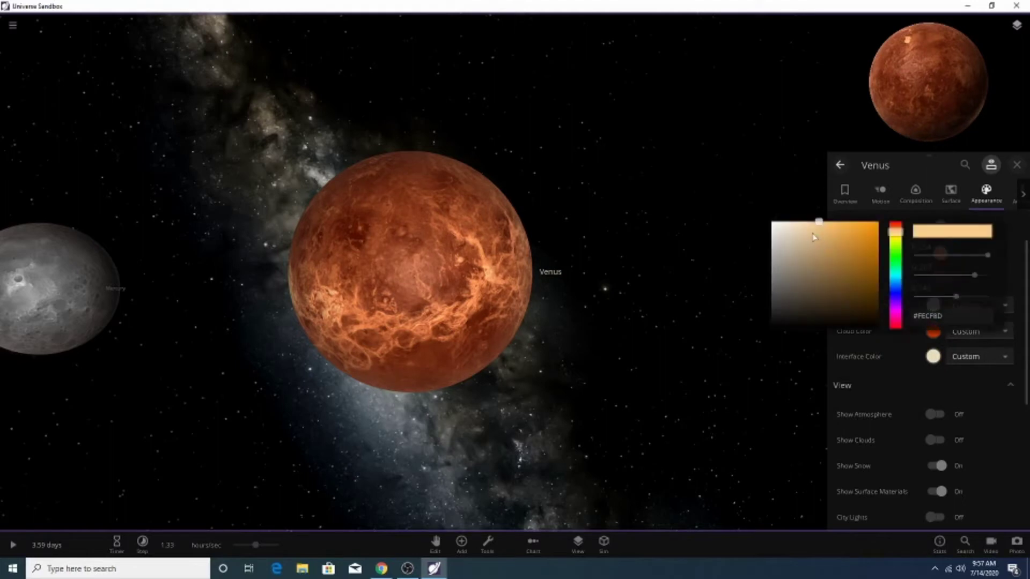
left_click_drag(605, 363, 540, 337)
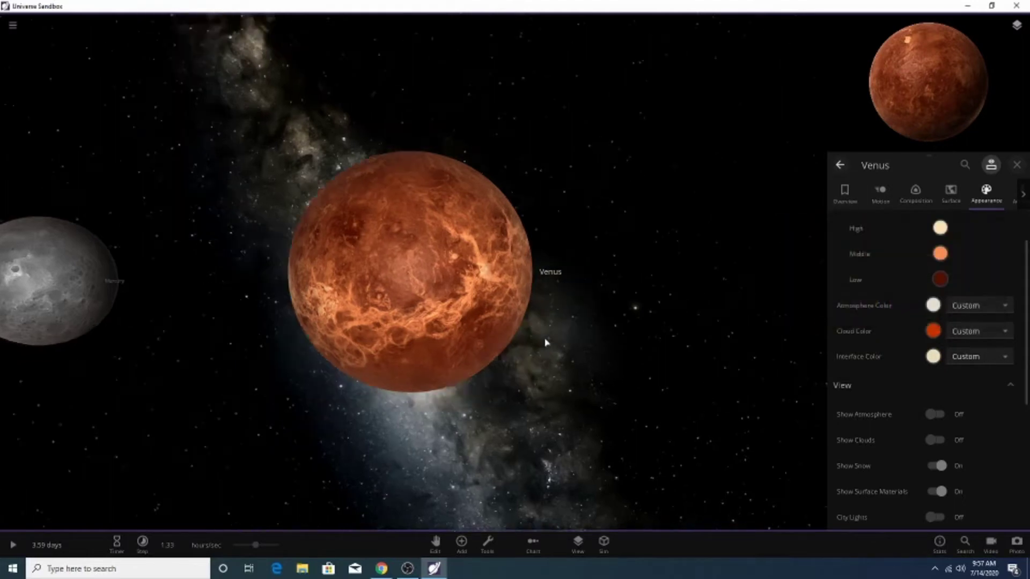
left_click(937, 440)
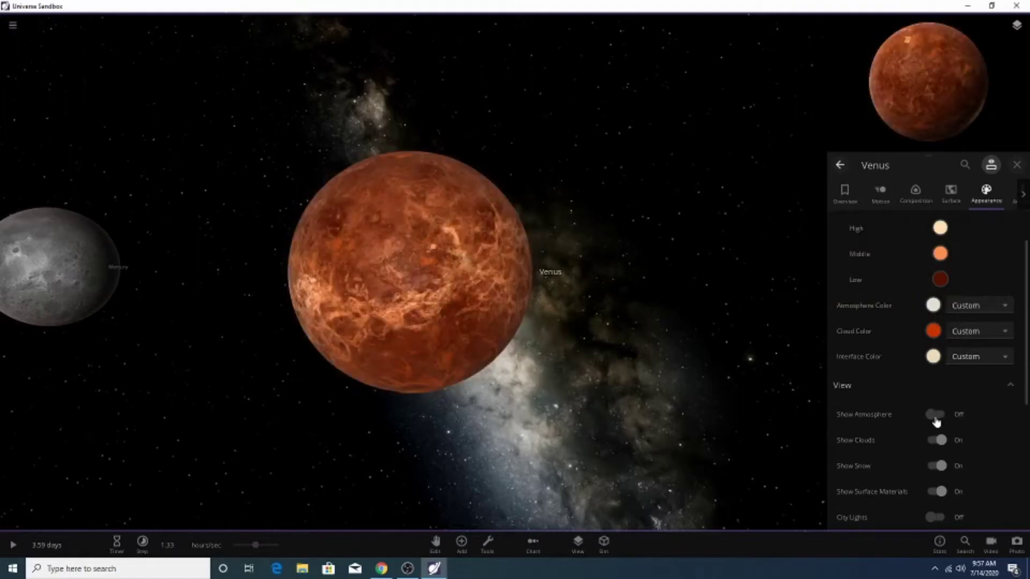
left_click(936, 418)
Add Earth close beside Venus, on the side facing away from Mercury, and stop adding objects.
scroll(664, 471, "down", 5)
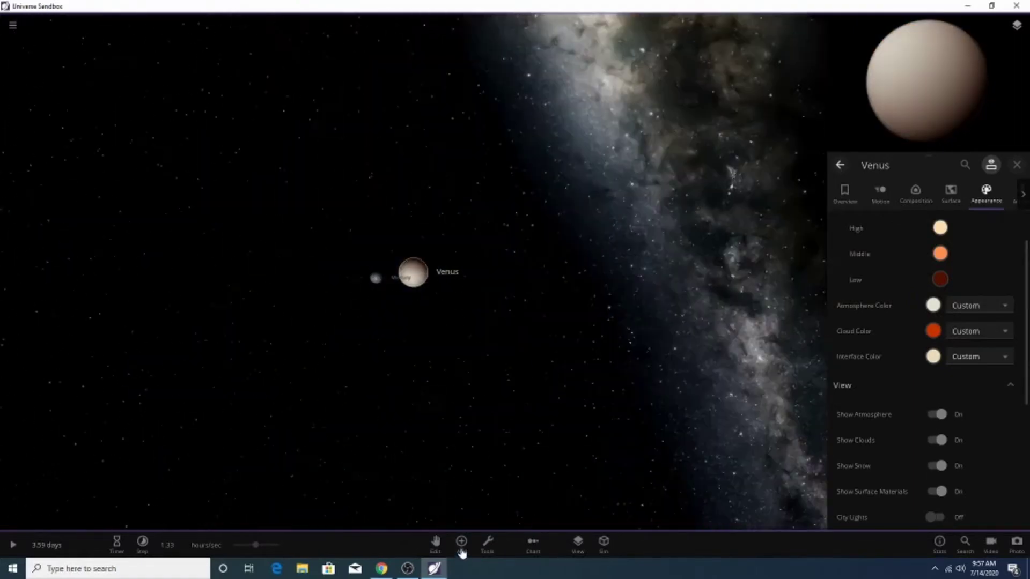
left_click(460, 541)
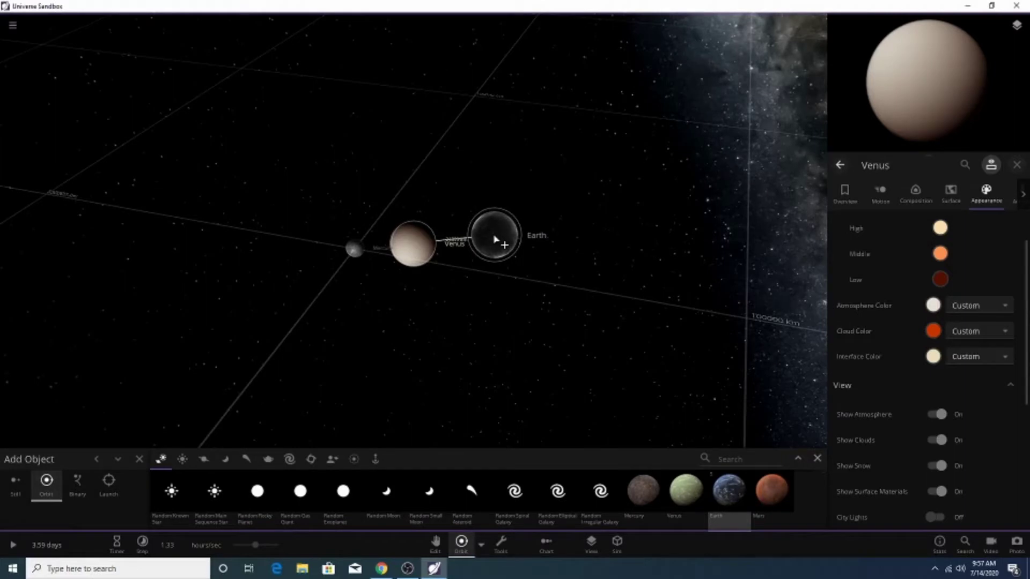
left_click(492, 235)
left_click(817, 459)
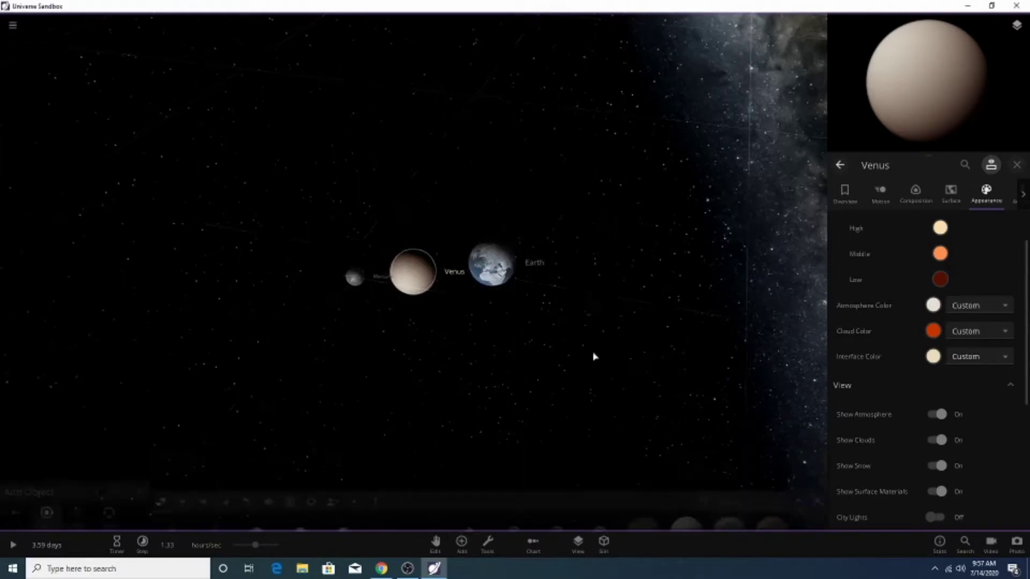
Save the recolored Venus as a user object under the name Venus.
left_click(503, 282)
left_click(840, 165)
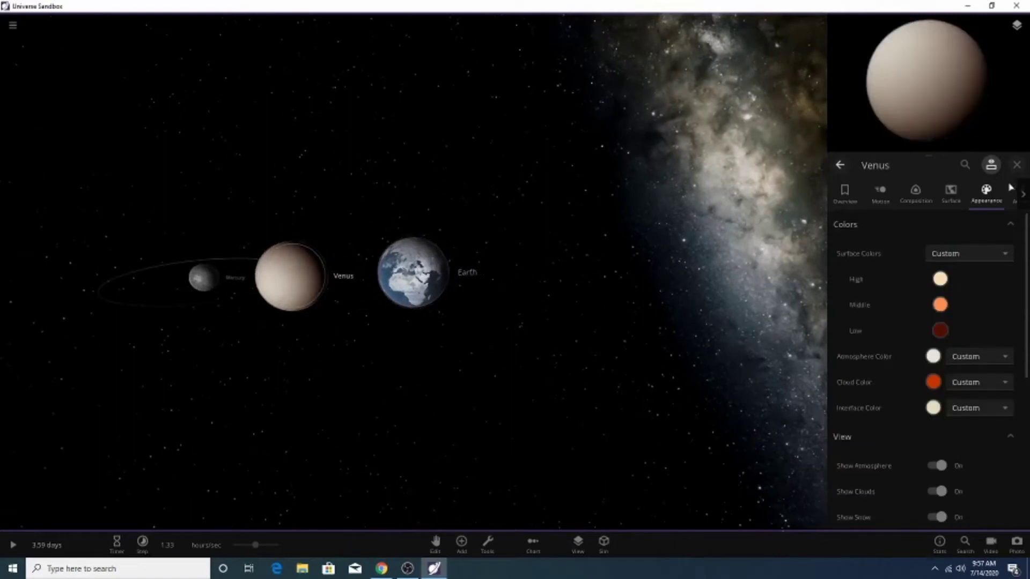
left_click(1011, 200)
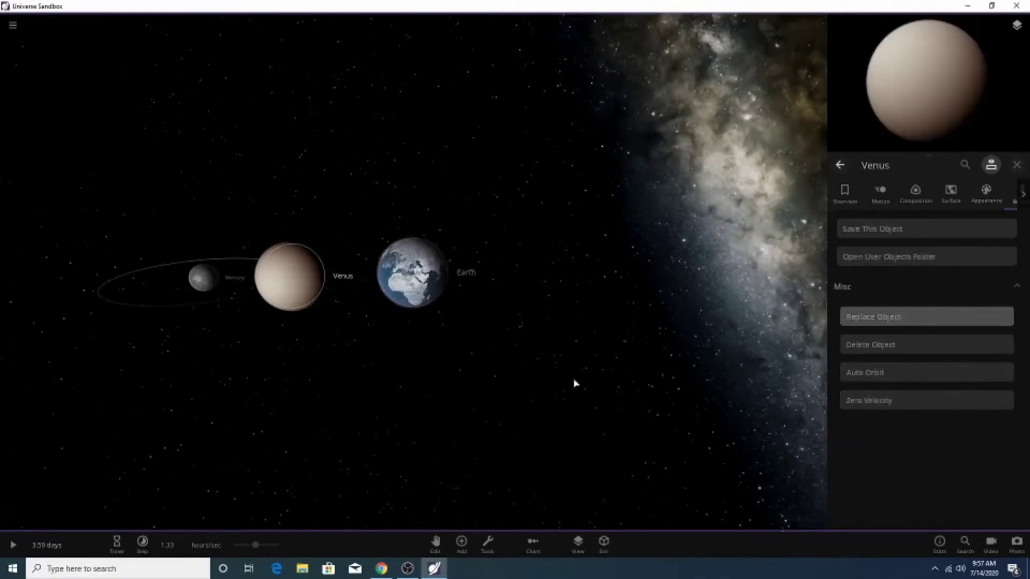
left_click(909, 235)
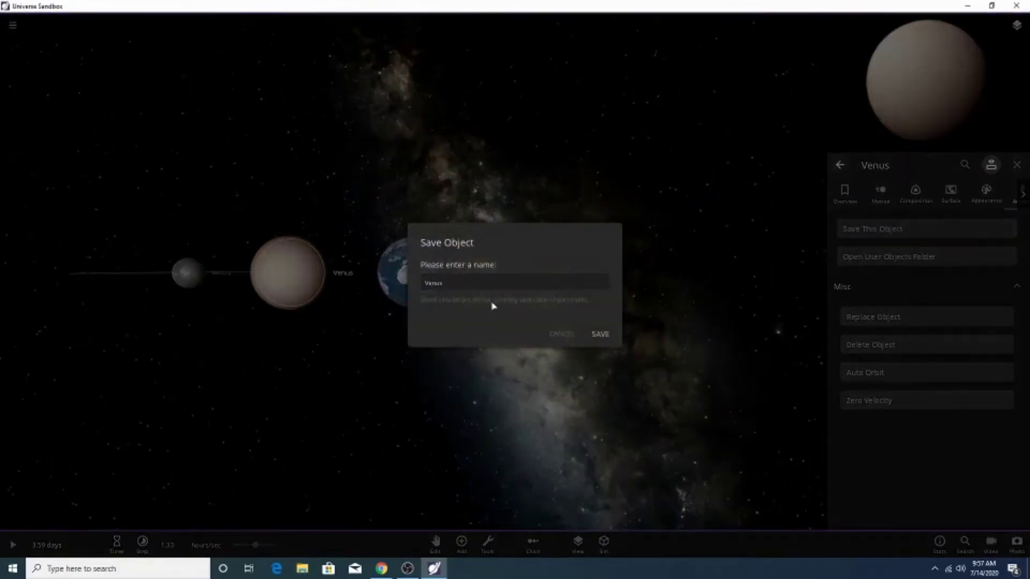
left_click(598, 334)
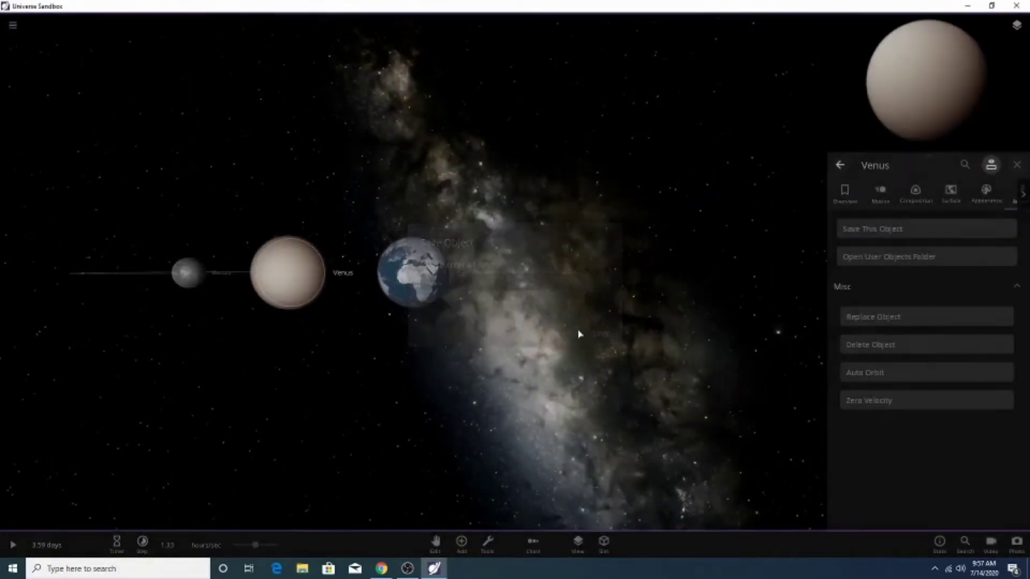
Set Earth's Interface Color to a brighter, lighter blue.
double_click(426, 270)
left_click(985, 193)
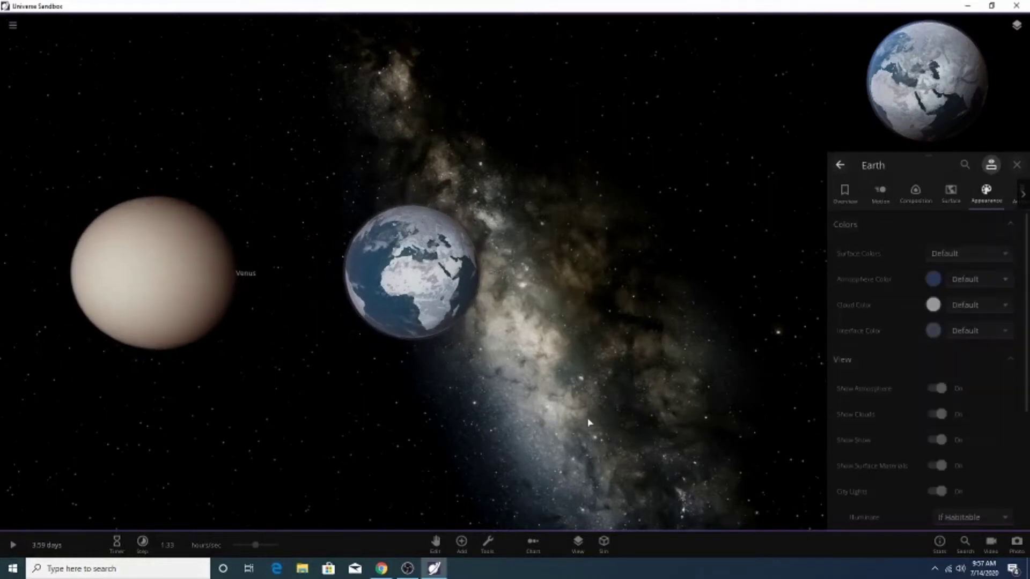
left_click(933, 330)
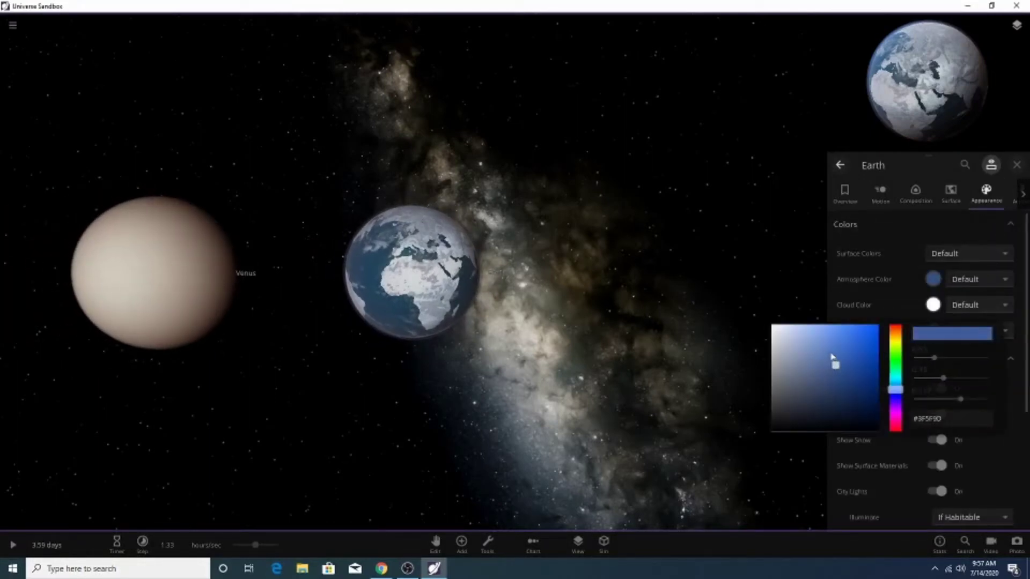
left_click(836, 306)
Turn off the display of snow on Earth.
left_click_drag(465, 425, 816, 550)
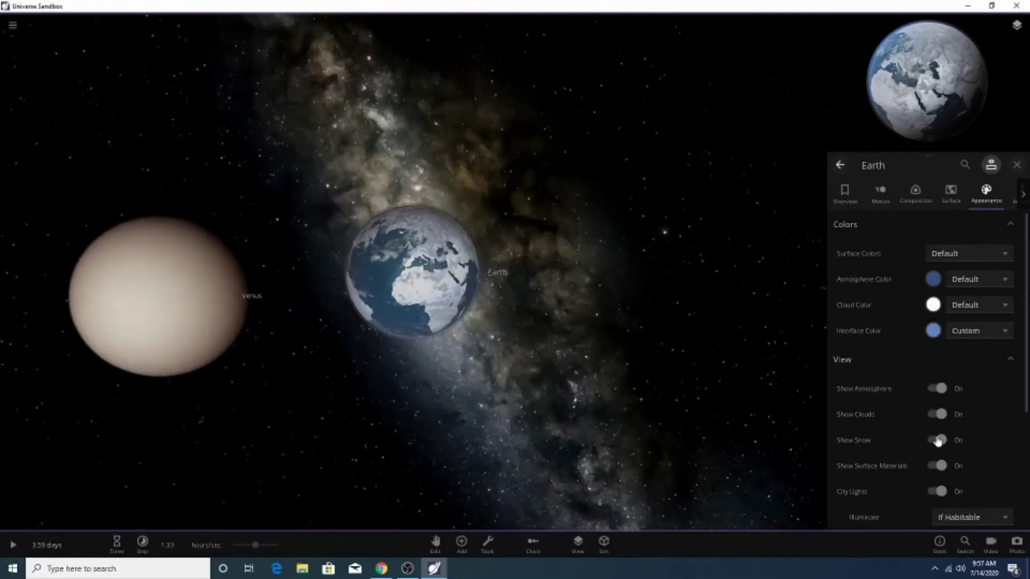
left_click(847, 451)
left_click_drag(657, 432, 221, 347)
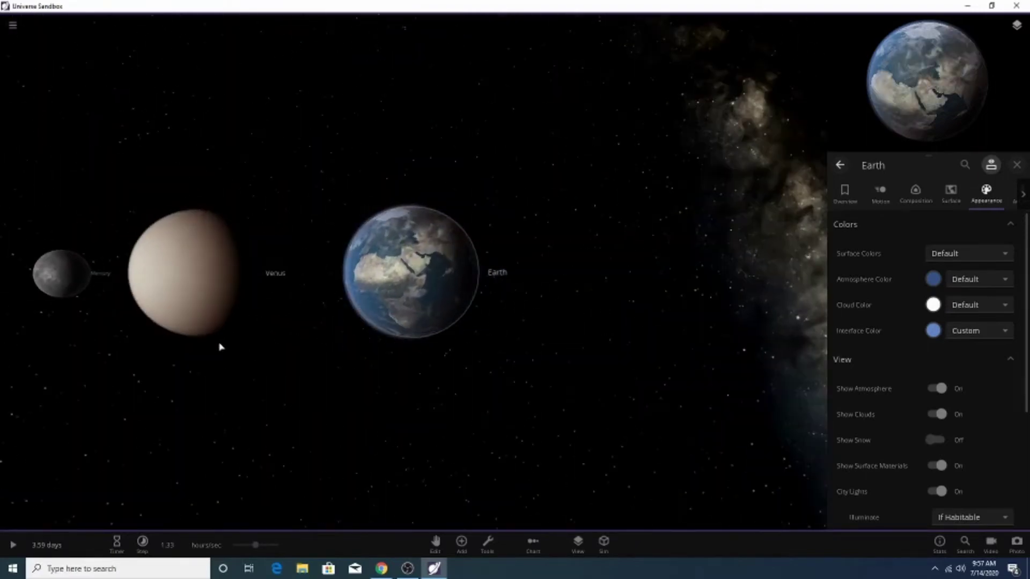
Shift Earth's Atmosphere Color from deep blue towards teal and inspect the planet up close.
scroll(260, 327, "up", 5)
scroll(285, 338, "down", 4)
scroll(284, 338, "down", 6)
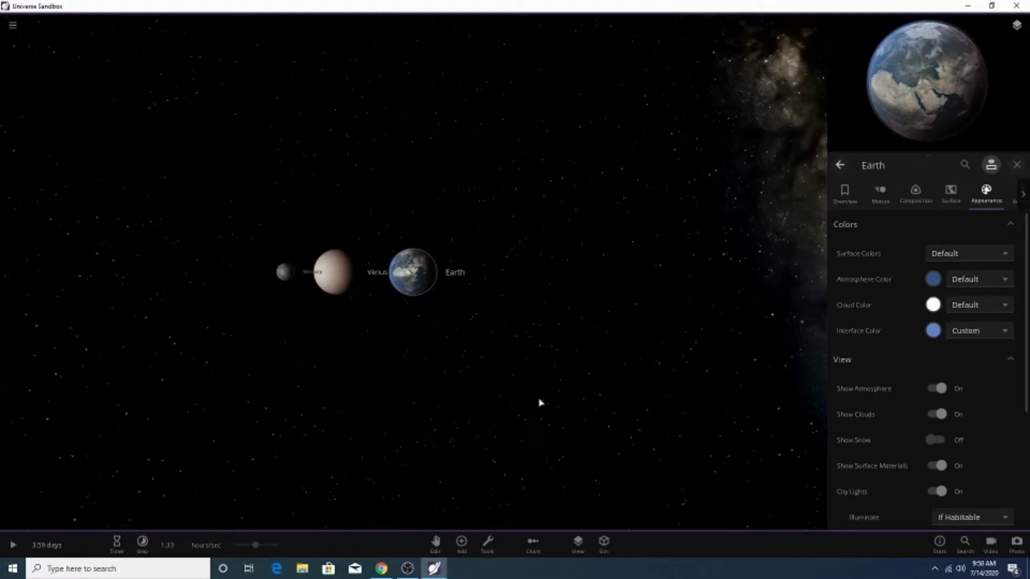
scroll(593, 391, "up", 8)
scroll(710, 313, "down", 4)
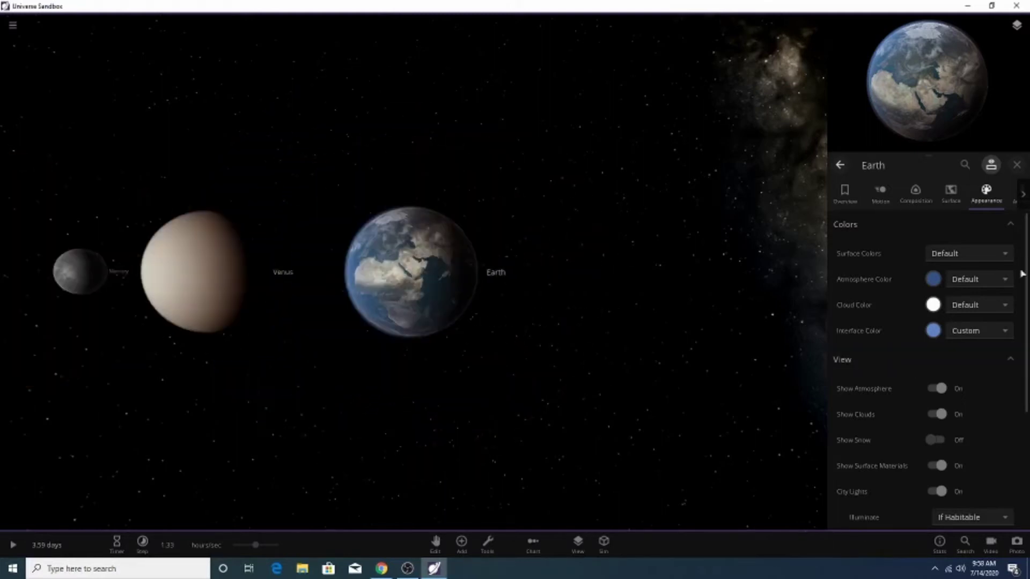
left_click(932, 278)
left_click_drag(895, 332, 898, 333)
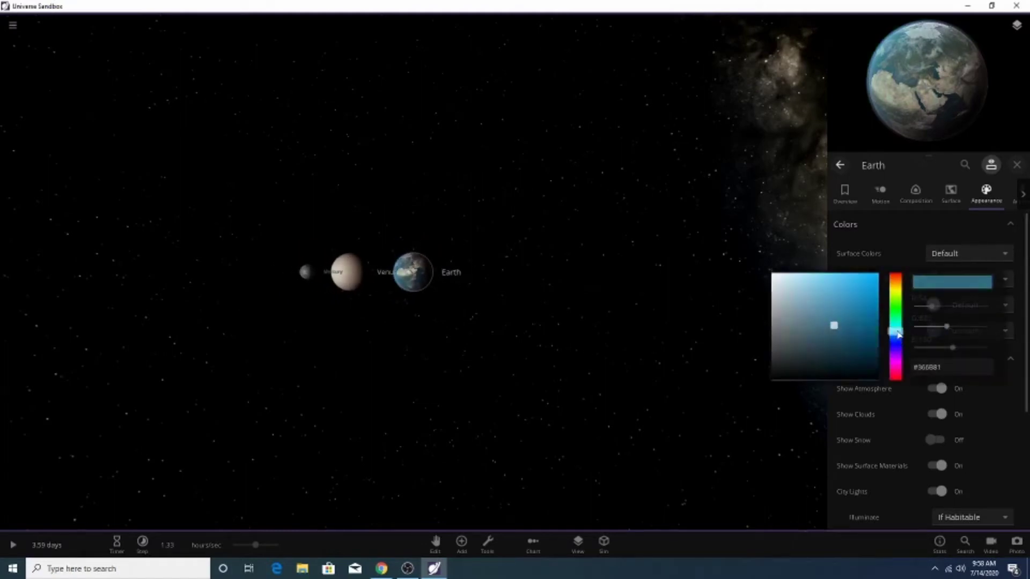
scroll(570, 338, "up", 4)
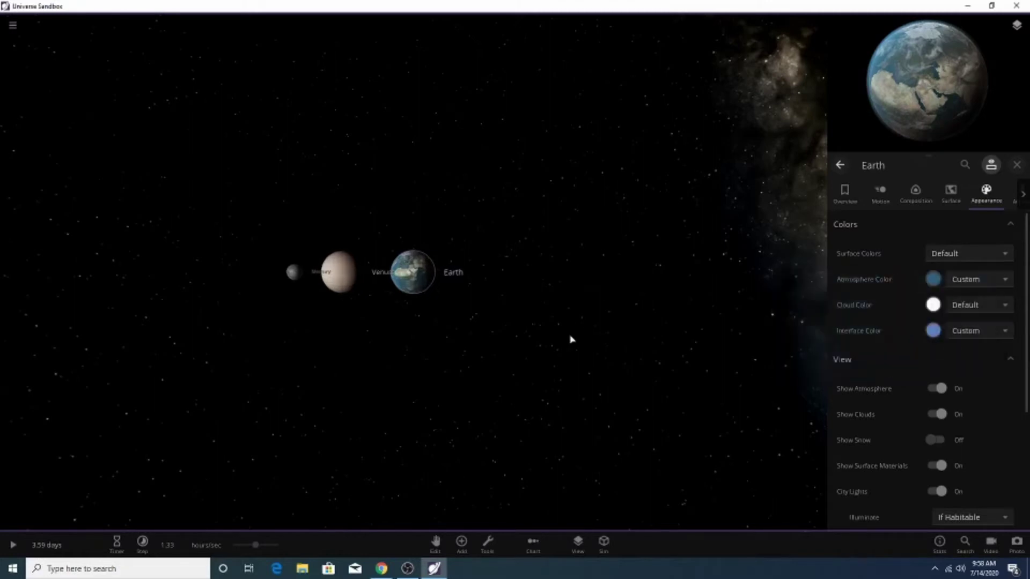
scroll(662, 345, "down", 1)
scroll(663, 346, "up", 4)
scroll(663, 345, "up", 3)
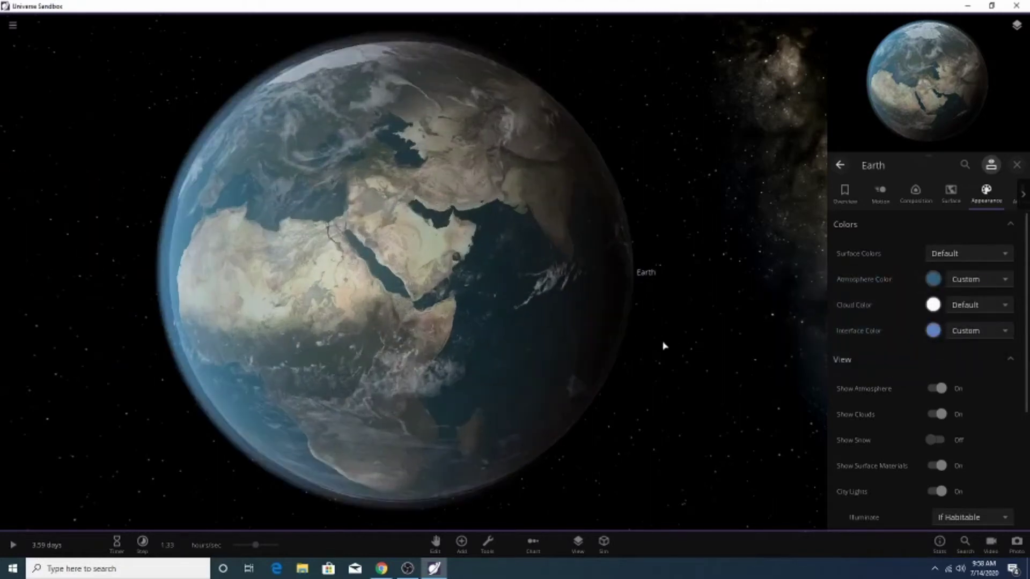
scroll(664, 344, "down", 4)
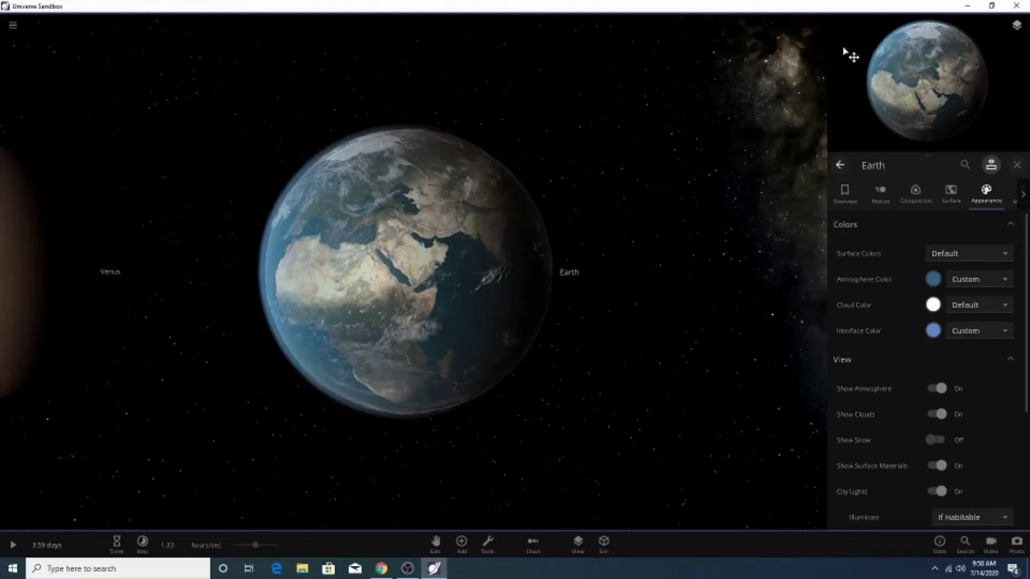
left_click(939, 448)
scroll(570, 454, "down", 5)
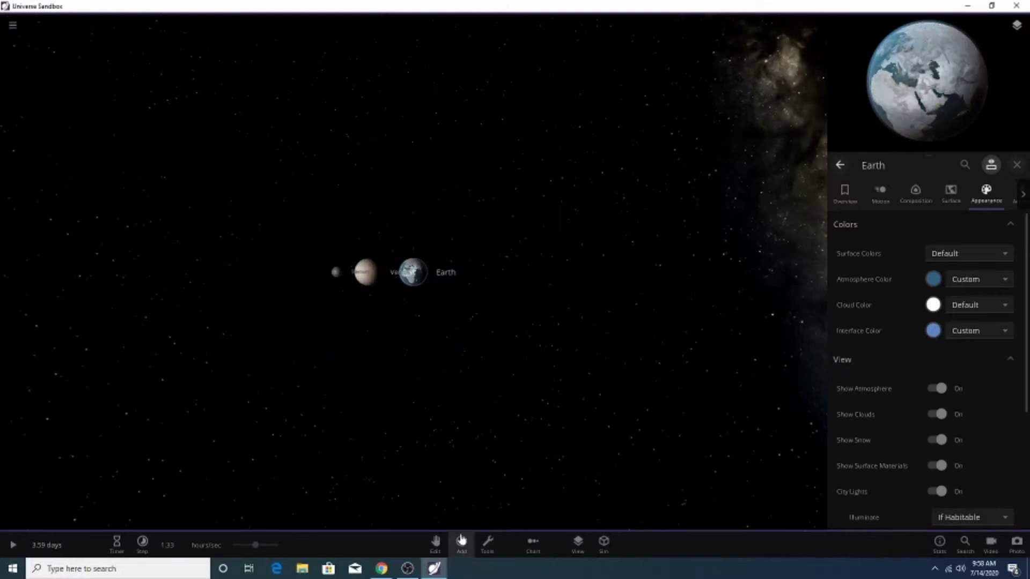
left_click(928, 449)
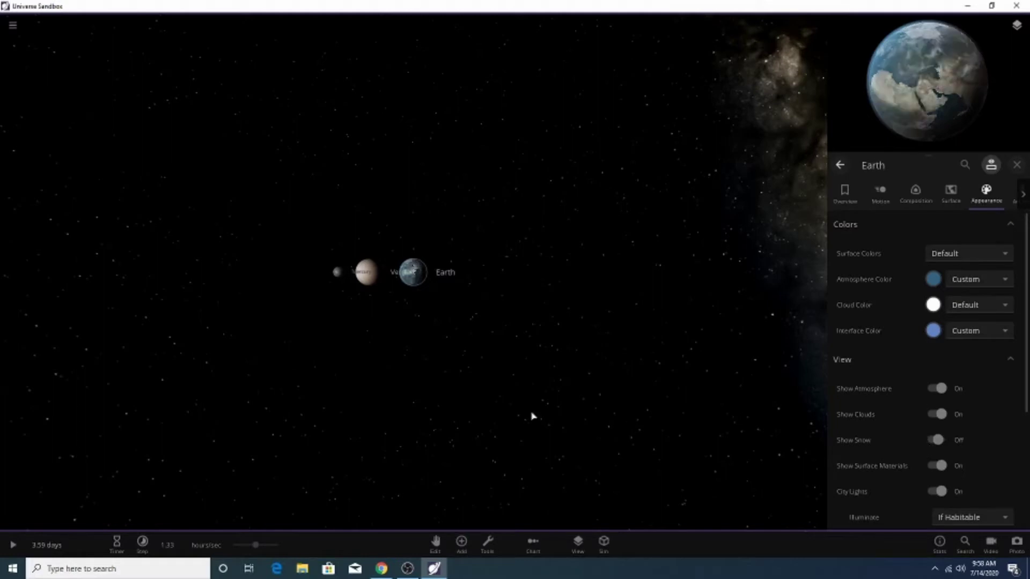
Add Mars as a Still object beside Earth, on the side facing away from Venus, and stop adding objects.
scroll(509, 391, "up", 3)
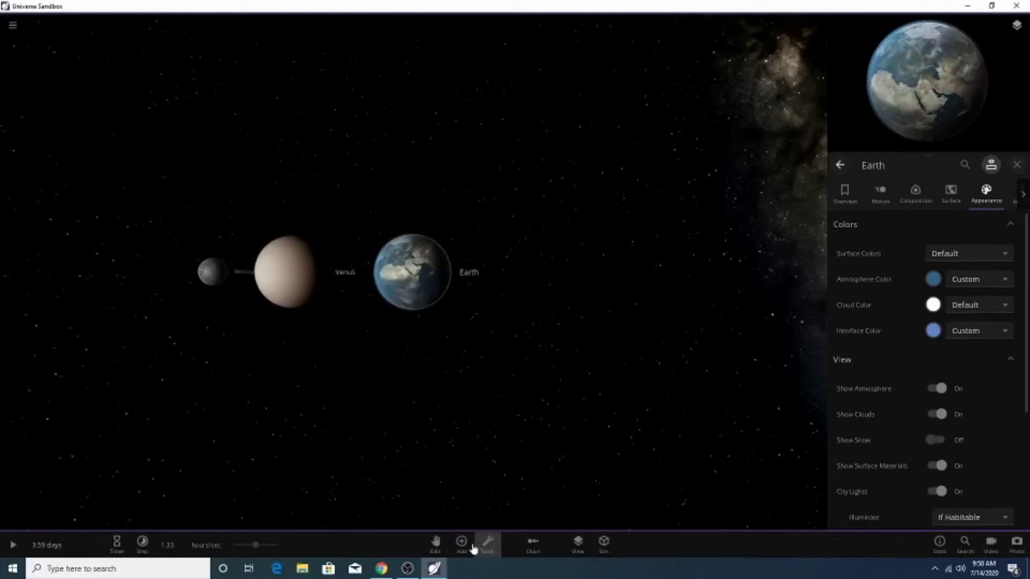
left_click(472, 546)
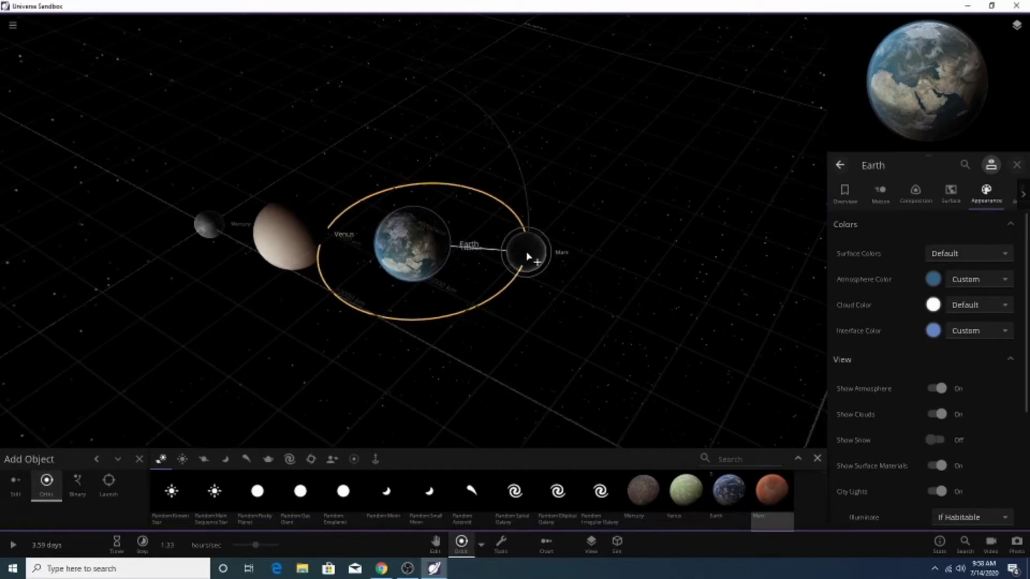
left_click(16, 485)
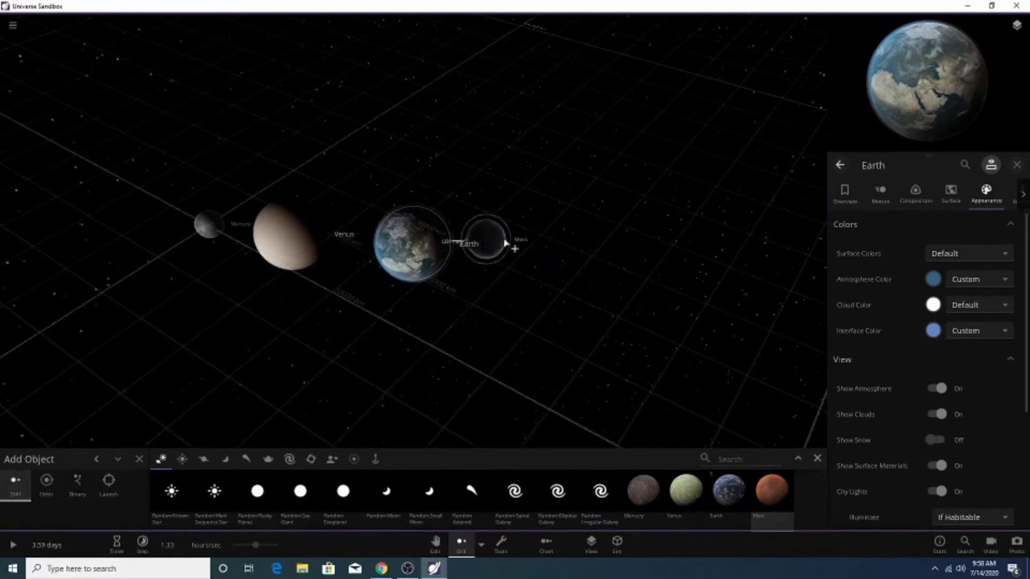
left_click(529, 274)
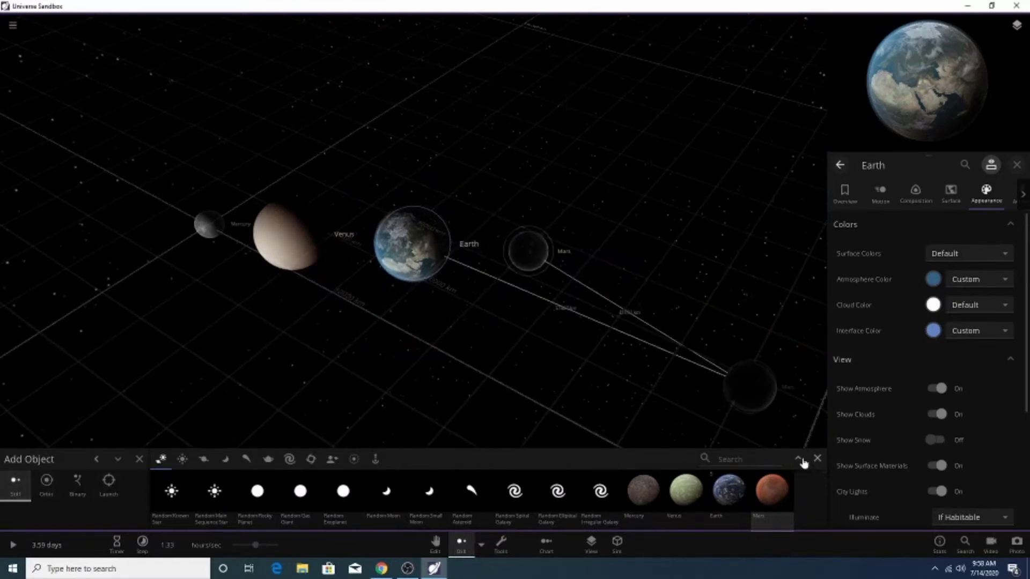
left_click(818, 460)
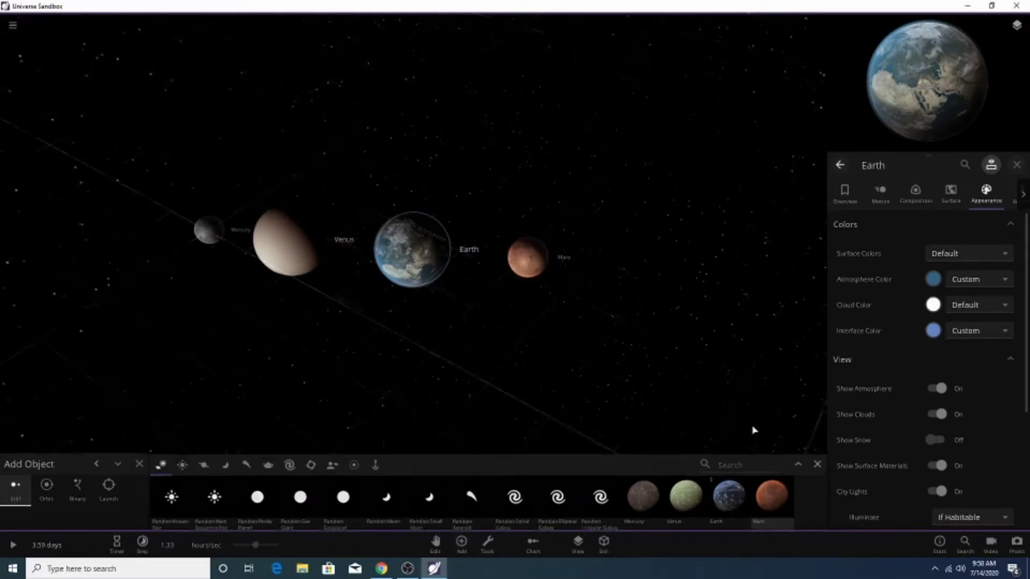
Focus on Mars and set its Atmosphere Color to an orange-red, #D25940, after trying a lighter orange.
left_click(803, 218)
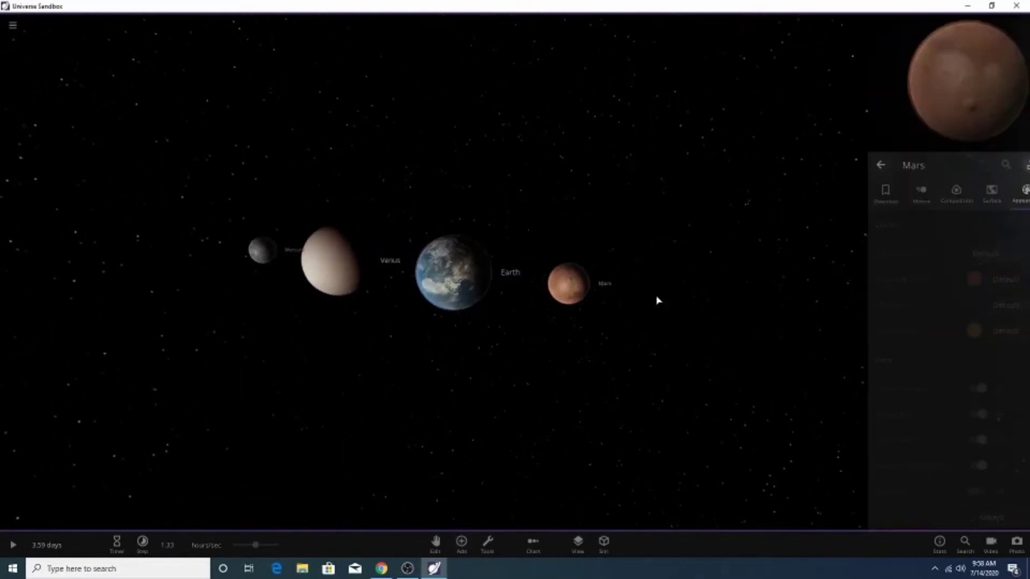
left_click(636, 273)
left_click(980, 452)
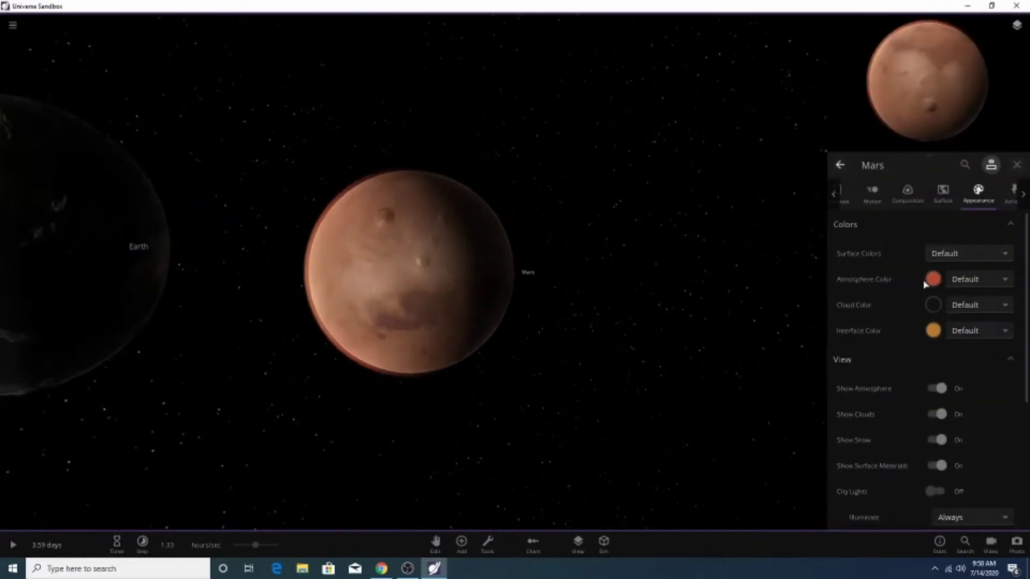
left_click(932, 279)
left_click(896, 282)
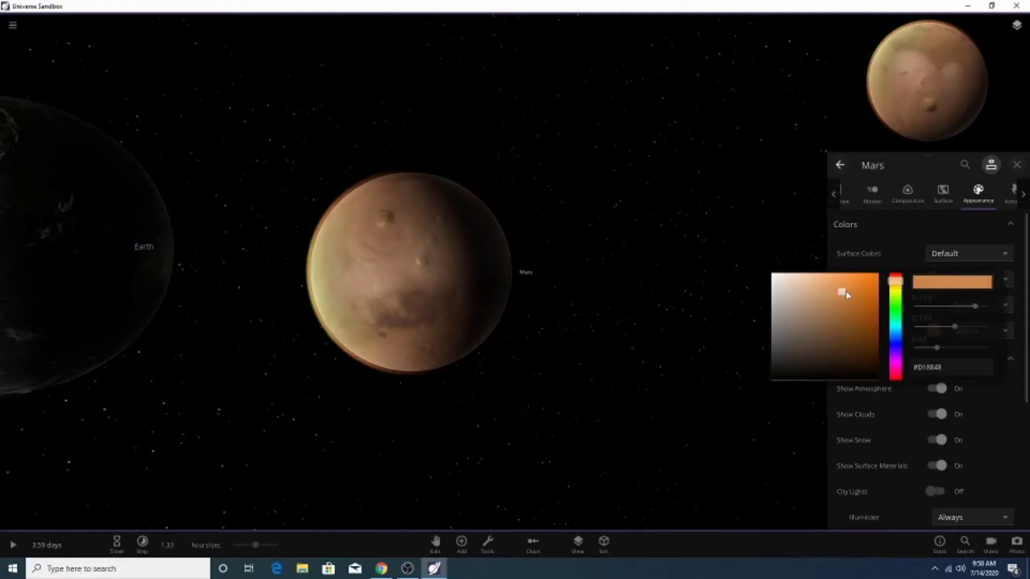
left_click_drag(892, 284, 898, 276)
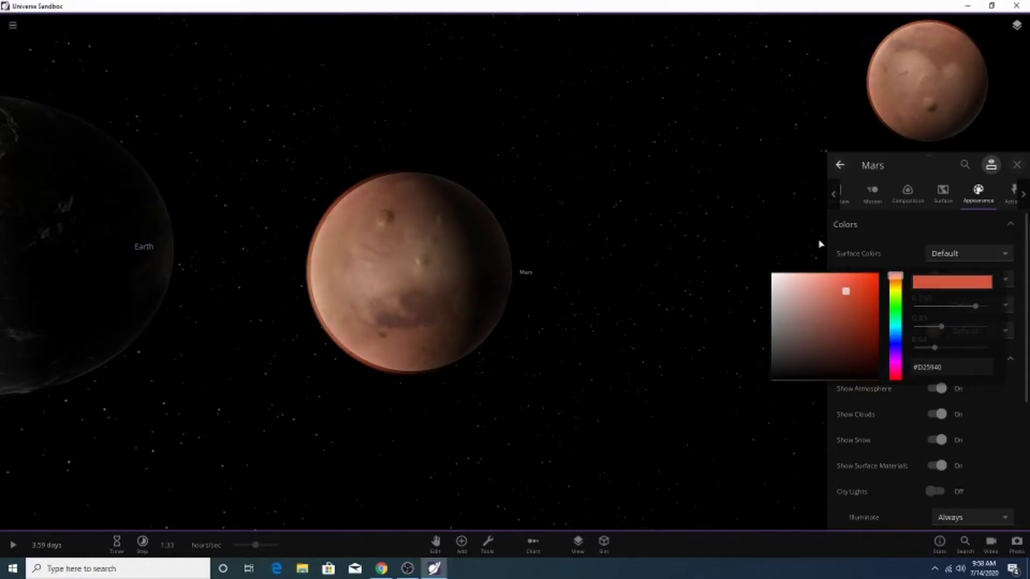
left_click(682, 265)
mouse_move(780, 278)
left_mouse_down()
mouse_move(610, 285)
mouse_move(780, 295)
left_mouse_up()
left_click(947, 281)
left_click(901, 259)
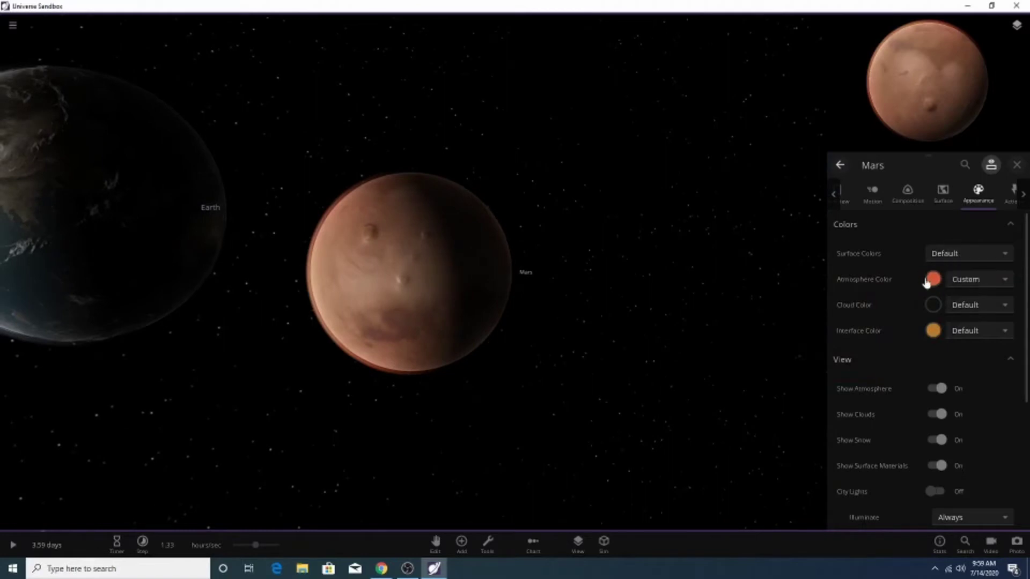
Soften Mars's Atmosphere Color to a paler salmon red, #CF7D68.
left_click(927, 282)
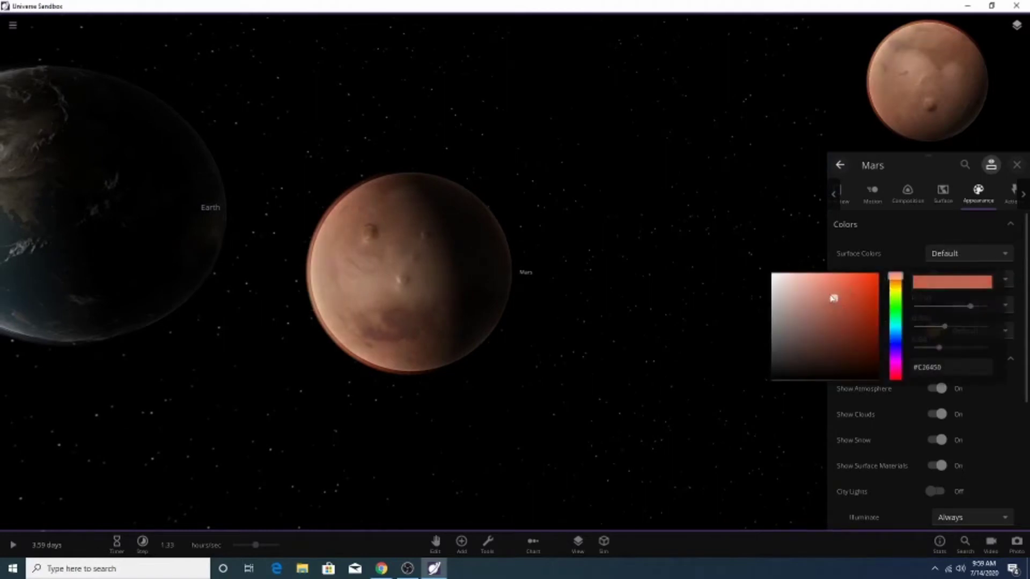
left_click_drag(833, 298, 827, 295)
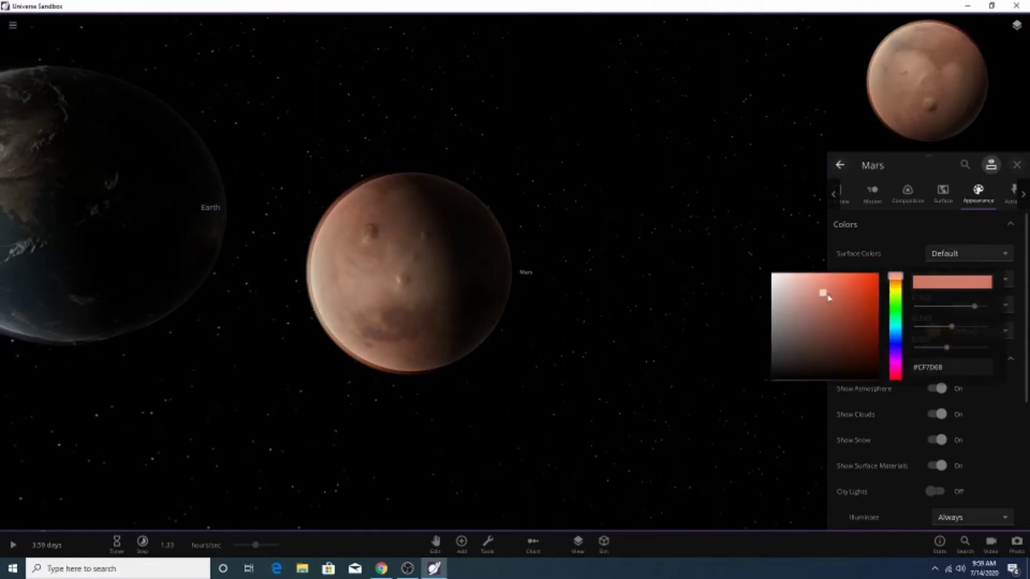
left_click(461, 230)
Set Mars's Interface Color to a light orange, #F7996D.
left_click(933, 331)
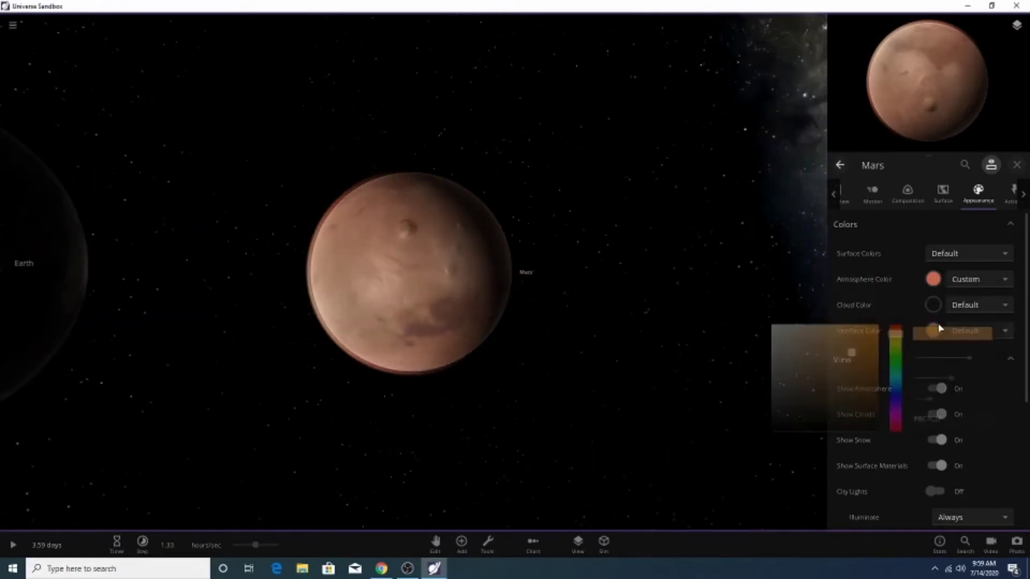
left_click_drag(896, 334, 896, 330)
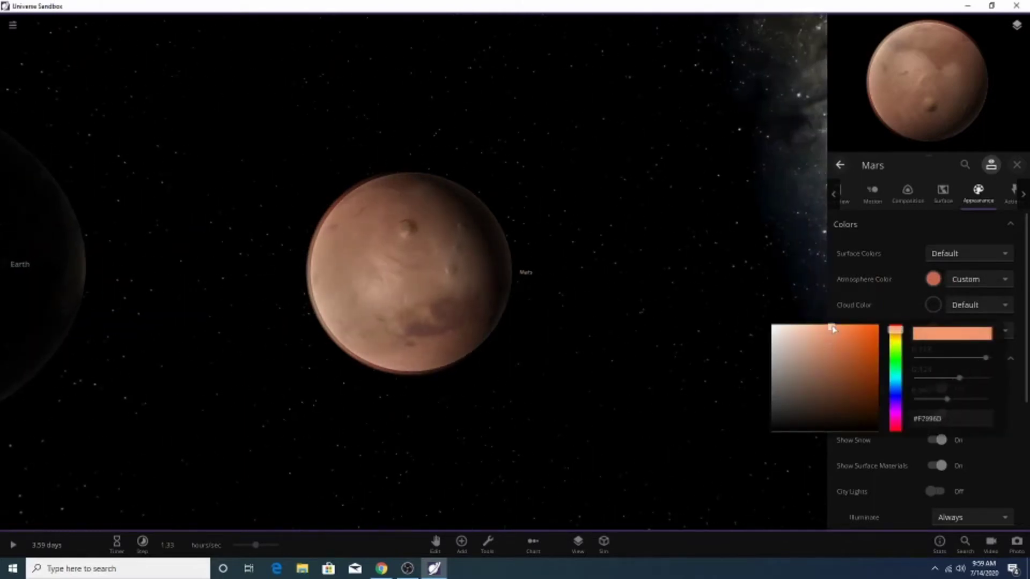
left_click(608, 434)
scroll(612, 365, "down", 8)
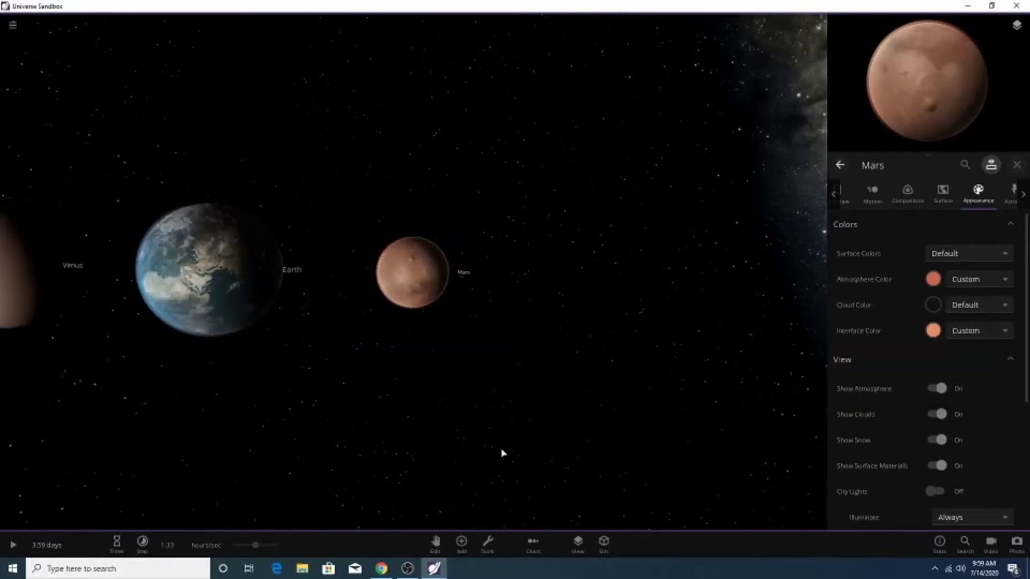
Open the object library for adding and set Mars's Cloud Color to a light red.
left_click(458, 542)
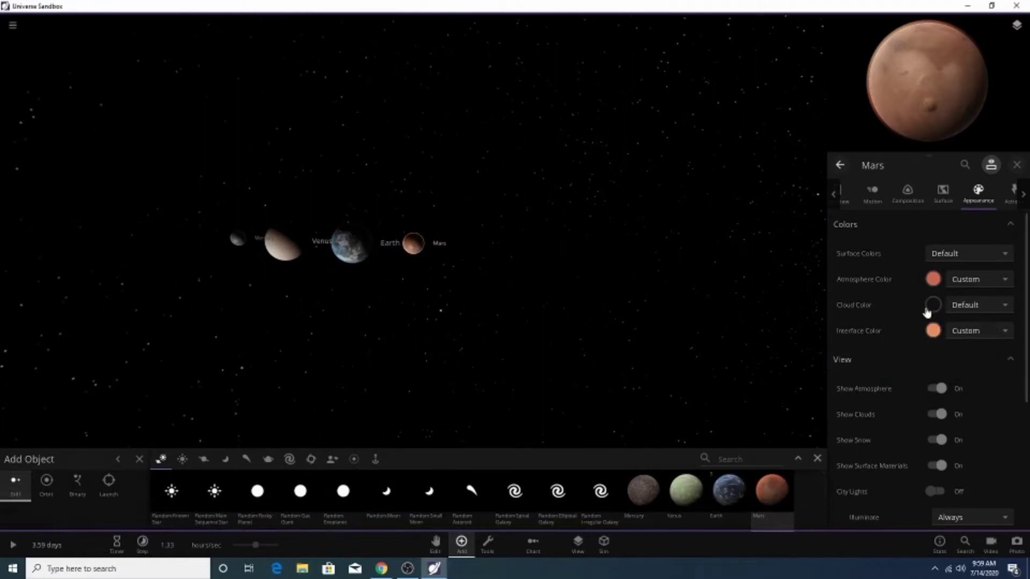
left_click(932, 306)
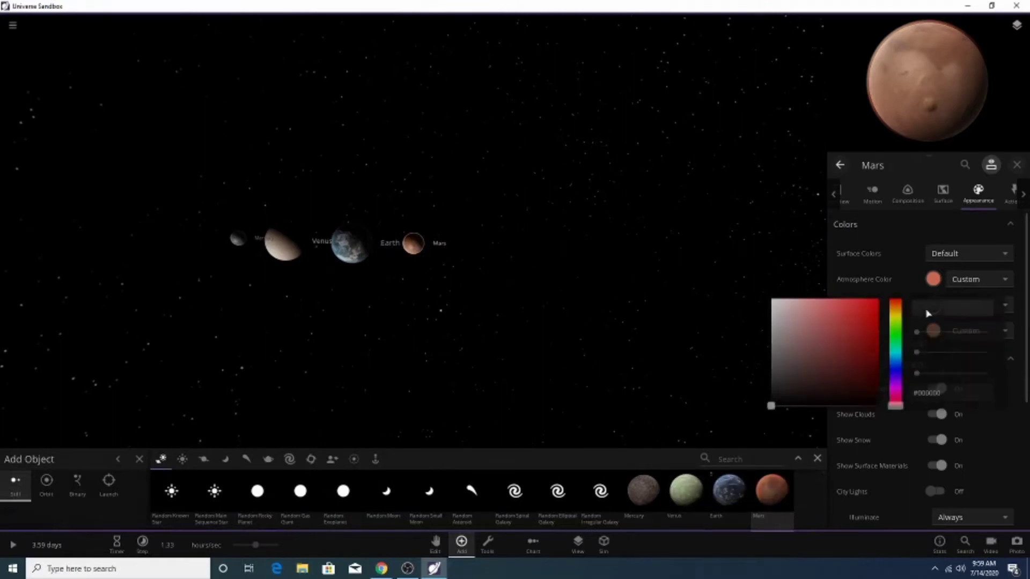
left_click(590, 257)
Add Jupiter as a Still object beside Mars, on the side facing away from Earth, and stop adding objects.
left_click(204, 461)
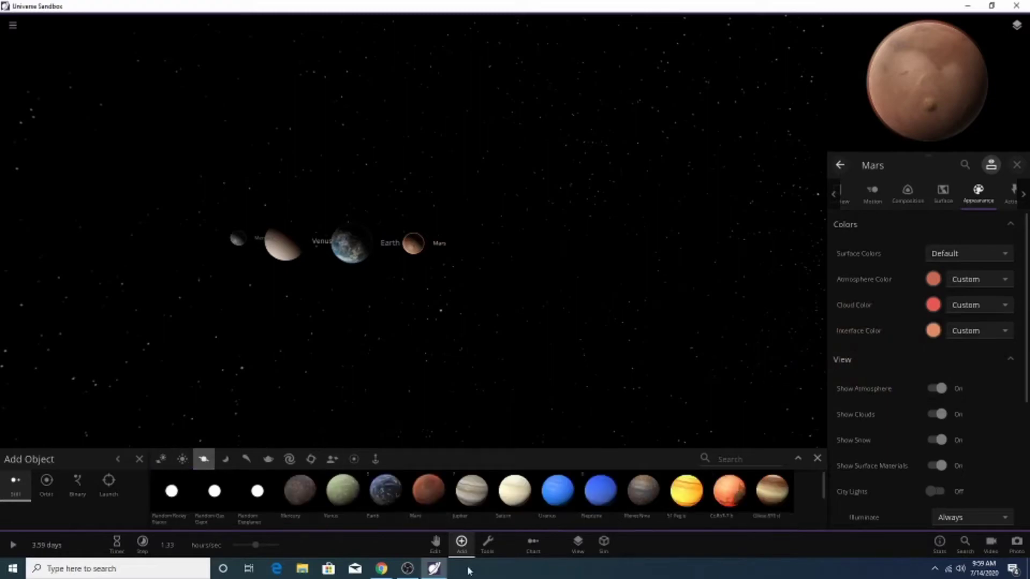
left_click(479, 523)
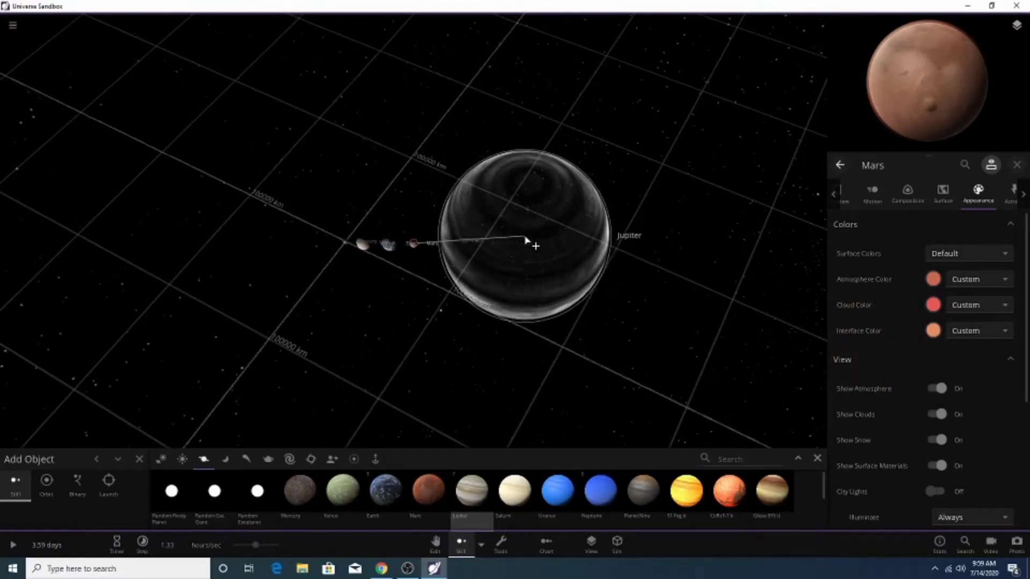
left_click(524, 236)
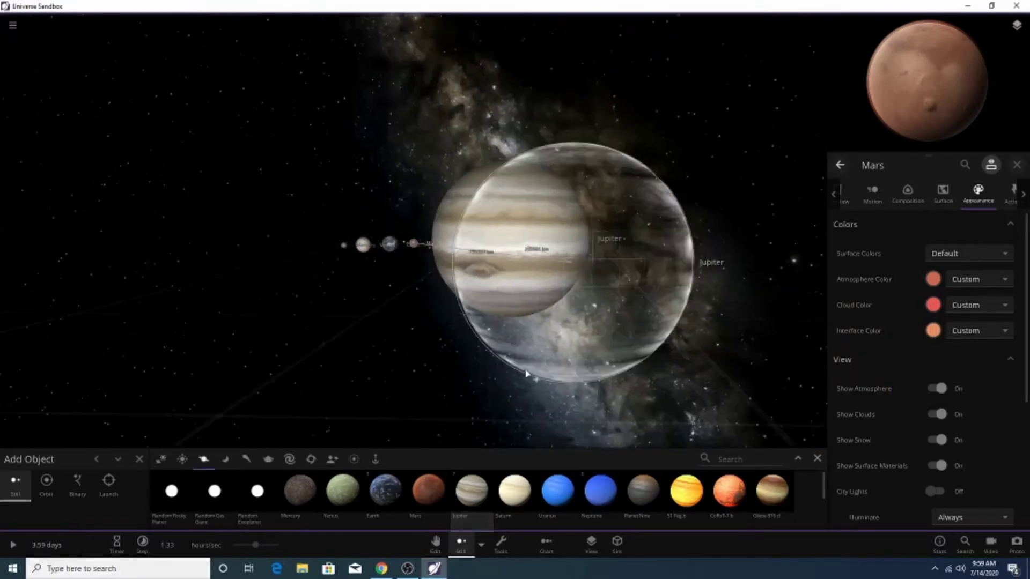
left_click(817, 458)
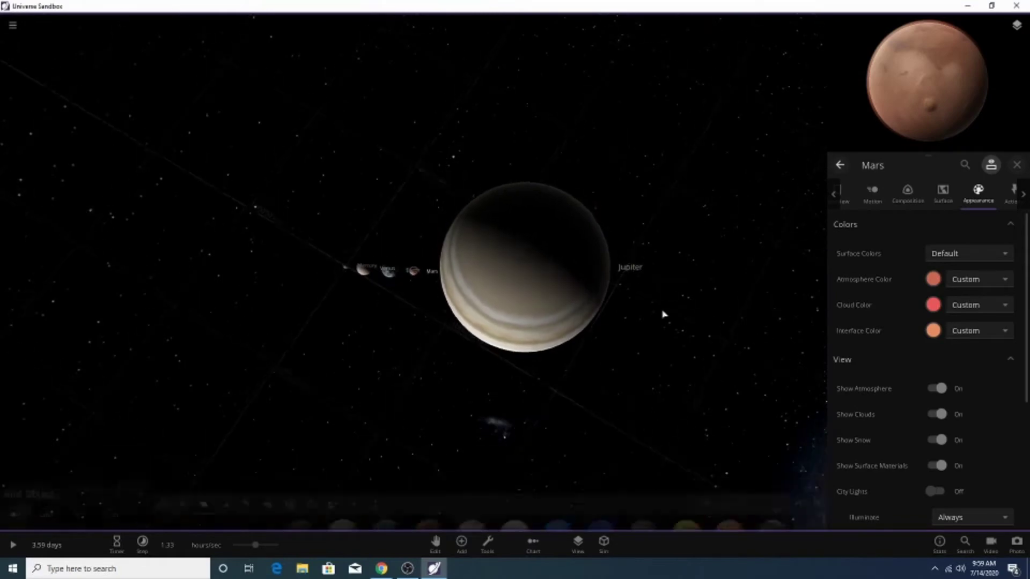
Compare Jupiter with the smaller planets, focus on Jupiter and expand its appearance Colors settings.
left_click_drag(684, 220, 709, 242)
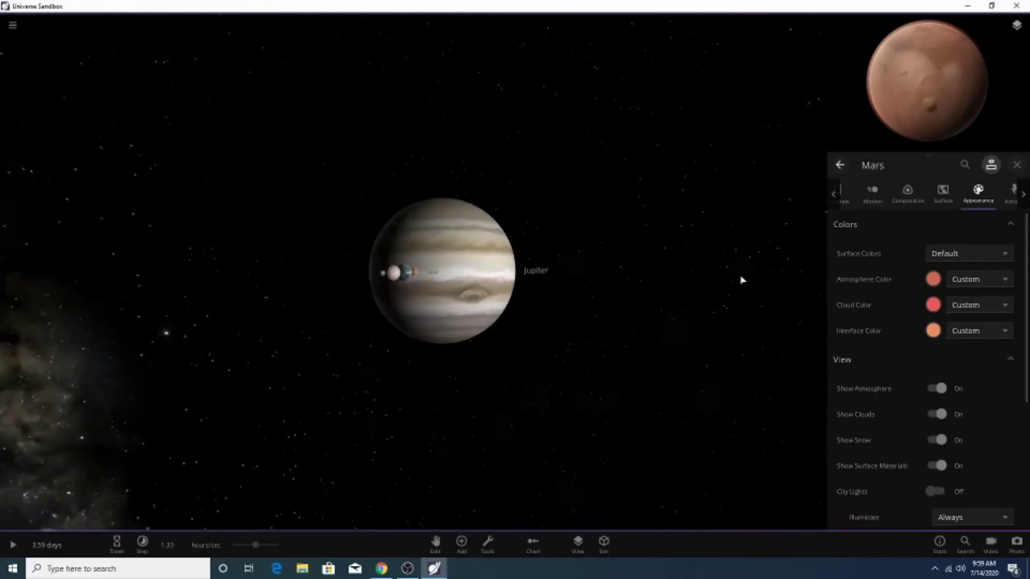
scroll(688, 285, "up", 5)
left_click_drag(685, 291, 626, 250)
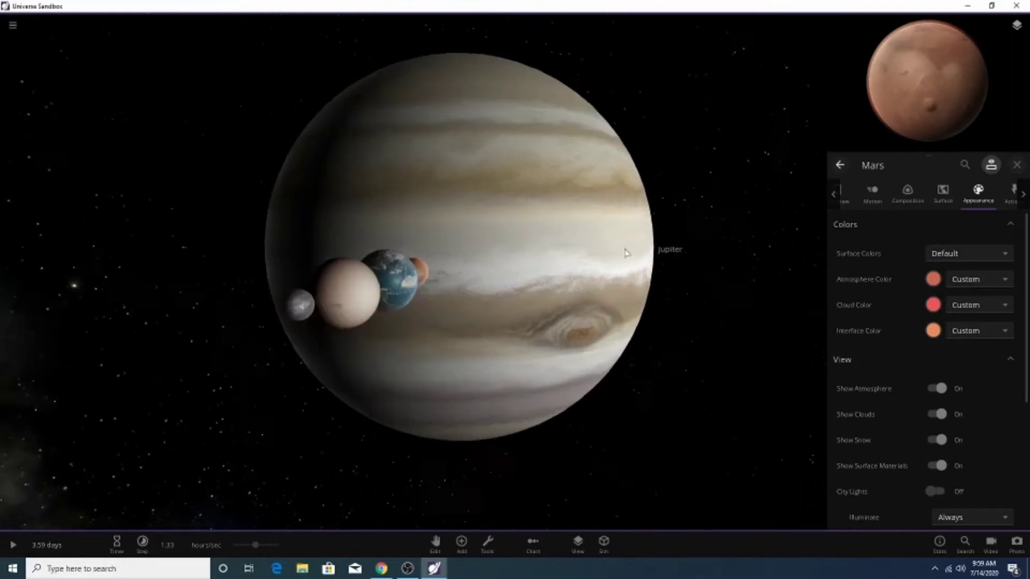
scroll(626, 253, "down", 3)
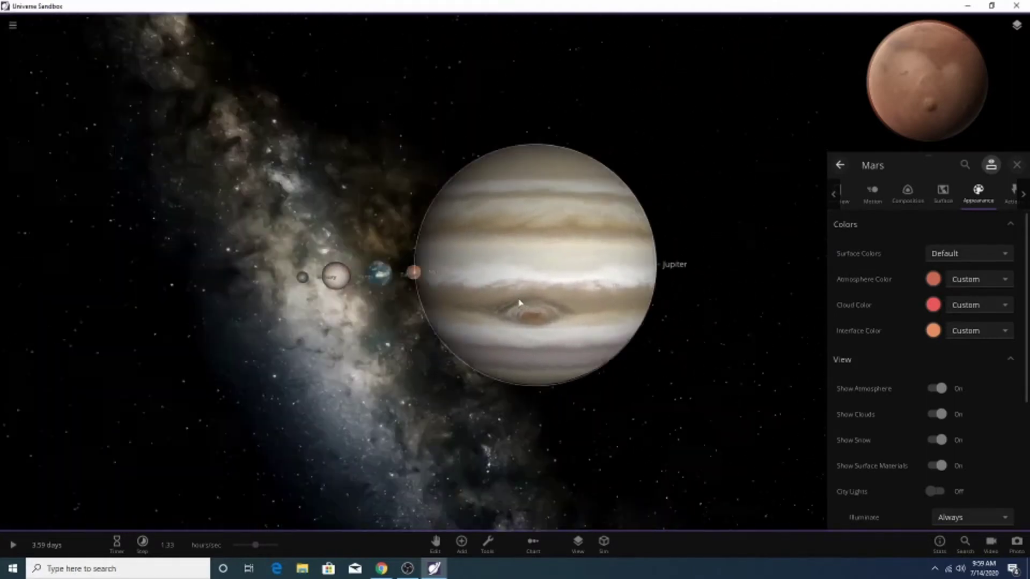
scroll(703, 315, "down", 5)
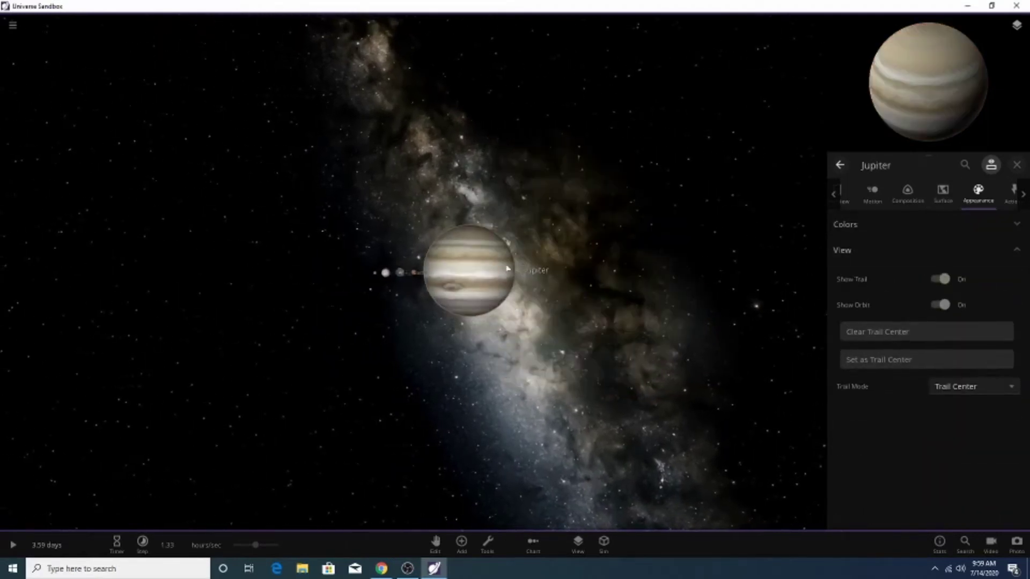
left_click(756, 303)
left_click(474, 270)
left_click(554, 270)
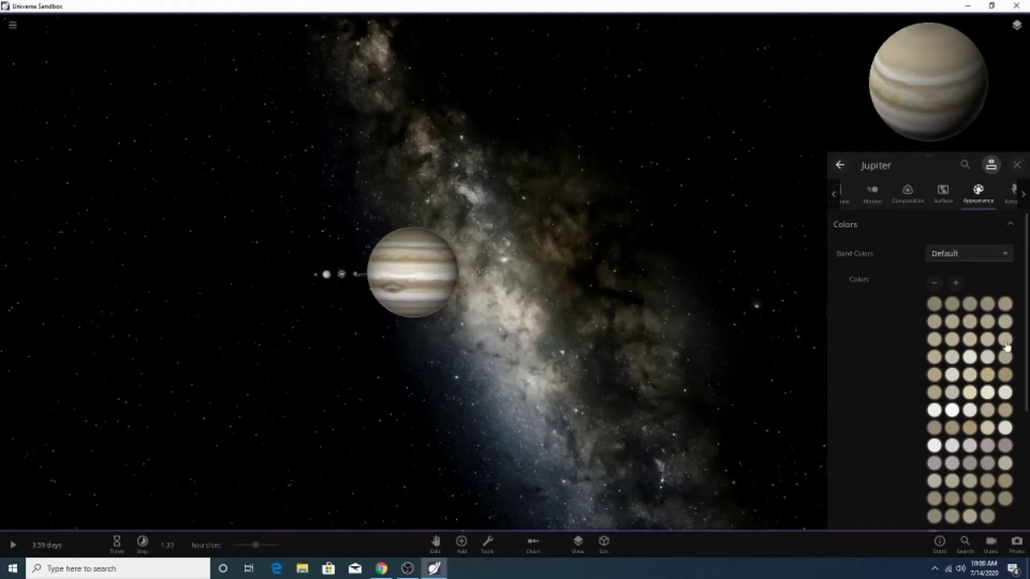
Shift the first swatch of Jupiter's Band Colors to a slightly redder hue.
left_click_drag(518, 370, 554, 347)
scroll(641, 368, "up", 3)
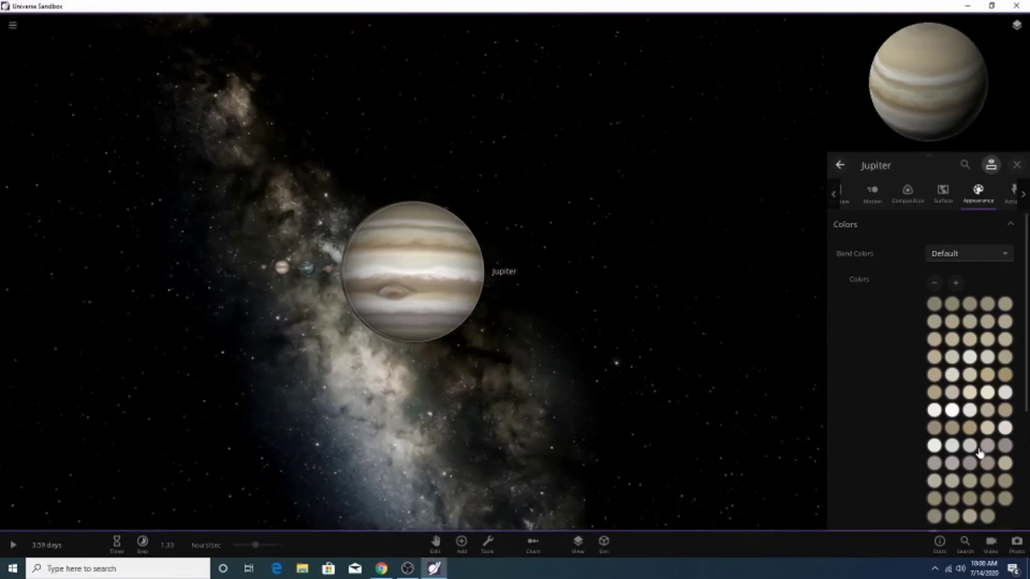
scroll(979, 454, "down", 2)
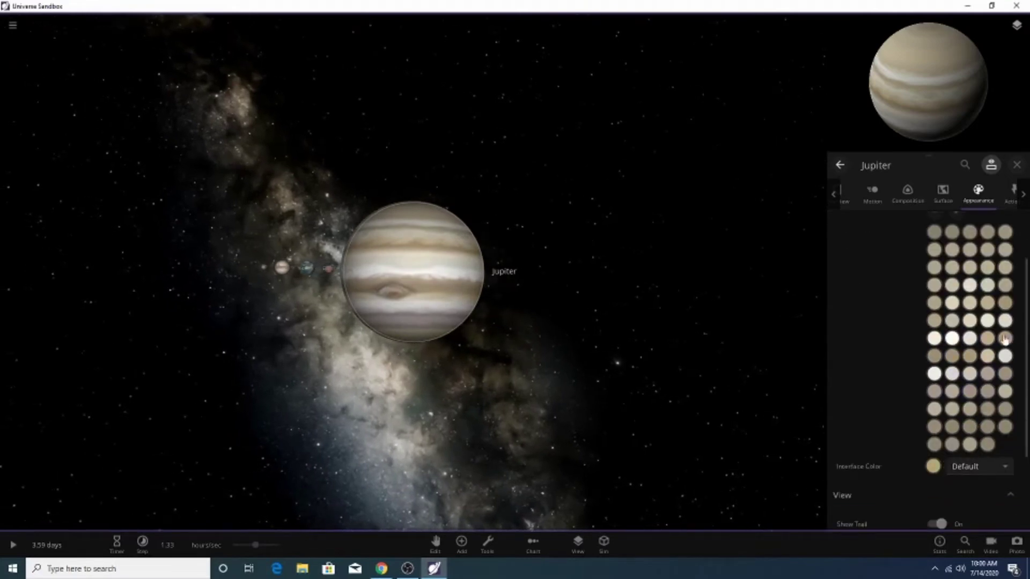
left_click_drag(424, 273, 405, 305)
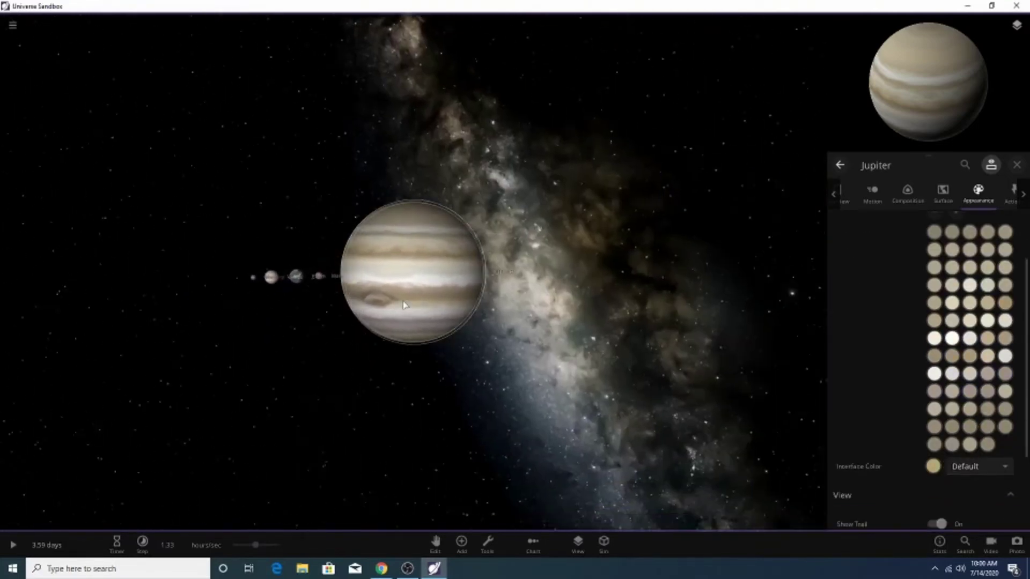
scroll(1004, 328, "up", 2)
scroll(964, 340, "down", 2)
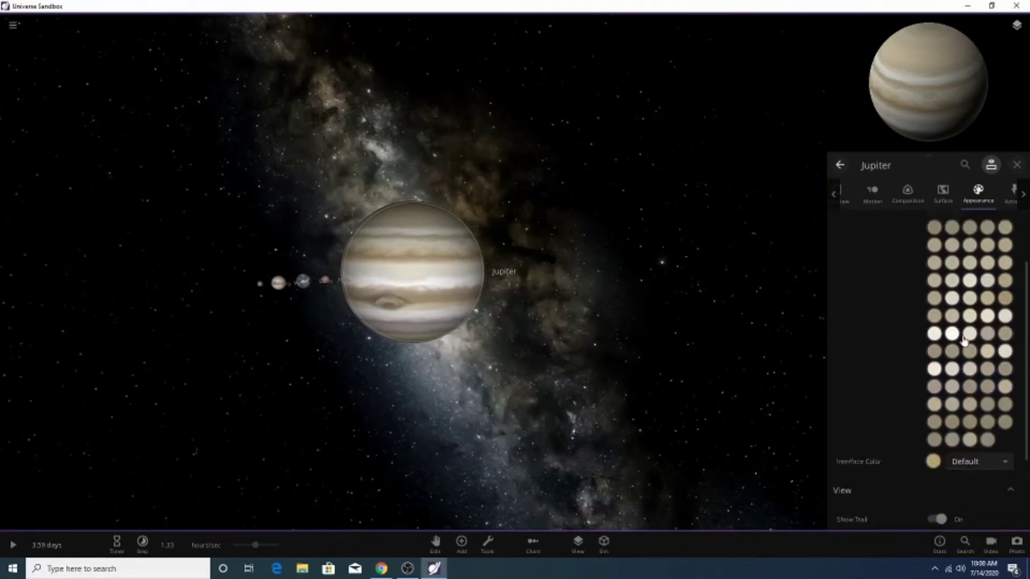
scroll(963, 341, "up", 3)
left_click(935, 303)
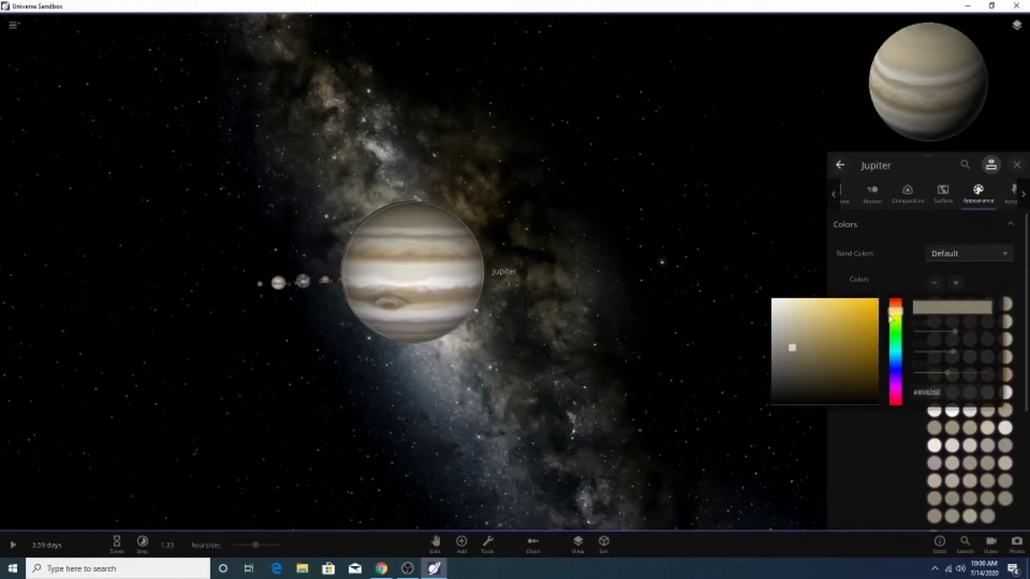
left_click(896, 307)
left_click(716, 259)
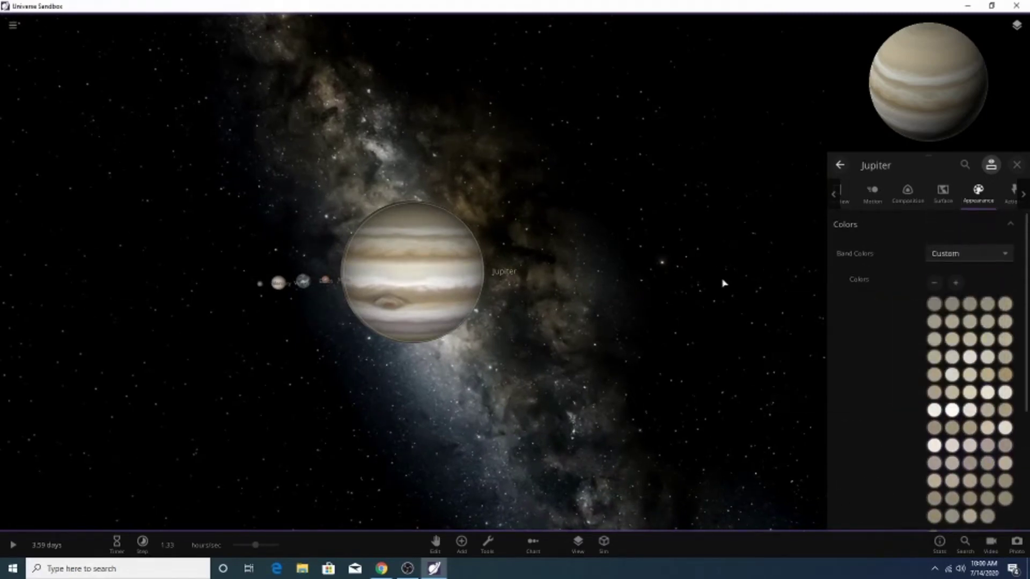
Shift the last swatch in the seventh row of Jupiter's Band Colors from tan towards a pinkish red.
left_click_drag(724, 282, 721, 343)
left_click(934, 410)
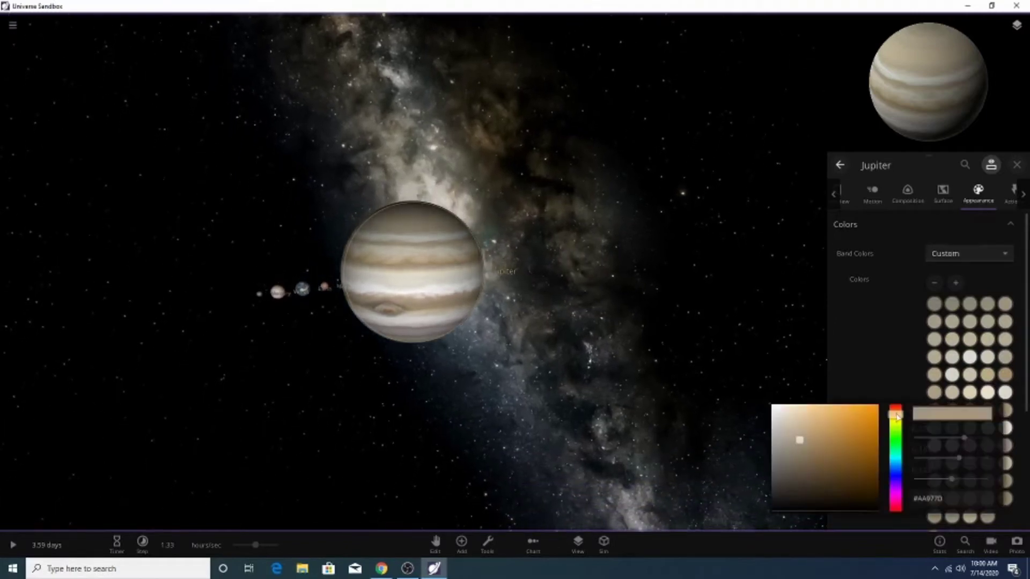
left_click_drag(895, 415, 895, 408)
left_click(875, 337)
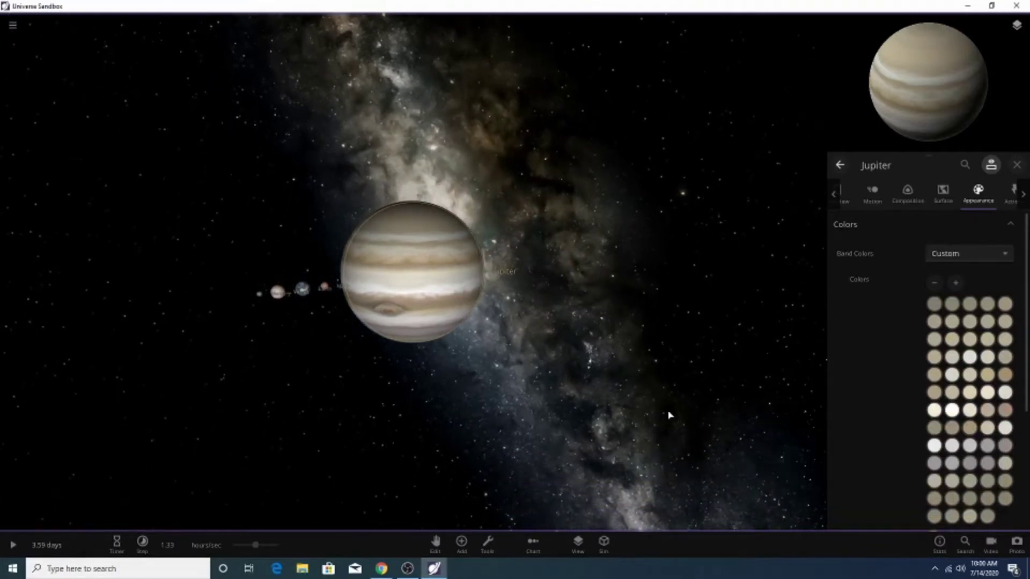
Change the third swatch in the eighth row of Jupiter's Band Colors to a muted greyish brown, #958475.
left_click_drag(668, 412, 600, 371)
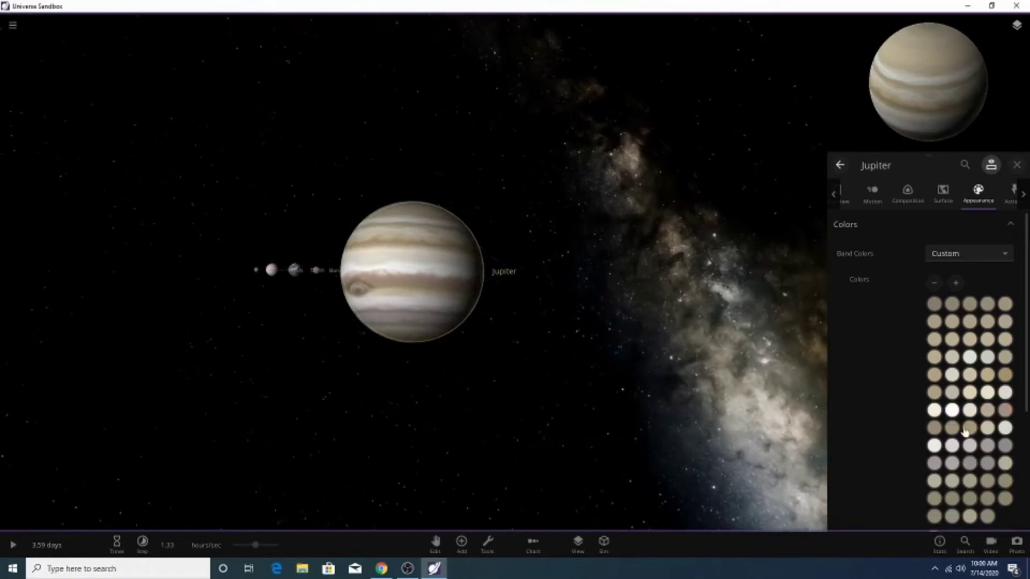
left_click(968, 428)
left_click_drag(899, 433, 899, 435)
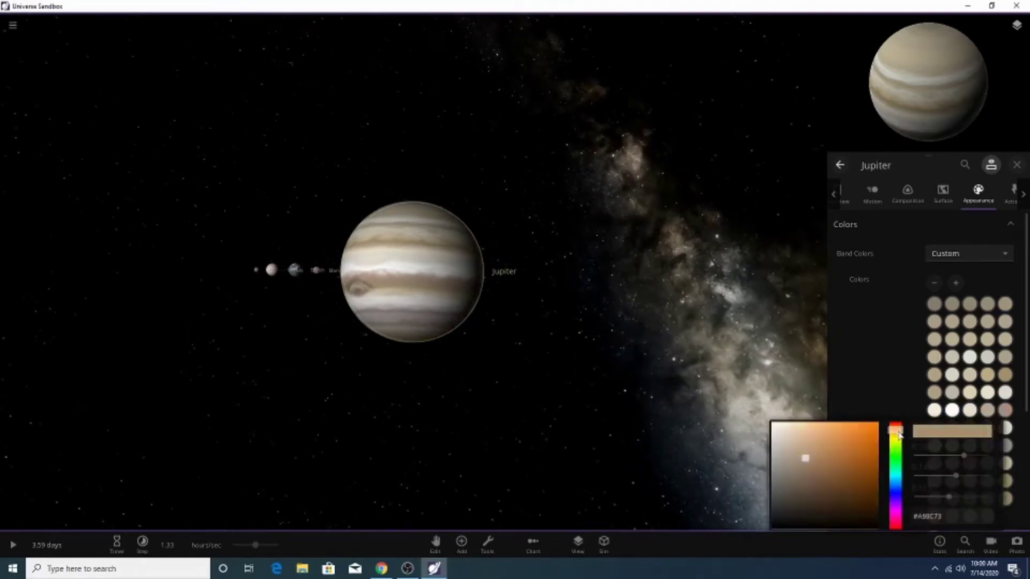
left_click(814, 474)
left_click(803, 462)
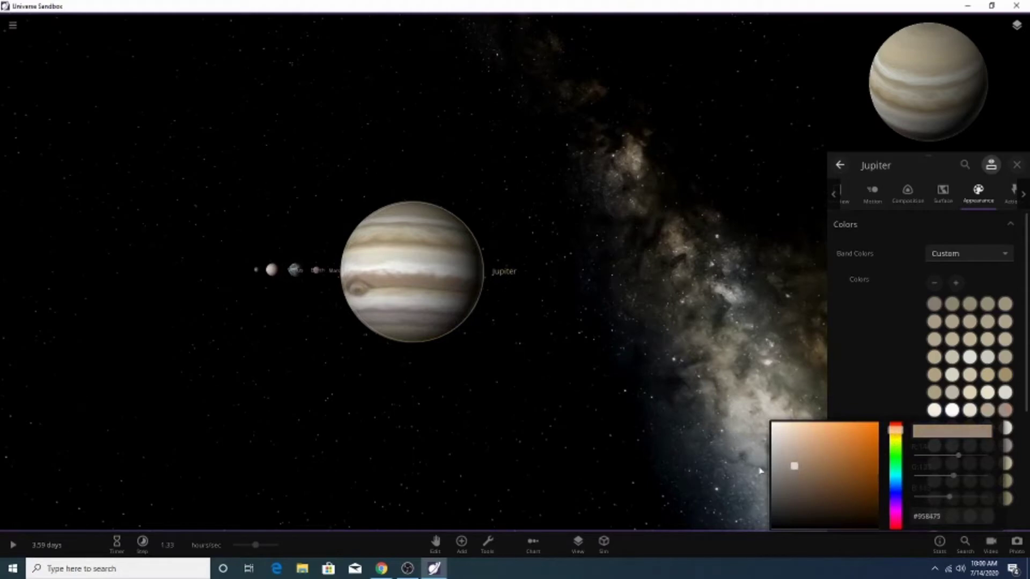
left_click(544, 392)
Set Jupiter's Interface Color to a dusty salmon, #BE917F, after trying tan and darker reddish shades.
left_click_drag(466, 329, 770, 407)
scroll(960, 429, "down", 3)
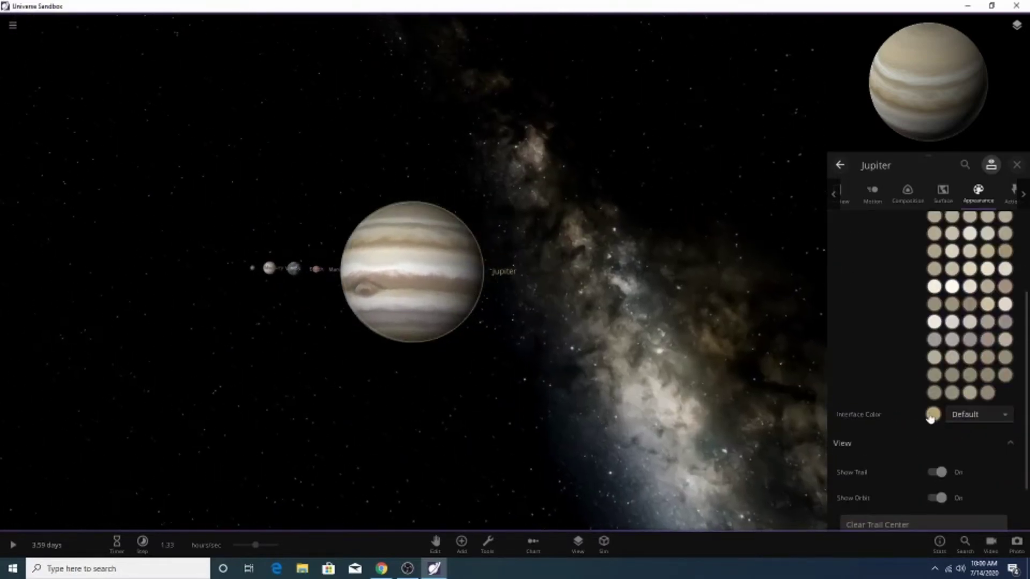
left_click(932, 418)
left_click_drag(897, 419, 897, 417)
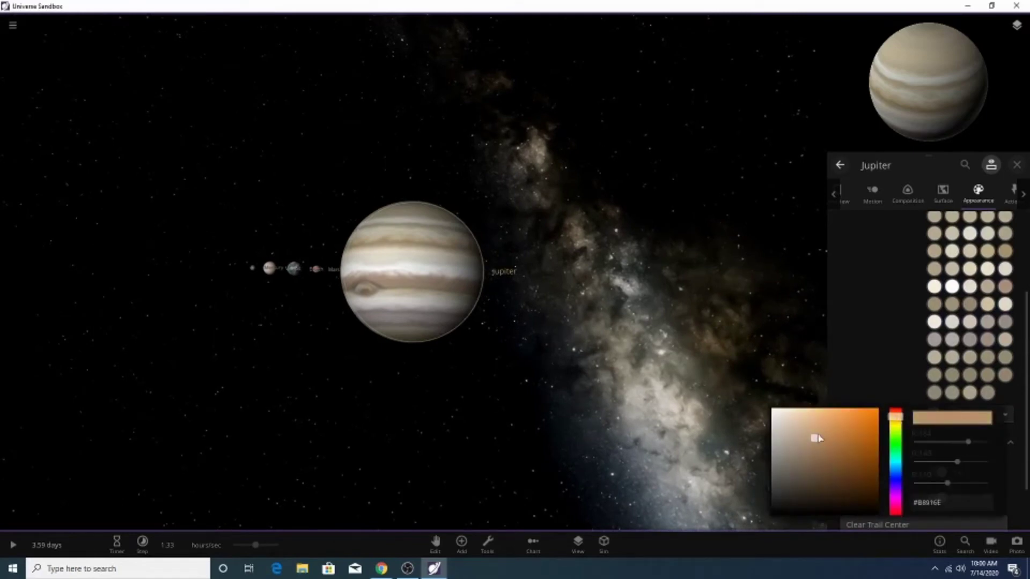
left_click_drag(817, 439, 805, 434)
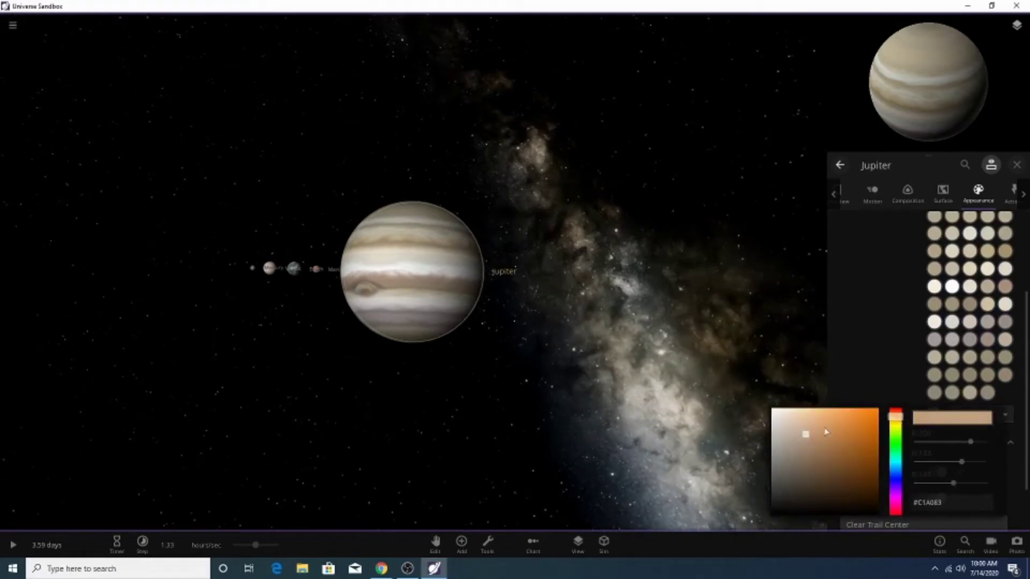
left_click_drag(899, 416, 900, 415)
left_click(810, 440)
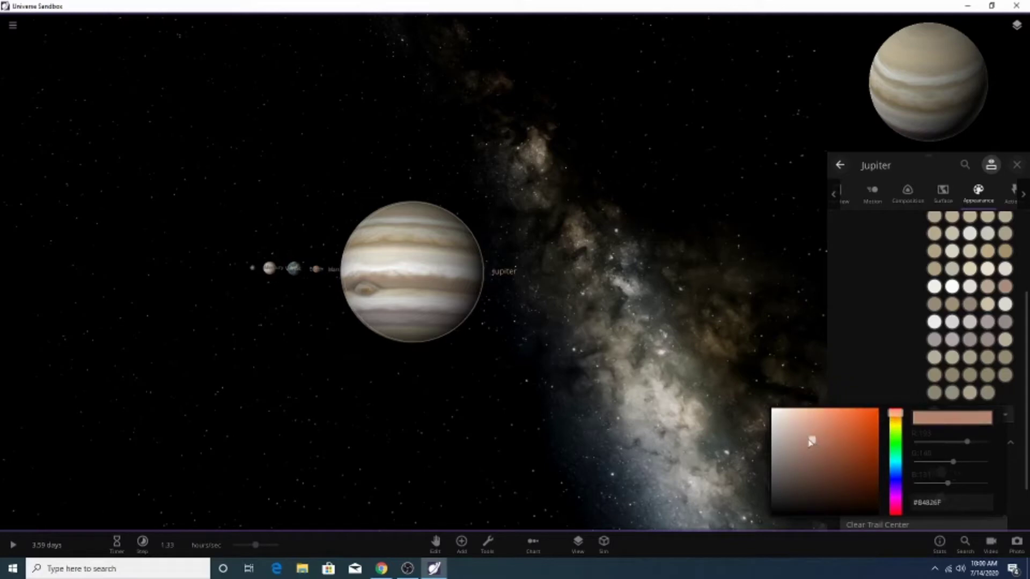
left_click_drag(810, 440, 807, 437)
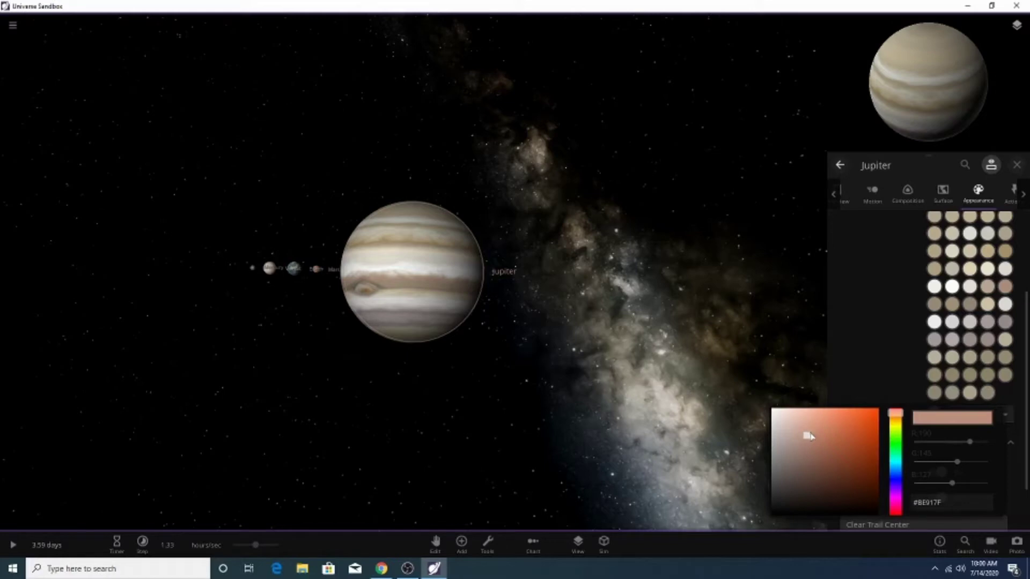
left_click(587, 334)
Add Saturn as a Still object beside Jupiter, on the side facing away from Mars, and stop adding objects.
left_click_drag(590, 354, 533, 477)
left_click(462, 541)
scroll(551, 340, "down", 3)
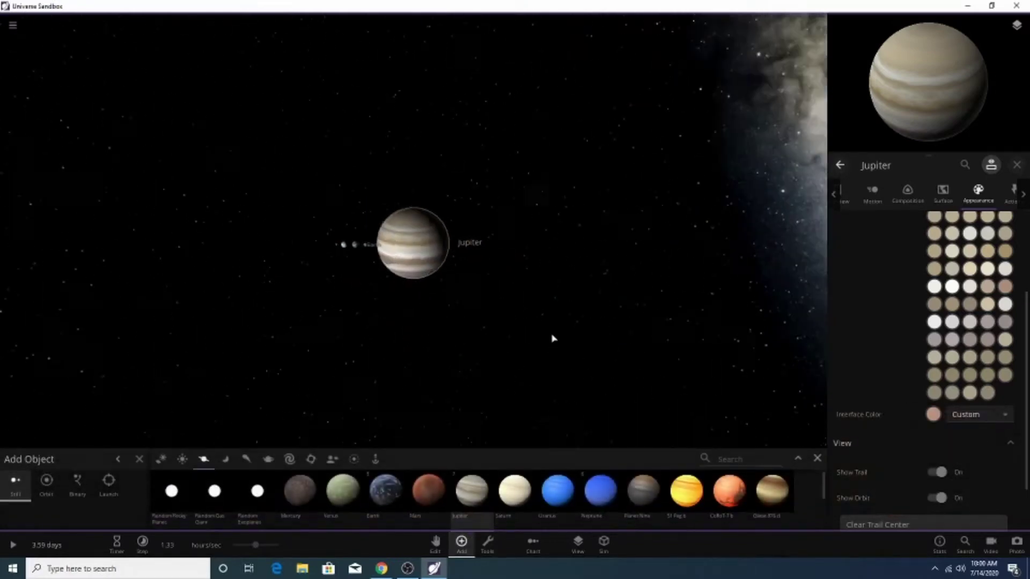
left_click(510, 508)
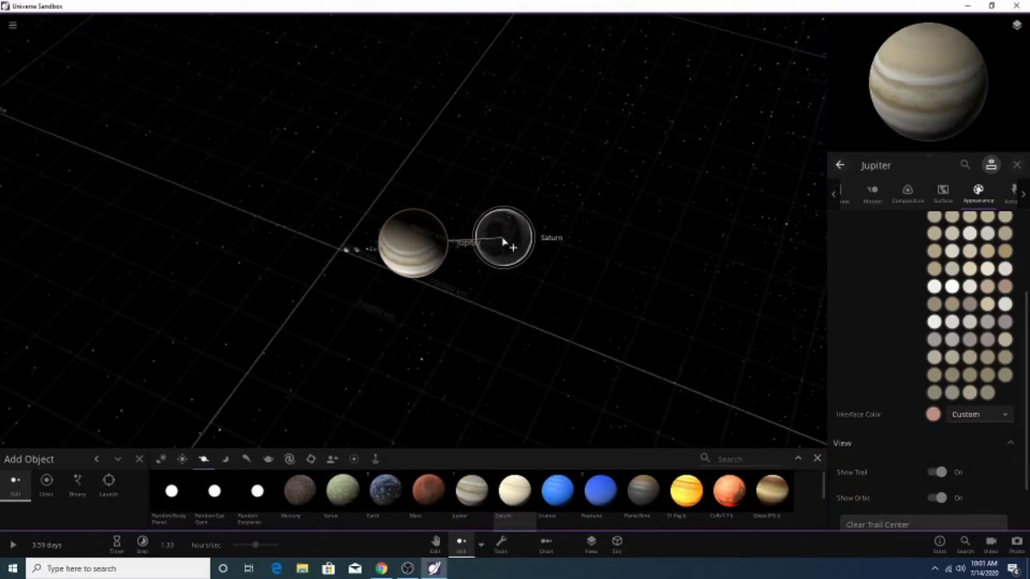
left_click(506, 239)
left_click(817, 458)
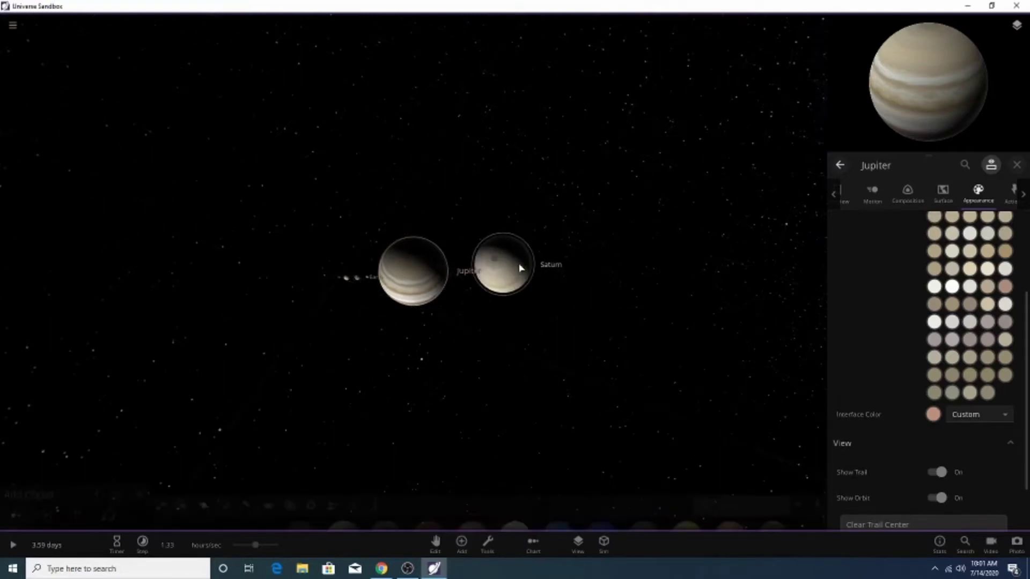
Focus on Saturn and view it up close alongside Jupiter and the smaller planets.
left_click(520, 267)
left_click_drag(586, 211, 533, 57)
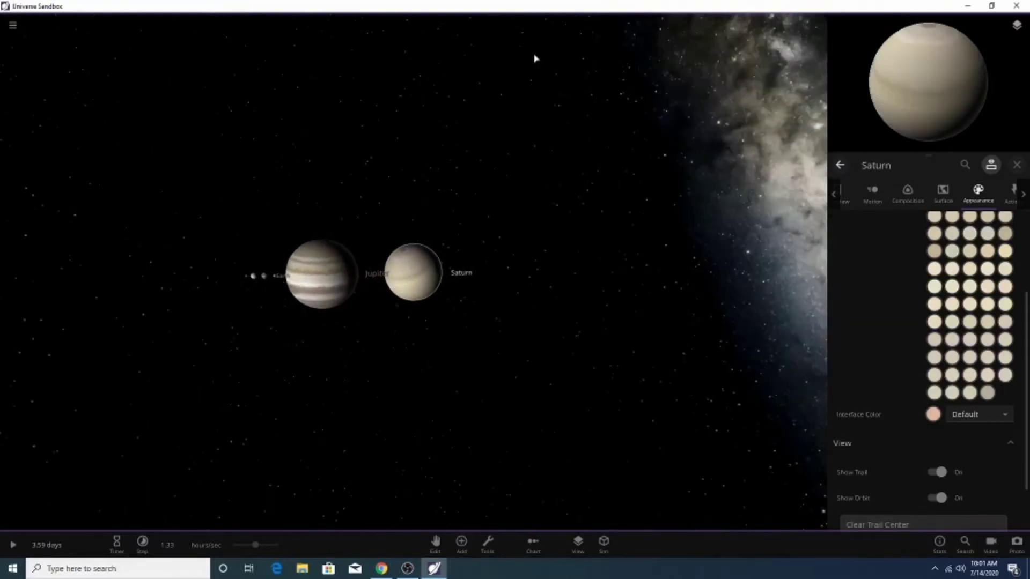
scroll(653, 328, "up", 5)
scroll(655, 326, "down", 1)
left_click_drag(654, 326, 648, 273)
scroll(648, 273, "down", 5)
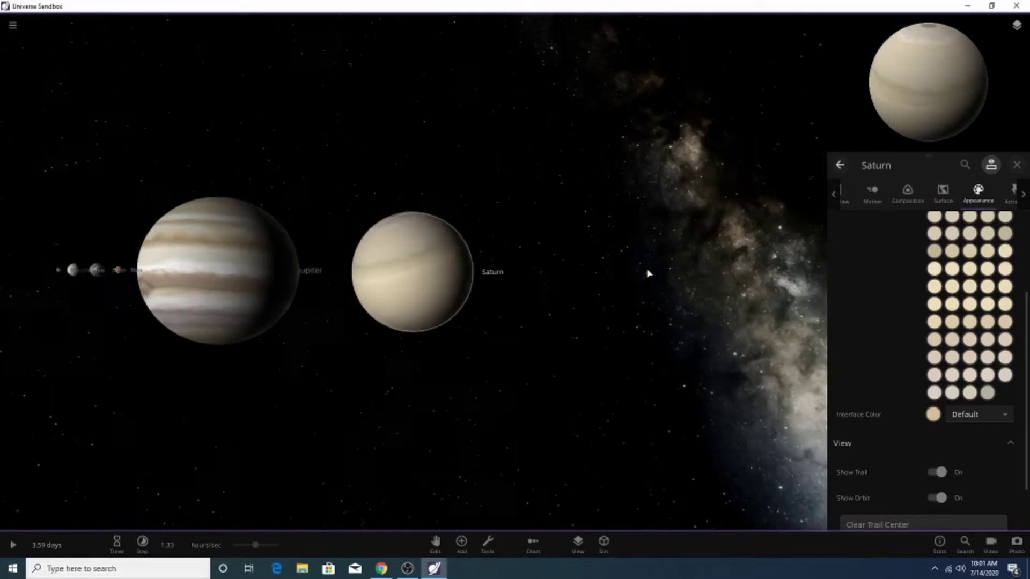
Add the Saturn ring preset around the planet Saturn and stop adding objects.
scroll(484, 287, "up", 5)
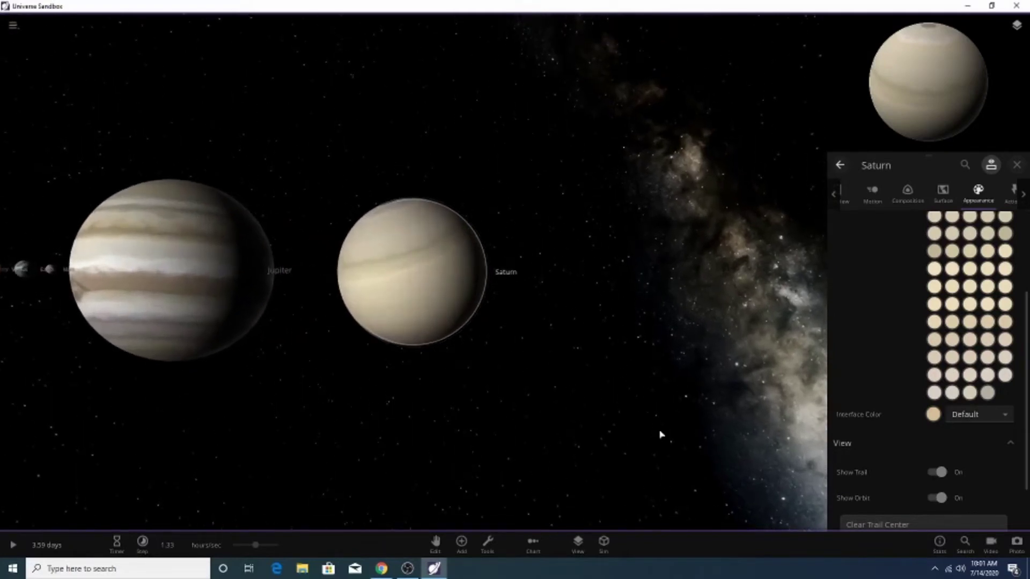
left_click(461, 542)
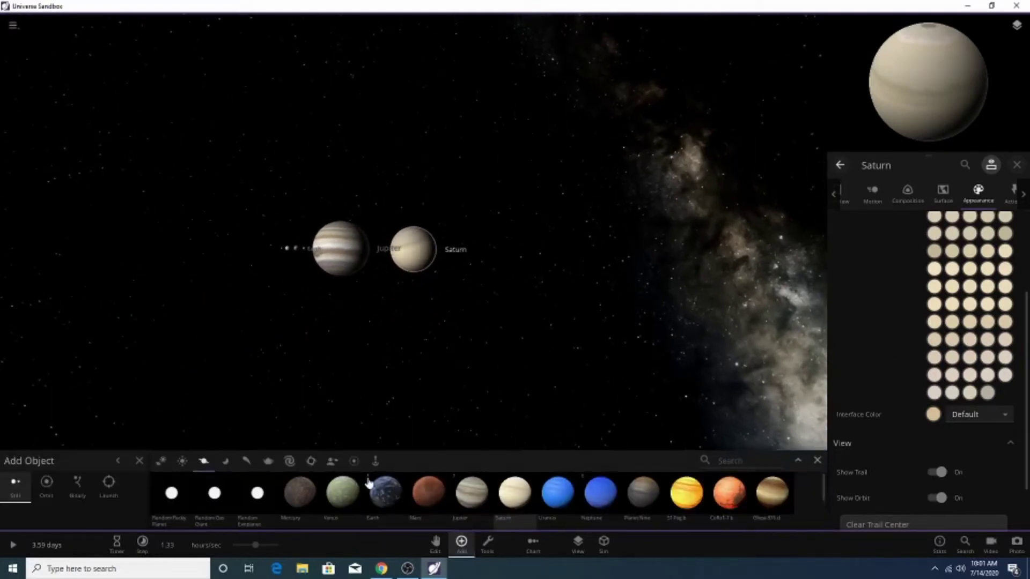
left_click(354, 459)
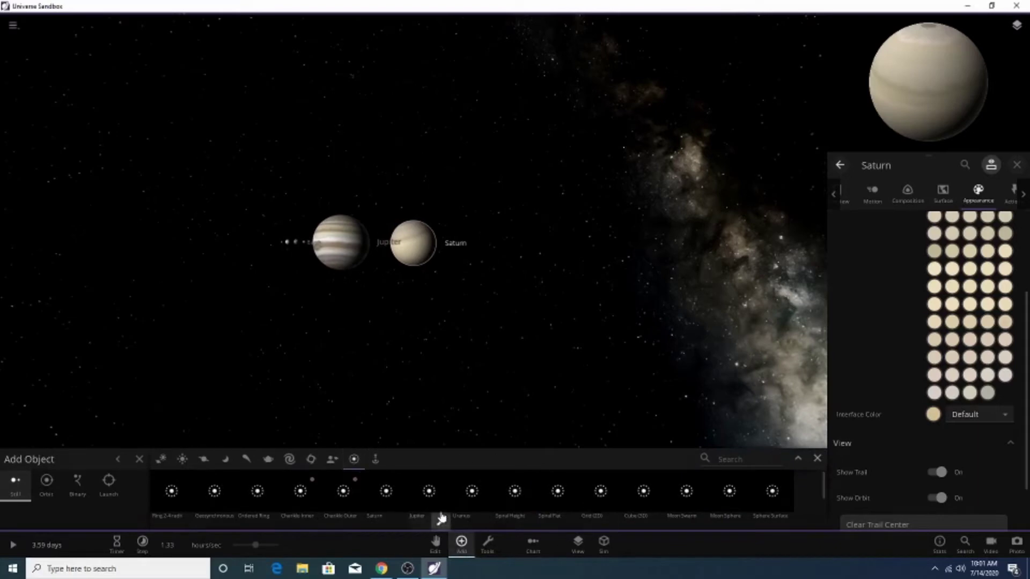
left_click(381, 505)
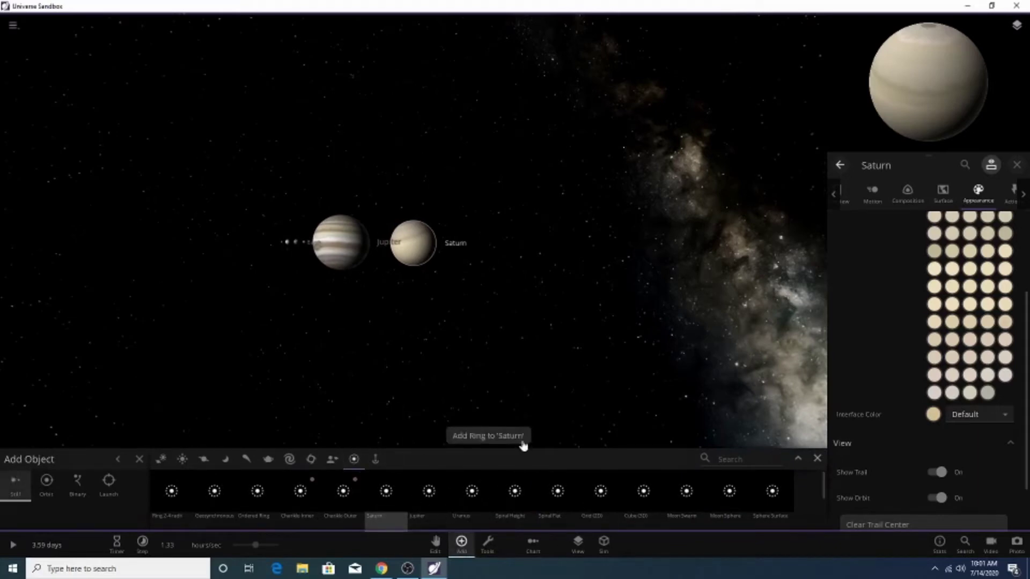
left_click(479, 441)
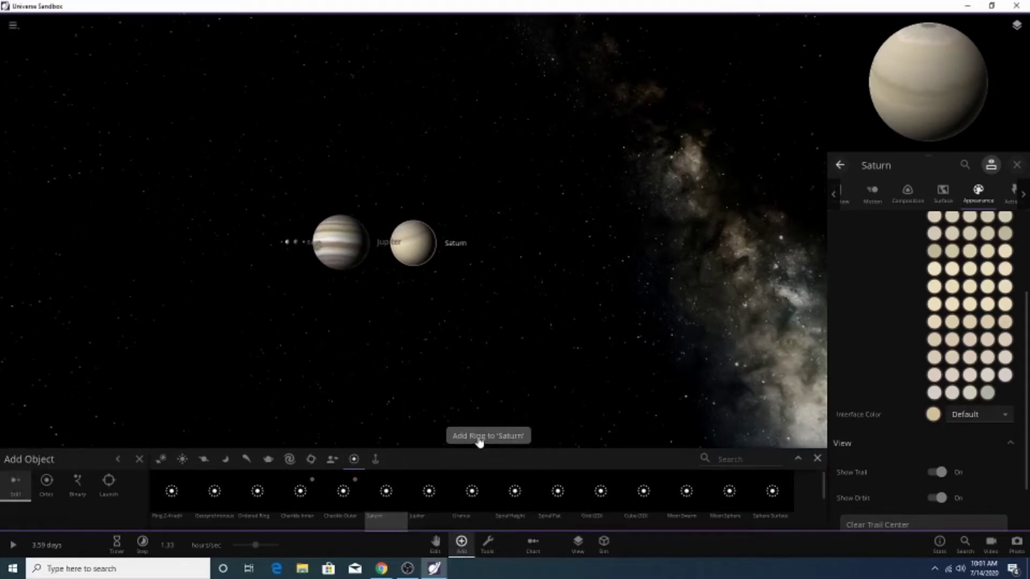
left_click(660, 392)
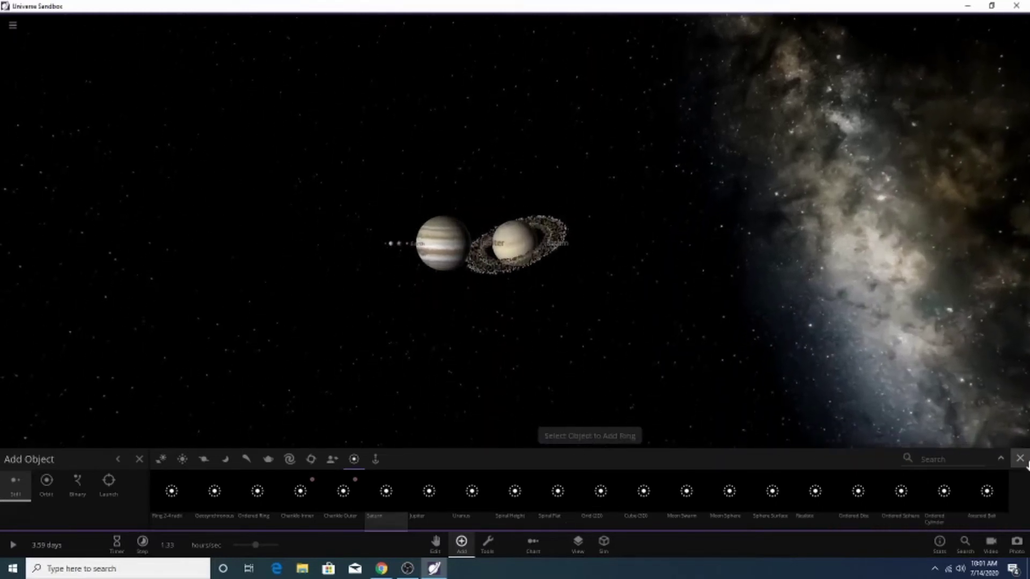
left_click(1019, 459)
Reopen Saturn's Appearance settings and view the ringed planet alongside Jupiter.
left_click(461, 542)
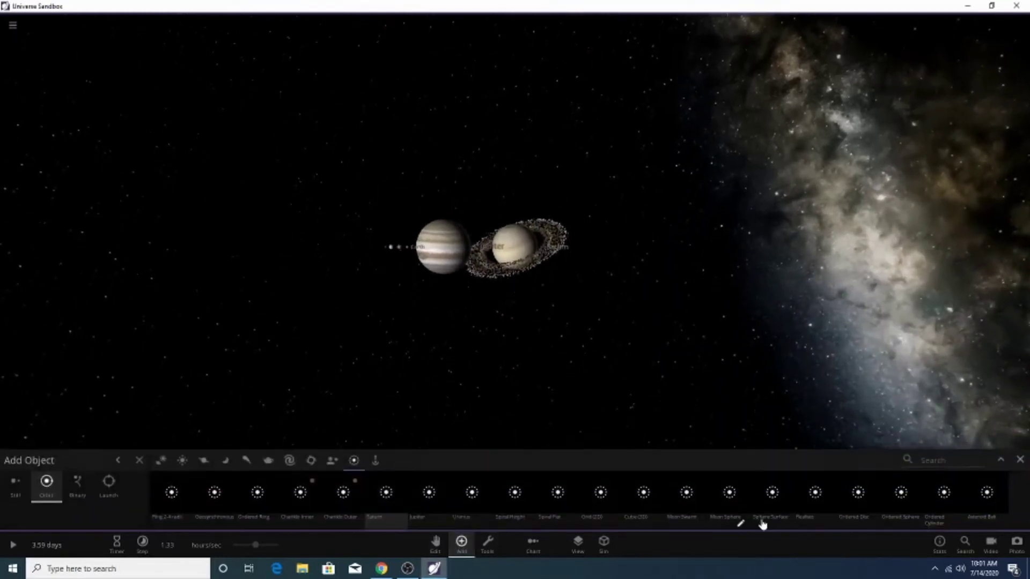
left_click(514, 237)
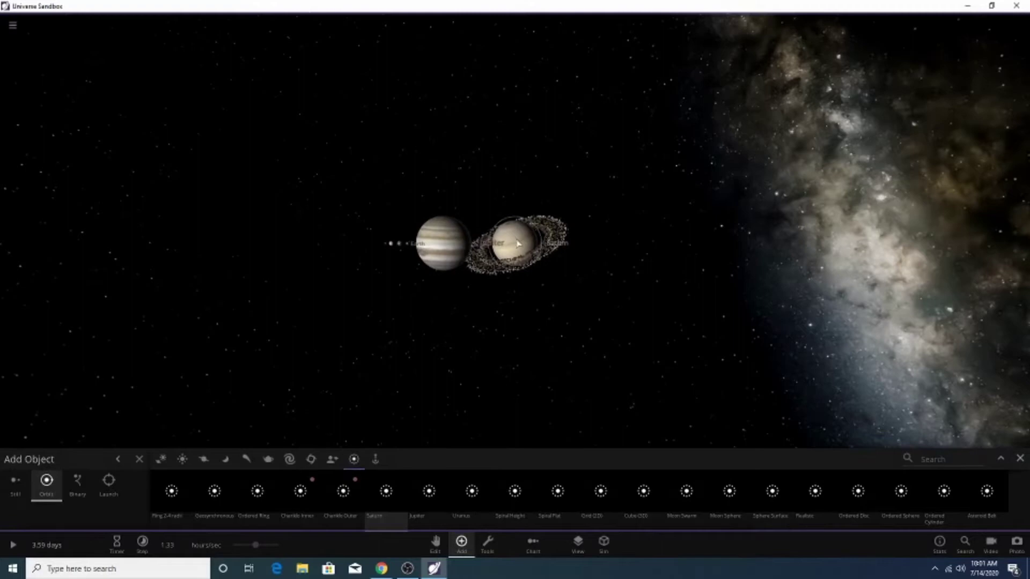
left_click(1019, 459)
left_click(972, 383)
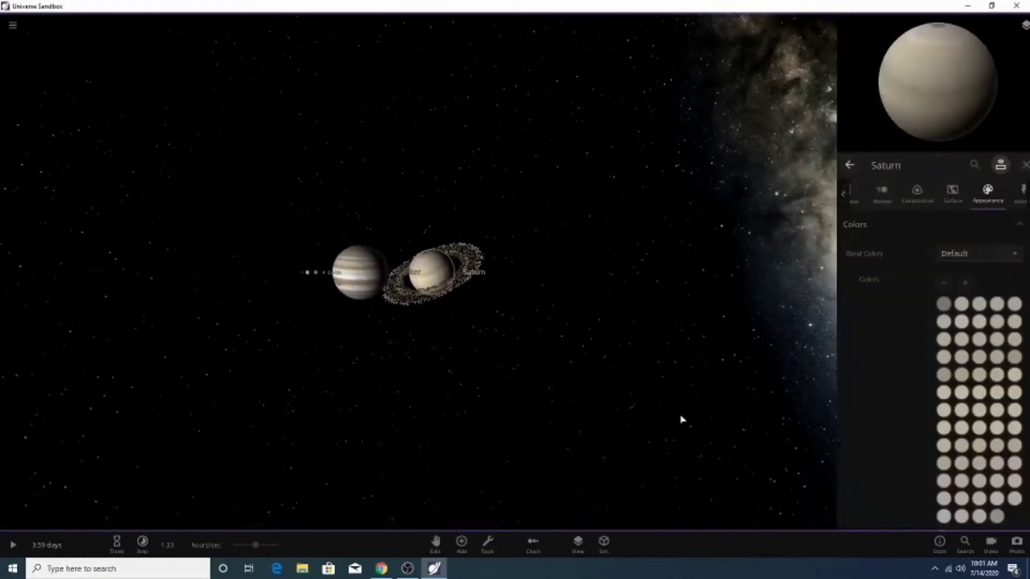
scroll(656, 359, "up", 5)
scroll(656, 358, "down", 5)
left_click_drag(627, 361, 667, 452)
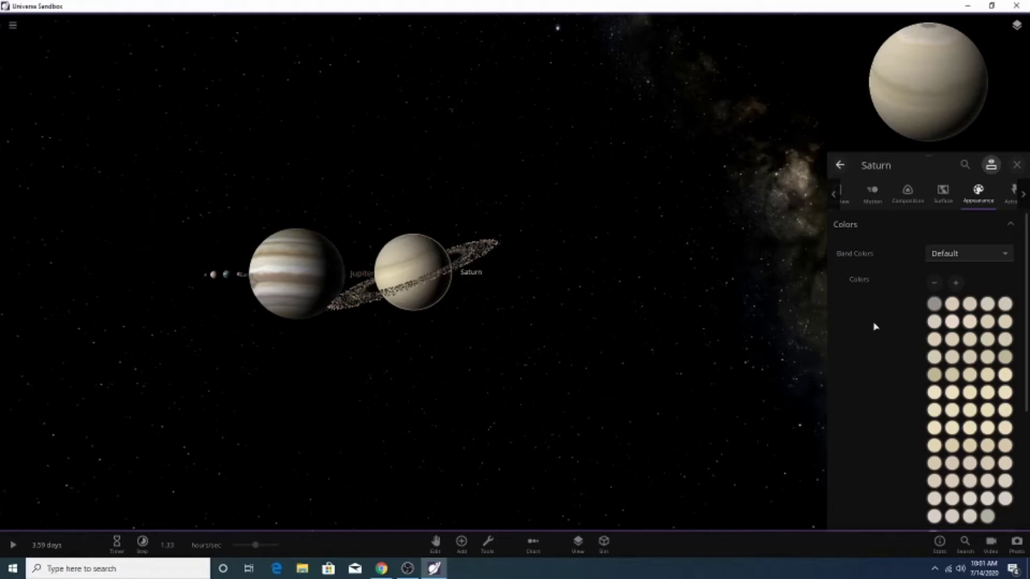
Change the first swatch of Saturn's Band Colors to a bluish grey, checking it at the planet's pole.
scroll(897, 315, "down", 3)
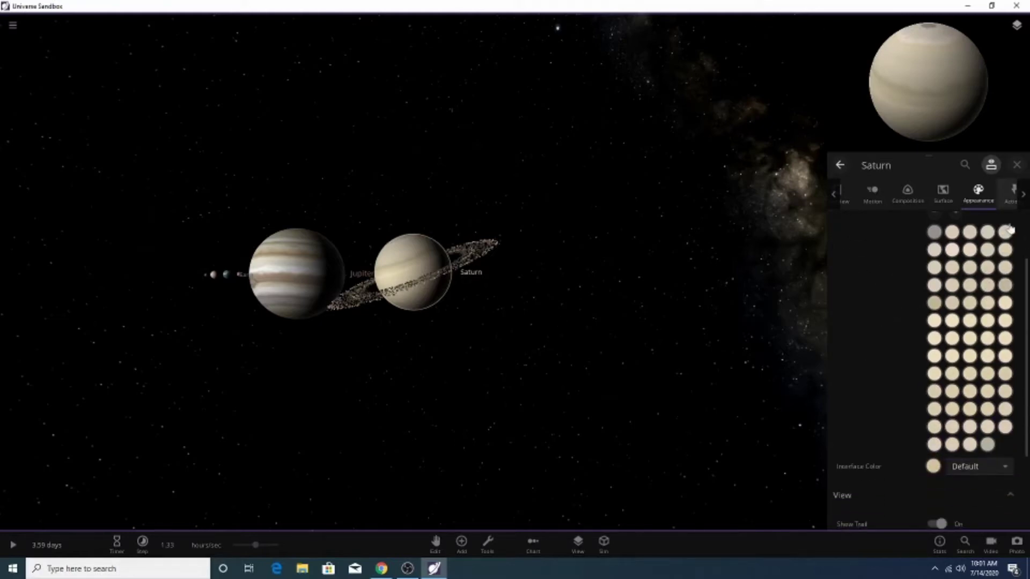
left_click_drag(641, 320, 656, 354)
scroll(481, 273, "up", 3)
left_click_drag(481, 273, 556, 330)
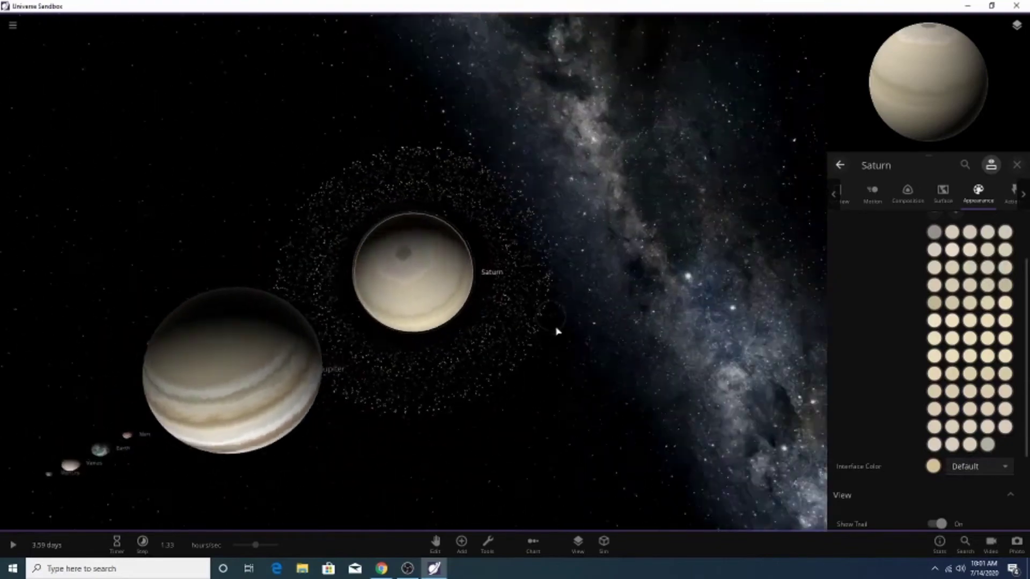
scroll(550, 326, "up", 5)
scroll(550, 327, "down", 2)
left_click(934, 233)
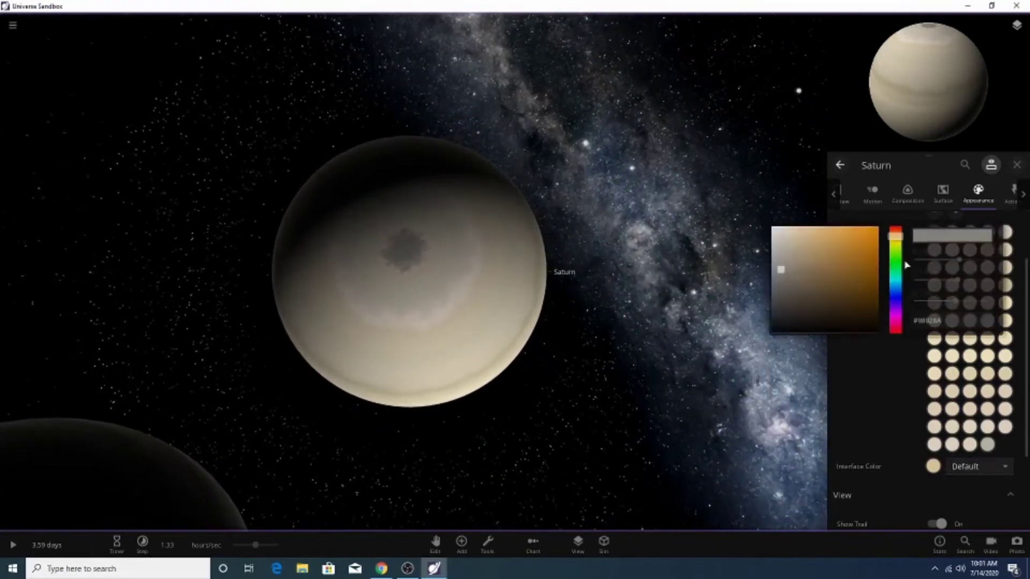
left_click(896, 307)
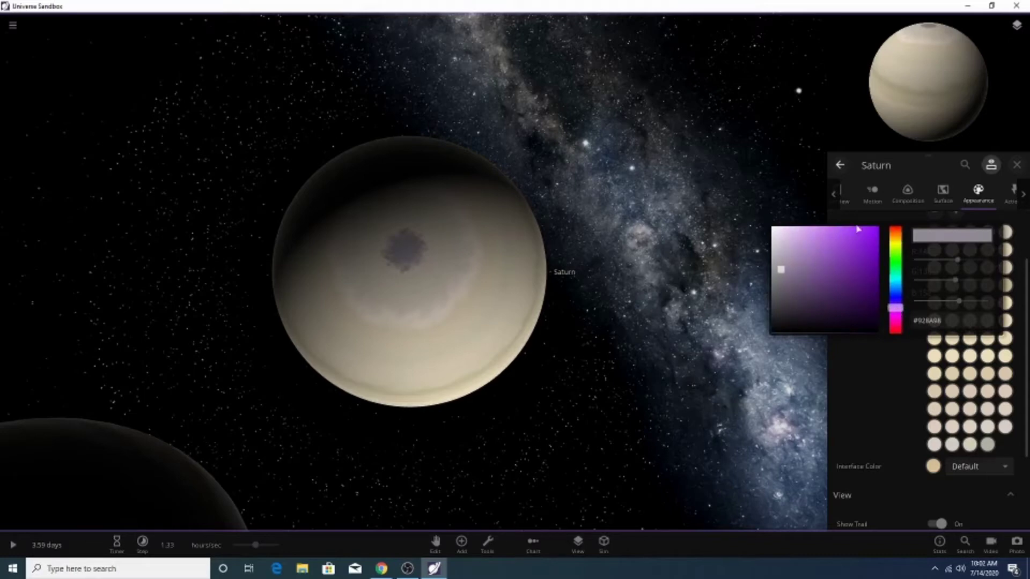
left_click(897, 290)
left_click(875, 207)
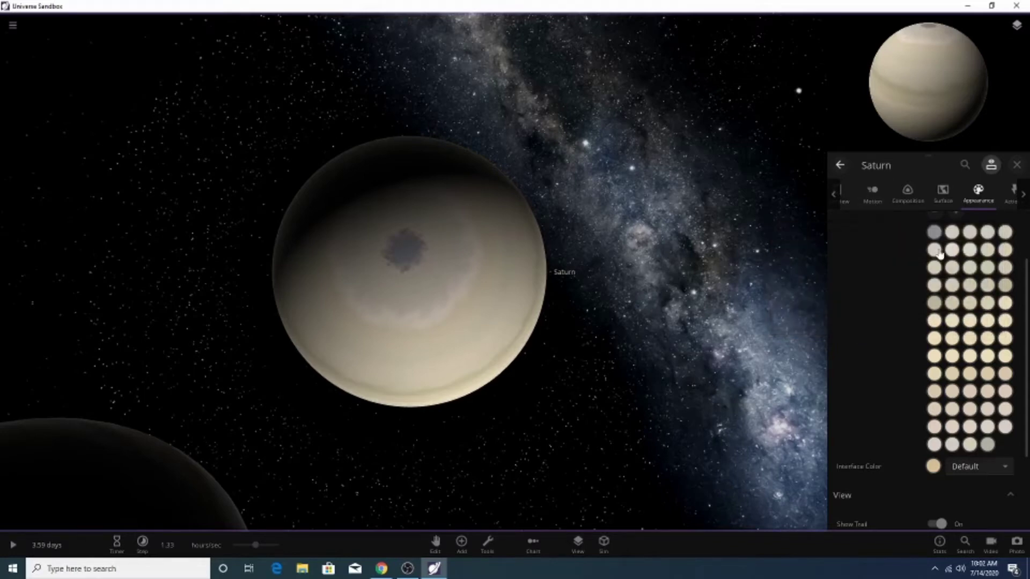
Change the second swatch in the first row of Saturn's Band Colors to a muted blue-grey, trying several teal shades.
left_click(949, 236)
left_click(898, 286)
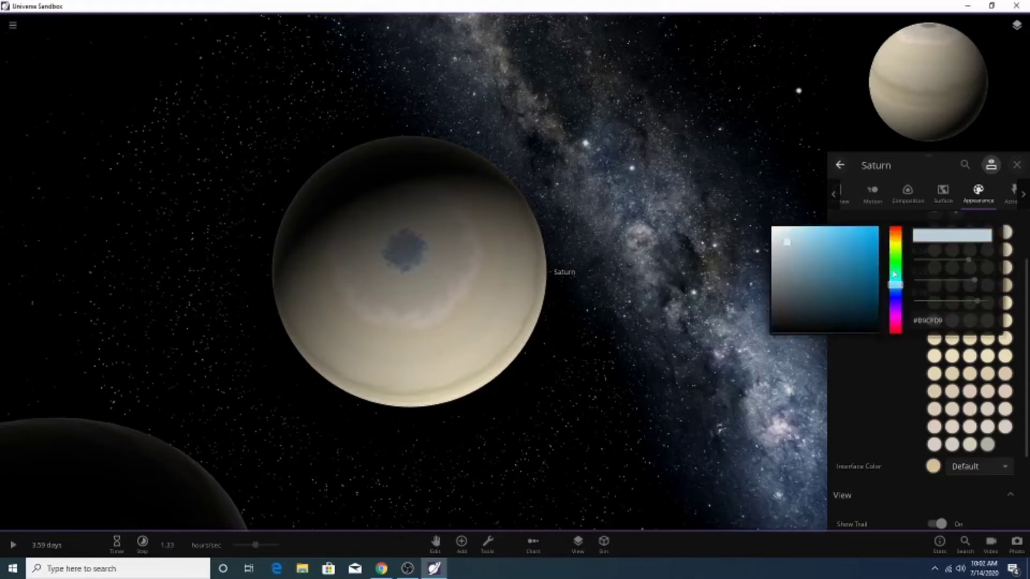
left_click(895, 272)
left_click(896, 286)
left_click(894, 278)
left_click(808, 261)
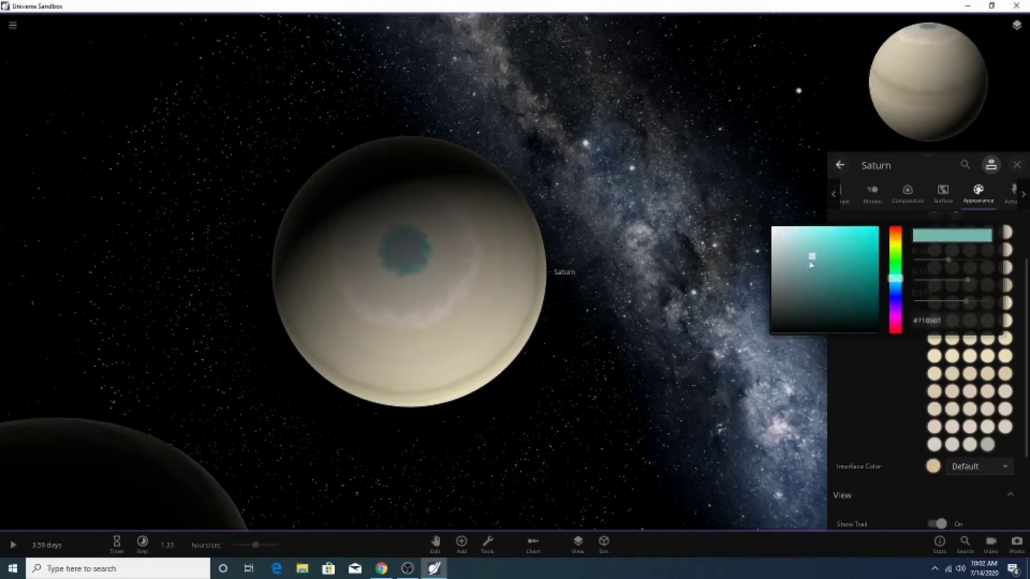
left_click(896, 287)
left_click(895, 273)
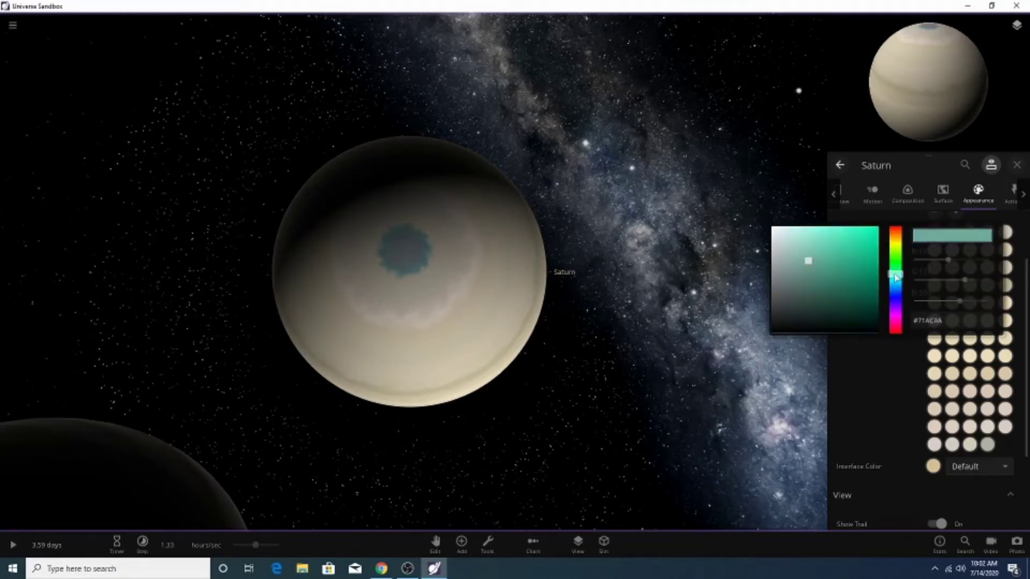
left_click(797, 262)
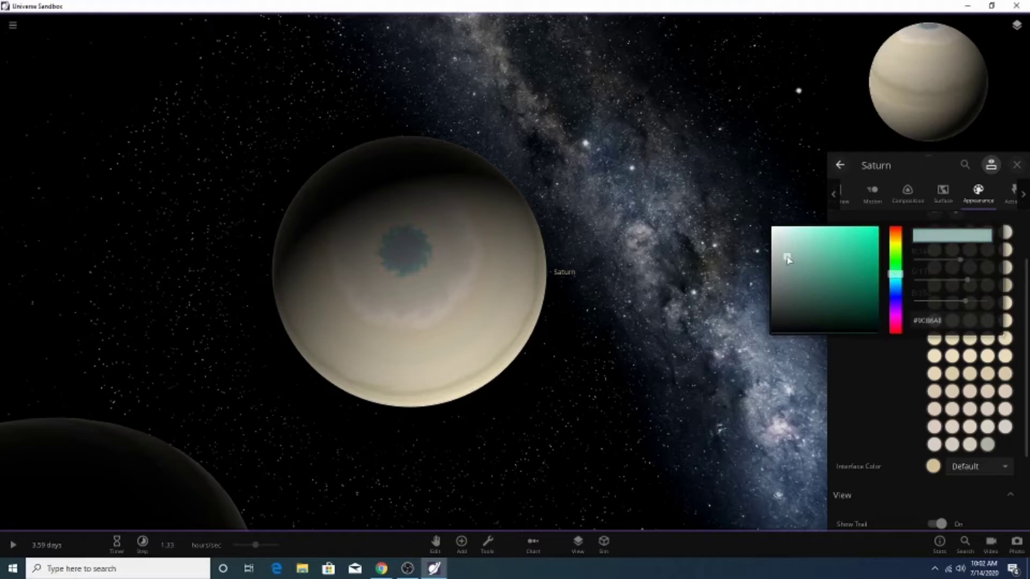
left_click(791, 262)
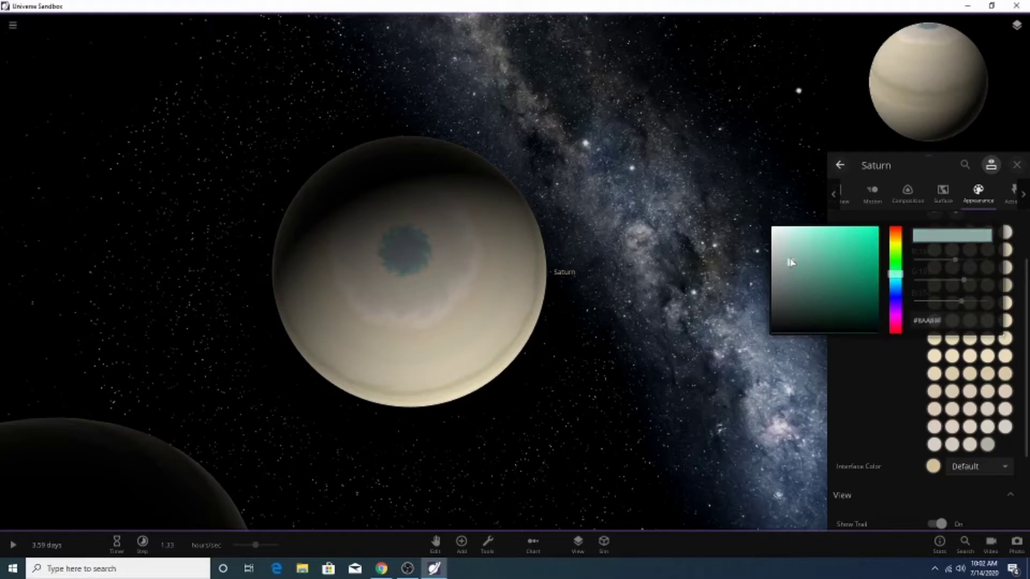
left_click(897, 284)
left_click(882, 220)
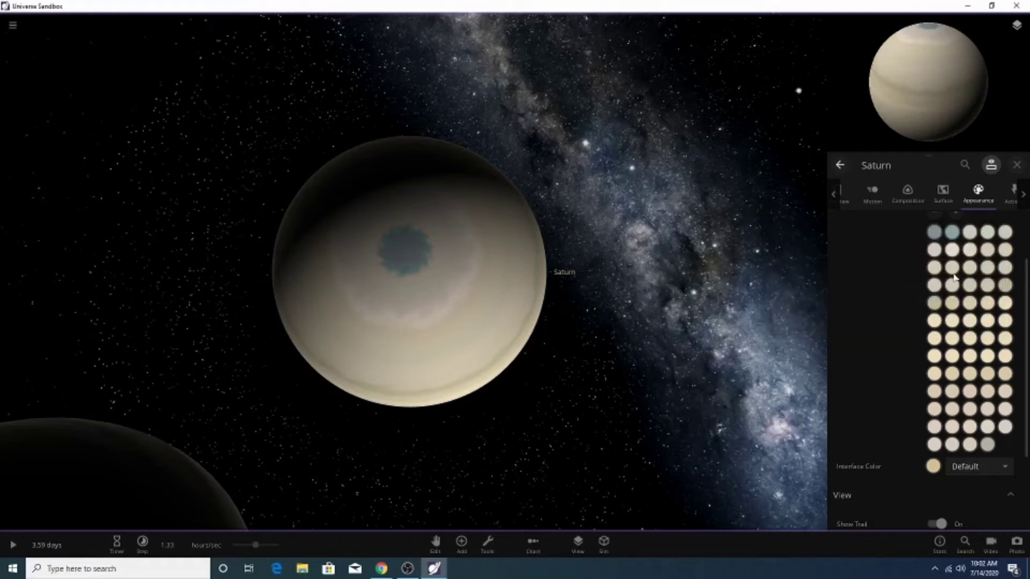
Change the third swatch in the first row of Saturn's Band Colors to a greyish blue, #A1A6B5.
left_click(953, 274)
left_click(895, 293)
left_click(779, 243)
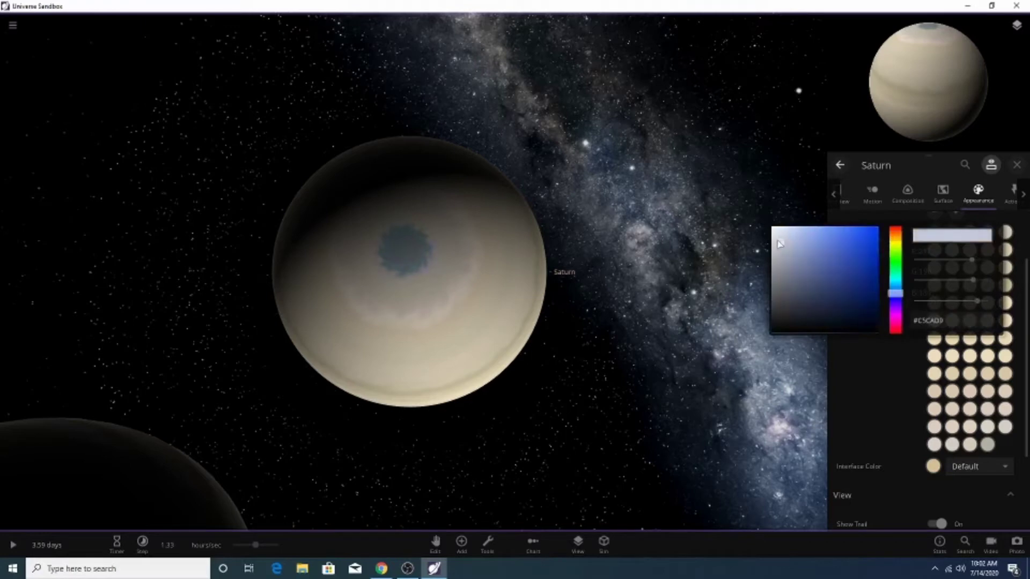
left_click(787, 245)
left_click_drag(787, 245, 783, 258)
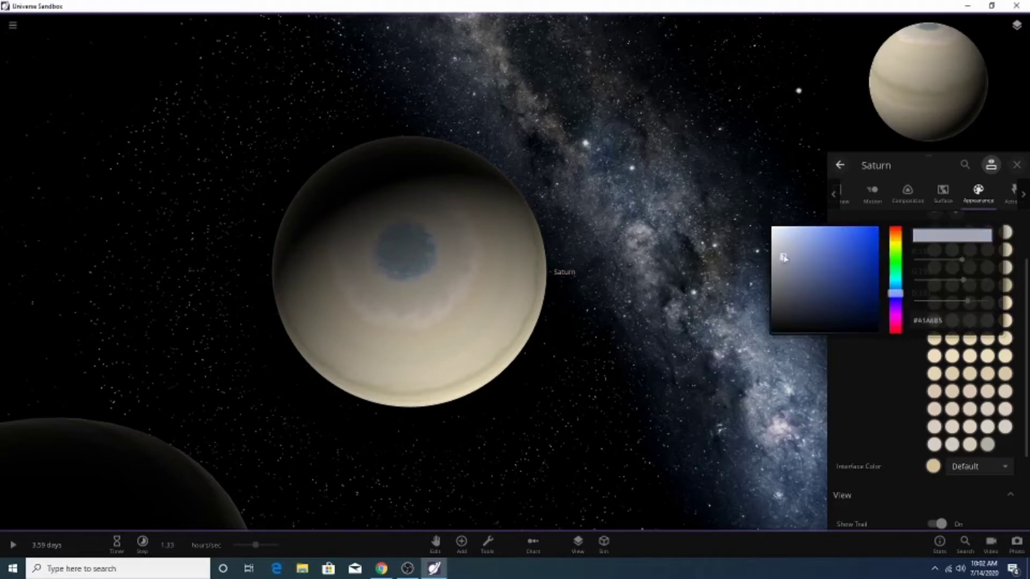
left_click(533, 344)
Change the last swatch of Saturn's Band Colors to a muted teal, #84B5AF, with the preview turned to the opposite pole.
scroll(449, 226, "down", 5)
left_click_drag(448, 226, 539, 274)
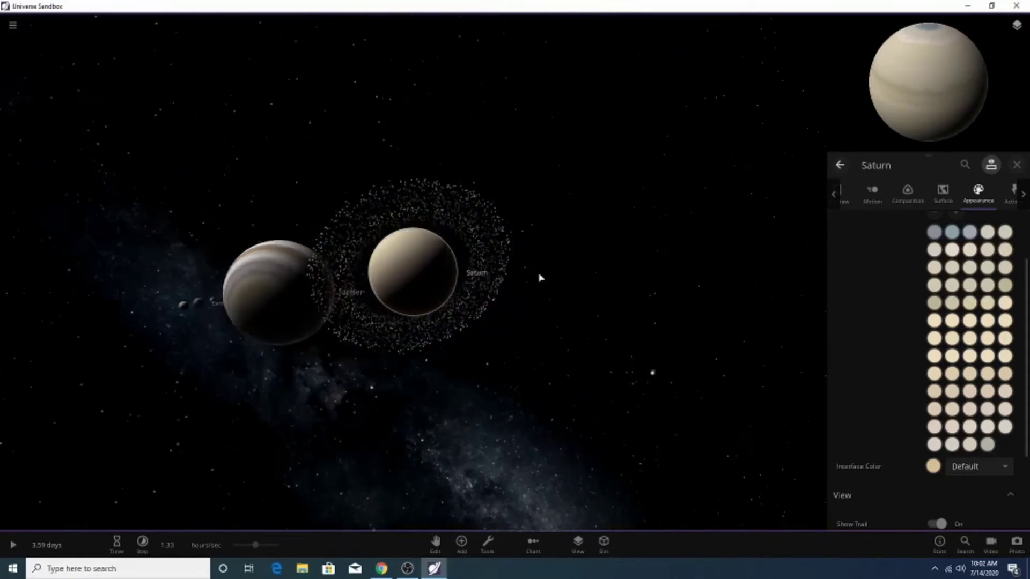
left_click(988, 446)
left_click(995, 122)
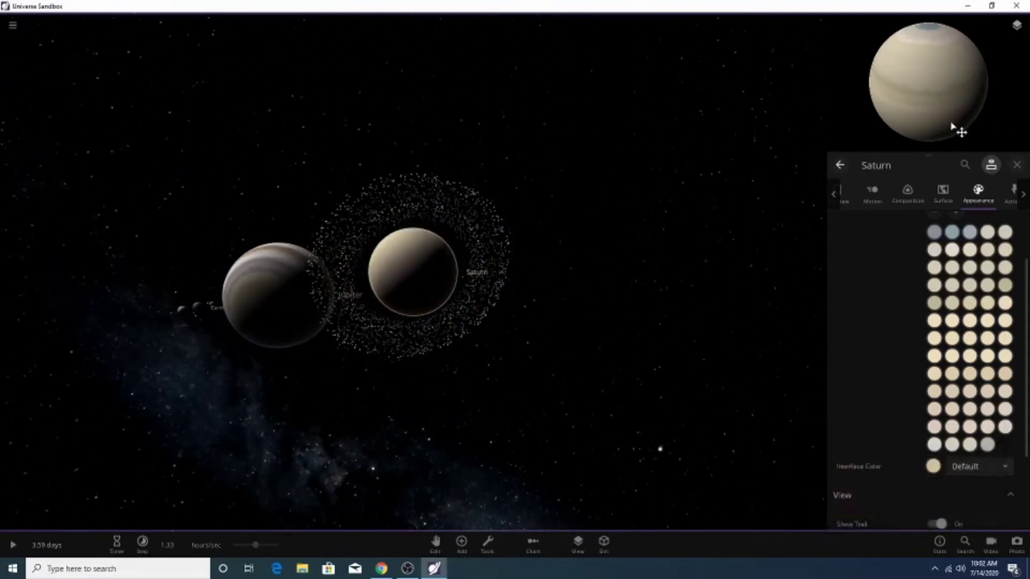
left_click_drag(925, 121, 959, 113)
left_click(987, 446)
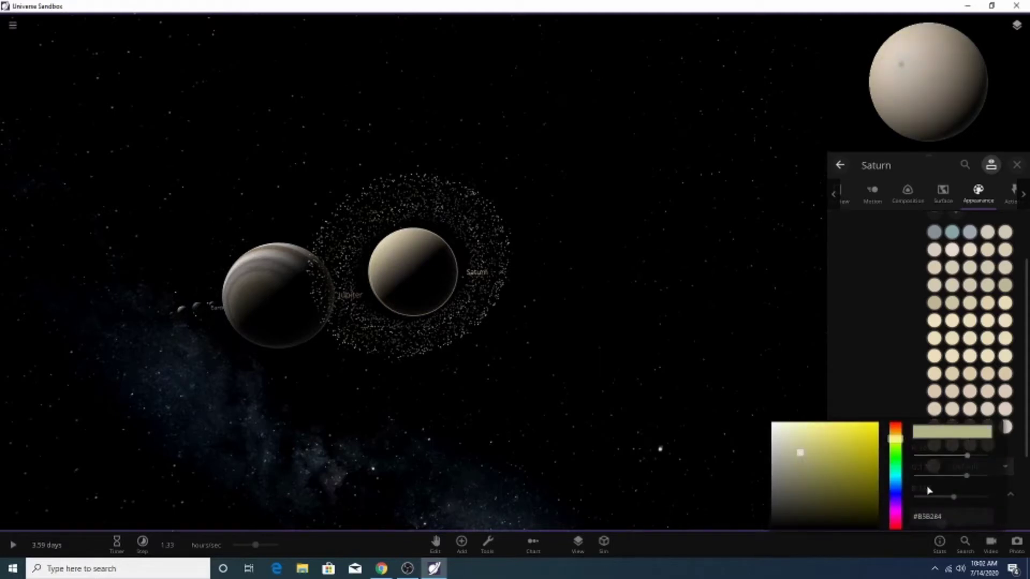
left_click(900, 481)
left_click(893, 473)
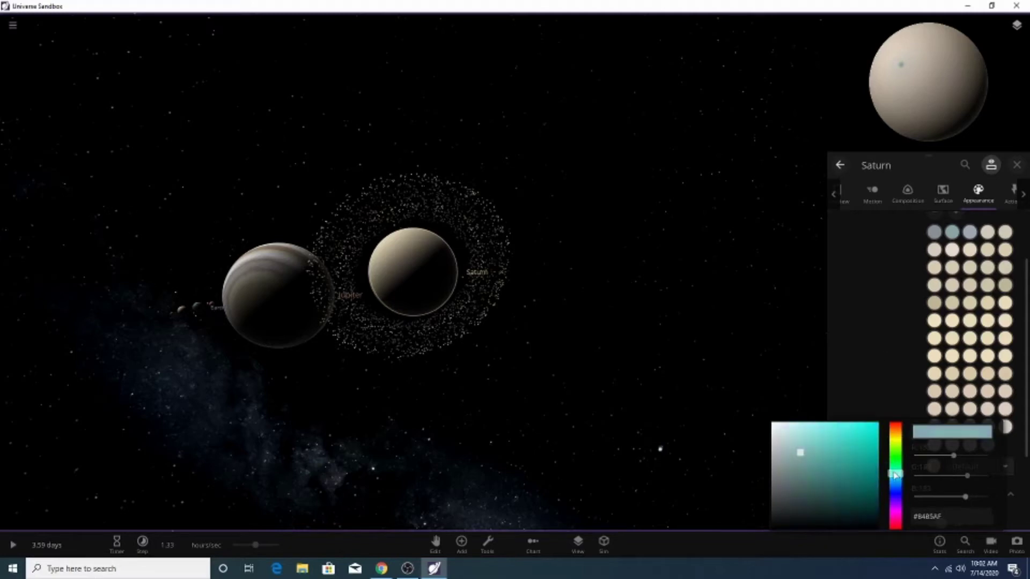
left_click(860, 313)
Change the third swatch in the last row of Saturn's Band Colors to a light greyish blue, #A3B5C8.
left_click(974, 448)
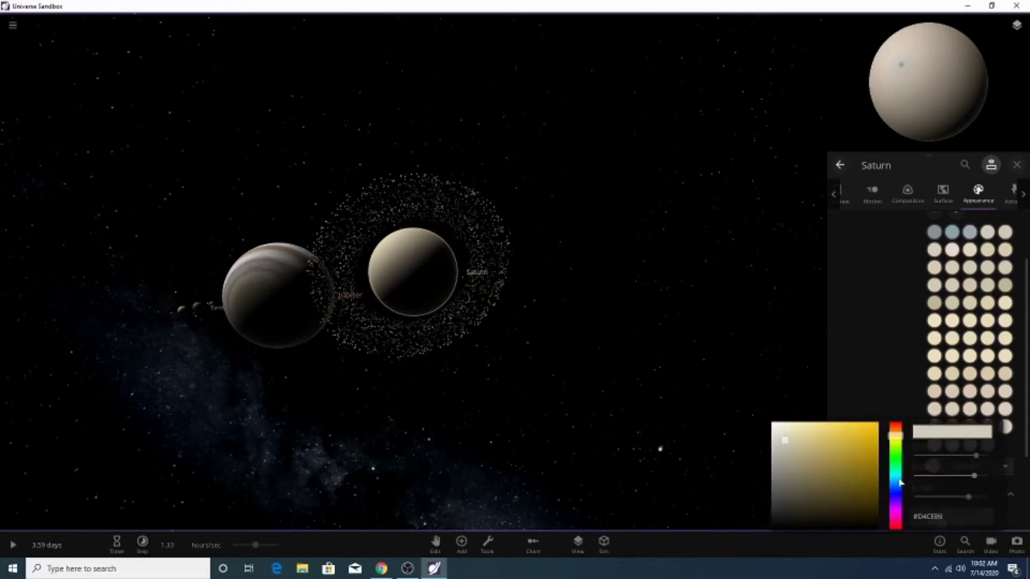
left_click(899, 485)
left_click(795, 453)
left_click(791, 445)
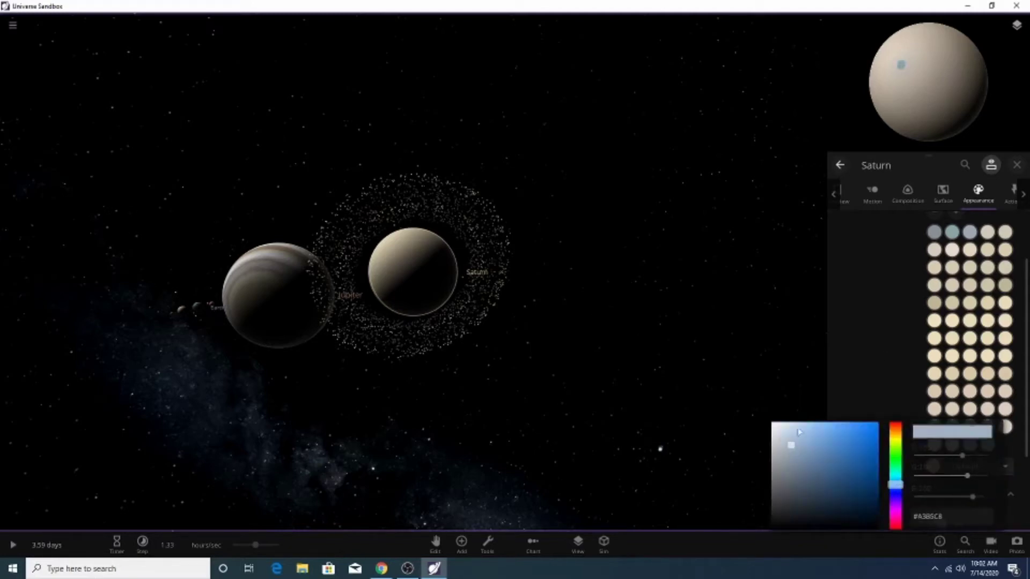
left_click(836, 400)
Change the second swatch in the last row of Saturn's Band Colors to a pale blue-grey, #C4CCD5.
left_click(953, 445)
left_click(895, 486)
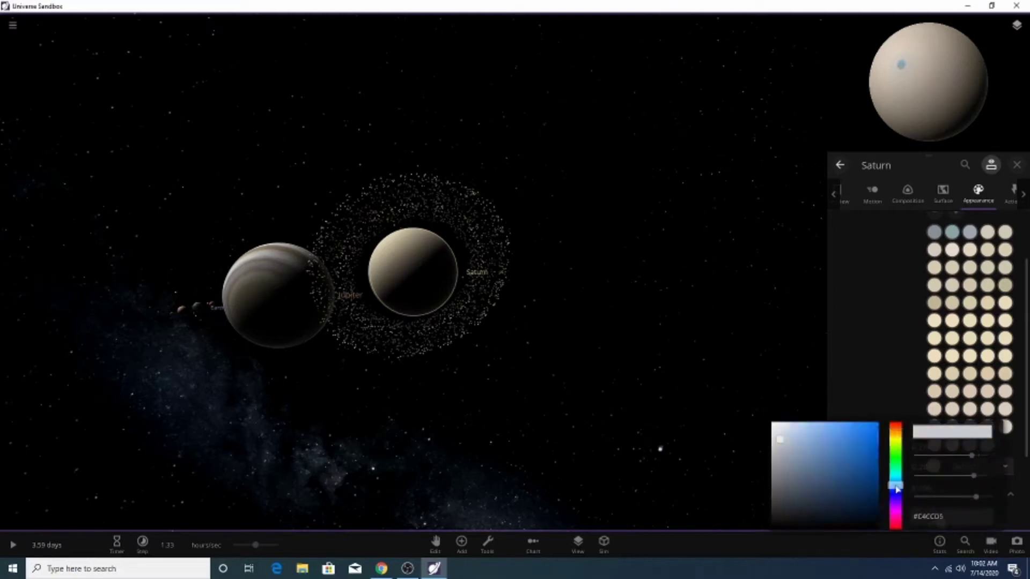
left_click(808, 374)
Examine the recolored Saturn and its rings from several angles, and close its settings.
left_click_drag(644, 379, 751, 231)
left_click_drag(960, 85, 929, 69)
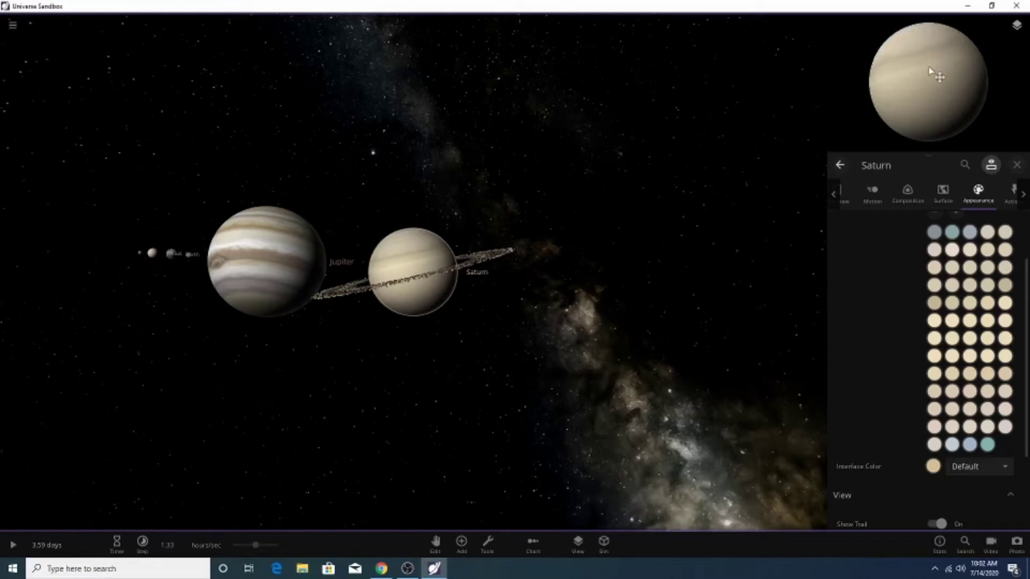
left_click_drag(443, 231, 460, 289)
left_click_drag(885, 72, 958, 77)
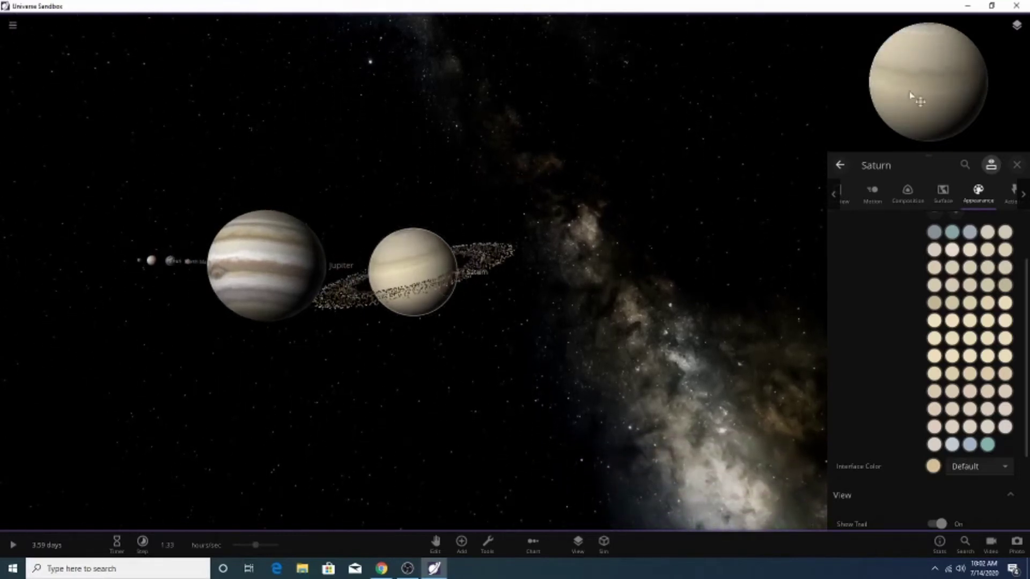
left_click(765, 175)
left_click_drag(705, 209, 702, 305)
left_click_drag(491, 474, 697, 198)
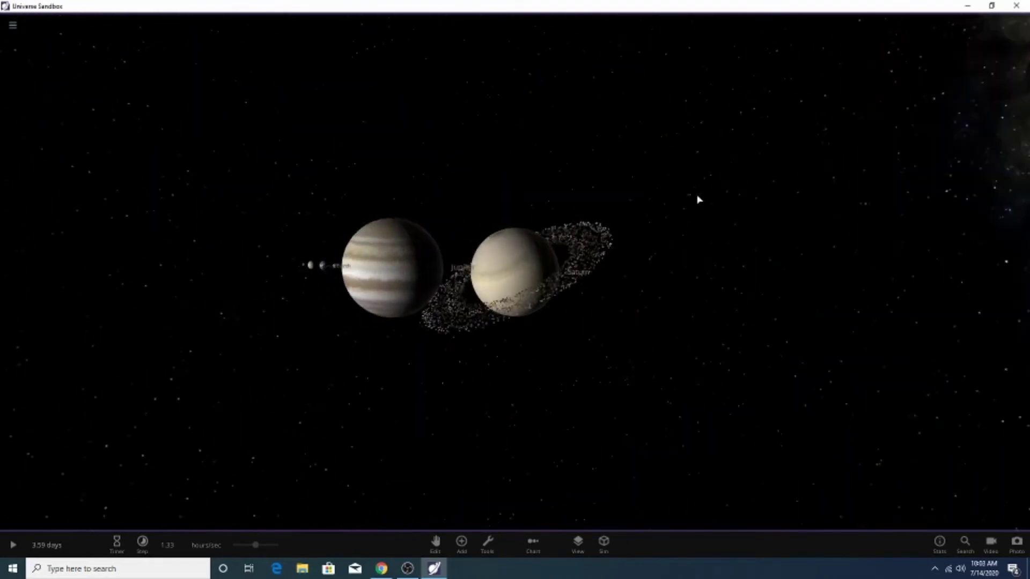
Add Uranus in orbit around Saturn, just outside the planet's rings.
left_click(461, 542)
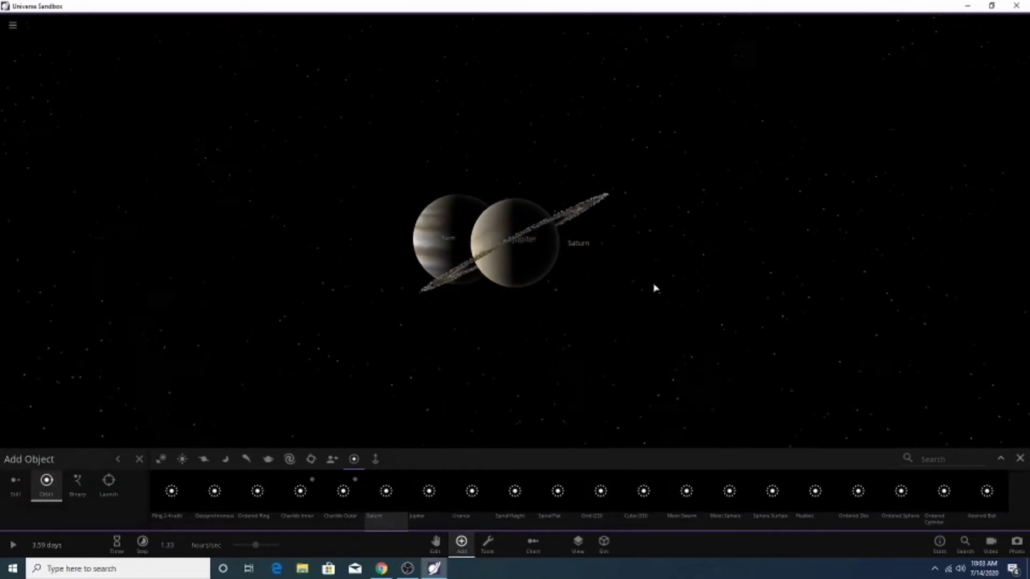
left_click_drag(646, 287, 880, 370)
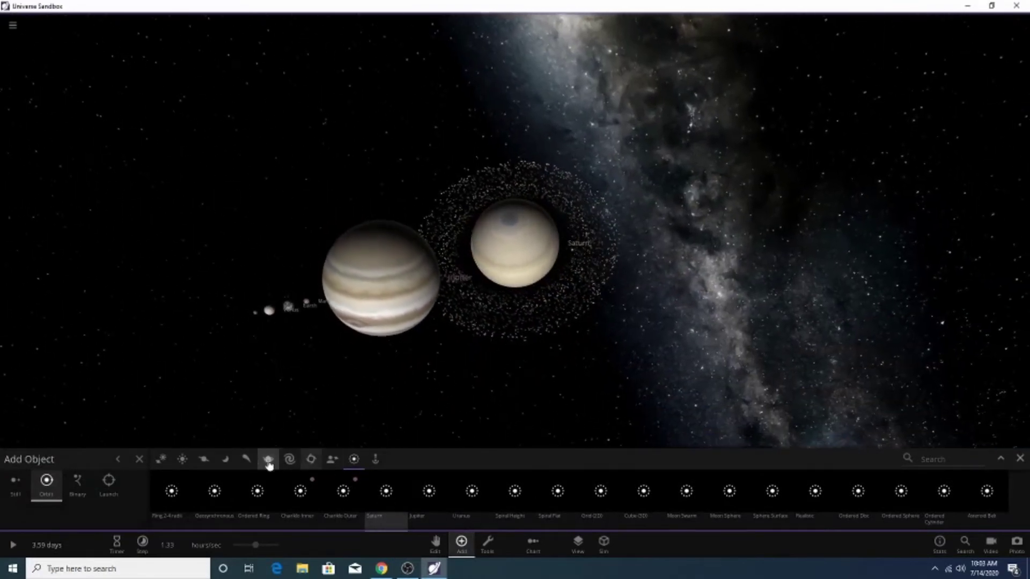
left_click(205, 461)
left_click(205, 462)
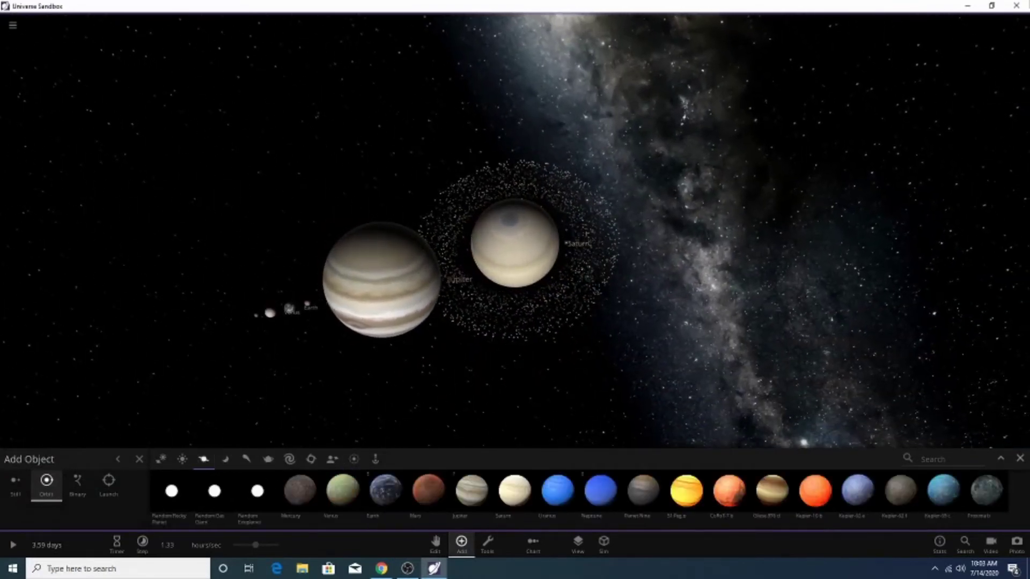
left_click(558, 489)
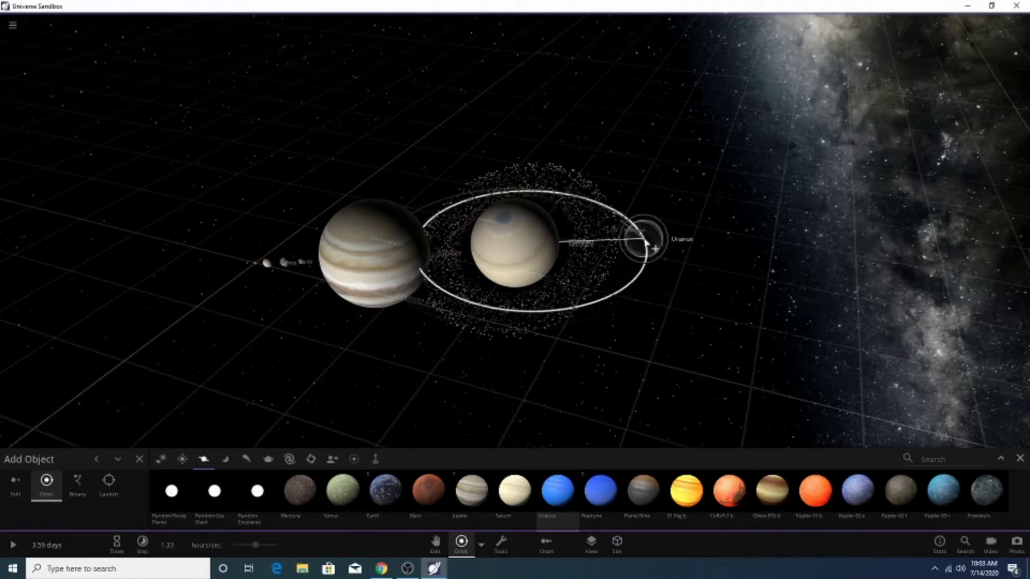
left_click(644, 245)
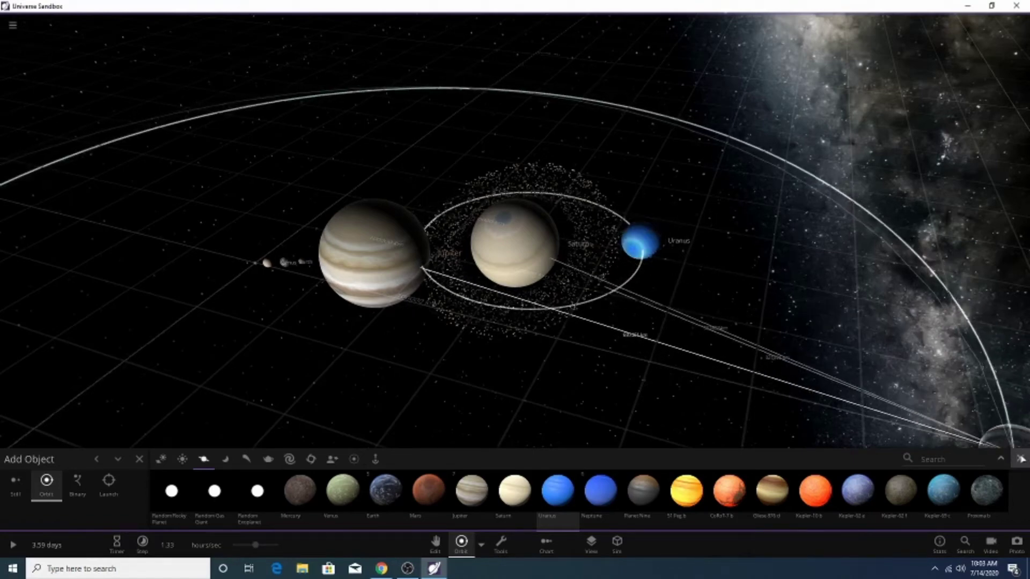
left_click(1020, 459)
Reduce Uranus's Band Colors to five swatches in its appearance settings.
left_click(968, 469)
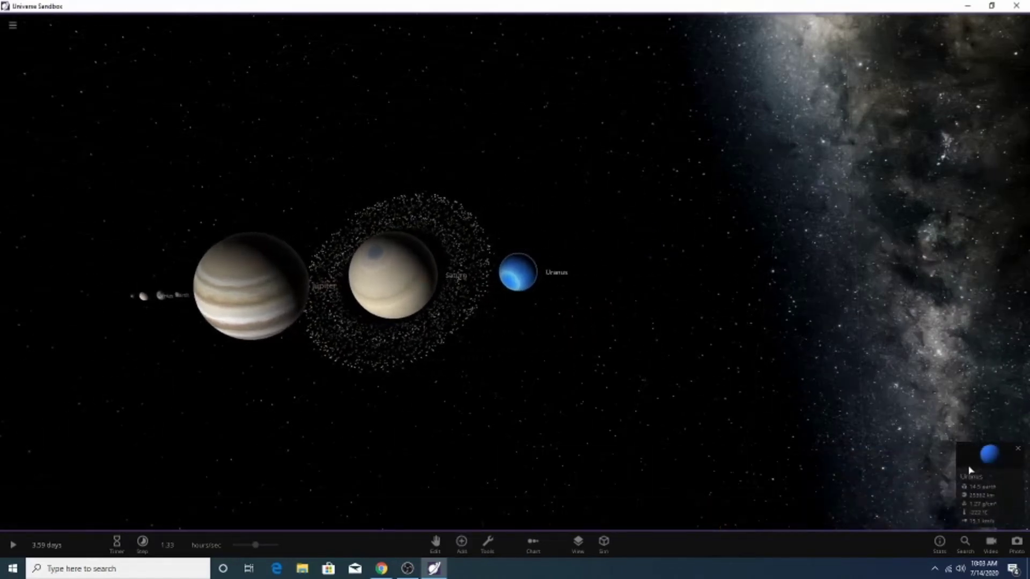
left_click(934, 282)
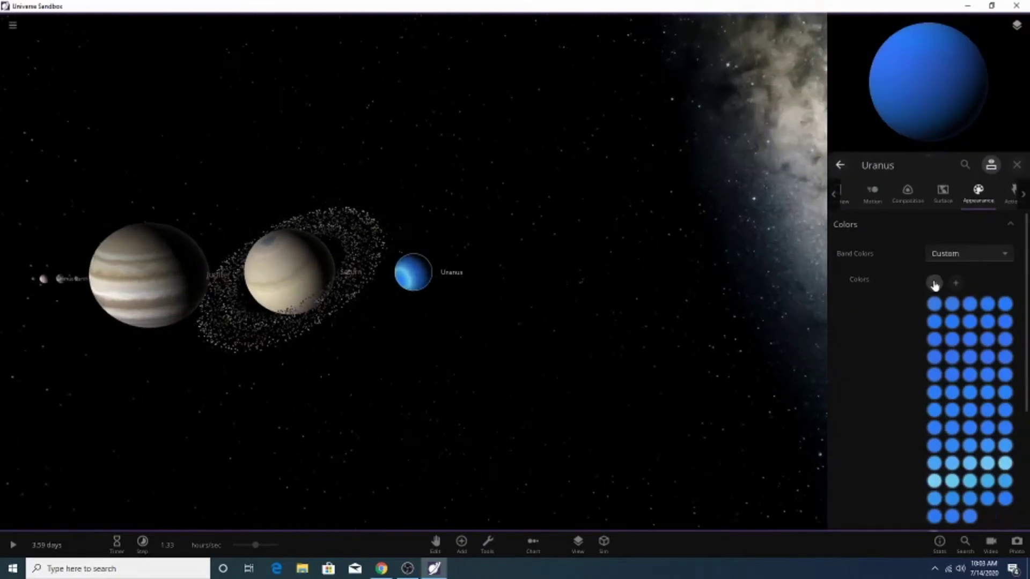
left_click(934, 283)
left_click(934, 283)
left_click(934, 282)
left_click(934, 283)
left_click(934, 282)
left_click(934, 282)
left_click(934, 283)
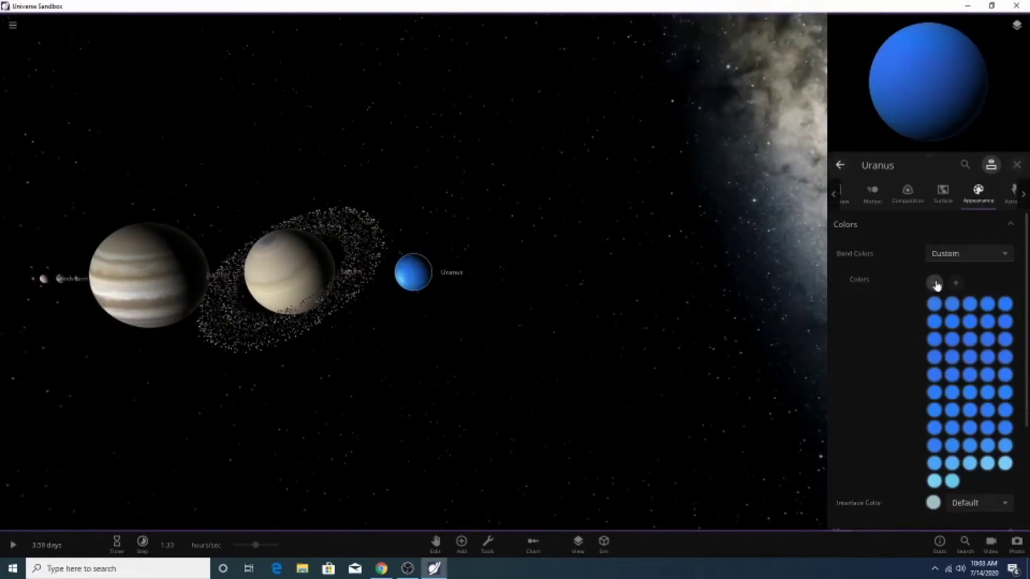
left_click(934, 283)
left_click(934, 283)
left_click(934, 283)
left_click(935, 284)
left_click(935, 284)
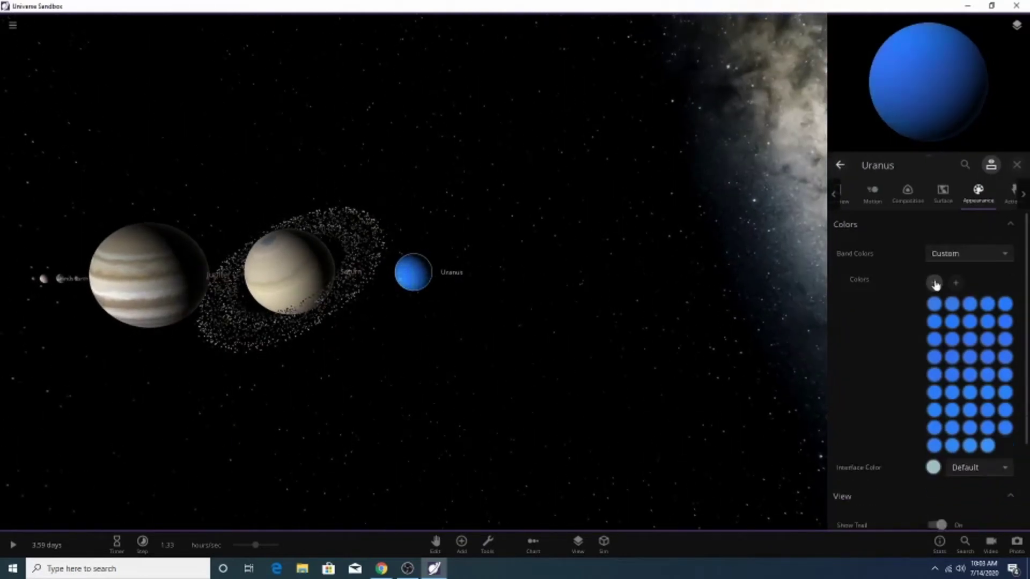
left_click(935, 284)
left_click(935, 283)
left_click(935, 283)
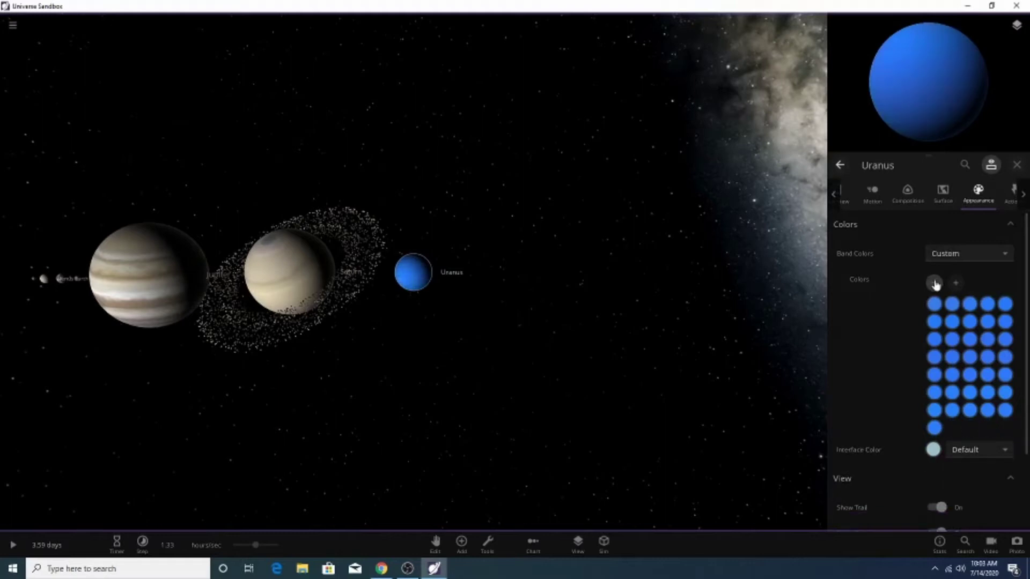
left_click(934, 283)
left_click(934, 283)
left_click(934, 283)
left_click(934, 283)
left_click(935, 283)
left_click(935, 283)
left_click(935, 283)
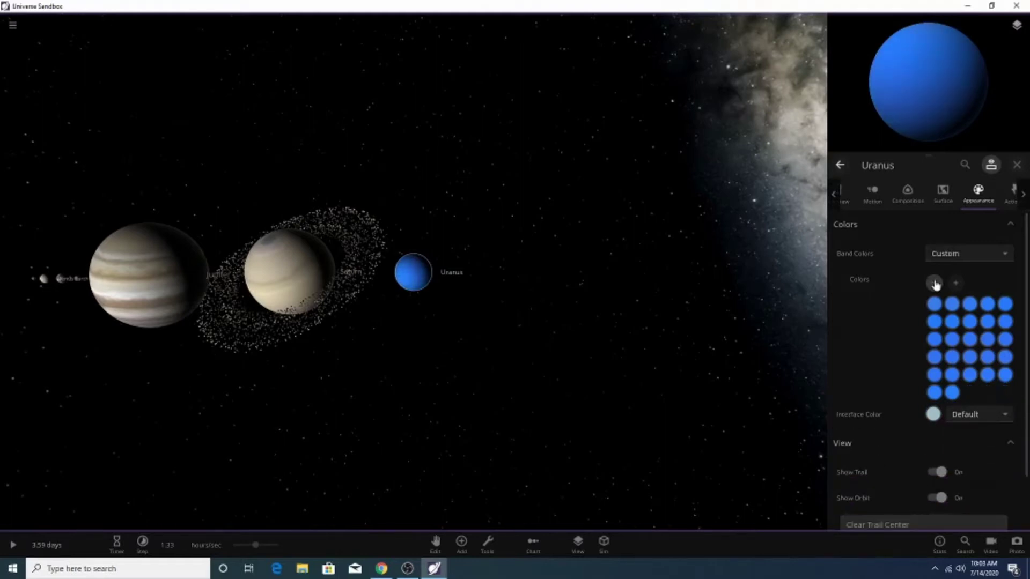
left_click(934, 283)
left_click(934, 283)
left_click(935, 284)
left_click(934, 283)
left_click(934, 283)
left_click(935, 283)
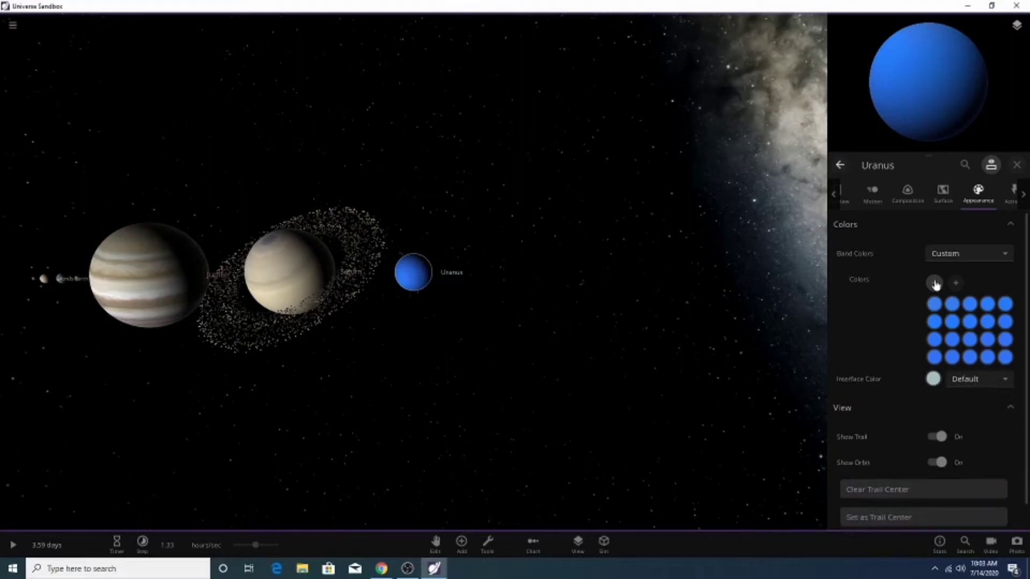
left_click(935, 283)
left_click(935, 283)
left_click(934, 283)
left_click(935, 283)
double_click(934, 283)
left_click(934, 283)
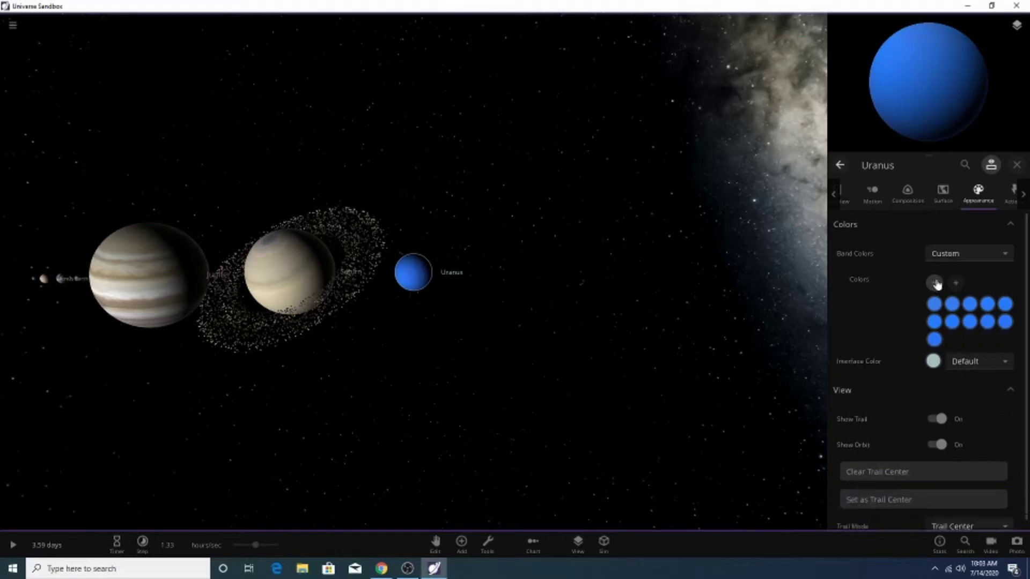
left_click(936, 283)
left_click(938, 283)
left_click(937, 283)
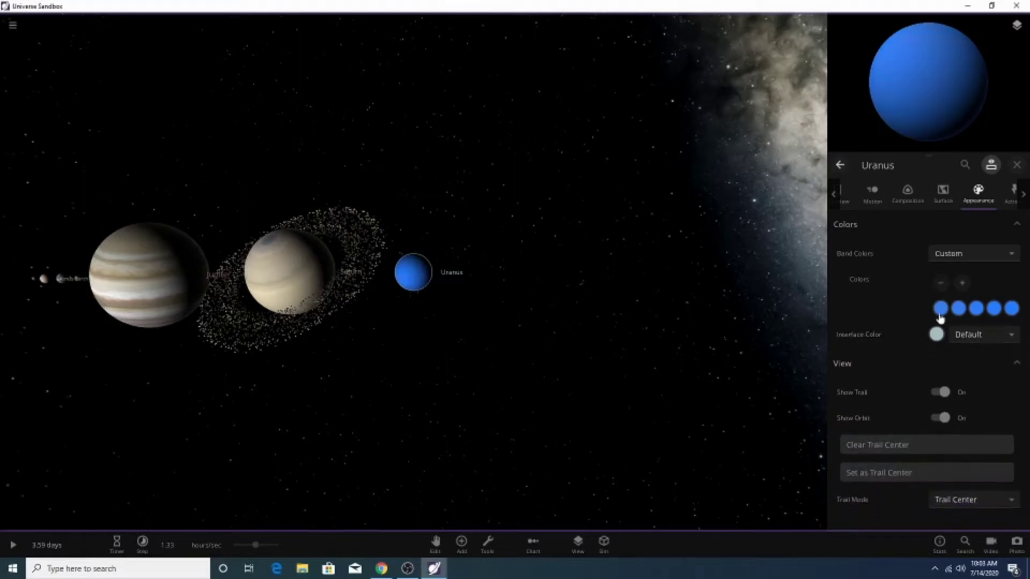
Change the first two swatches of Uranus's Band Colors to a pale aqua.
left_click(940, 314)
left_click(897, 355)
left_click(835, 328)
left_click_drag(836, 325, 840, 299)
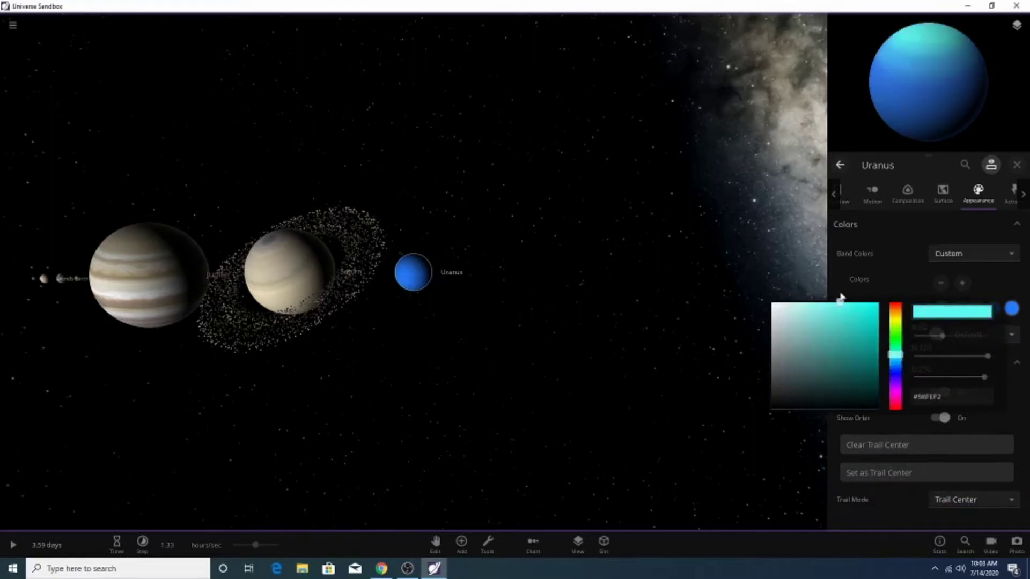
left_click(803, 306)
left_click(954, 314)
left_click(957, 314)
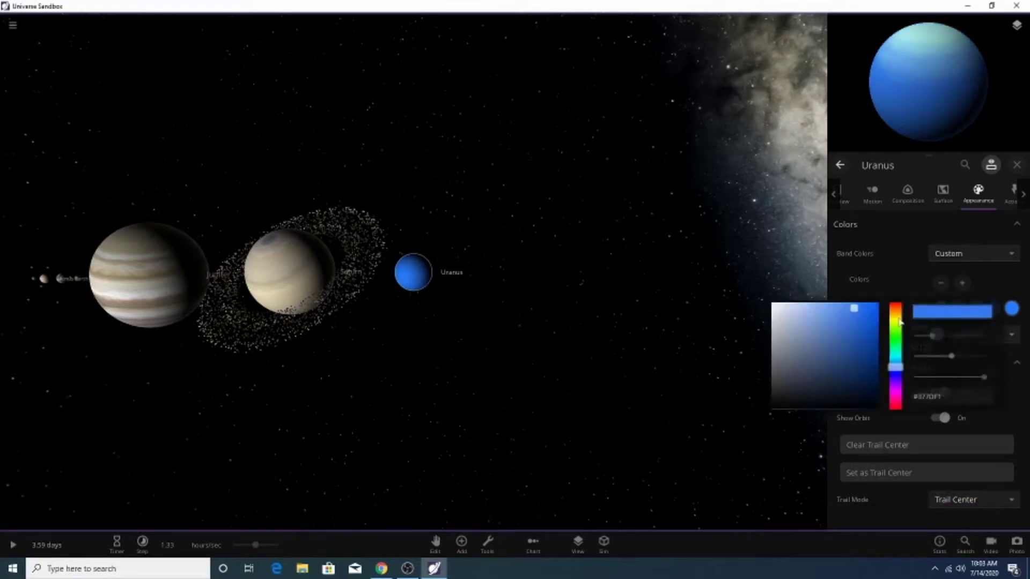
left_click(896, 355)
left_click(800, 303)
Change the third swatch of Uranus's Band Colors to a bright light cyan, #7EF9FC.
left_click(975, 309)
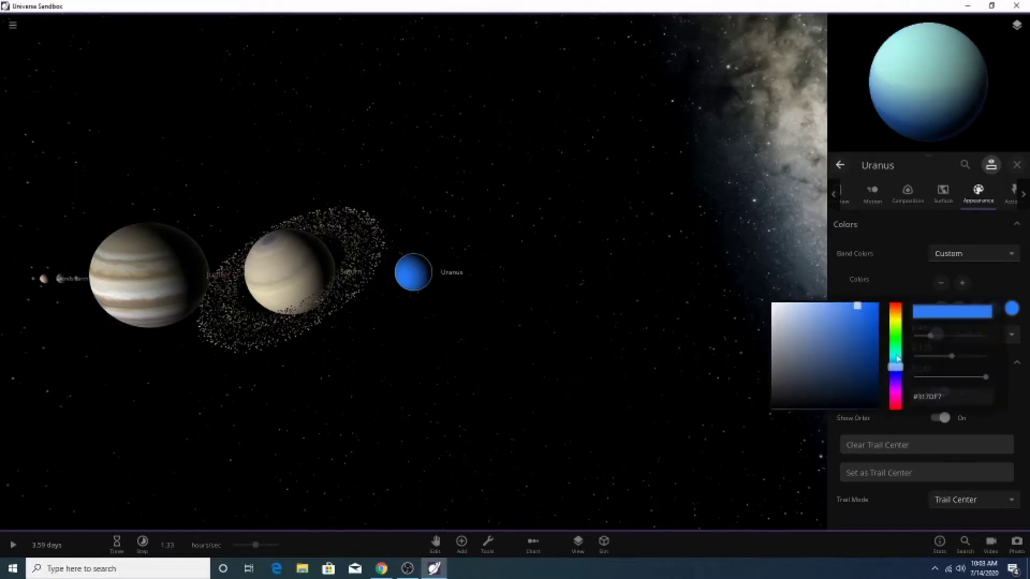
left_click(895, 356)
mouse_move(839, 335)
left_mouse_down()
mouse_move(834, 302)
mouse_move(850, 346)
mouse_move(825, 302)
left_mouse_up()
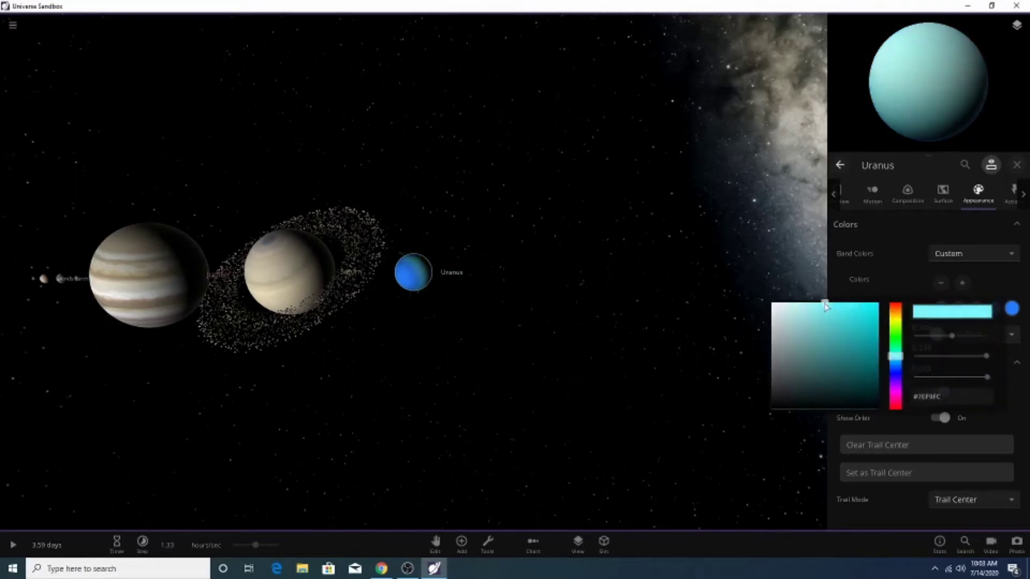
left_click(851, 257)
Change the fourth swatch of Uranus's Band Colors to a pale aqua green and the fifth to a pale cyan.
left_click(995, 310)
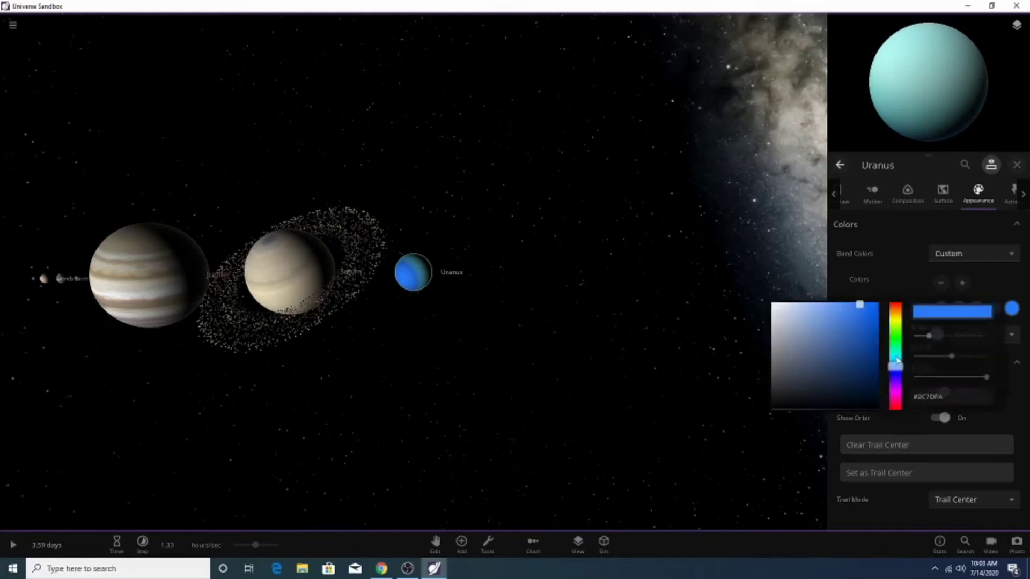
left_click(899, 359)
left_click(715, 282)
left_click_drag(715, 282, 725, 252)
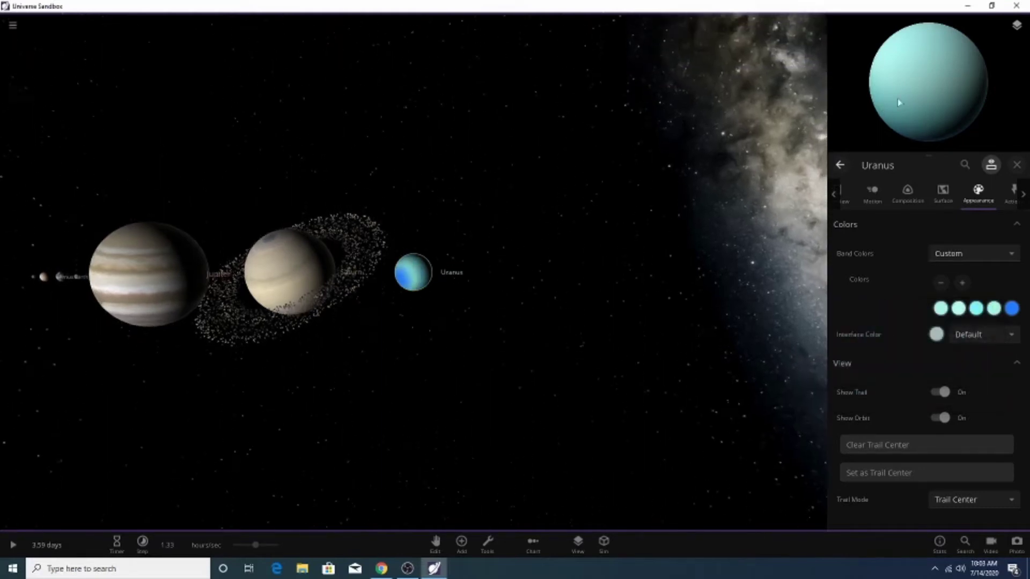
left_click(1011, 309)
left_click(895, 358)
left_click_drag(833, 347, 795, 299)
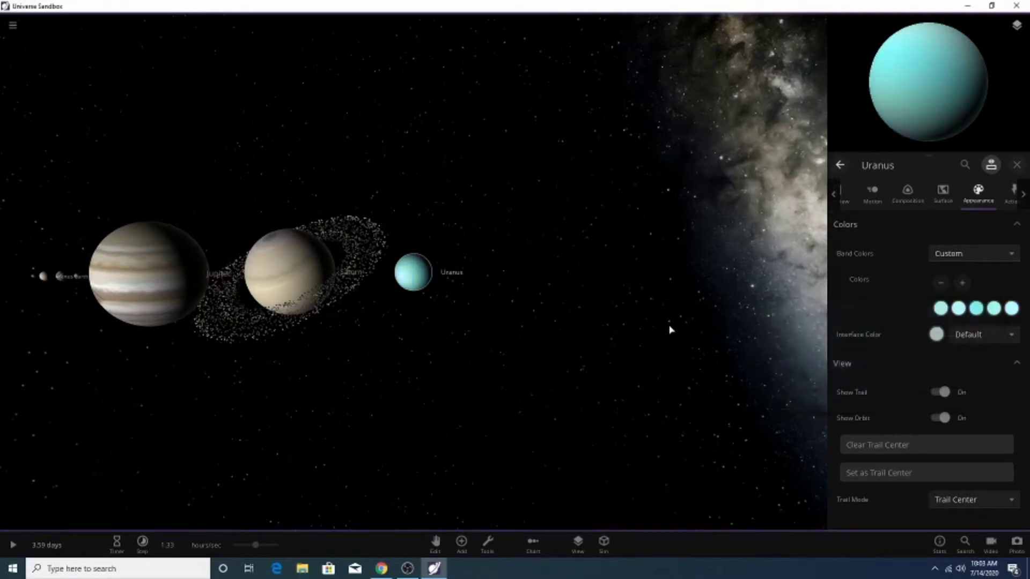
Examine the recolored Uranus up close and from several angles beside Saturn and Jupiter.
left_click_drag(669, 328, 653, 257)
scroll(540, 255, "up", 5)
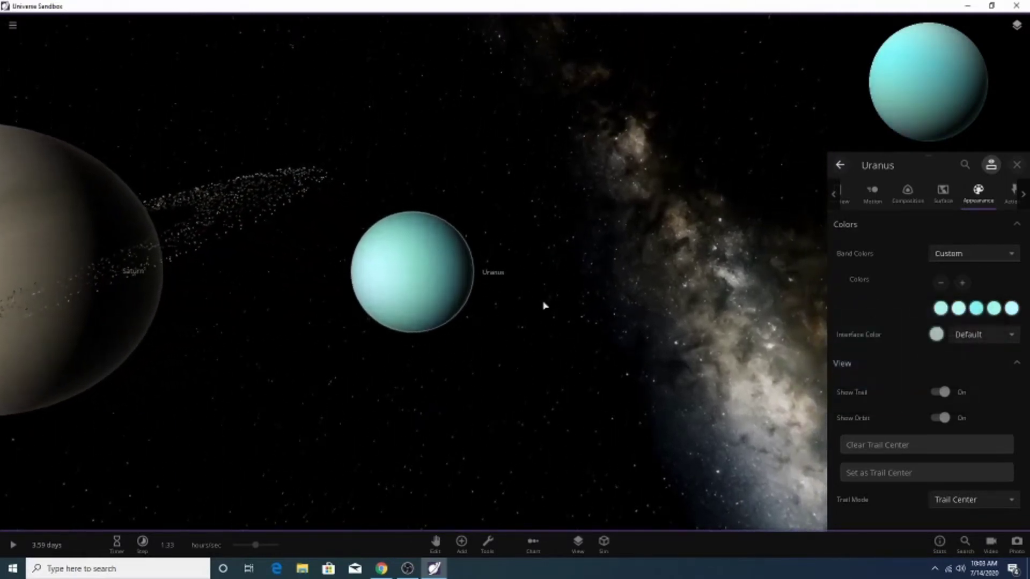
left_click_drag(545, 306, 430, 326)
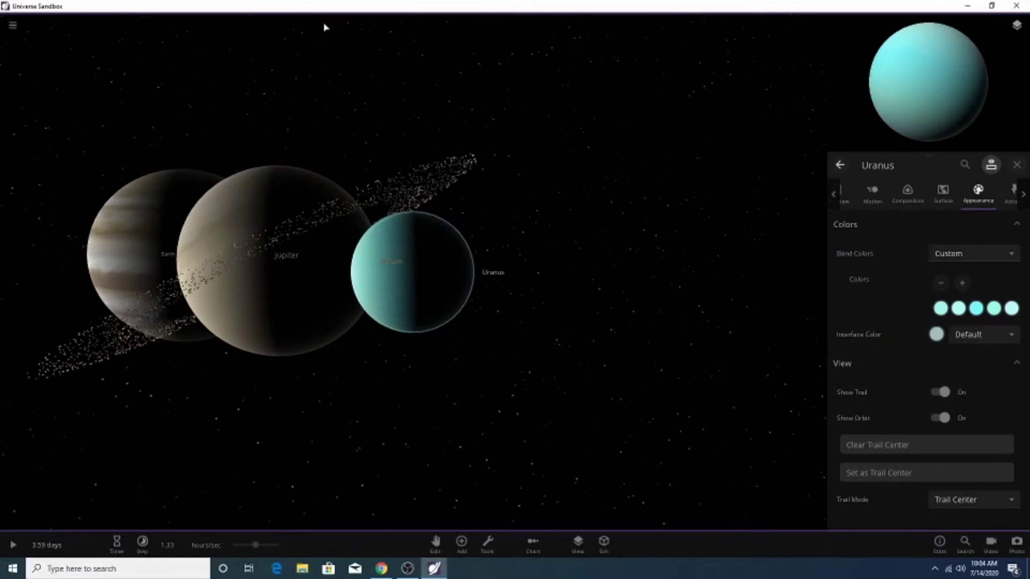
left_click_drag(684, 257, 434, 455)
scroll(713, 441, "down", 3)
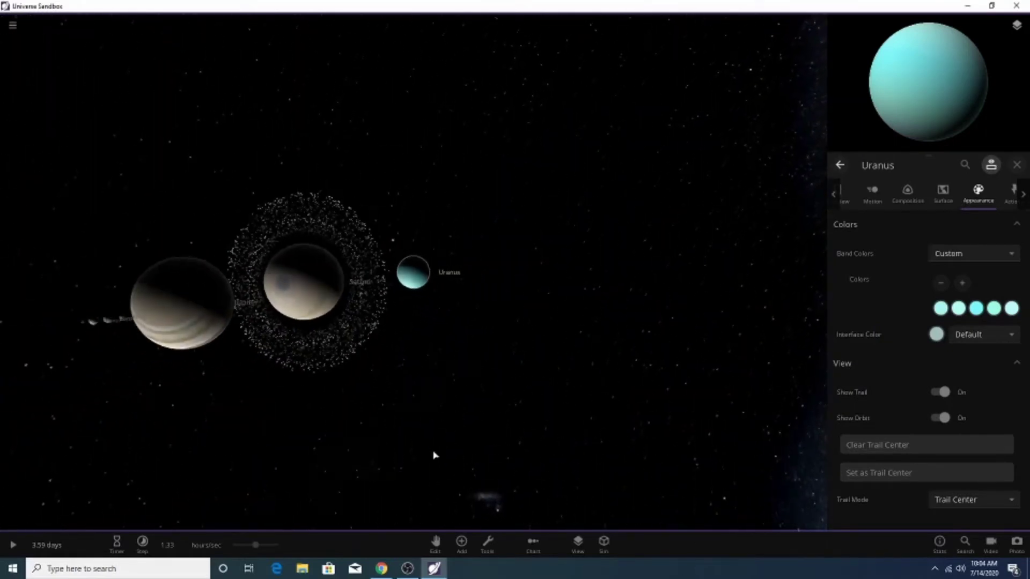
Check Uranus's axis with the Rotate edit tool and delete the planet.
left_click(435, 542)
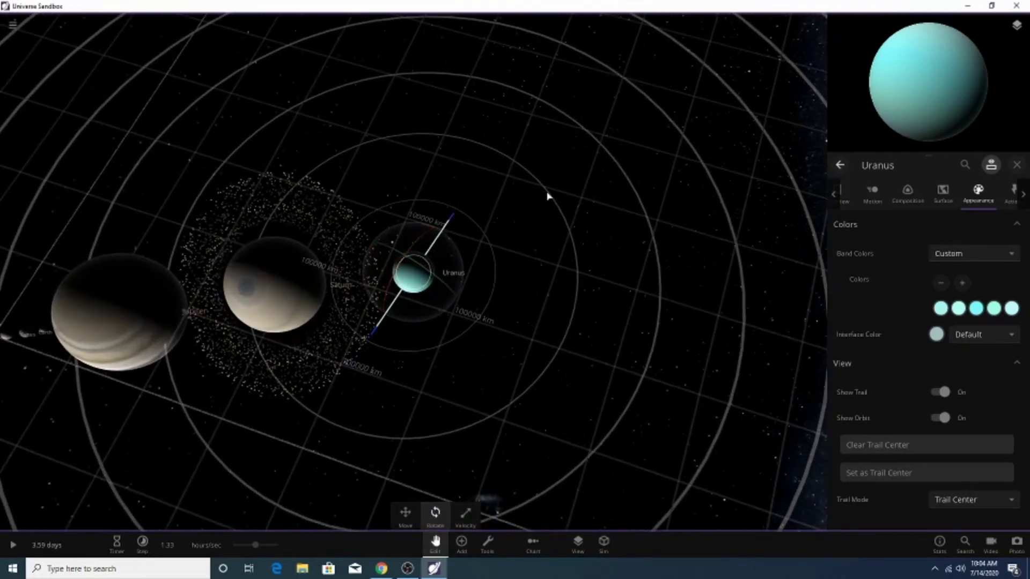
left_click_drag(547, 196, 433, 182)
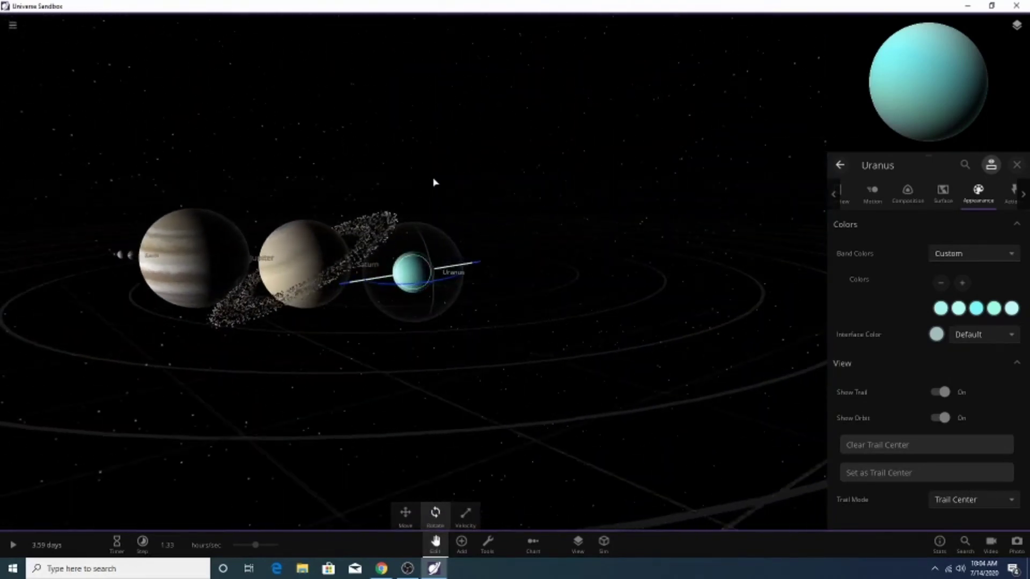
key("Delete")
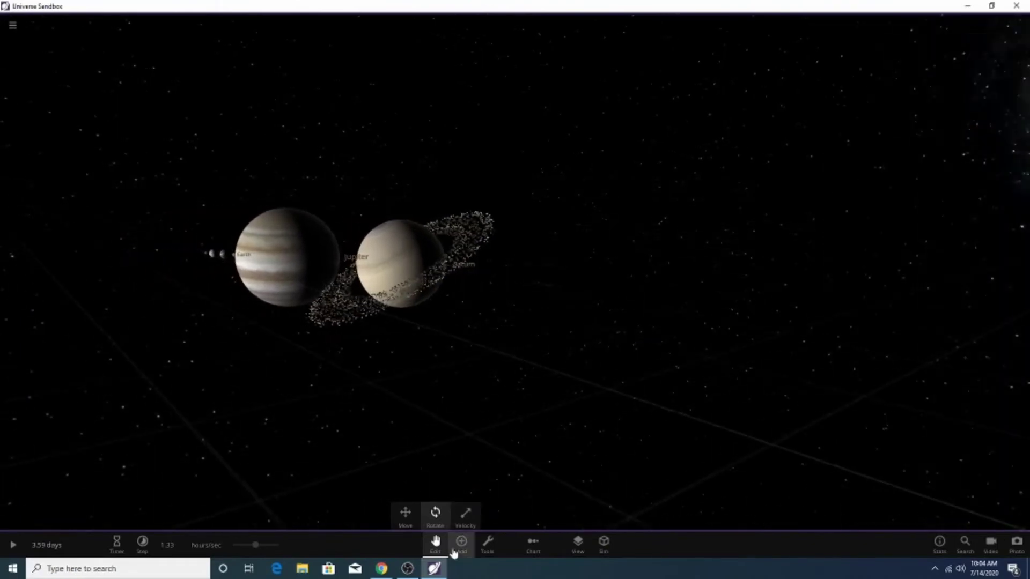
Add a new Uranus in orbit around Saturn, just beyond the outer edge of the rings.
left_click(454, 549)
left_click(552, 477)
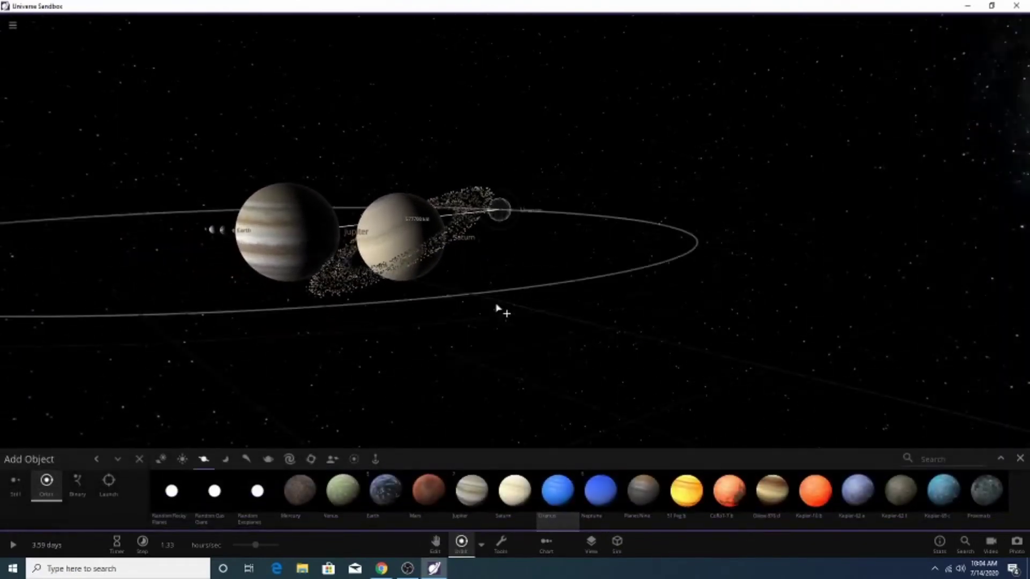
right_click_drag(498, 308, 493, 404)
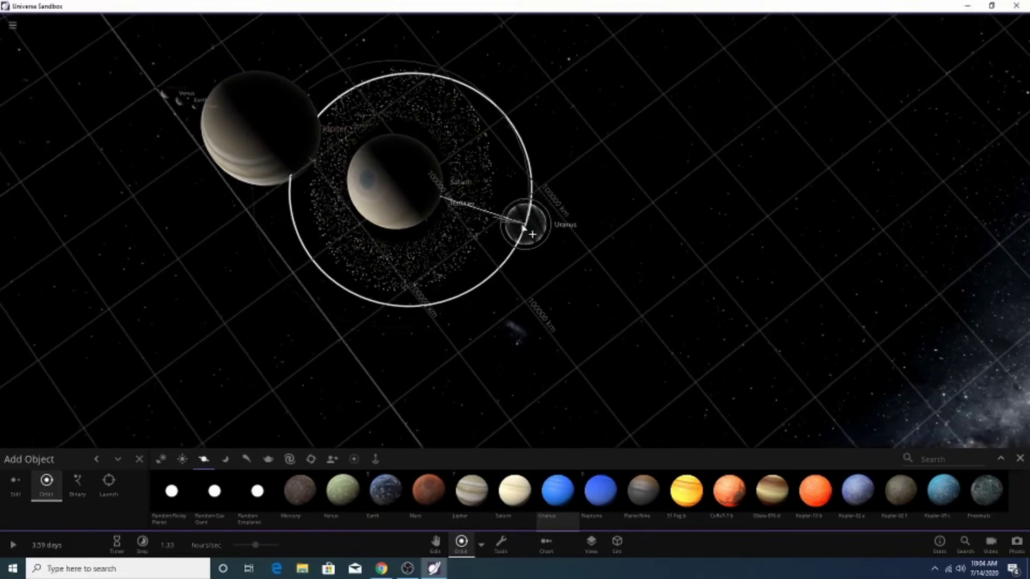
left_click(524, 228)
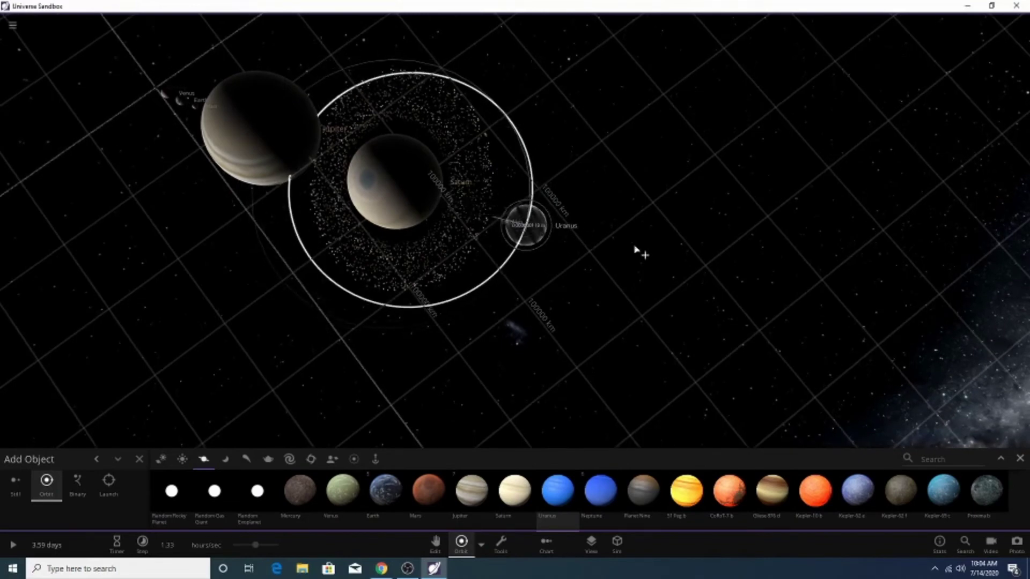
left_click(1019, 458)
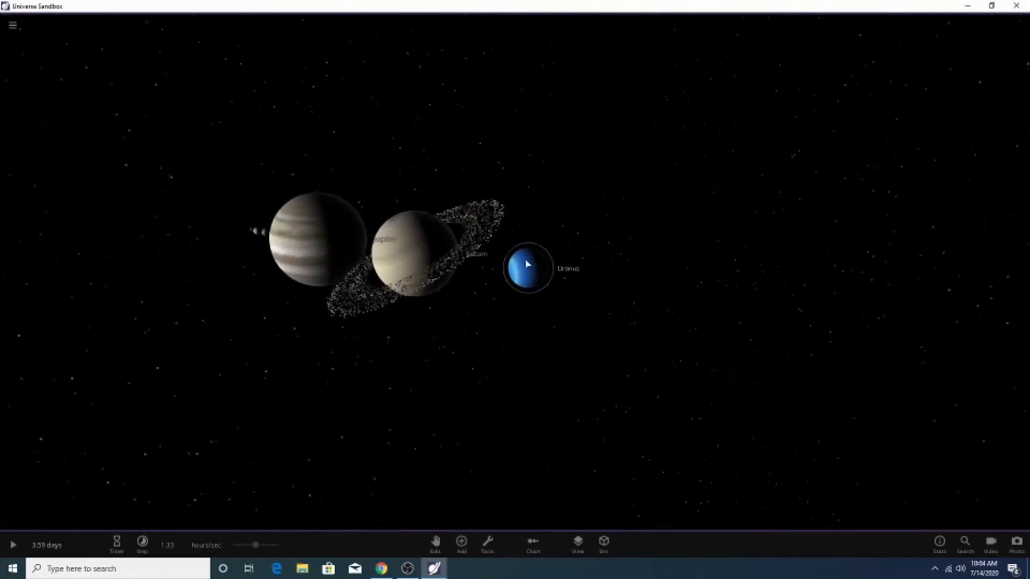
Remove color swatches from Uranus's Band Colors until only four remain.
left_click(527, 264)
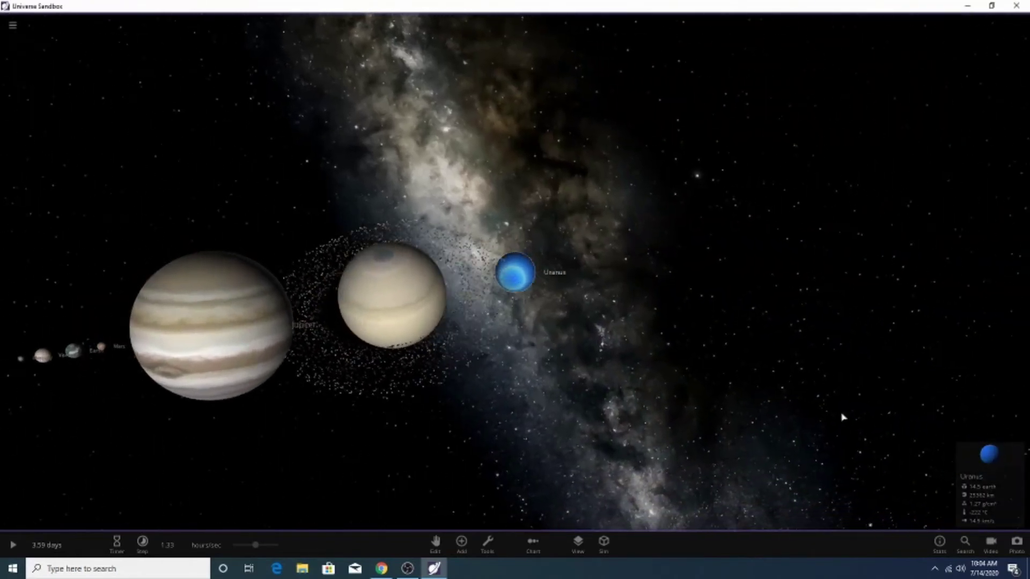
left_click(987, 478)
scroll(603, 362, "up", 5)
scroll(591, 354, "down", 2)
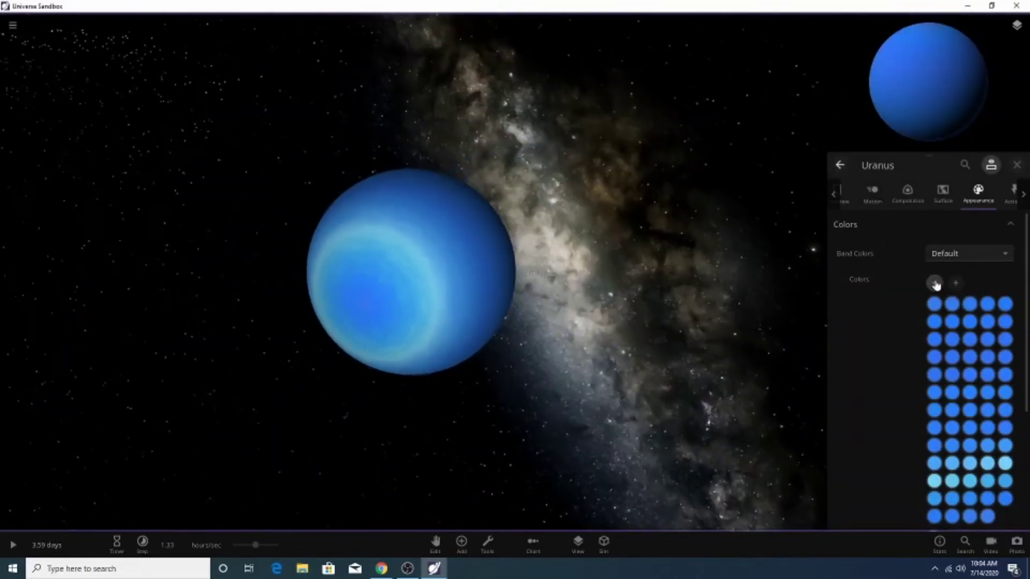
left_click(934, 283)
left_click(935, 283)
left_click(935, 283)
left_click(935, 283)
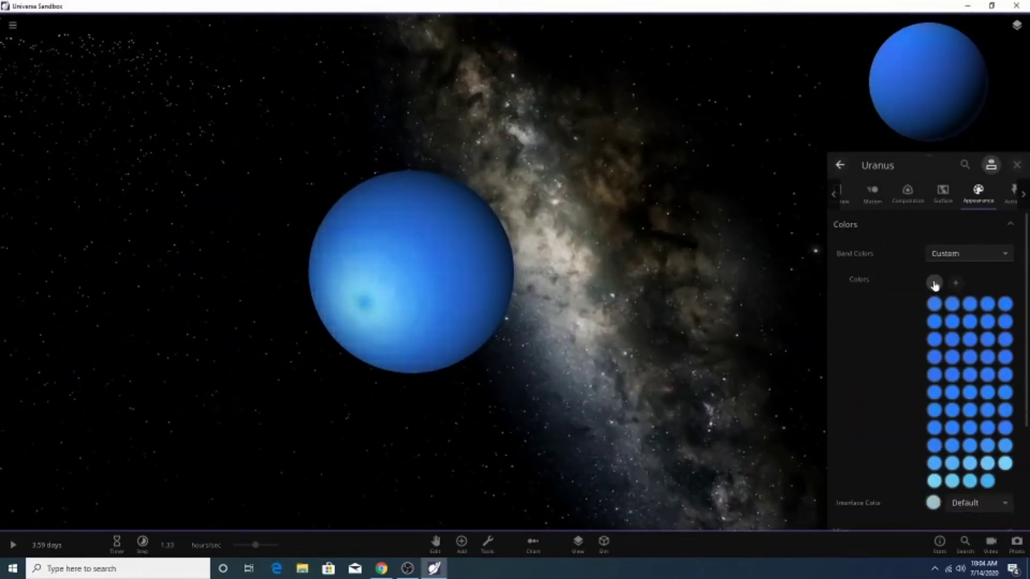
left_click(935, 283)
left_click(935, 283)
left_click(935, 283)
left_click(934, 283)
left_click(934, 283)
left_click(934, 283)
left_click(935, 284)
left_click(936, 283)
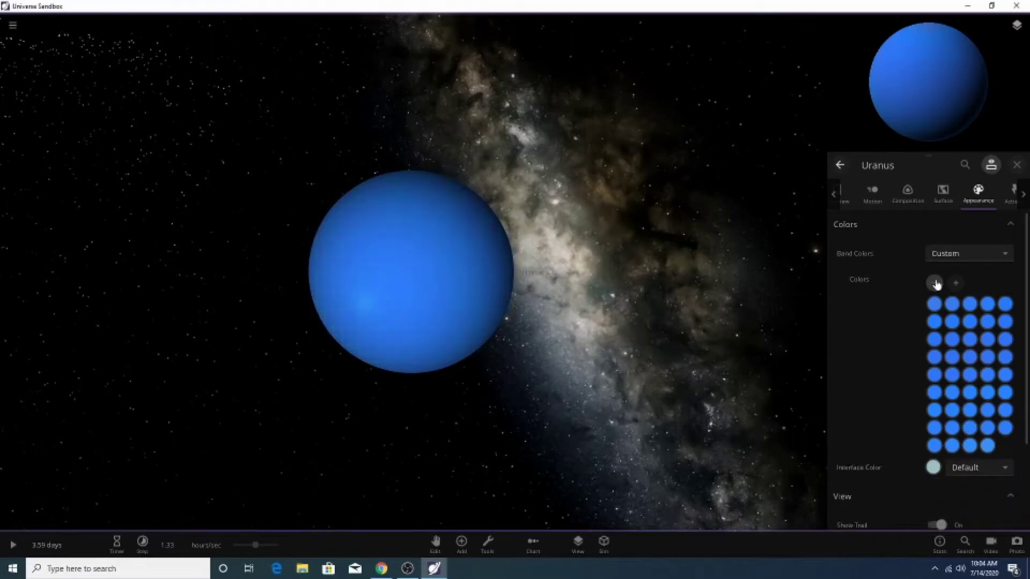
left_click(935, 283)
left_click(936, 283)
left_click(936, 283)
left_click(935, 283)
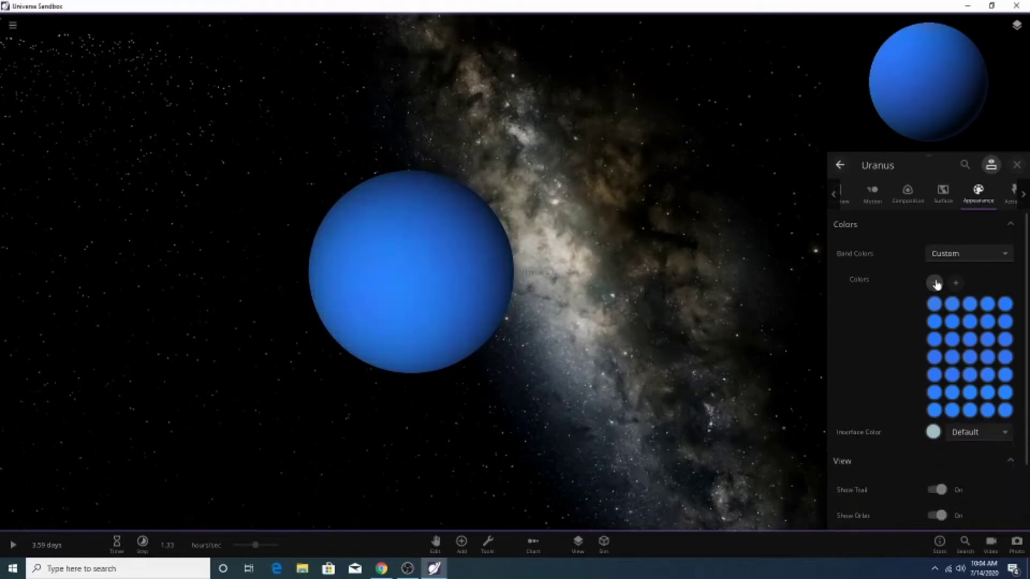
left_click(936, 284)
left_click(936, 283)
left_click(936, 284)
left_click(936, 283)
left_click(935, 283)
left_click(935, 283)
left_click(936, 283)
left_click(936, 283)
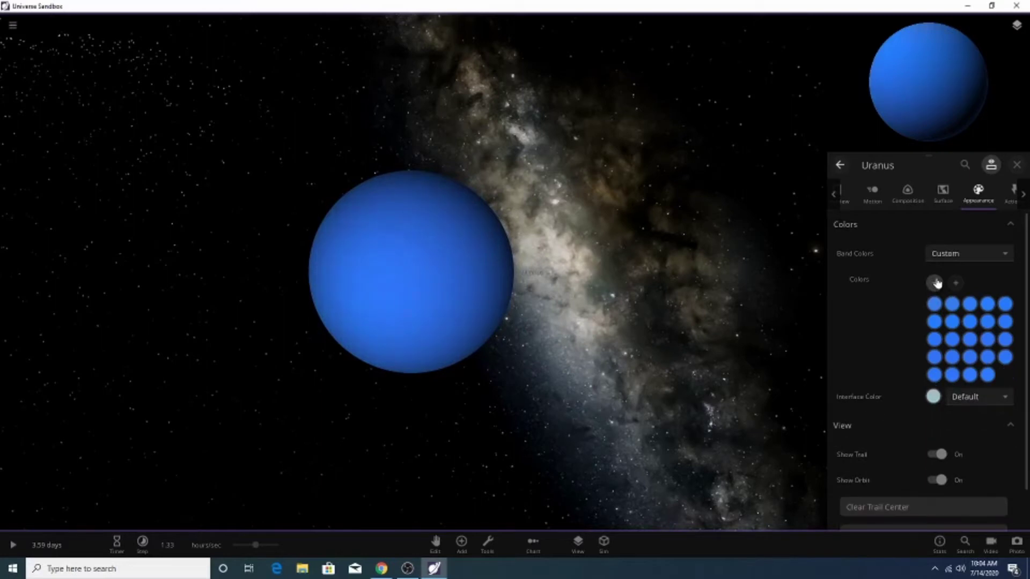
left_click(936, 283)
left_click(936, 283)
left_click(936, 283)
left_click(936, 283)
left_click(936, 283)
left_click(936, 283)
left_click(936, 283)
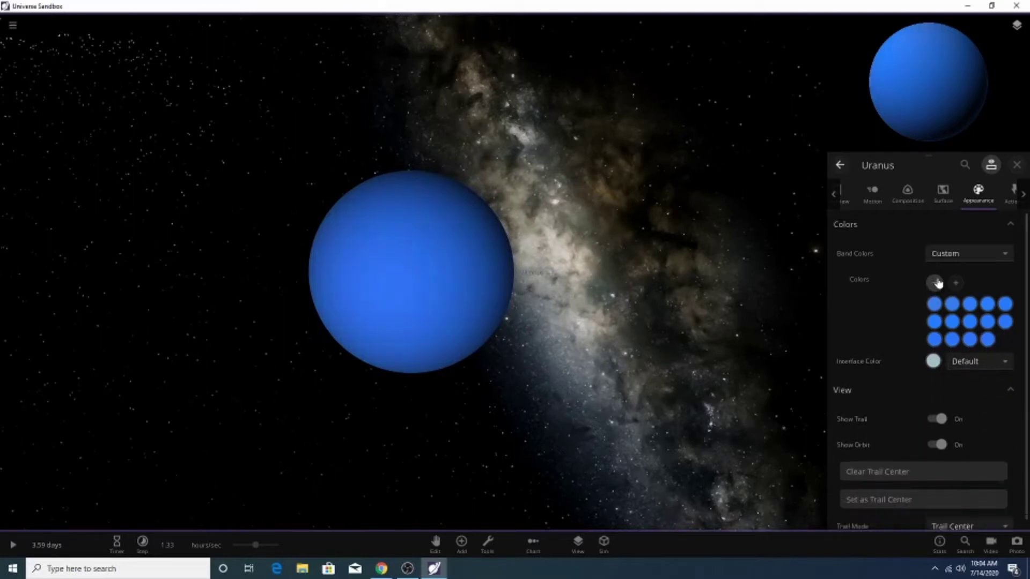
left_click(937, 282)
left_click(937, 282)
left_click(937, 282)
left_click(939, 283)
left_click(938, 282)
left_click(939, 282)
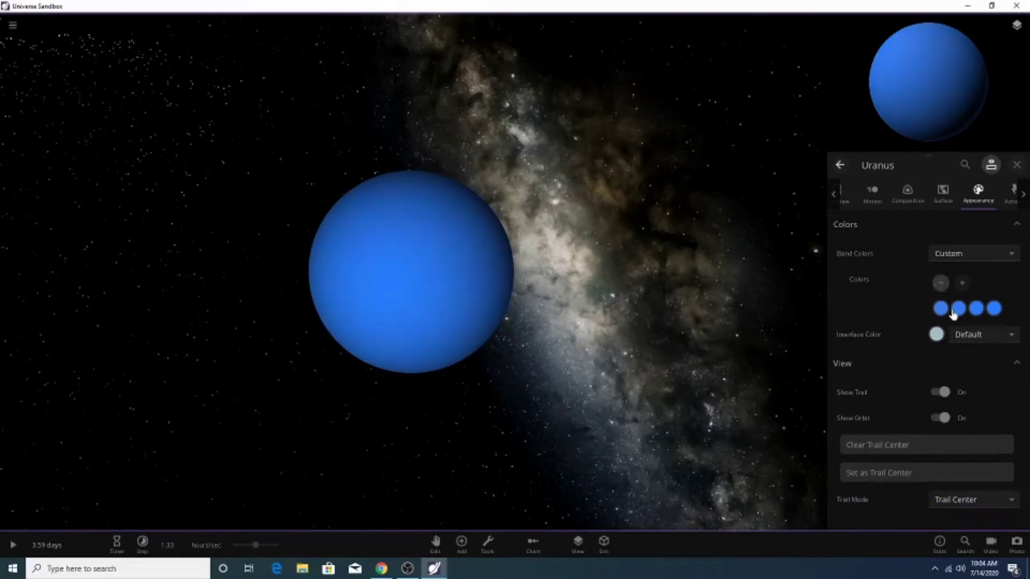
Change the first swatch of Uranus's Band Colors to a bright cyan and the second to a very pale aqua.
left_click(952, 311)
left_click(895, 357)
left_click(834, 304)
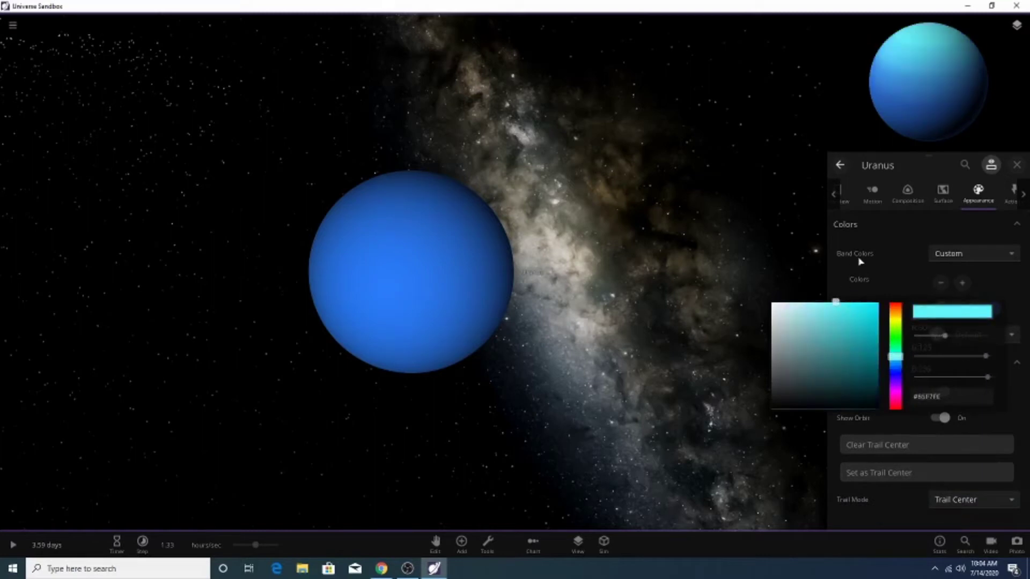
left_click(858, 262)
left_click(958, 309)
left_click(895, 354)
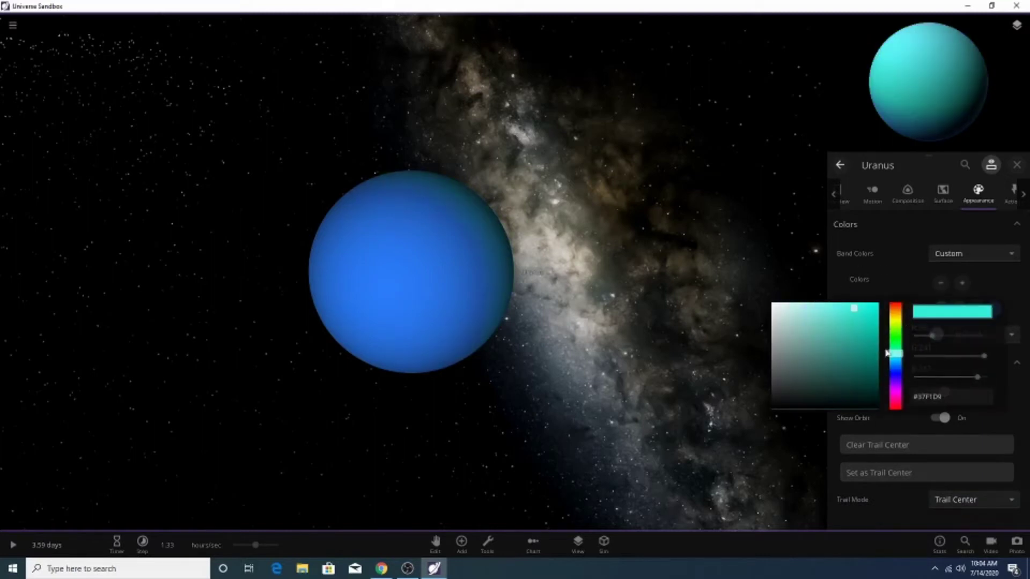
left_click(799, 304)
left_click(857, 266)
Change the third swatch of Uranus's Band Colors to a light cyan.
left_click(975, 309)
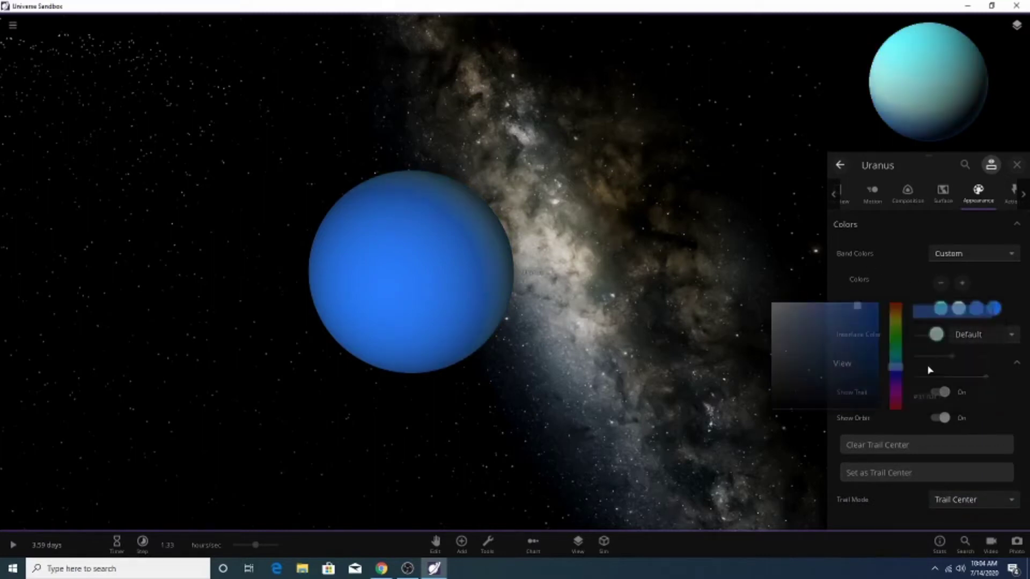
left_click(895, 355)
left_click(815, 302)
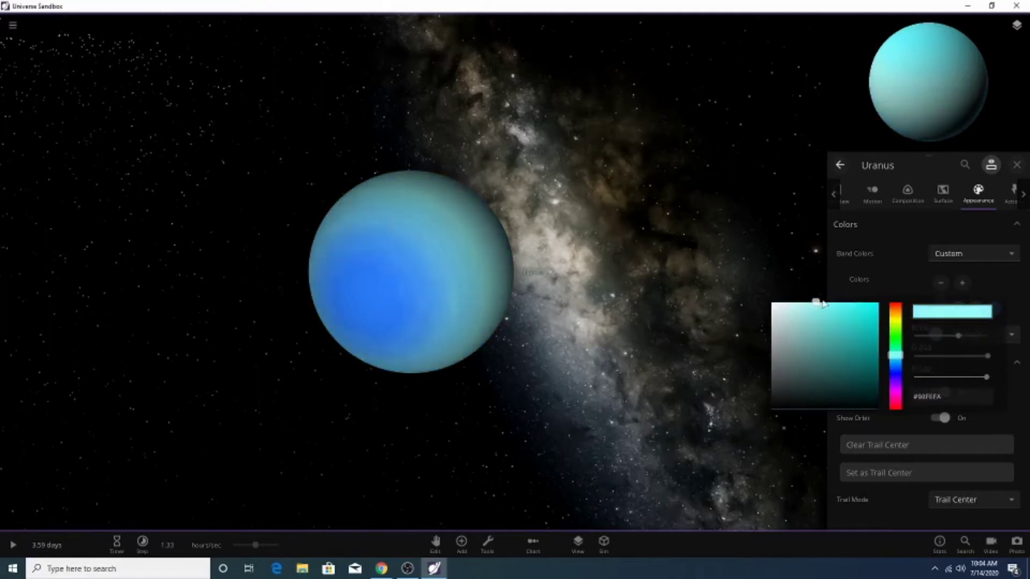
left_click(885, 285)
Add a fifth swatch to Uranus's Band Colors and color it pale mint, #D5FEF6.
left_click(962, 283)
left_click(1011, 309)
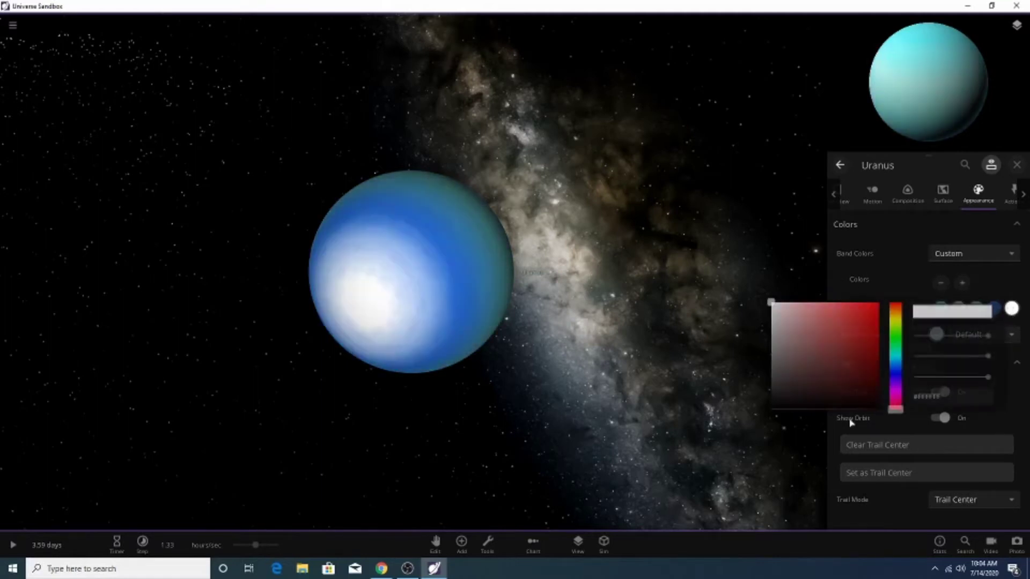
left_click(895, 354)
left_click_drag(792, 315, 790, 306)
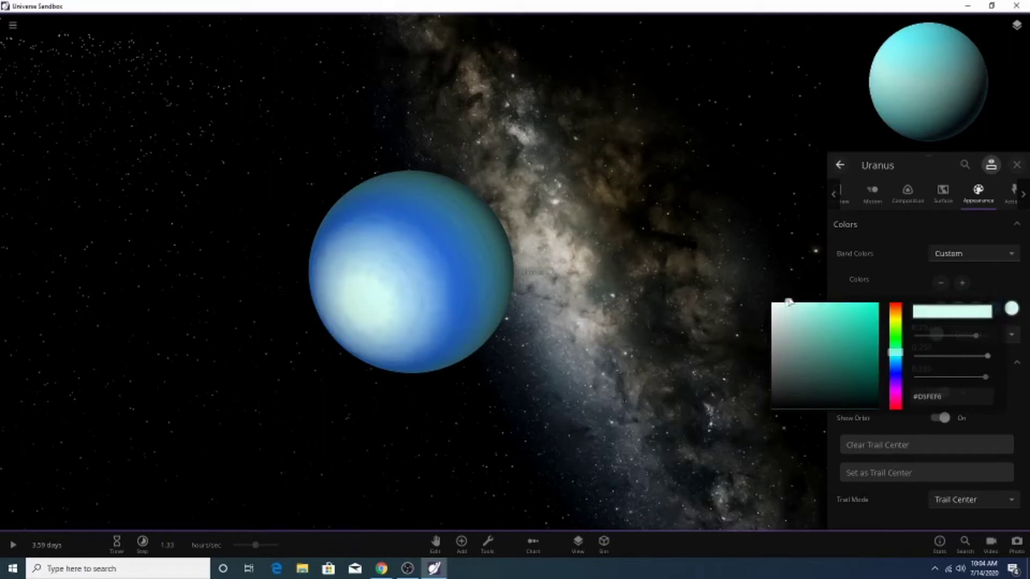
left_click(800, 264)
Change the fourth swatch of Uranus's Band Colors to a pale cyan.
left_click(992, 312)
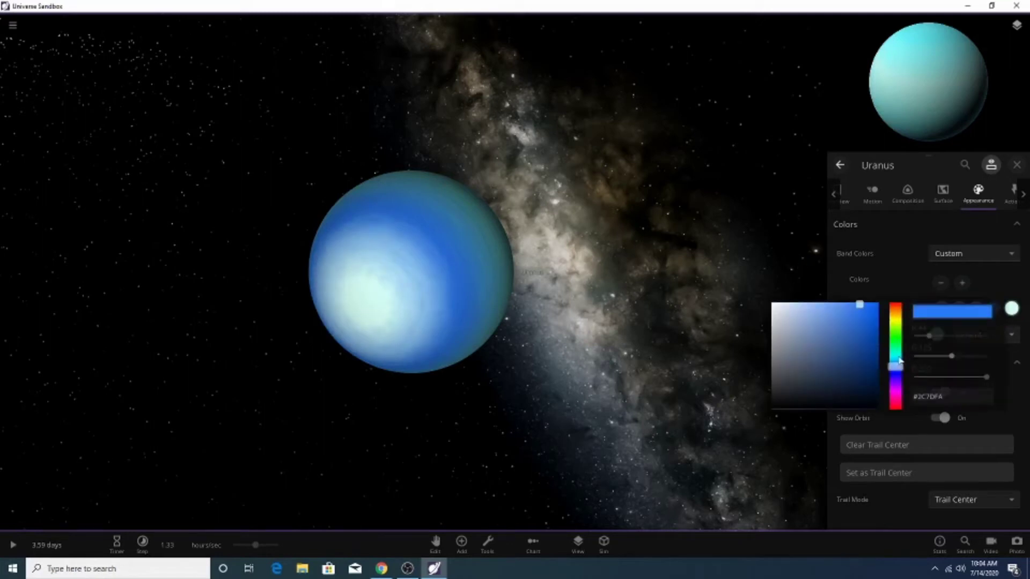
left_click(896, 356)
left_click_drag(804, 311, 799, 294)
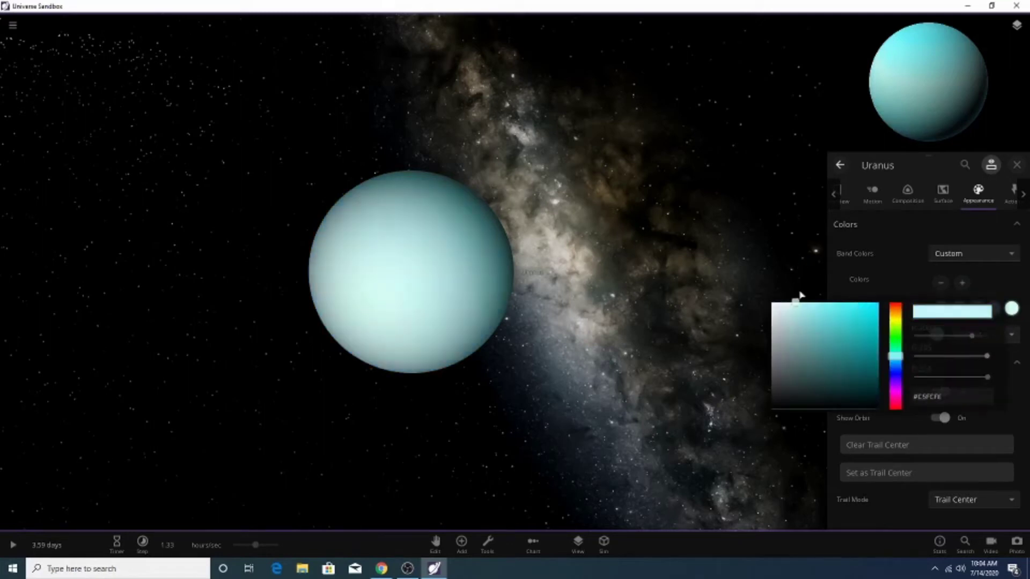
left_click(700, 271)
Inspect Uranus's second band swatch and lighten the first one to a softer cyan.
left_click_drag(555, 350, 489, 341)
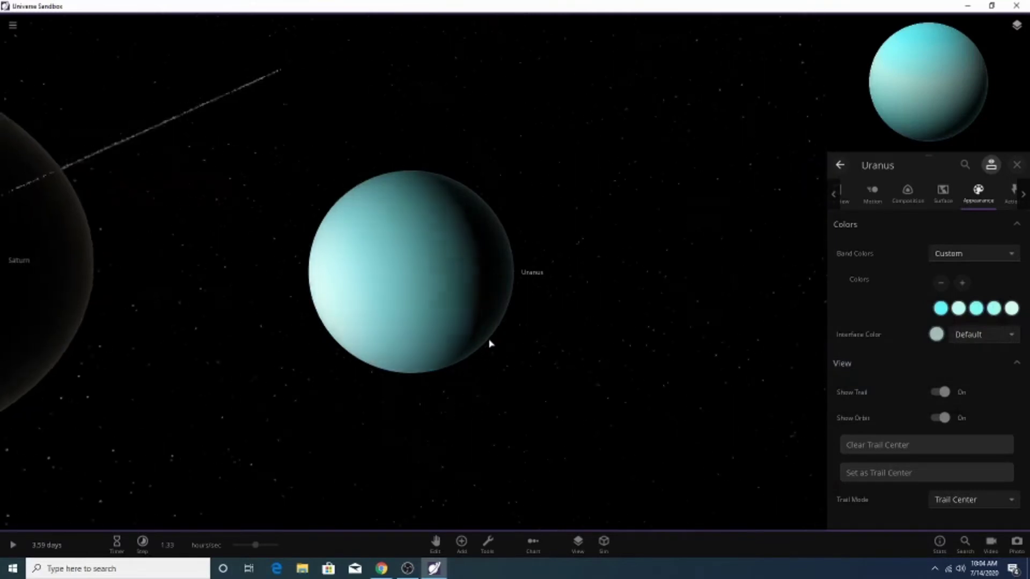
left_click(958, 308)
left_click(906, 287)
left_click(941, 311)
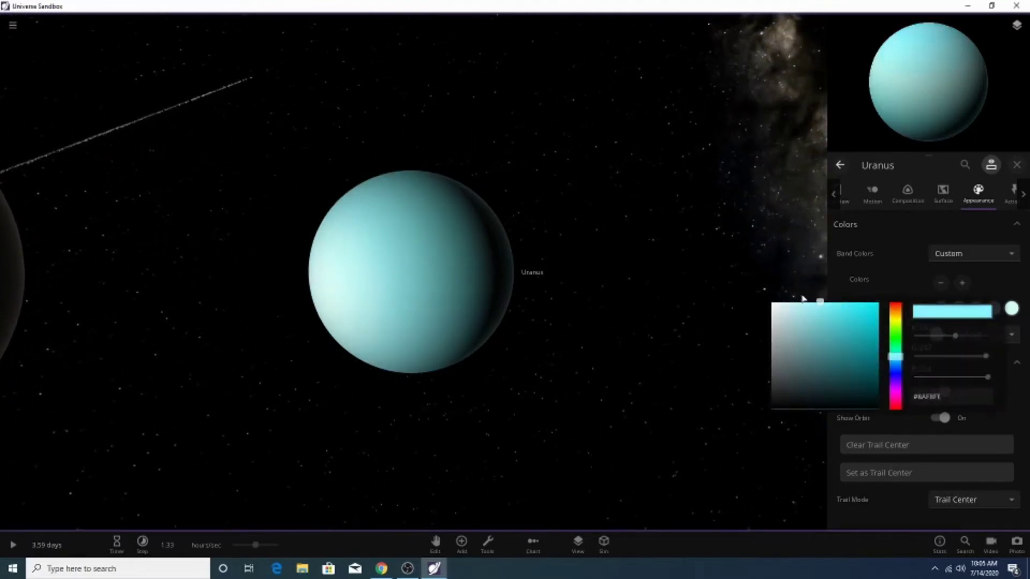
left_click(674, 395)
Set Uranus's Interface Color to a custom light teal.
scroll(670, 402, "down", 5)
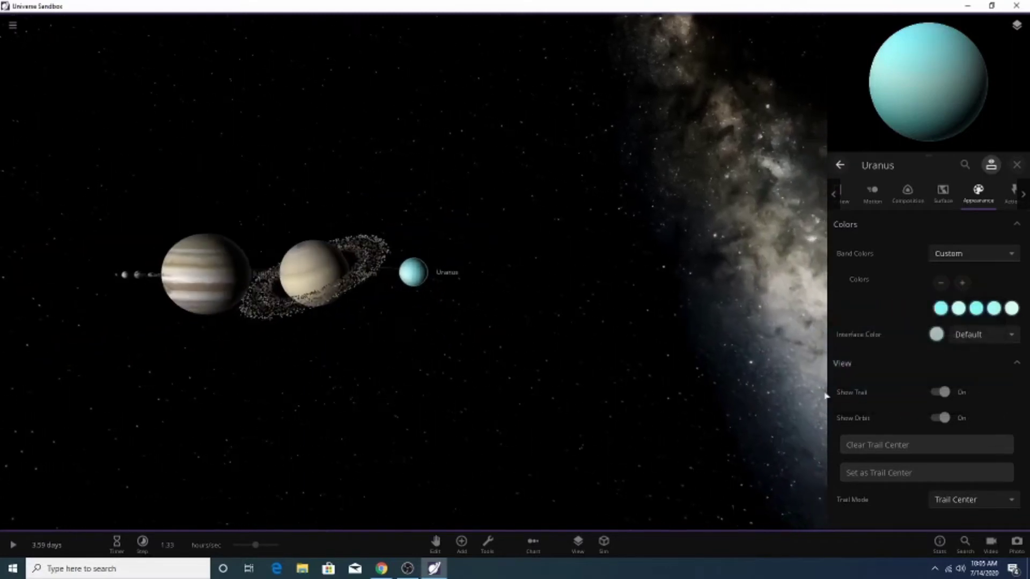
left_click(937, 334)
left_click_drag(809, 354, 807, 345)
left_click(612, 348)
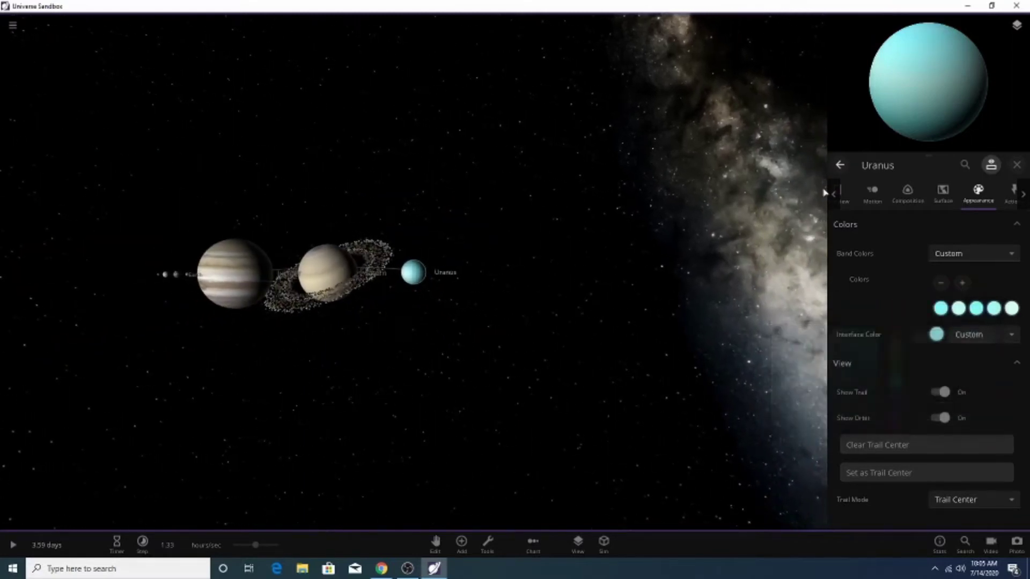
Add a ring around Uranus using the Uranus ring preset.
left_click(461, 542)
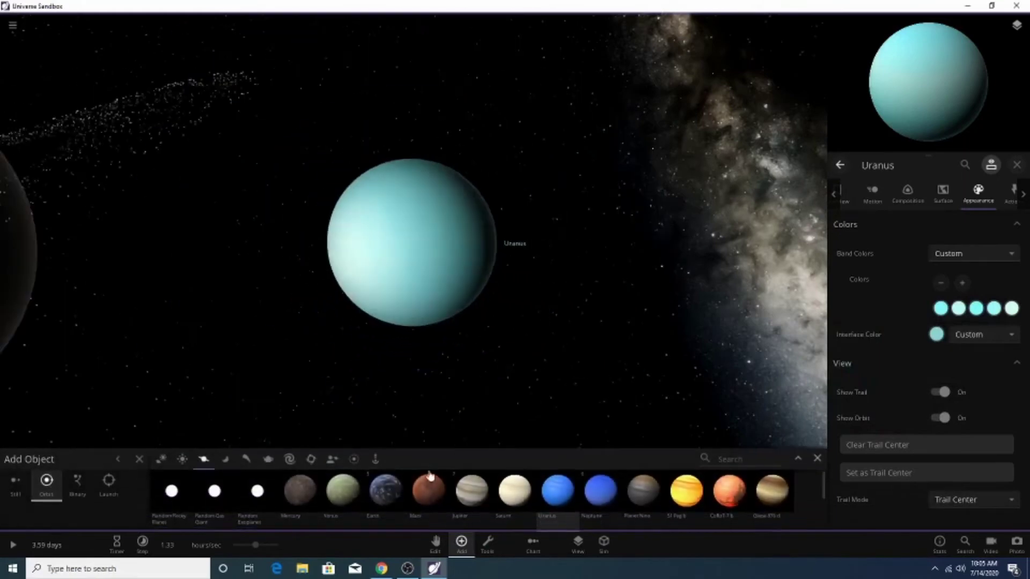
left_click(354, 461)
left_click(472, 491)
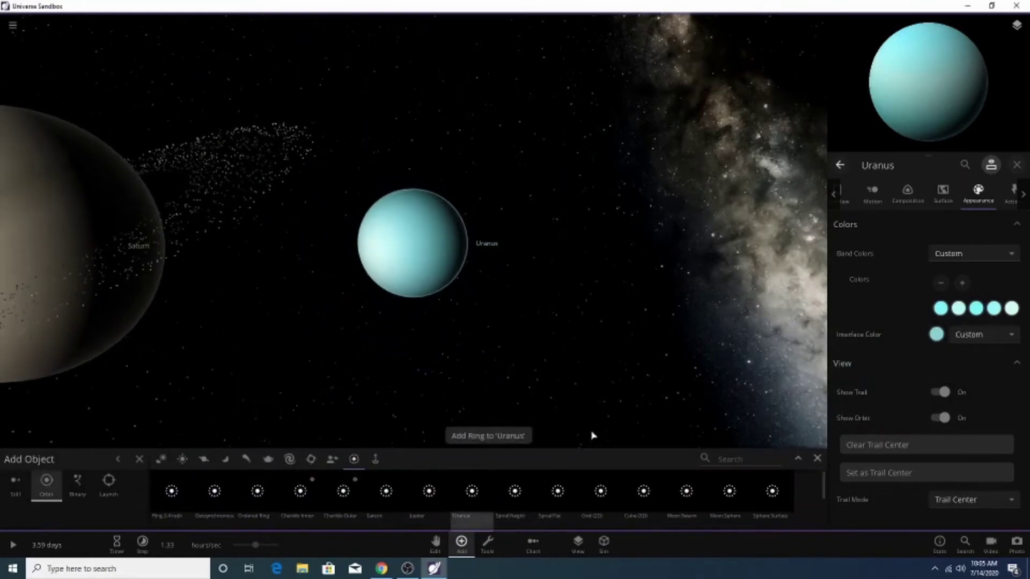
left_click_drag(562, 257, 628, 294)
scroll(627, 294, "down", 5)
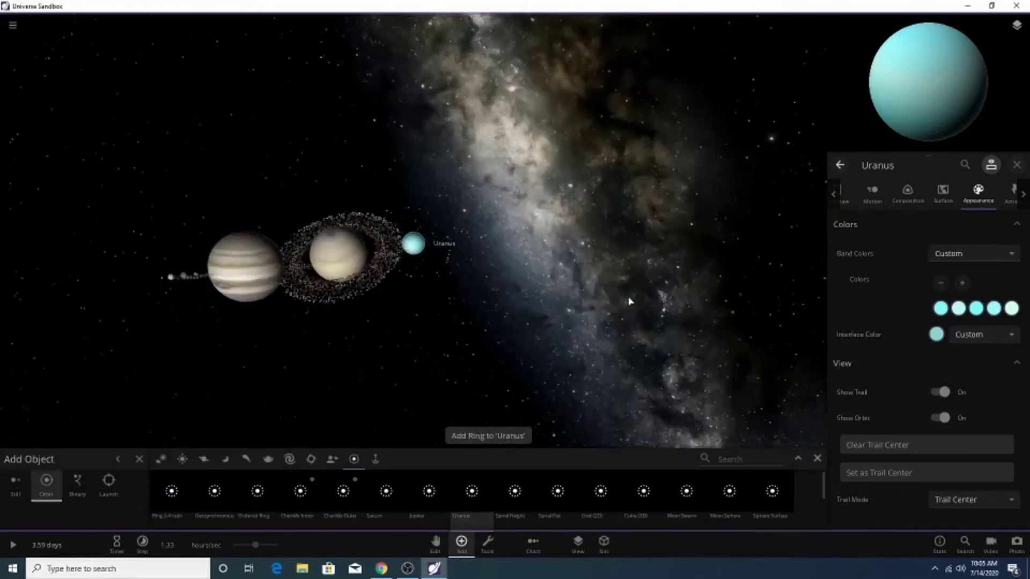
left_click_drag(567, 284, 277, 265)
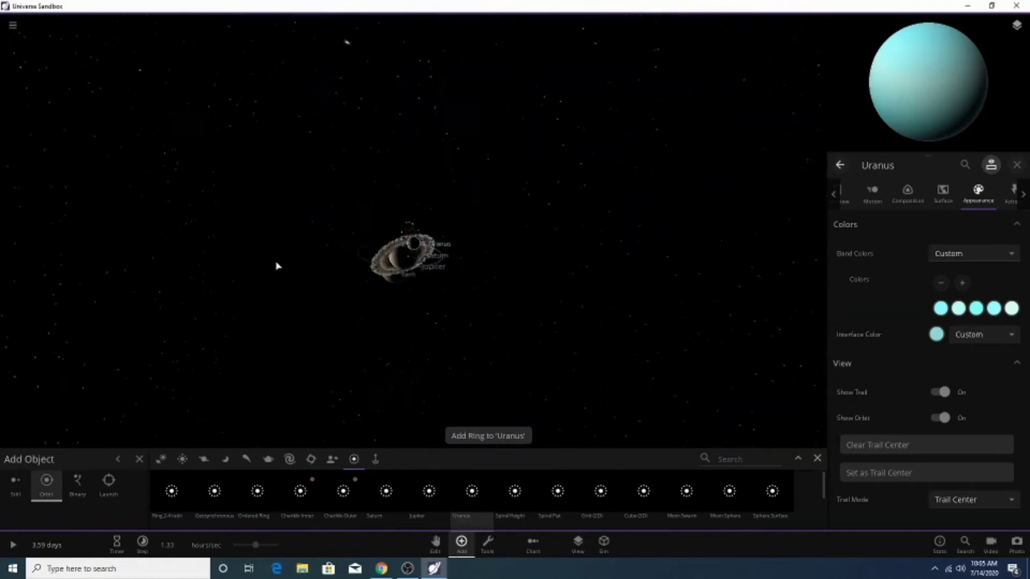
left_click_drag(318, 299, 577, 274)
scroll(577, 274, "up", 5)
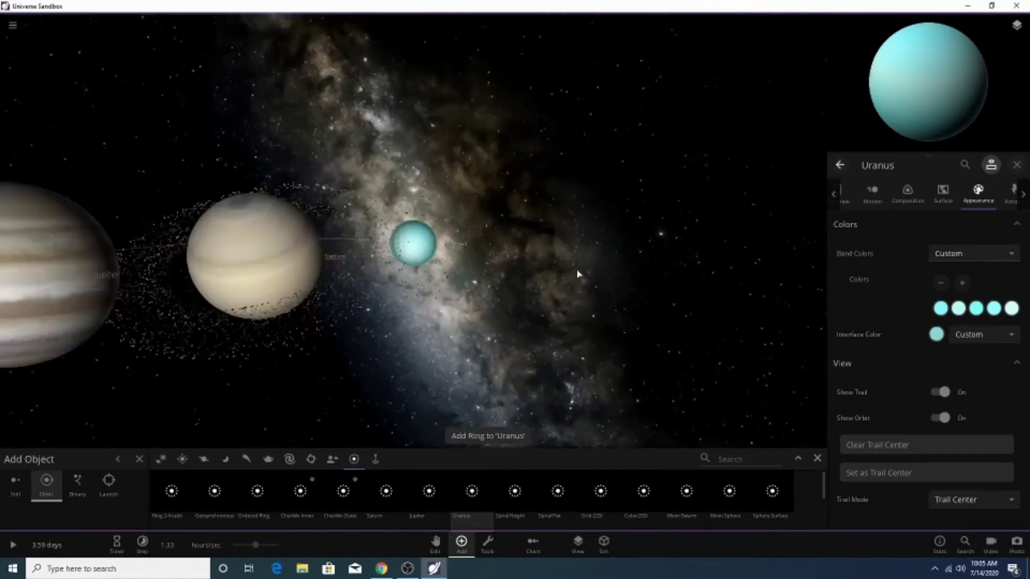
scroll(571, 292, "down", 3)
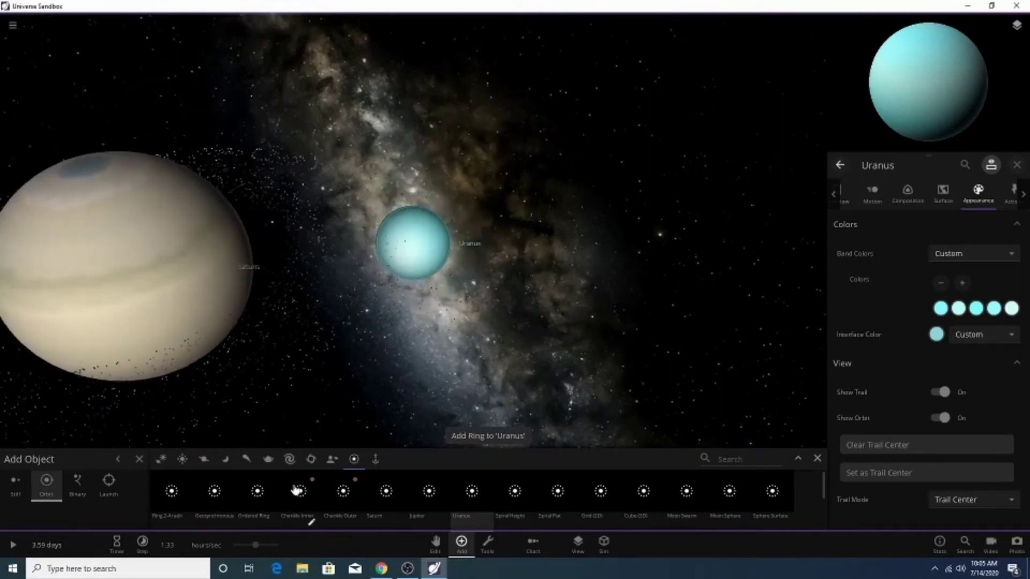
Add Neptune as a still object just beyond Uranus, on the side away from Saturn.
left_click(203, 458)
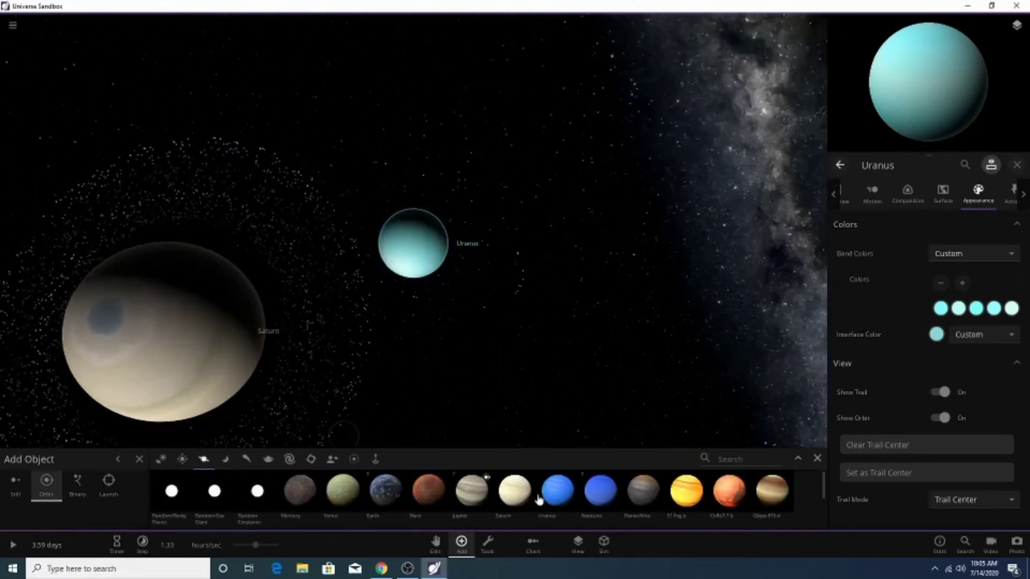
left_click(600, 489)
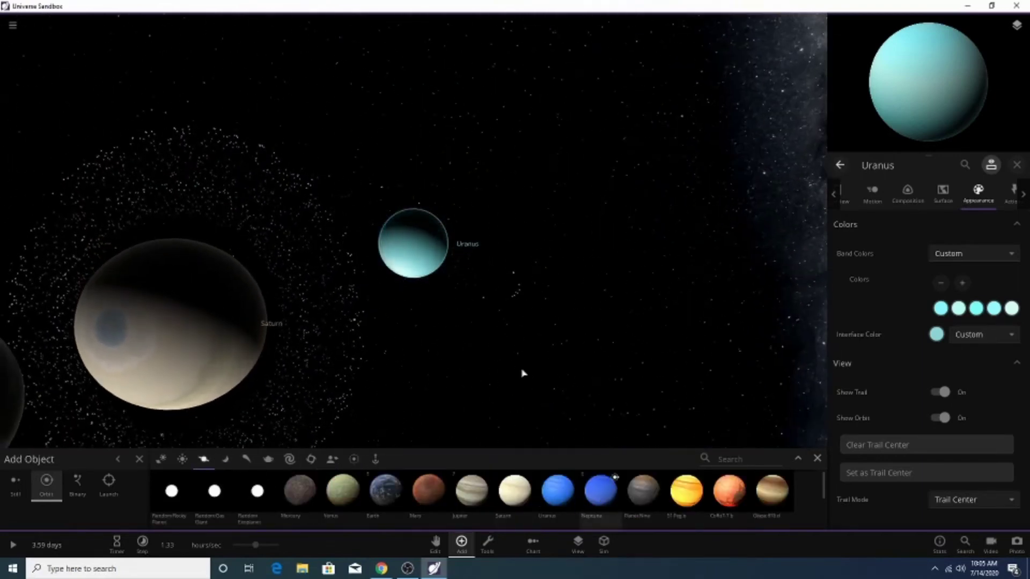
scroll(552, 276, "down", 3)
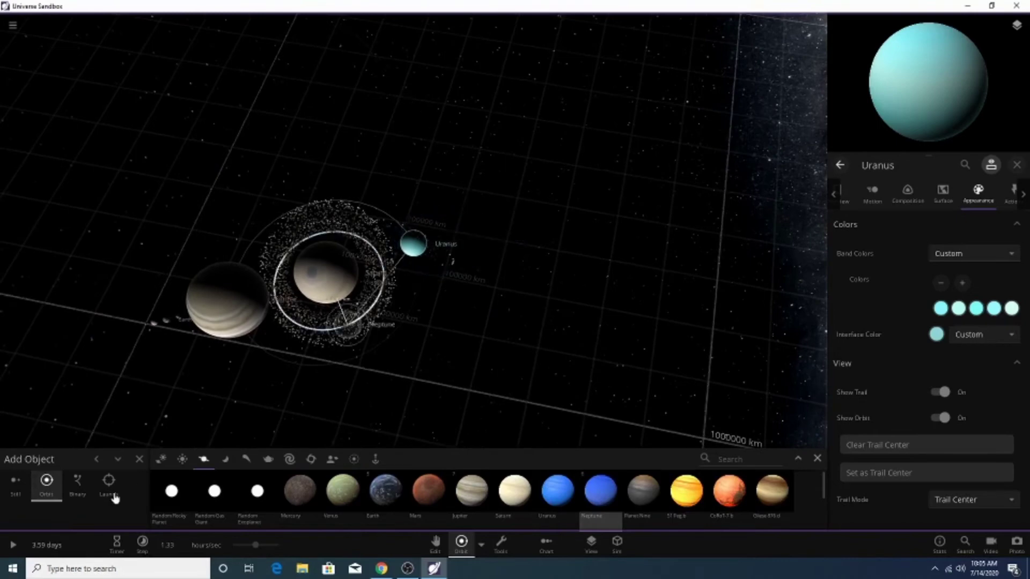
left_click(26, 485)
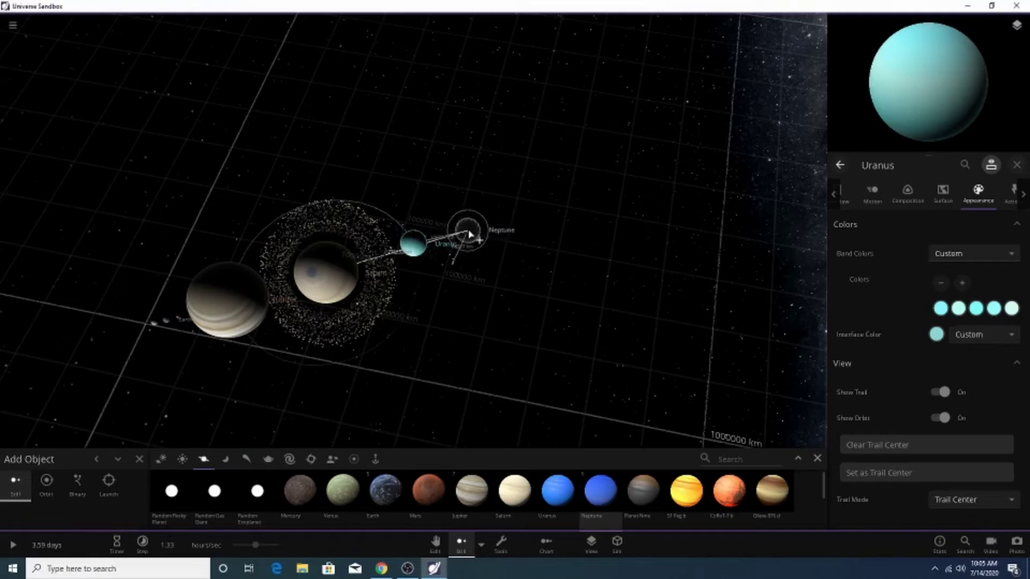
left_click(466, 234)
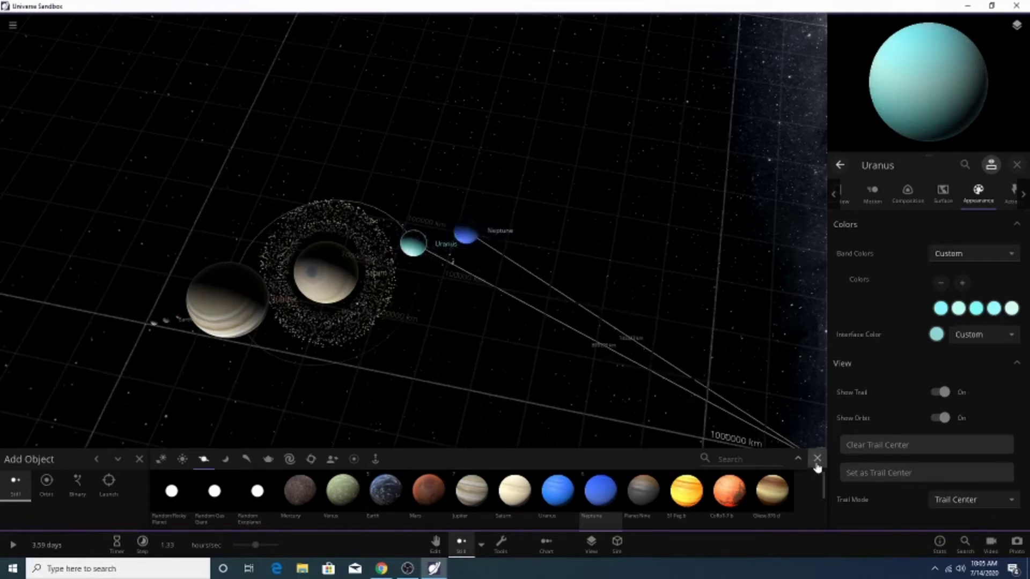
key("Escape")
Darken the first swatch of Neptune's Band Colors to the deep blue #0538B1.
left_click(485, 272)
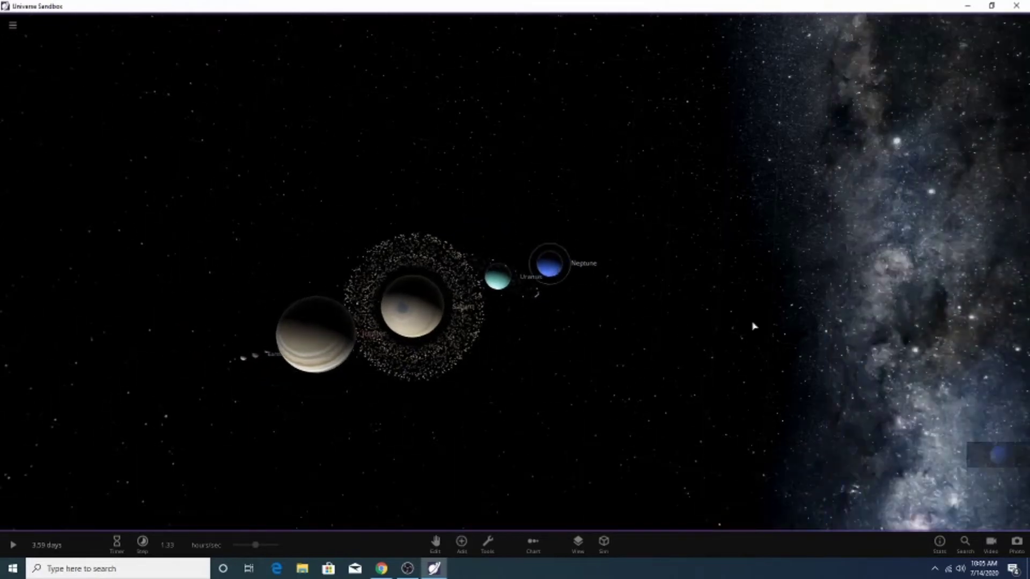
left_click(987, 456)
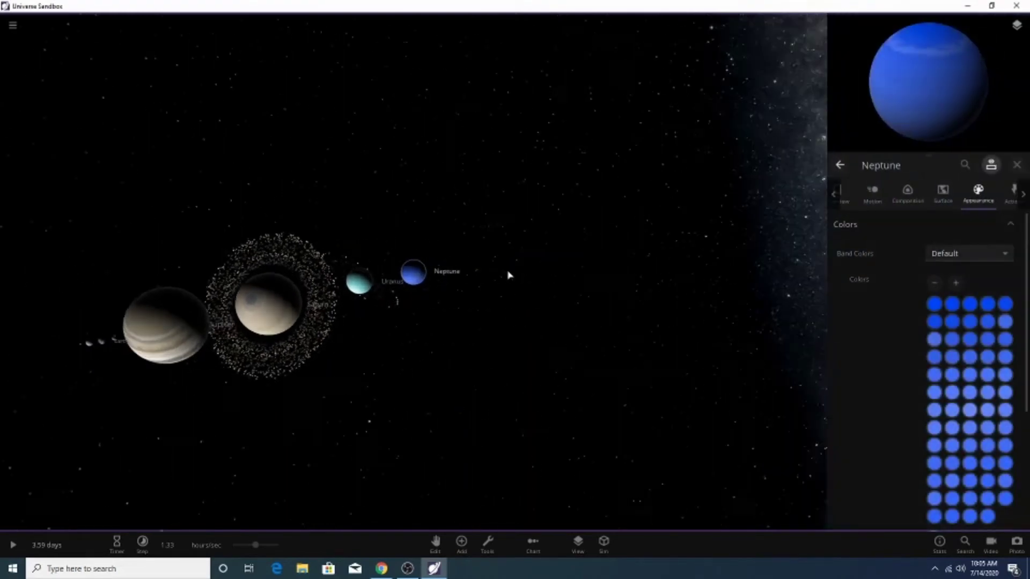
scroll(551, 268, "up", 5)
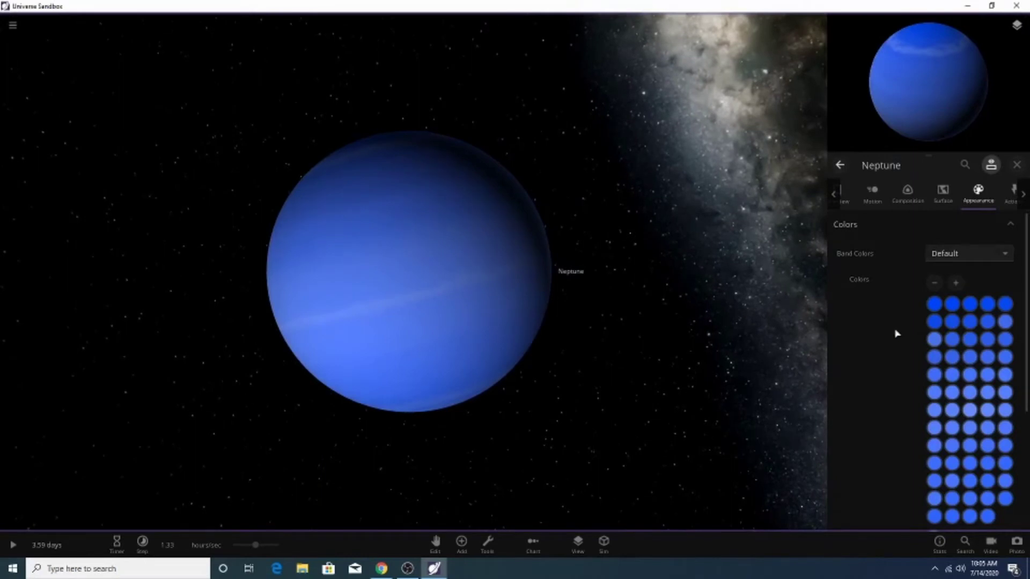
left_click(933, 304)
left_click_drag(872, 329, 879, 334)
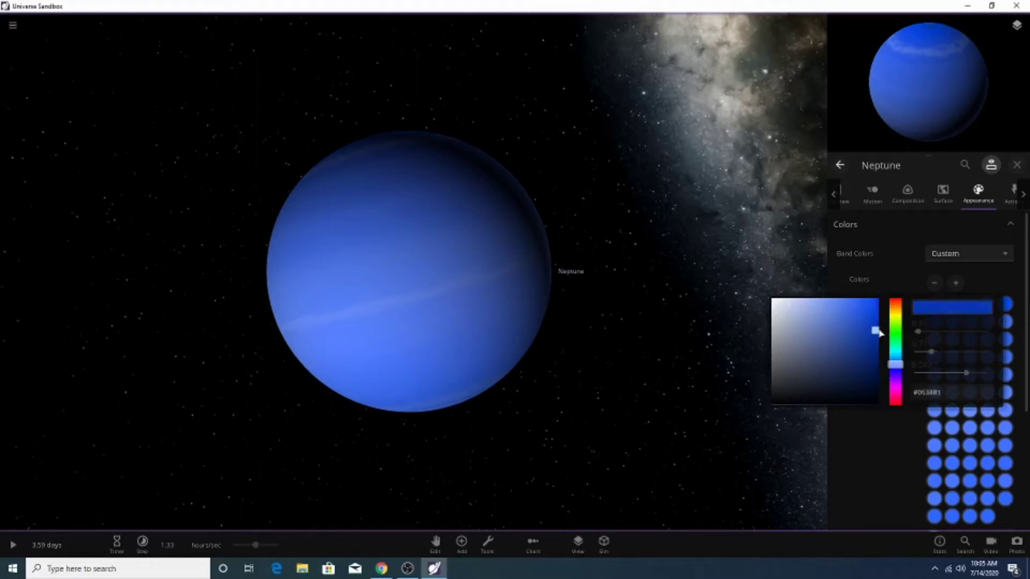
left_click(590, 245)
Change the second swatch of Neptune's Band Colors to a dark muted blue, near #1D44B1.
left_click(952, 305)
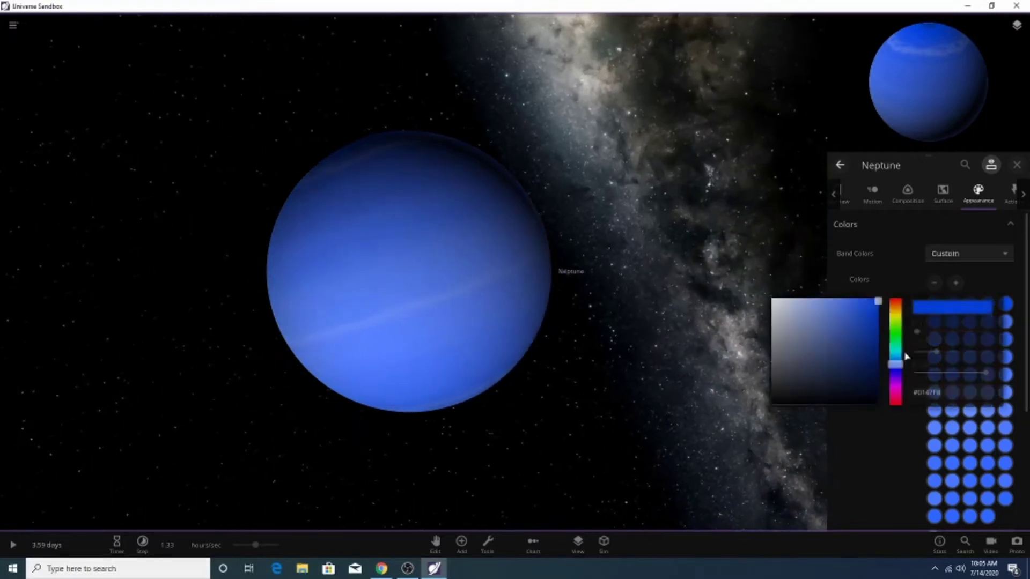
left_click(842, 332)
left_click(933, 290)
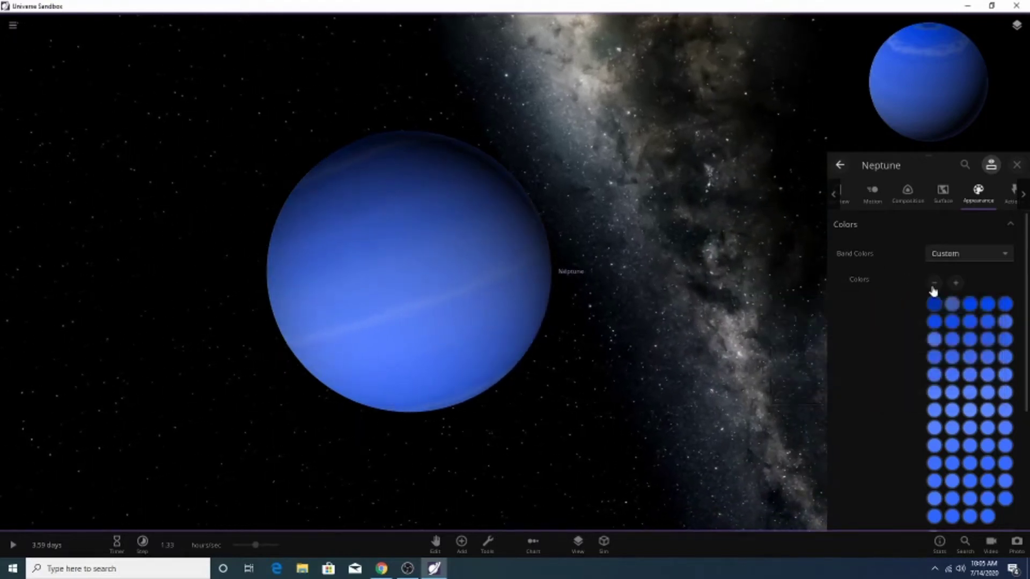
left_click(950, 309)
left_click(866, 333)
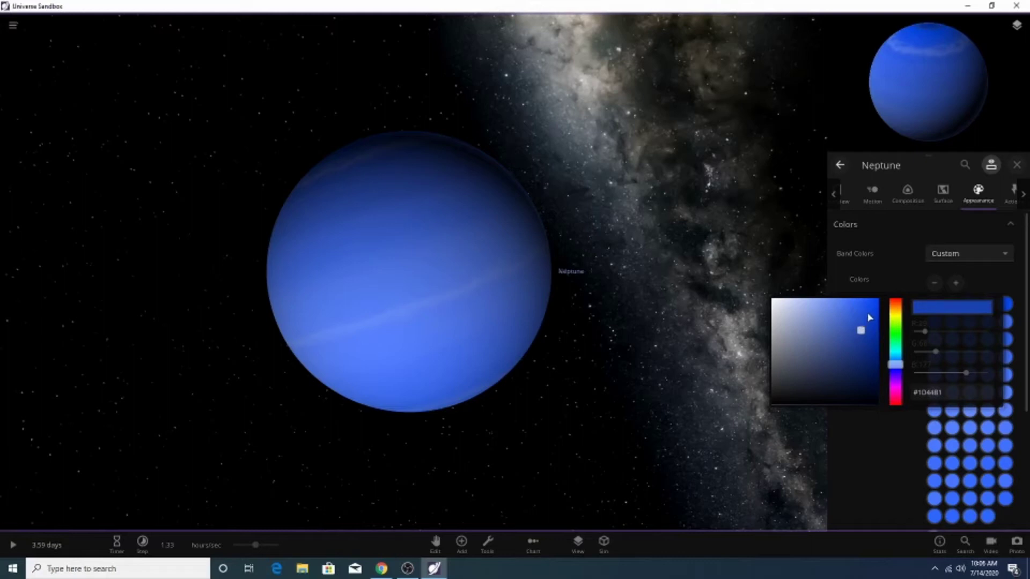
left_click(892, 249)
left_click_drag(693, 385, 809, 391)
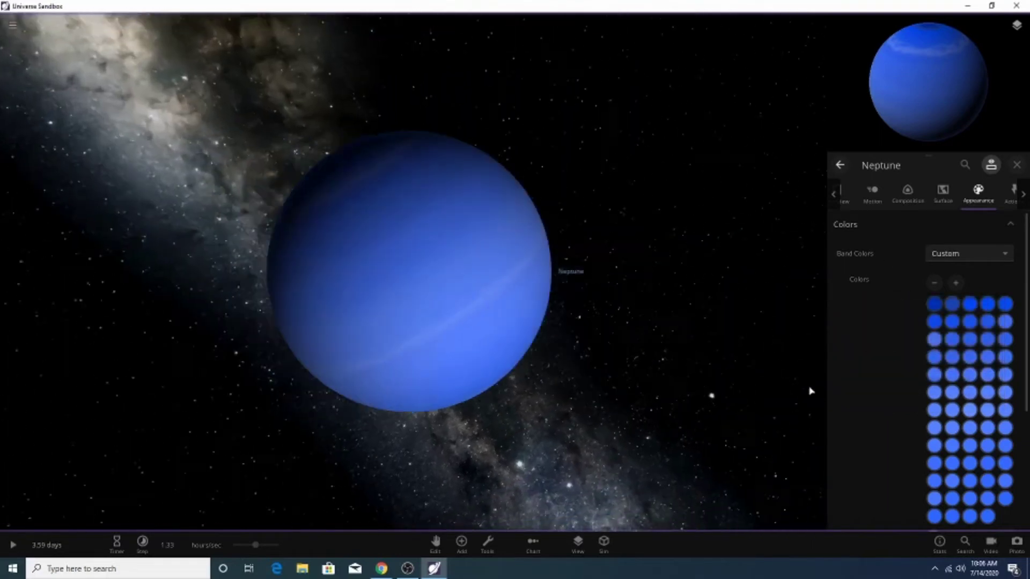
Darken the third swatch in the first row of Neptune's custom band colors to a deep navy blue.
left_click(970, 306)
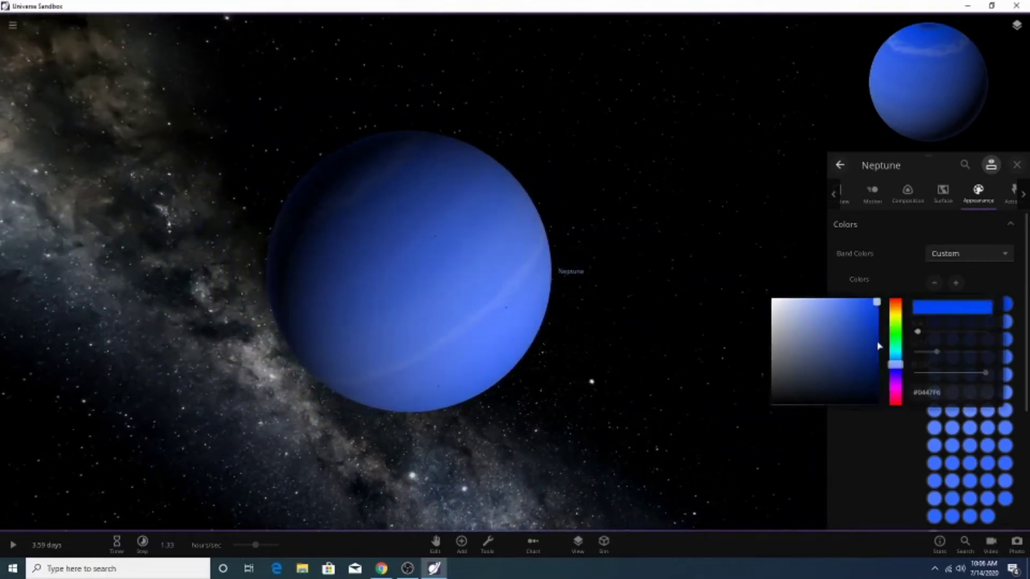
left_click_drag(864, 318, 876, 347)
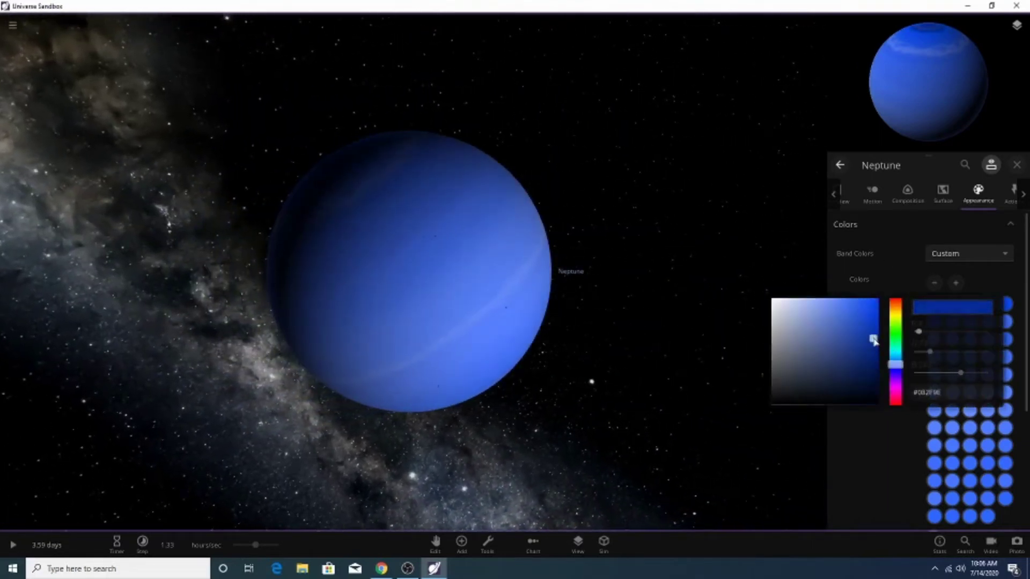
left_click_drag(577, 269, 563, 284)
scroll(563, 284, "down", 6)
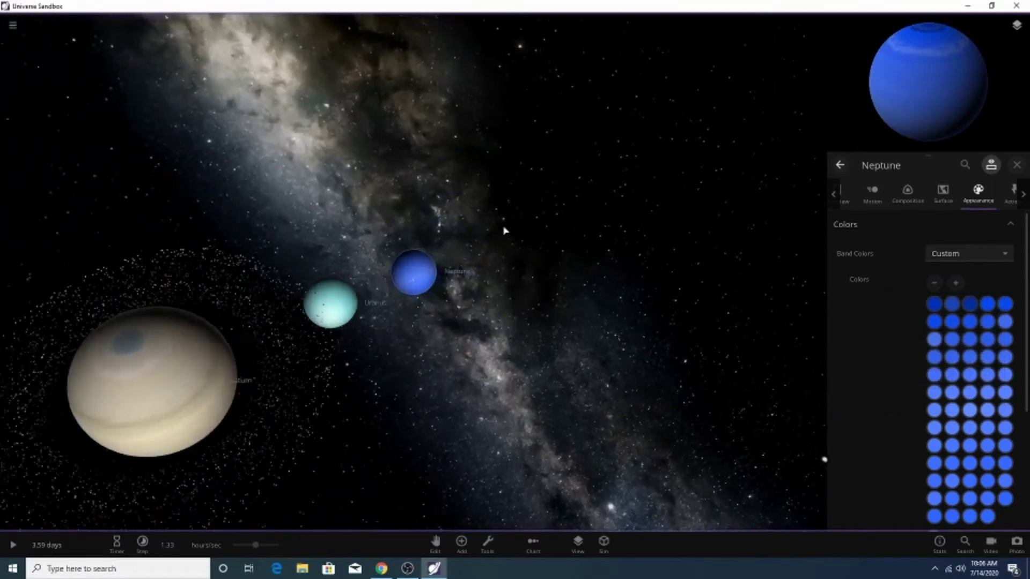
left_click_drag(503, 230, 515, 229)
scroll(516, 231, "up", 5)
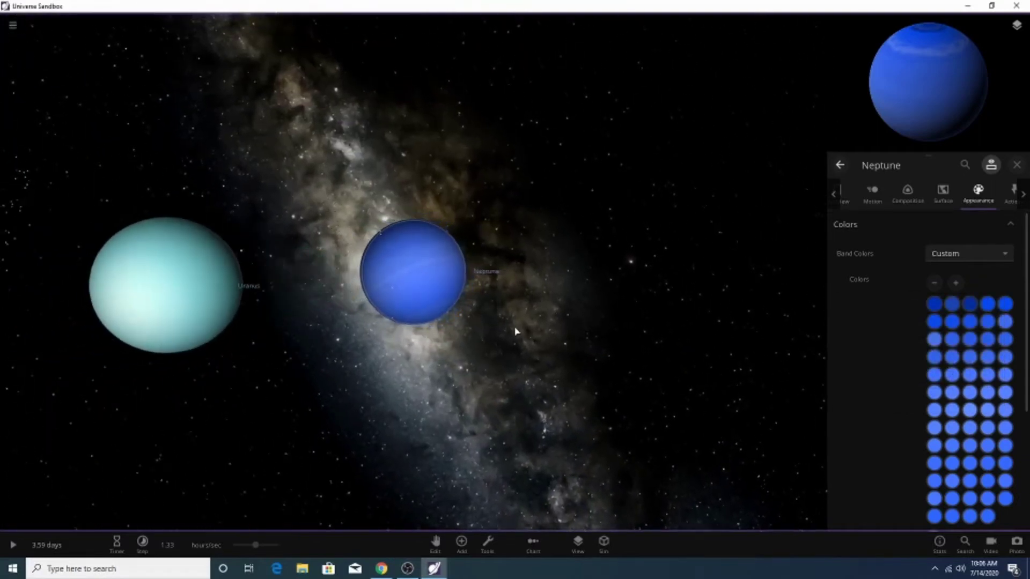
Change Neptune's interface color to a more saturated medium blue.
scroll(929, 397, "down", 3)
scroll(929, 397, "down", 3)
left_click(933, 350)
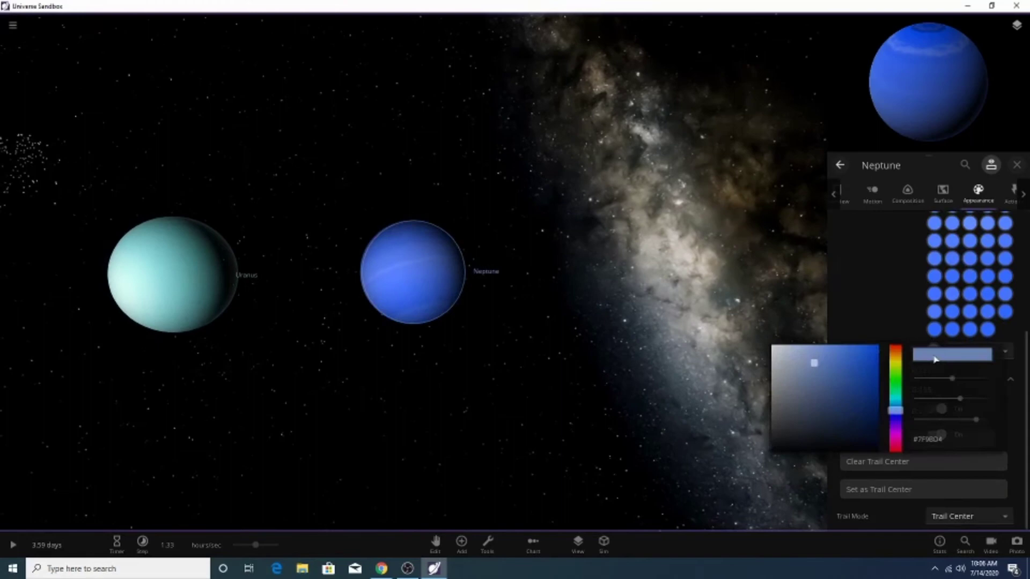
left_click(841, 382)
scroll(602, 310, "down", 8)
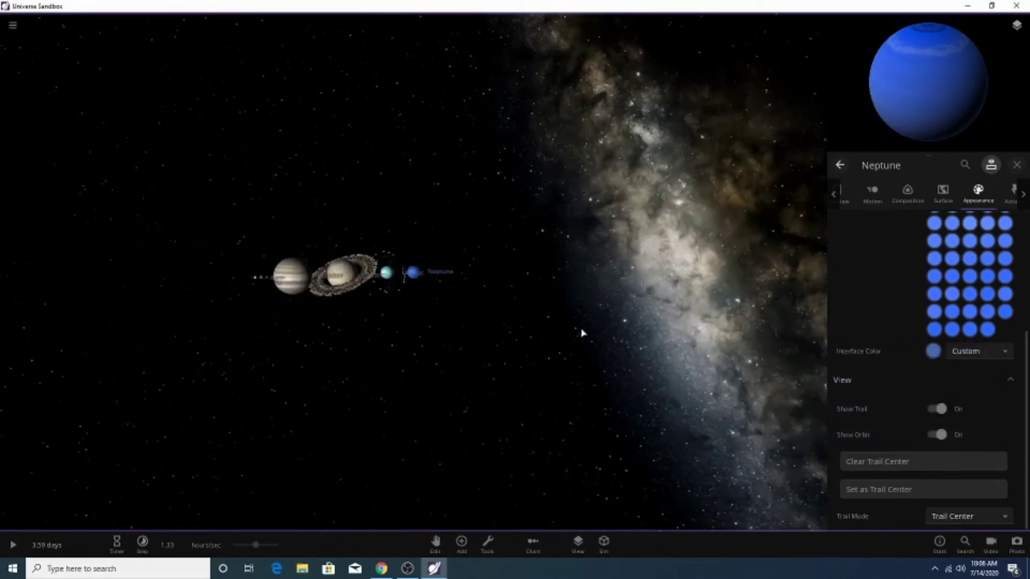
Add a still Pluto close to Neptune, on the side facing away from Uranus.
left_click(461, 541)
scroll(582, 275, "up", 3)
scroll(581, 278, "down", 2)
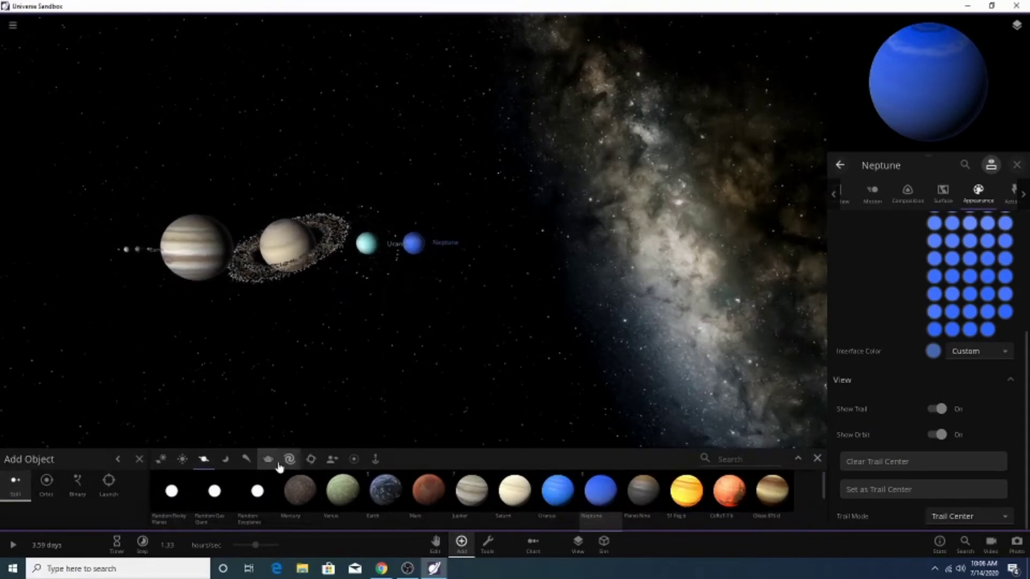
left_click(203, 462)
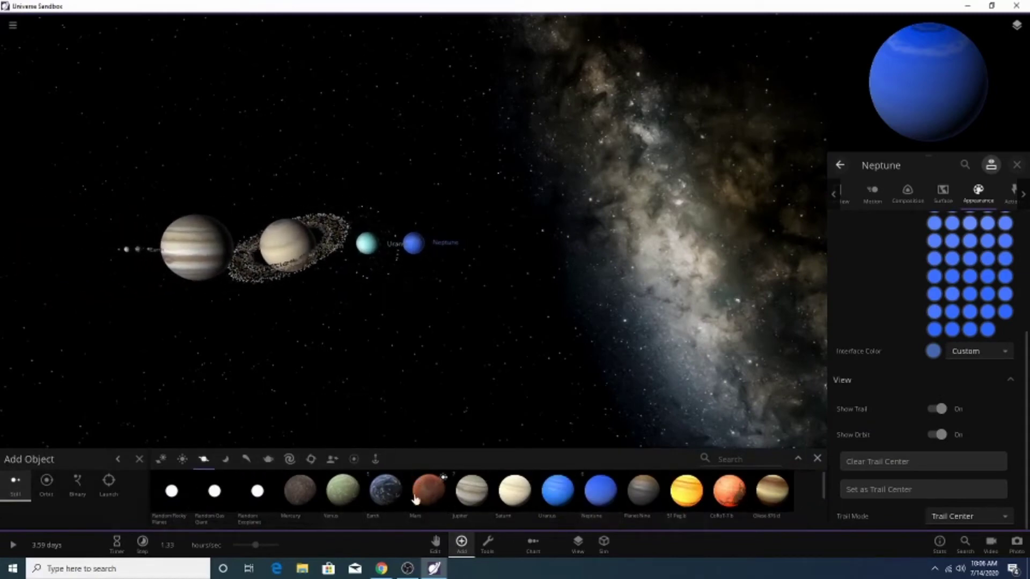
left_click(226, 460)
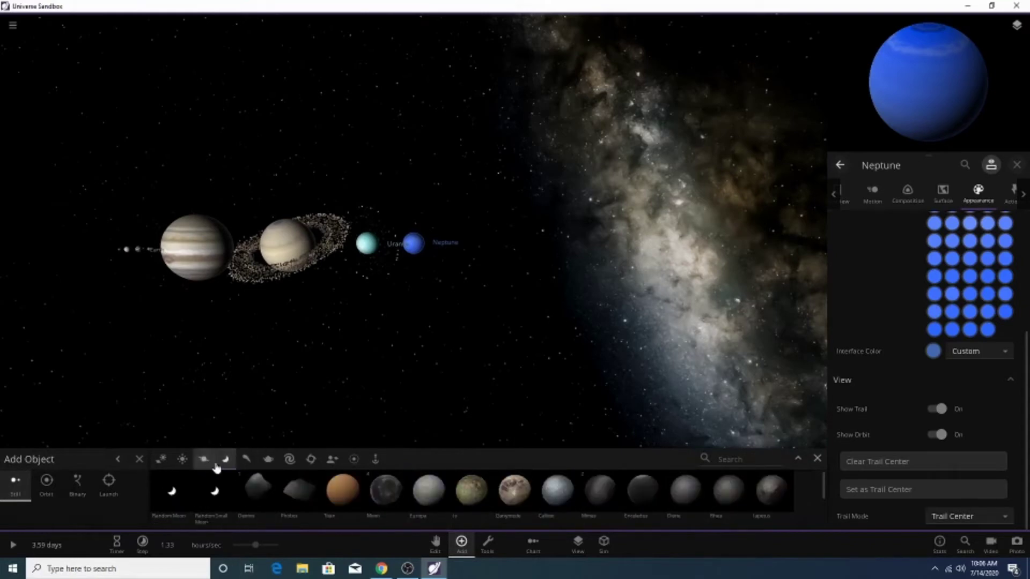
left_click(246, 459)
left_click(214, 490)
scroll(490, 257, "up", 5)
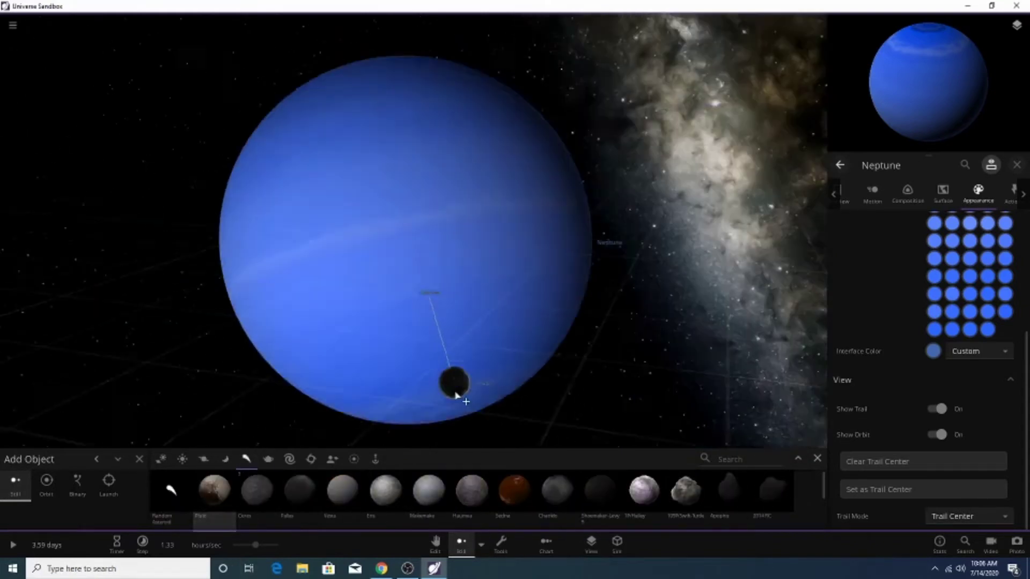
scroll(467, 392, "down", 5)
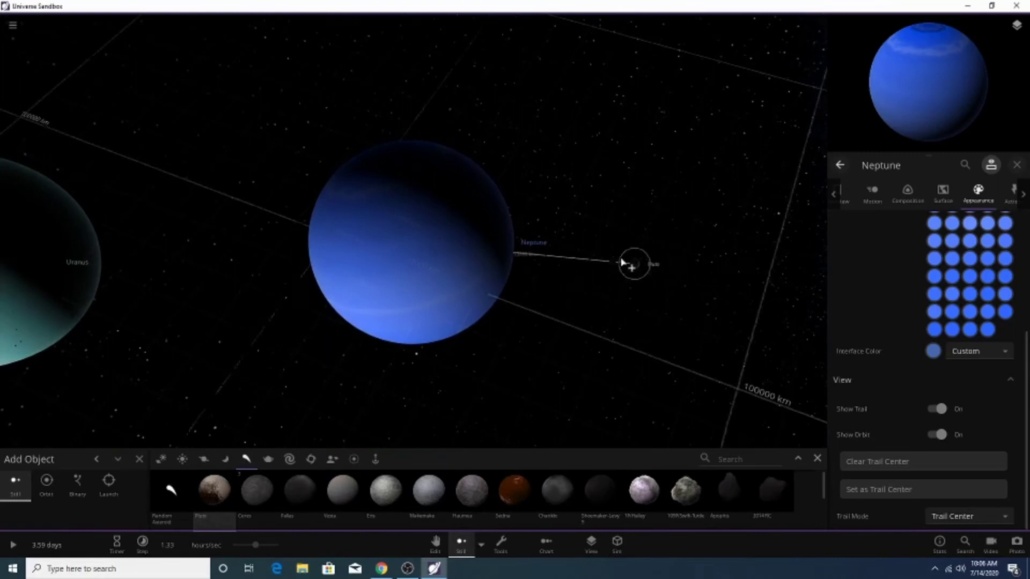
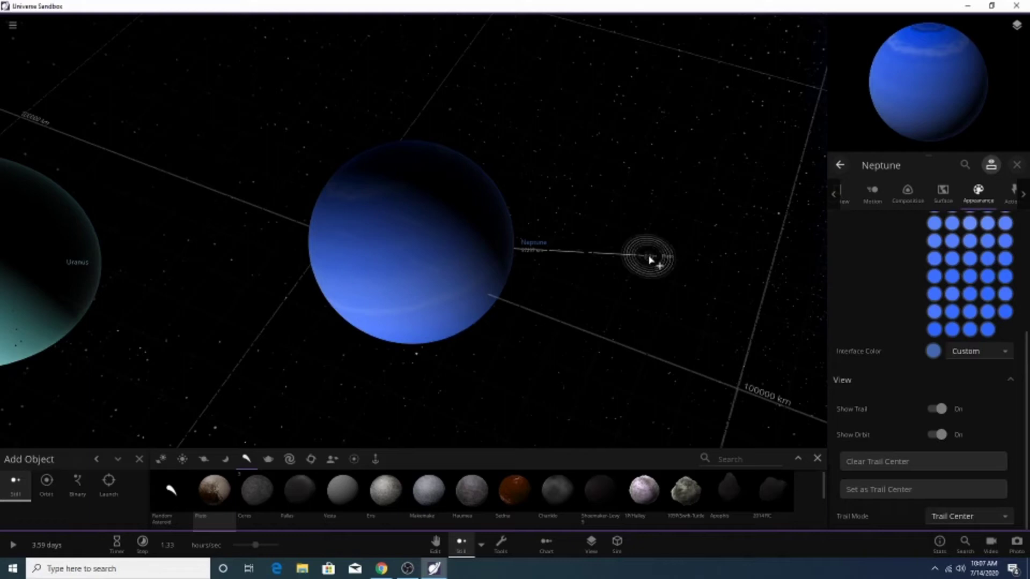
left_click(649, 258)
left_click(816, 459)
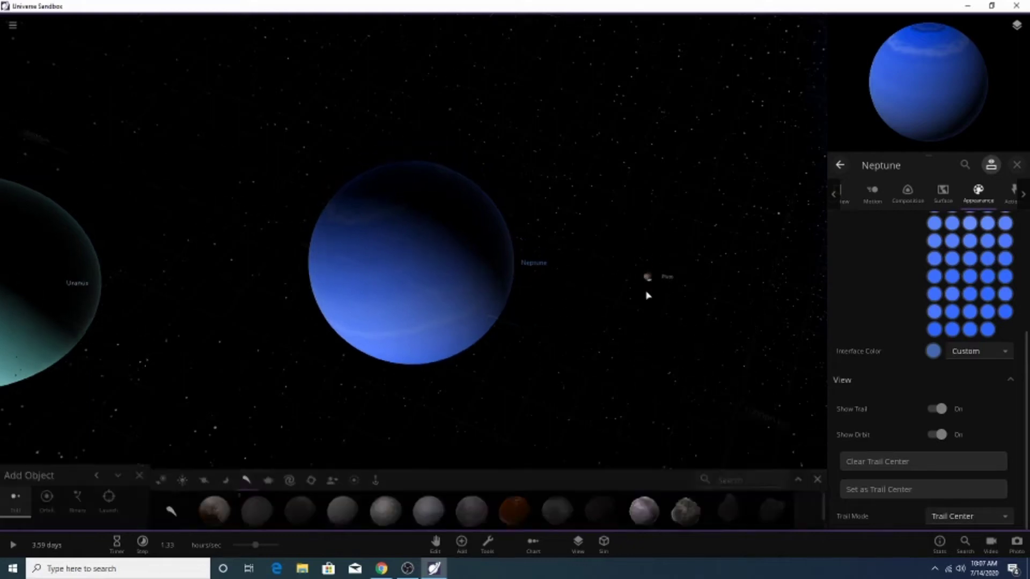
Focus the view on Pluto and open its appearance settings.
left_click(642, 301)
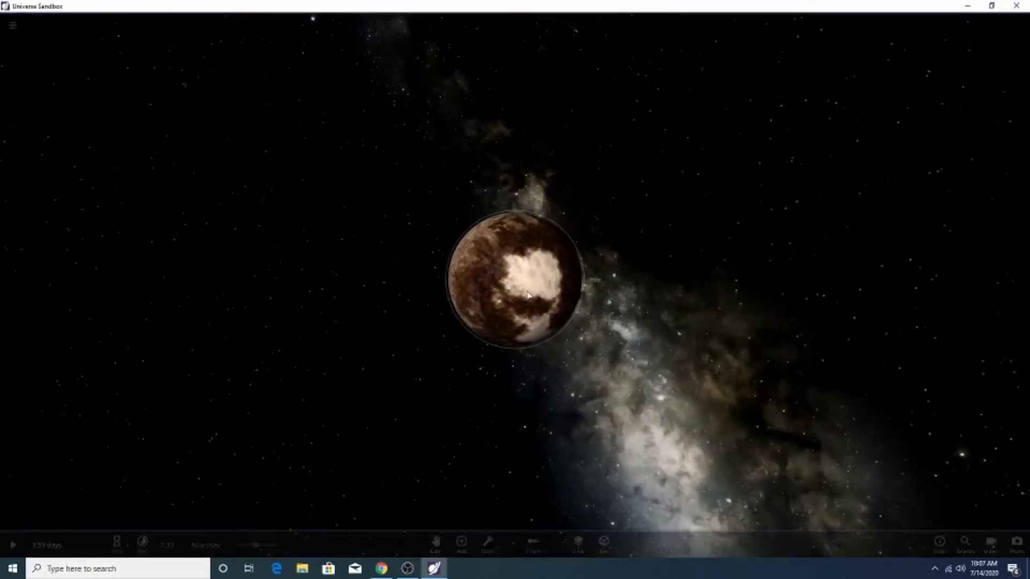
left_click_drag(395, 349, 524, 368)
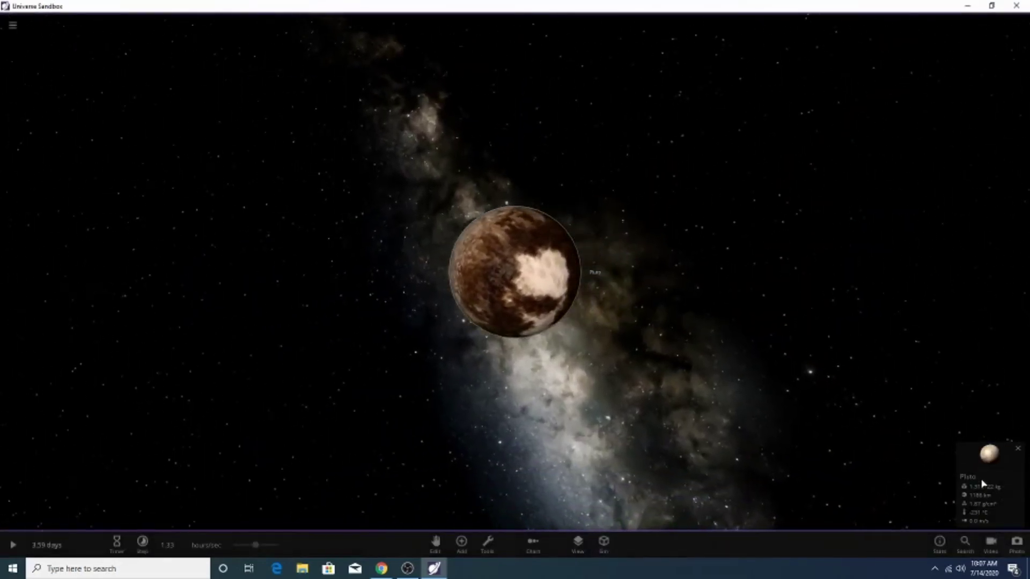
left_click(972, 485)
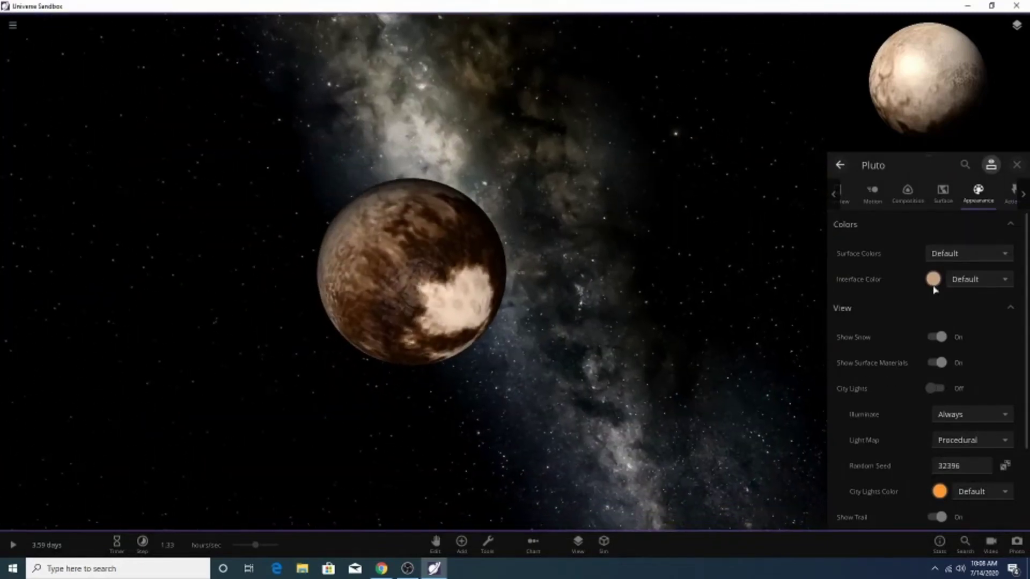
Try custom surface colors on Pluto and restore the default ones.
left_click(933, 284)
left_click(917, 263)
left_click(981, 256)
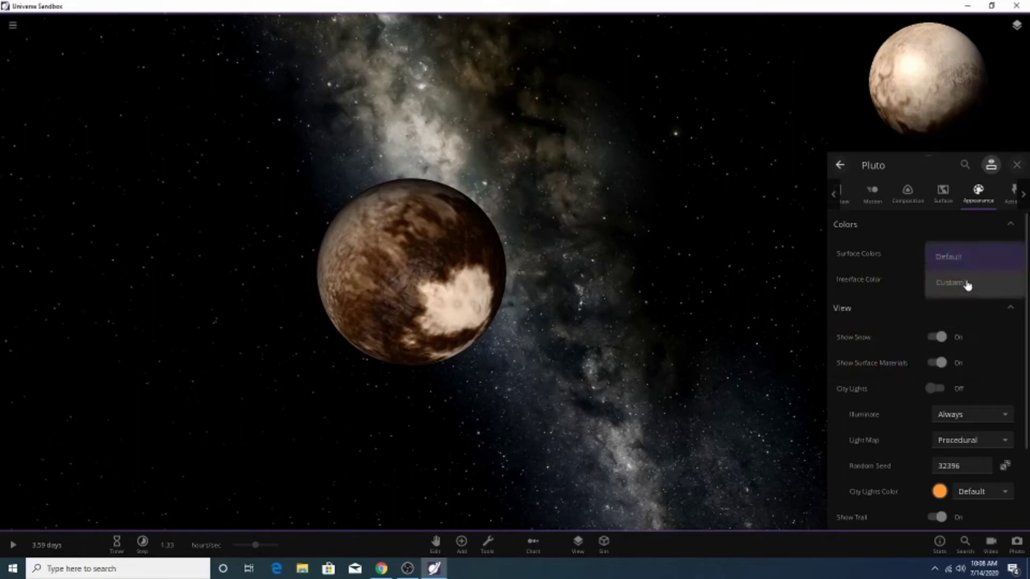
left_click(968, 284)
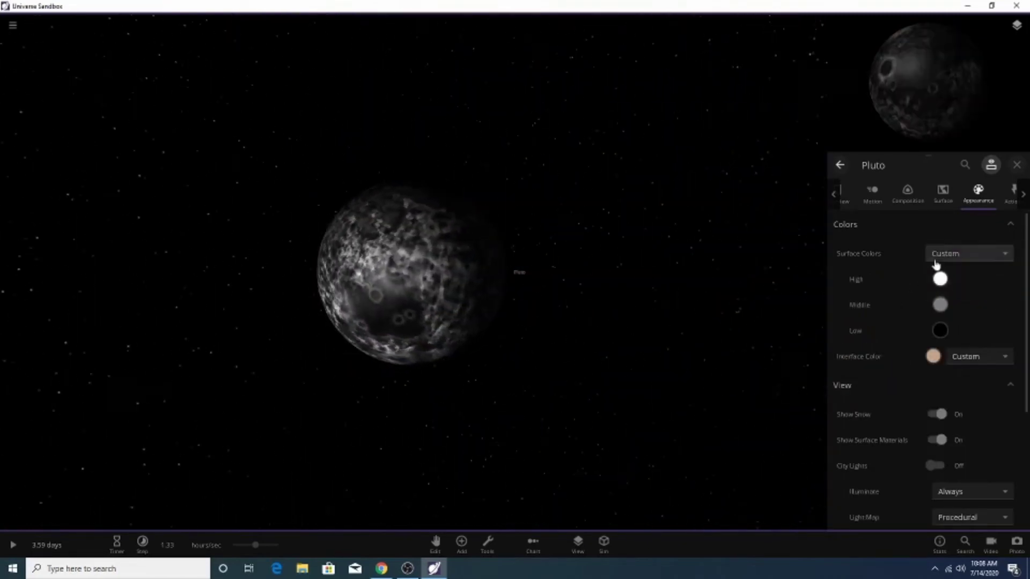
left_click(957, 254)
left_click(949, 231)
Change Pluto's interface color to a more saturated orange-brown.
left_click_drag(623, 314, 693, 356)
scroll(693, 355, "down", 3)
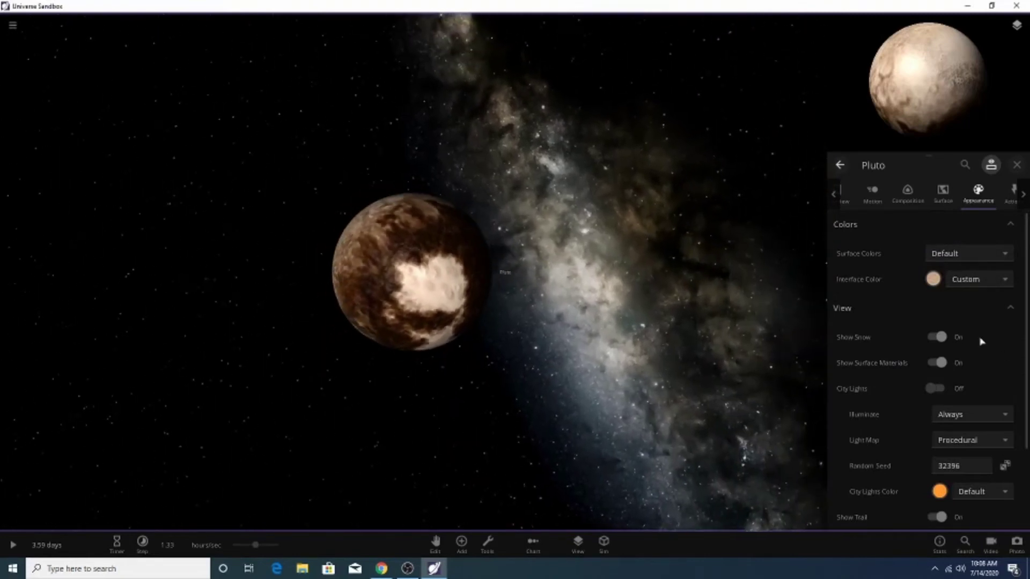
left_click_drag(804, 381, 906, 391)
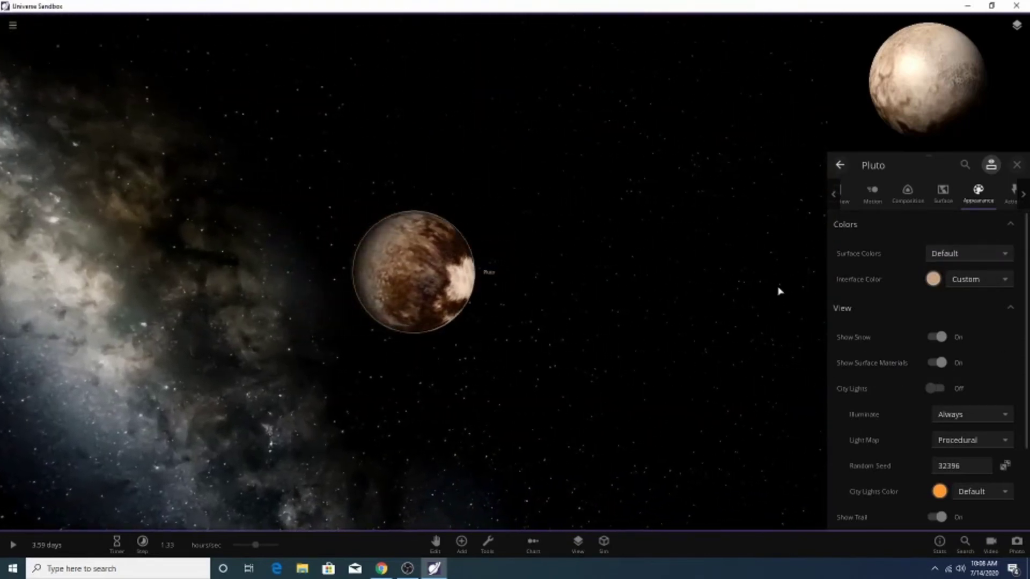
left_click(932, 285)
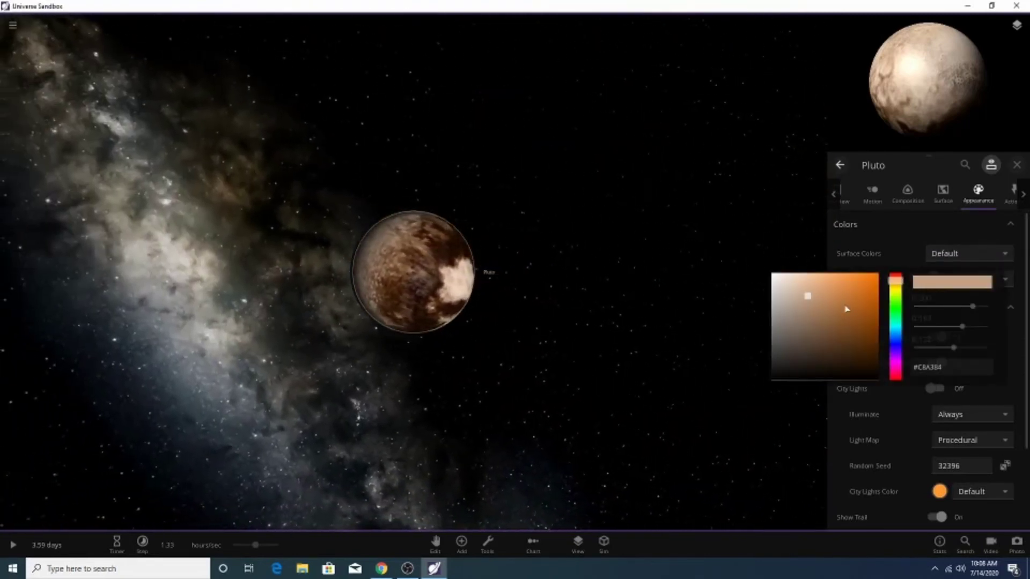
mouse_move(844, 308)
left_mouse_down()
mouse_move(830, 301)
mouse_move(836, 297)
left_mouse_up()
left_click(638, 327)
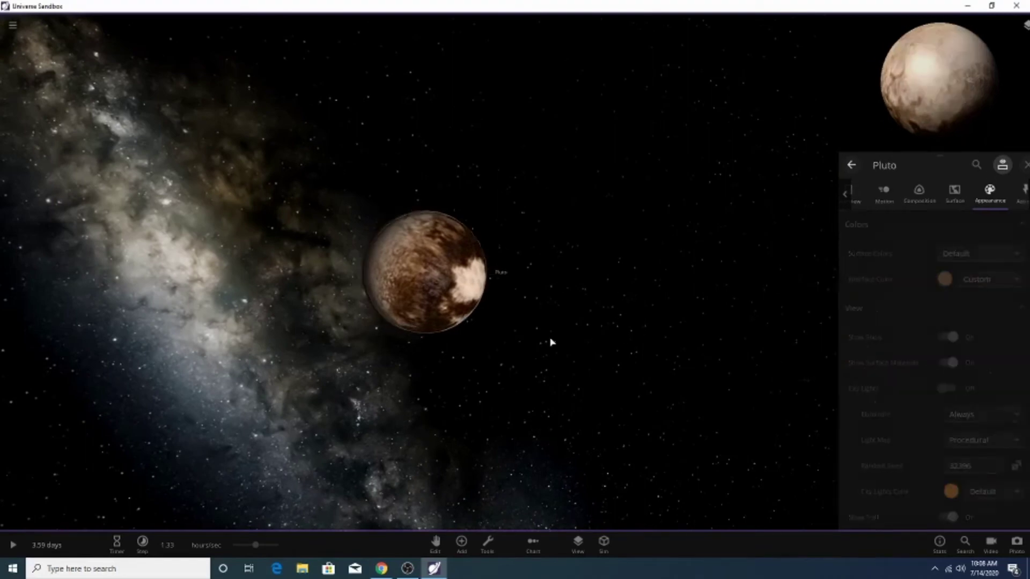
left_click_drag(552, 343, 515, 323)
scroll(512, 292, "down", 3)
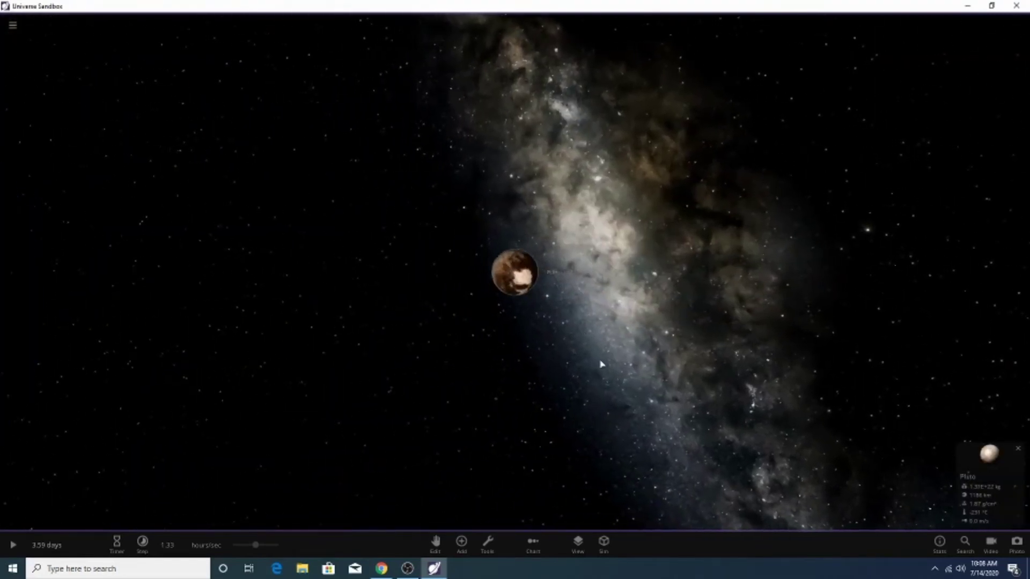
scroll(601, 364, "up", 3)
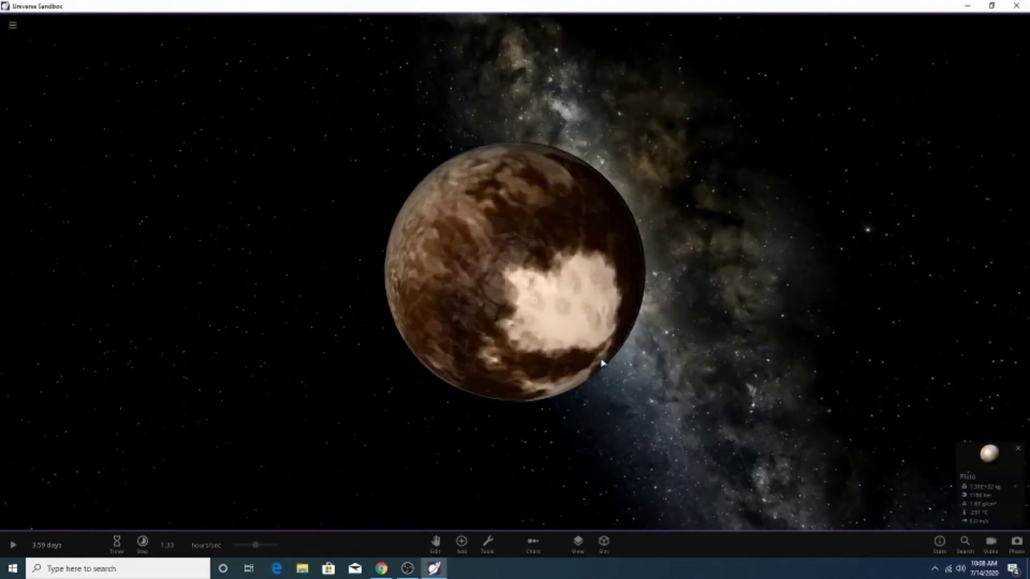
scroll(600, 365, "down", 2)
left_click(462, 541)
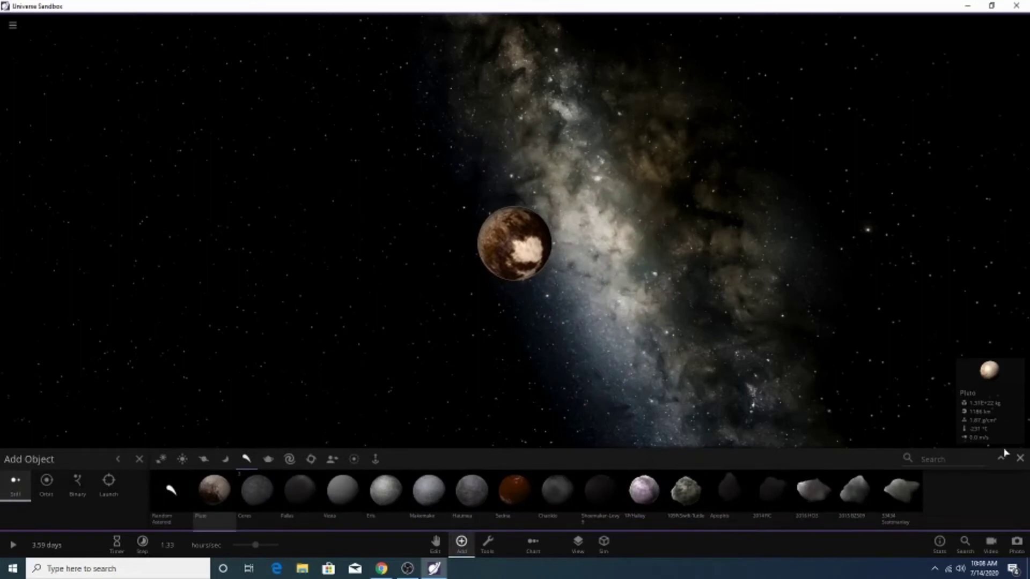
left_click(1020, 459)
scroll(820, 402, "down", 3)
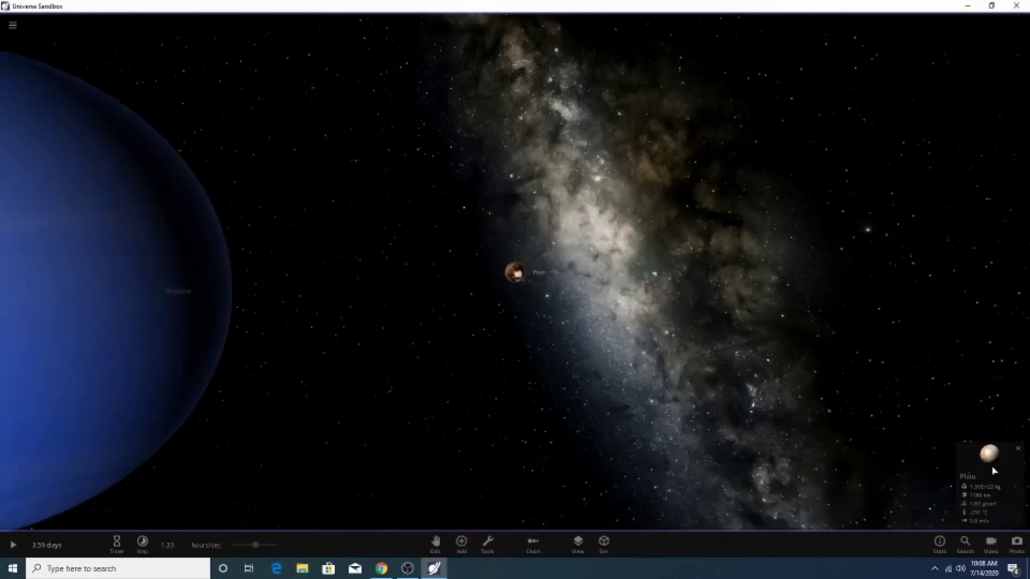
Reopen Pluto's properties and add a still Ceres beside Pluto, on the side facing away from Neptune.
left_click(991, 461)
scroll(499, 479, "down", 5)
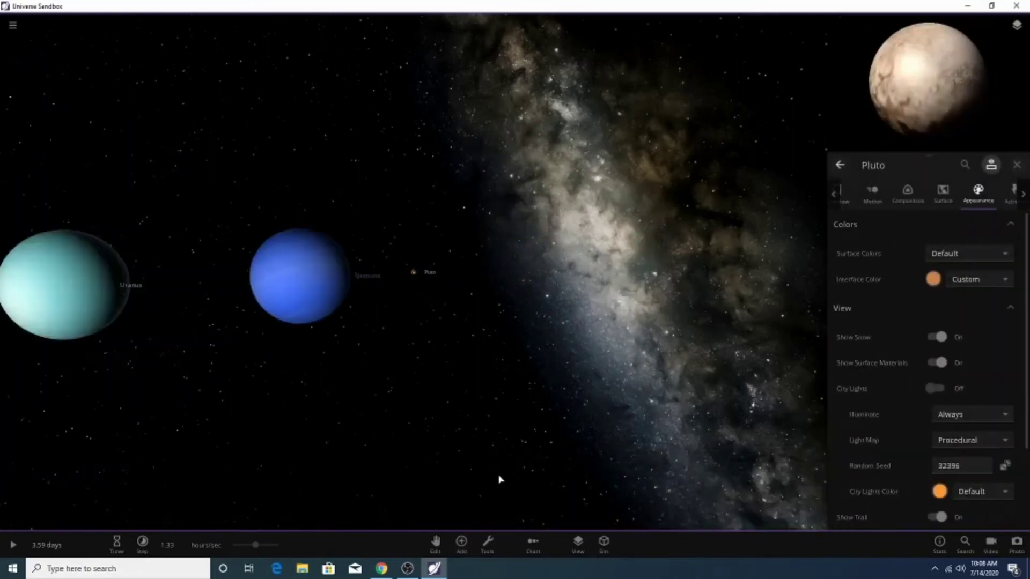
left_click(461, 542)
scroll(517, 338, "up", 8)
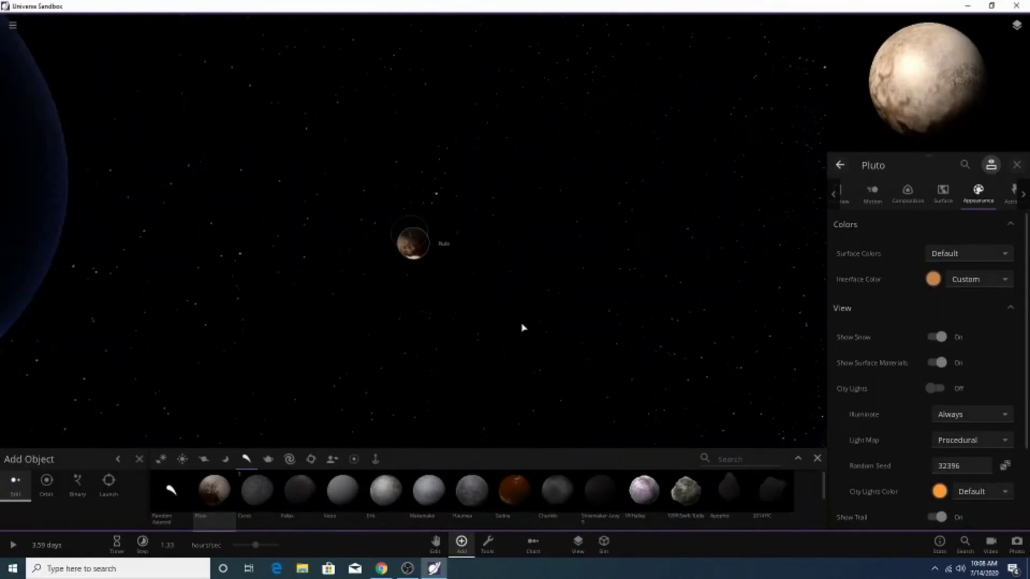
left_click(262, 494)
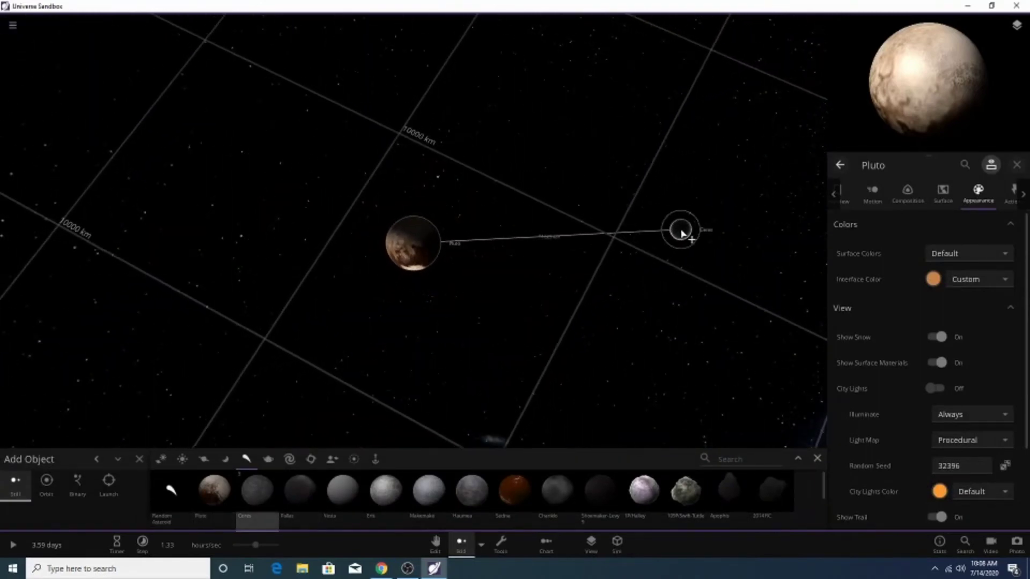
left_click(661, 234)
left_click(817, 458)
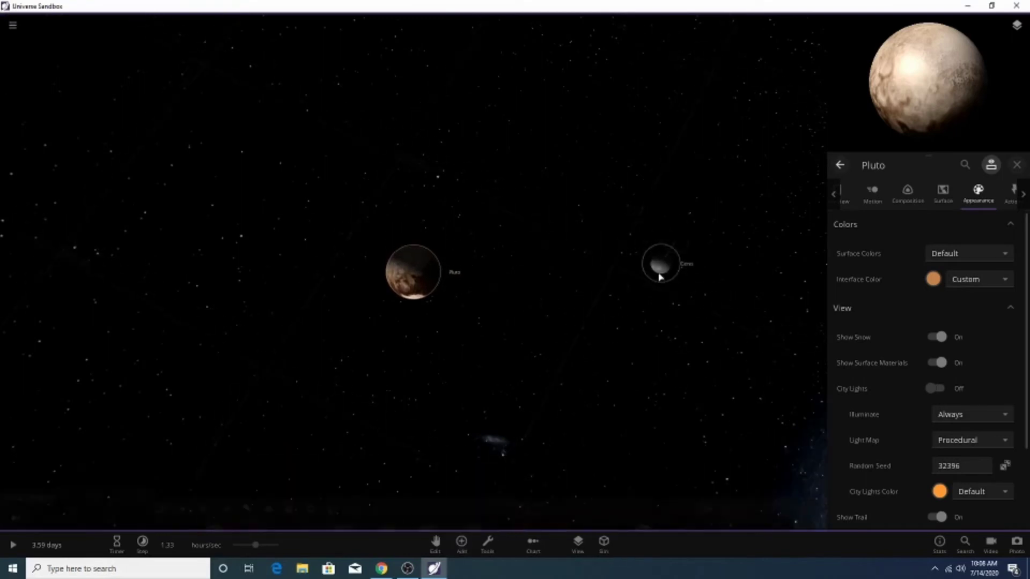
Focus on Ceres and change its interface color to the pale blue-grey #A3B8B9.
left_click(659, 276)
left_click_drag(614, 395, 649, 206)
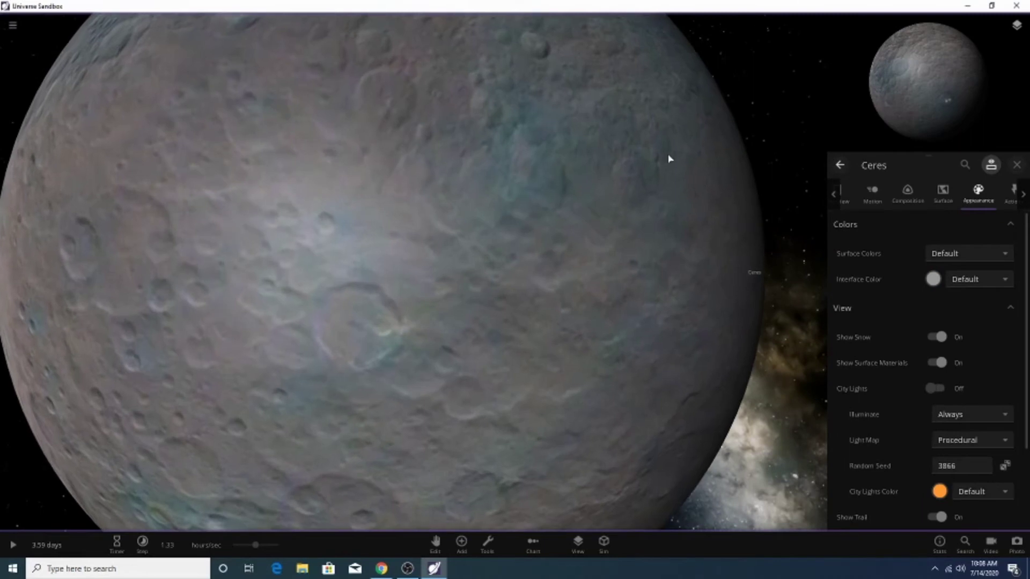
scroll(669, 156, "down", 5)
left_click(932, 279)
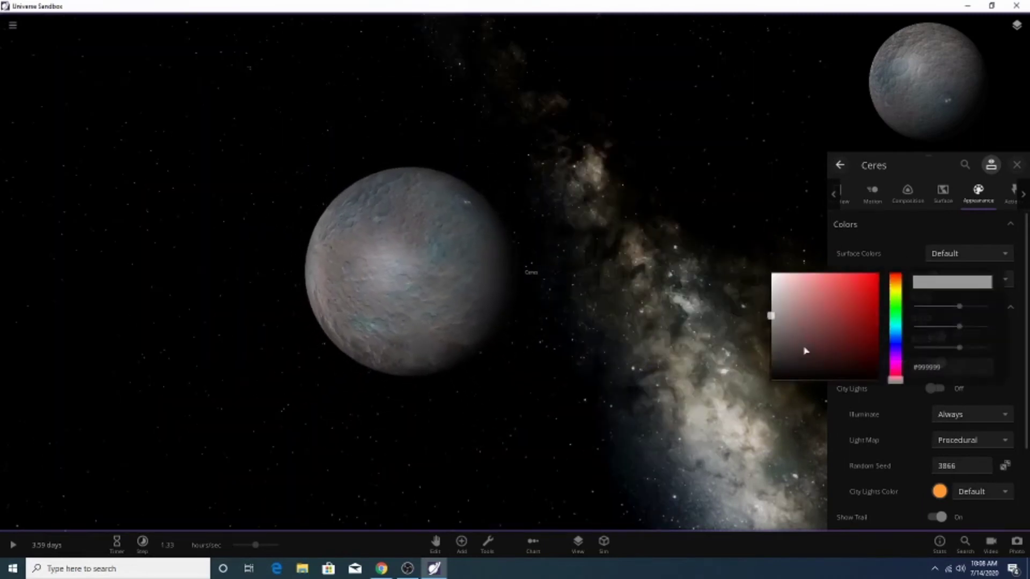
left_click(895, 337)
left_click(796, 317)
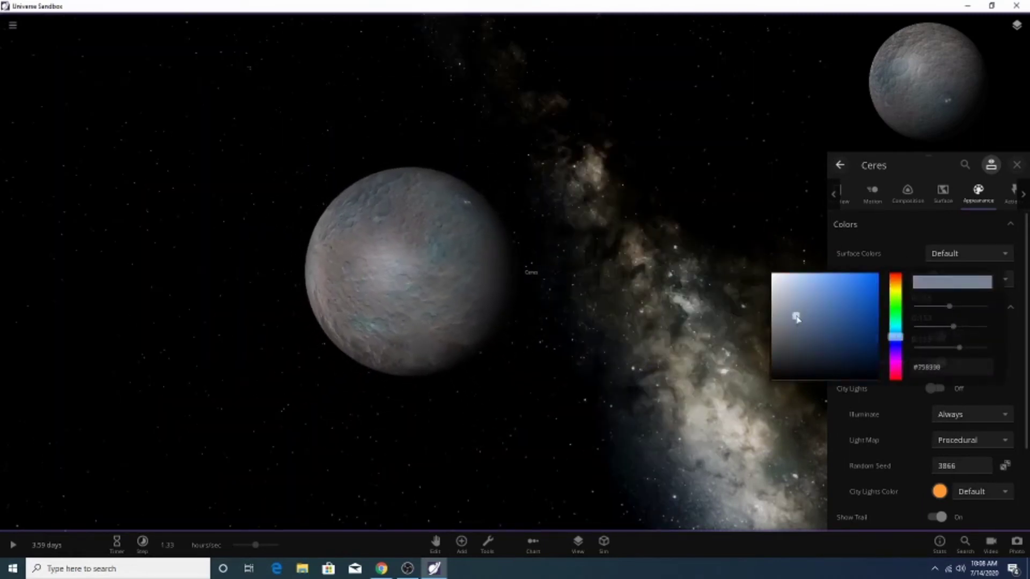
left_click_drag(797, 317, 784, 302)
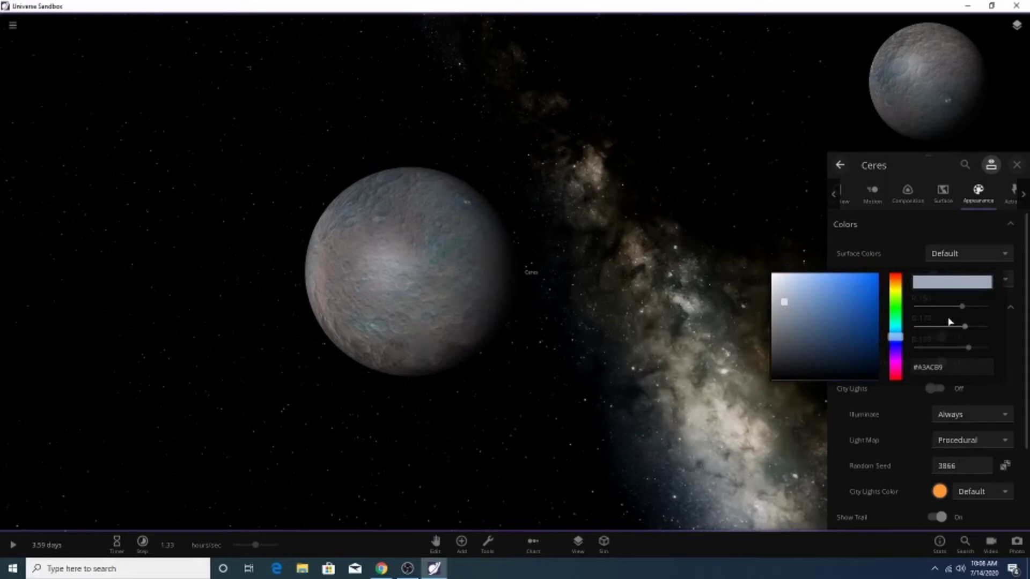
left_click(895, 327)
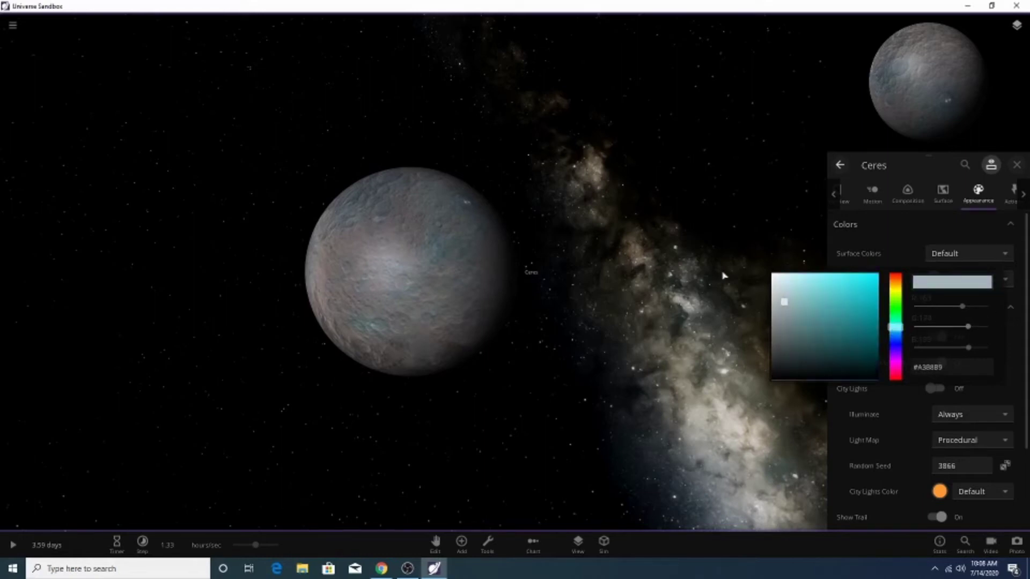
Shift Ceres's interface color to a slightly more saturated pale teal.
left_click(791, 304)
left_click_drag(791, 303, 796, 306)
left_click_drag(593, 241, 620, 306)
Add a still Eris beside Ceres, on the side facing away from Pluto.
scroll(305, 434, "down", 5)
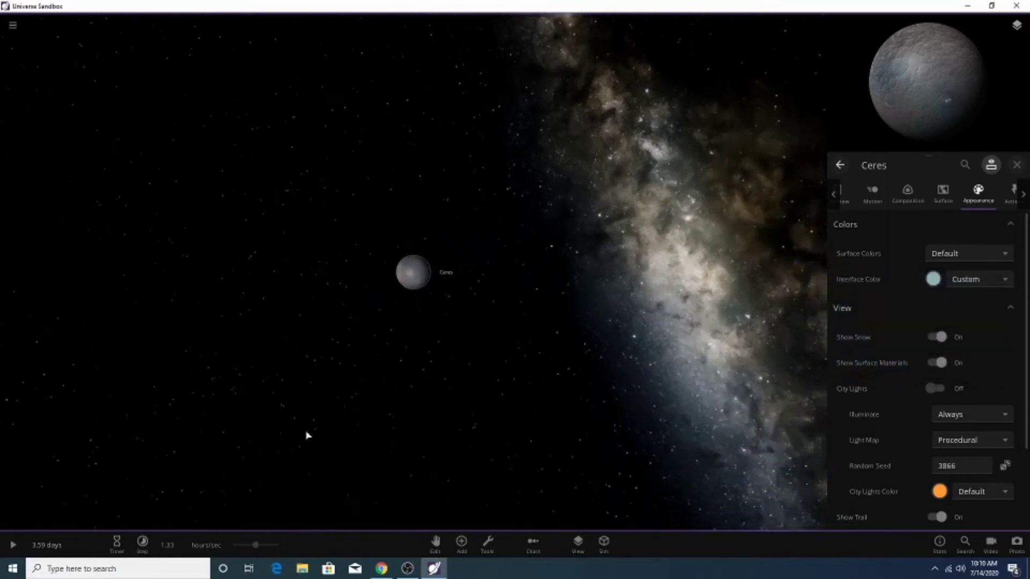
left_click(461, 541)
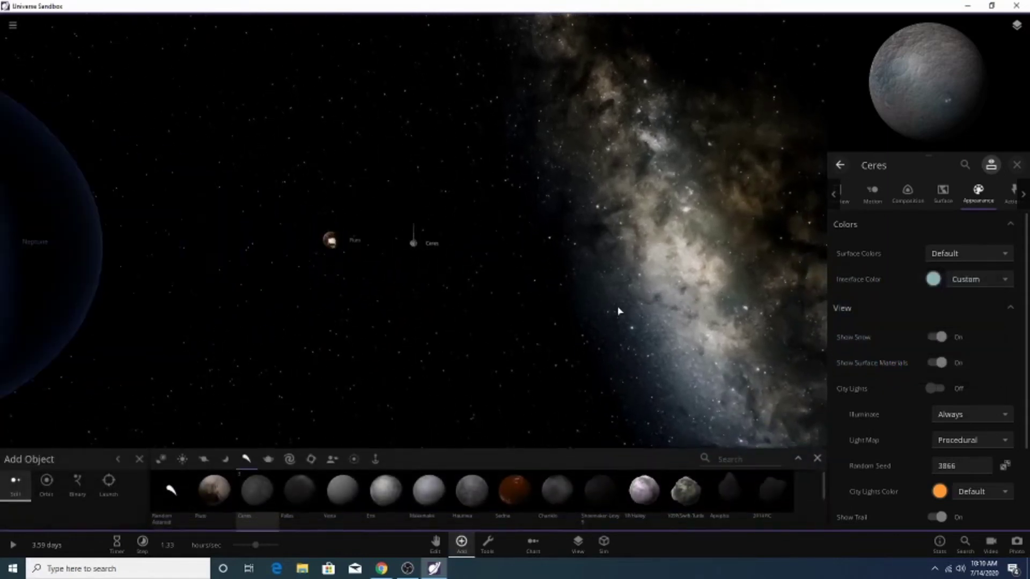
left_click(386, 490)
scroll(563, 281, "up", 5)
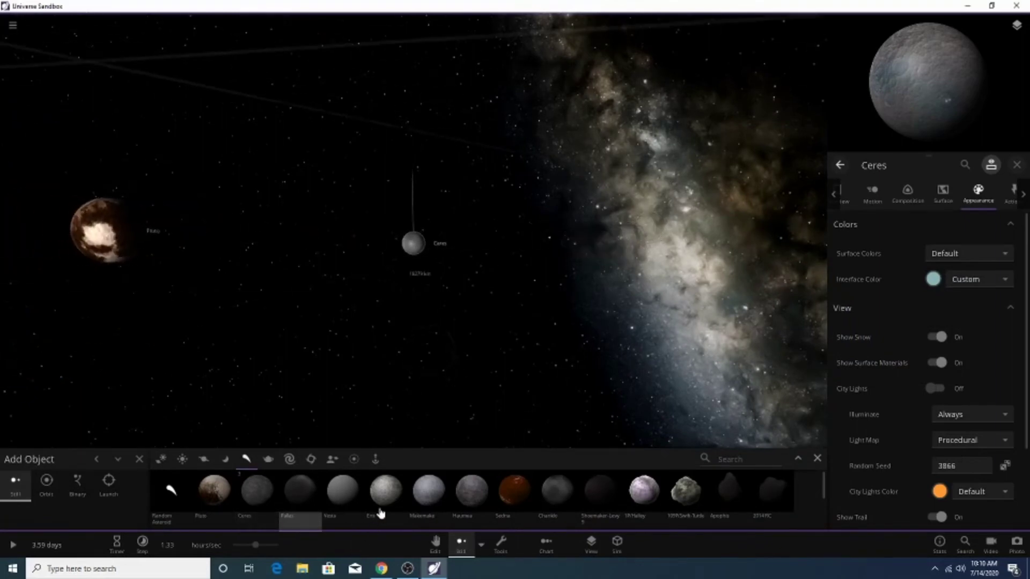
scroll(643, 223, "down", 5)
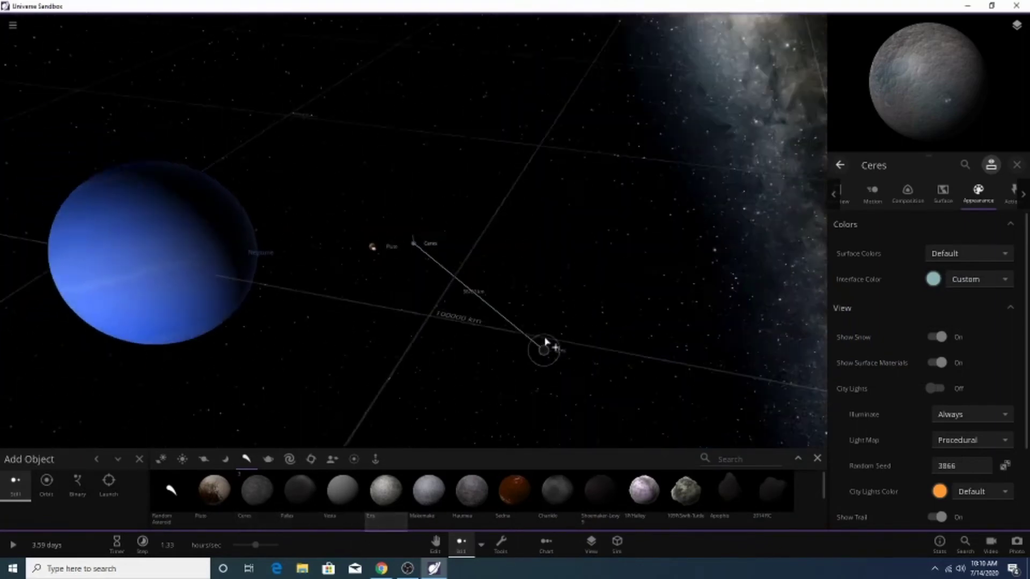
left_click(458, 239)
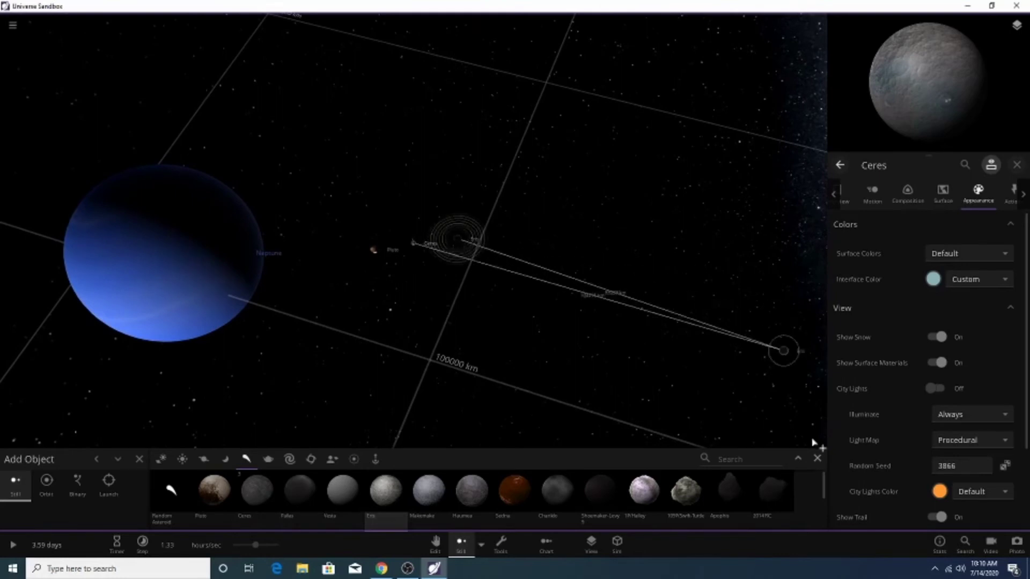
left_click(815, 459)
Focus on Eris and change its High surface color to white.
left_click(457, 269)
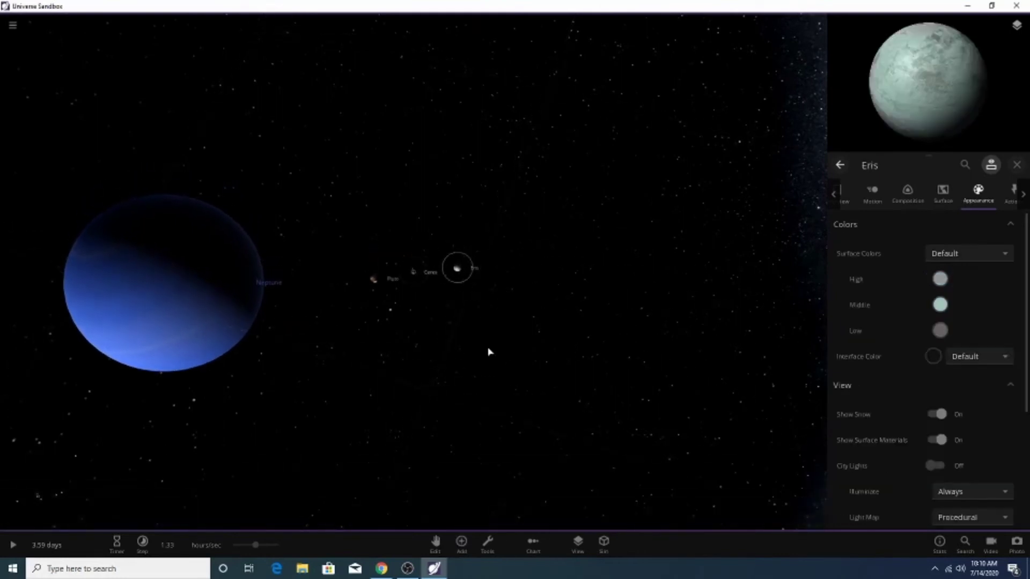
left_click(939, 279)
left_click_drag(813, 296, 733, 230)
left_click(858, 219)
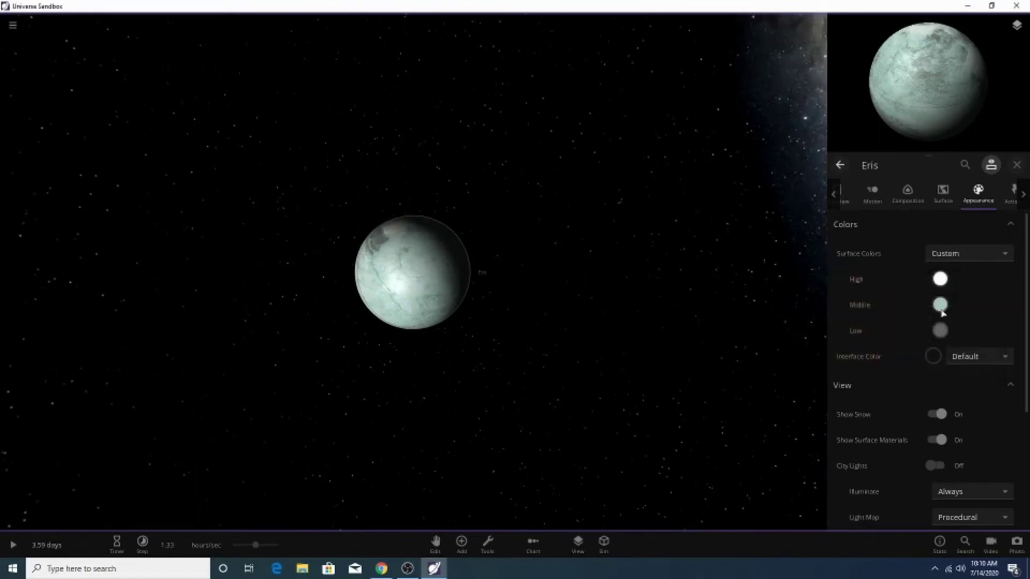
Change Eris's Middle and Low surface colors to neutral light grey and its High color to #FEFEFE.
left_click(940, 308)
left_click_drag(813, 316, 782, 302)
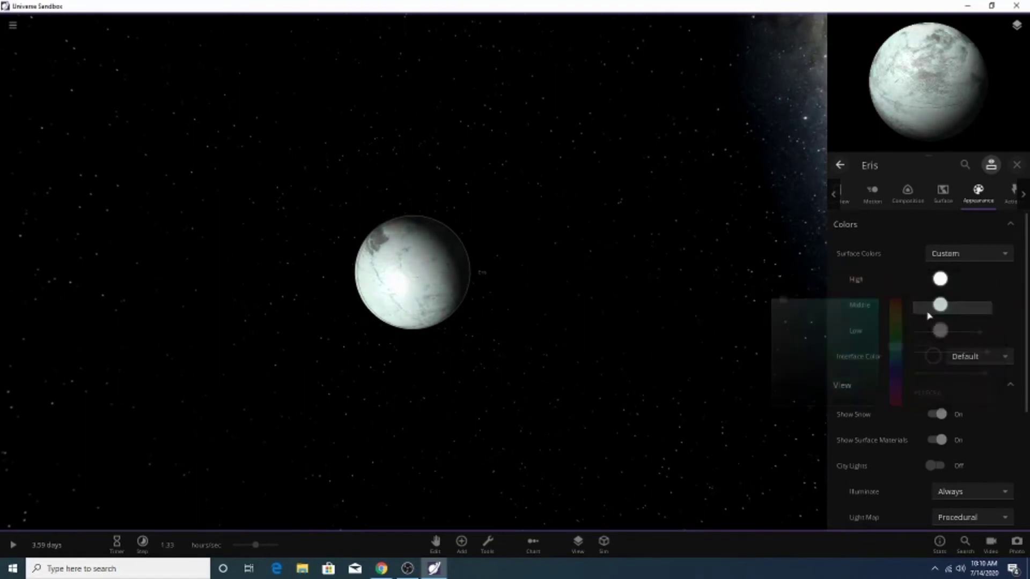
left_click(937, 304)
left_click(940, 304)
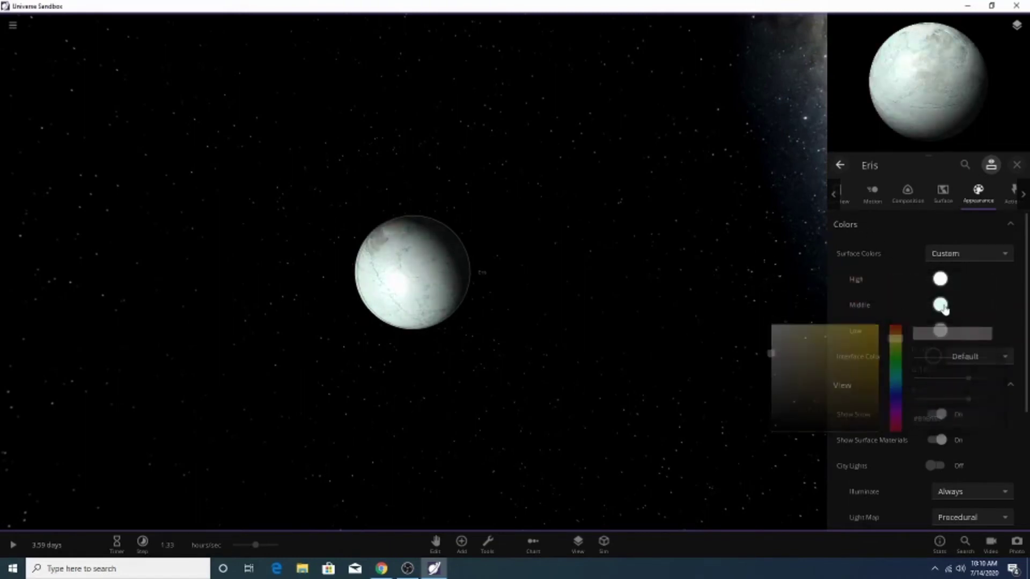
left_click(835, 253)
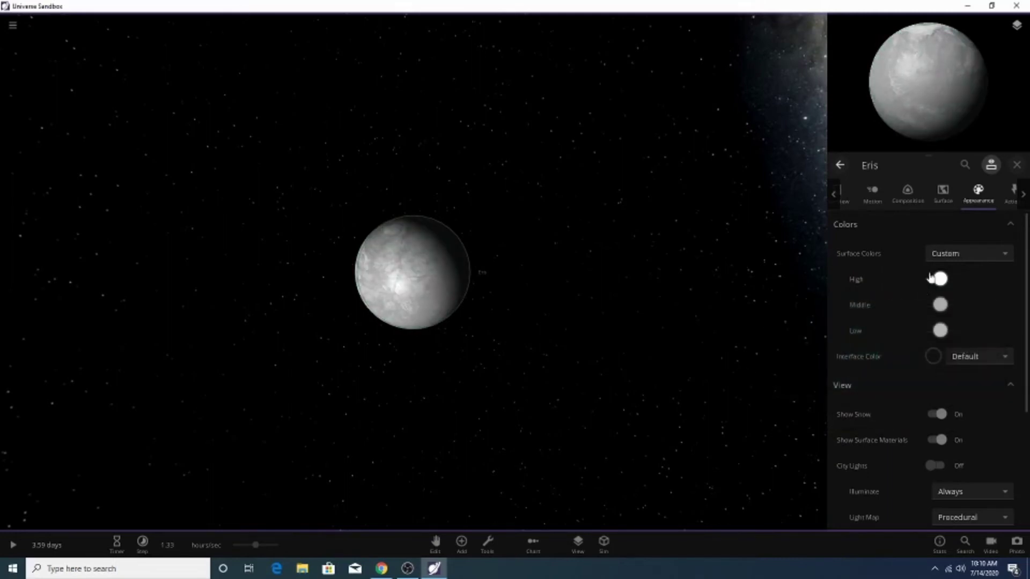
left_click(938, 278)
left_click_drag(748, 299, 738, 236)
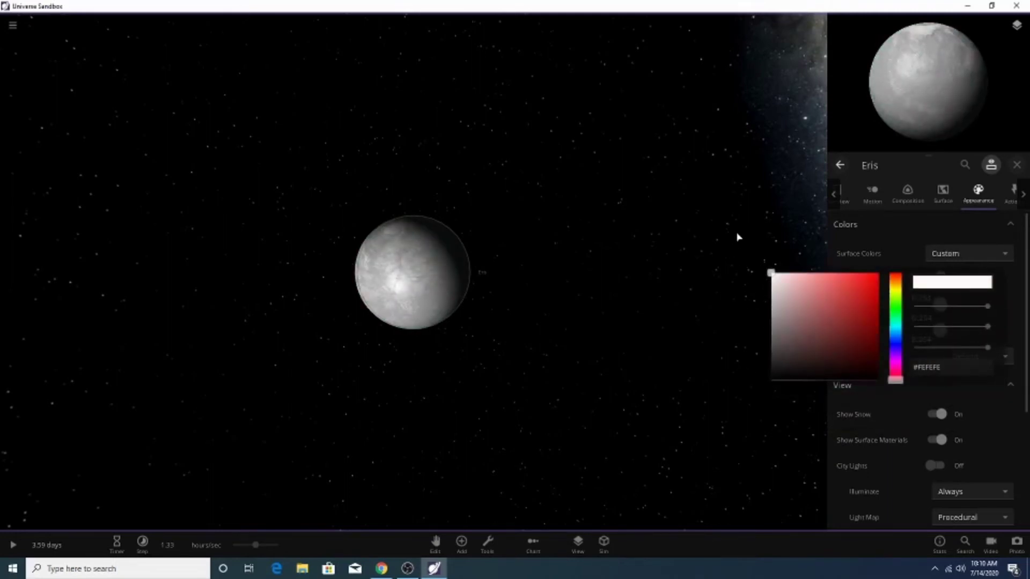
Change Eris's interface color to a near-white grey.
left_click_drag(597, 275, 762, 304)
left_click(929, 360)
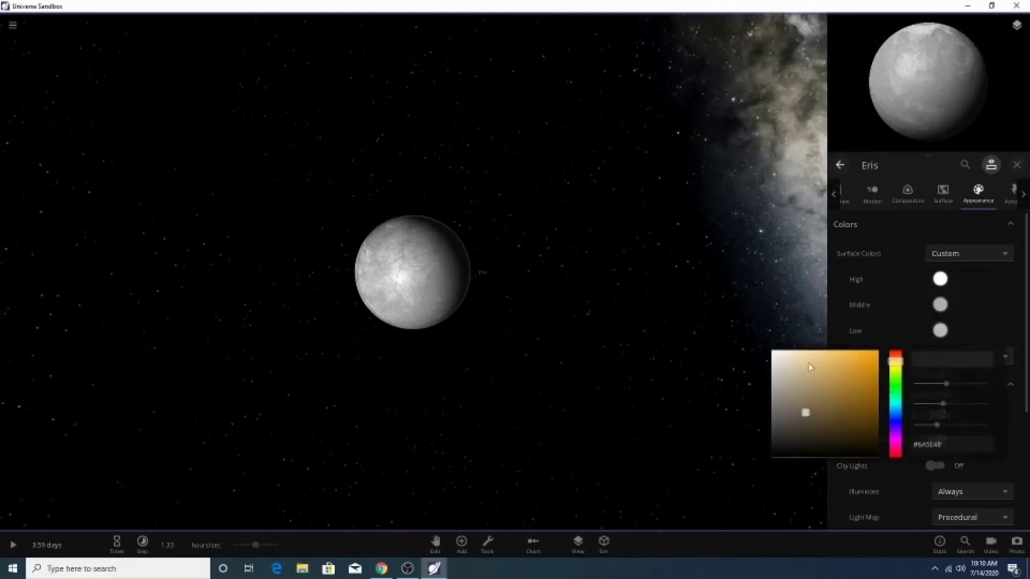
left_click(808, 362)
left_click(747, 360)
Add a still Makemake beside Eris, on the side facing away from Ceres.
scroll(482, 301, "down", 6)
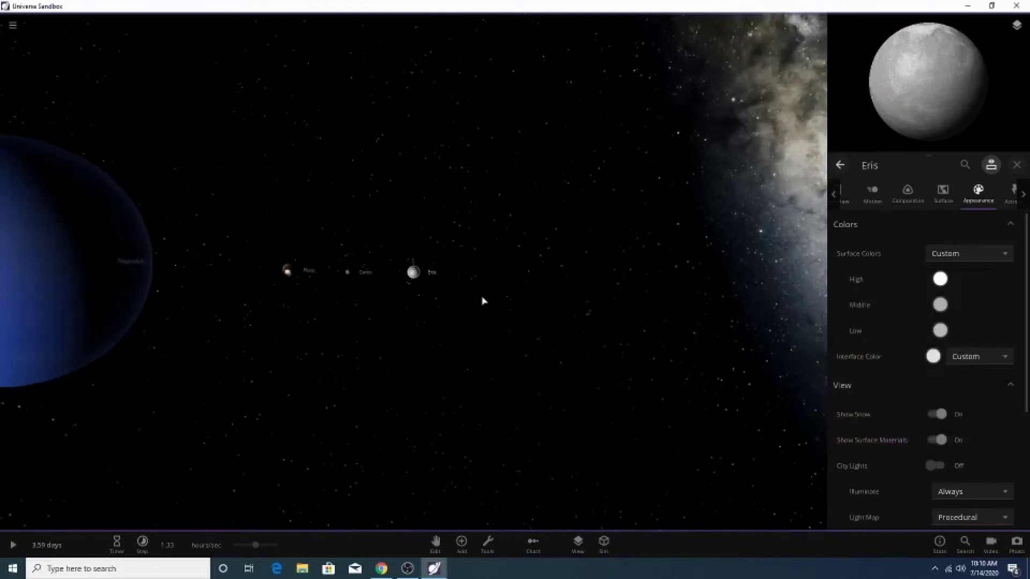
mouse_move(434, 367)
left_mouse_down()
mouse_move(455, 372)
mouse_move(445, 384)
left_mouse_up()
scroll(445, 384, "up", 4)
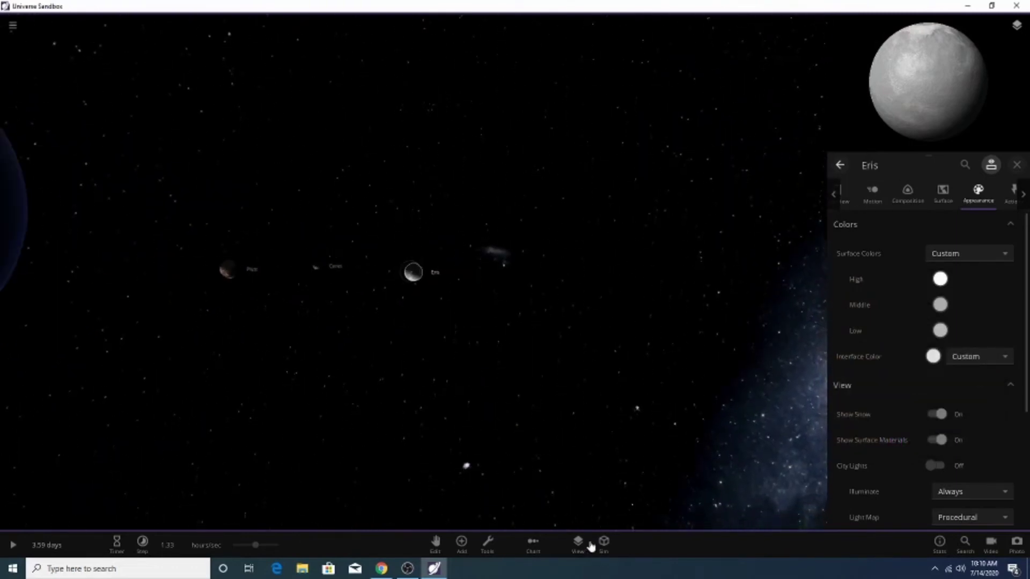
left_click(475, 543)
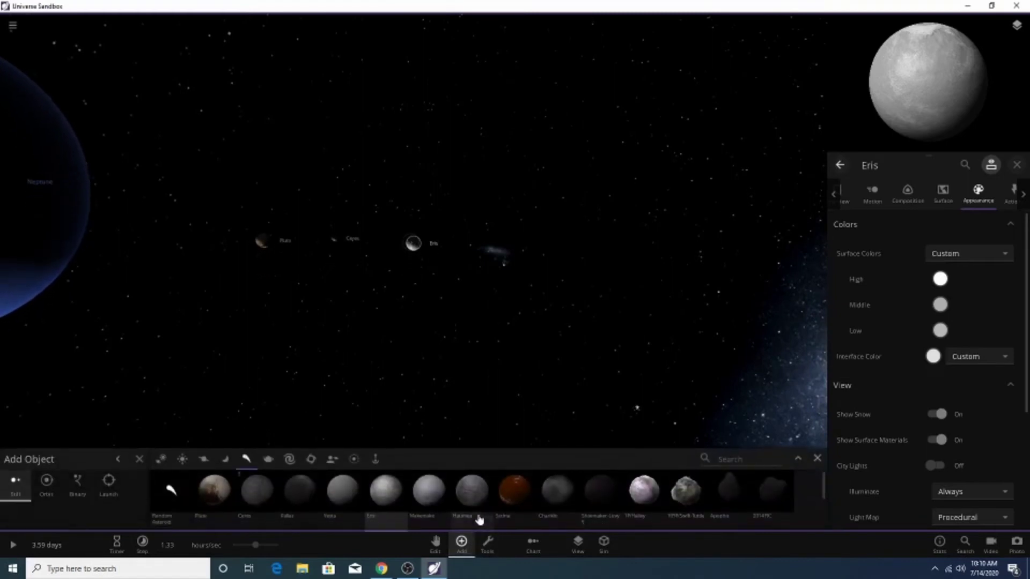
left_click(427, 501)
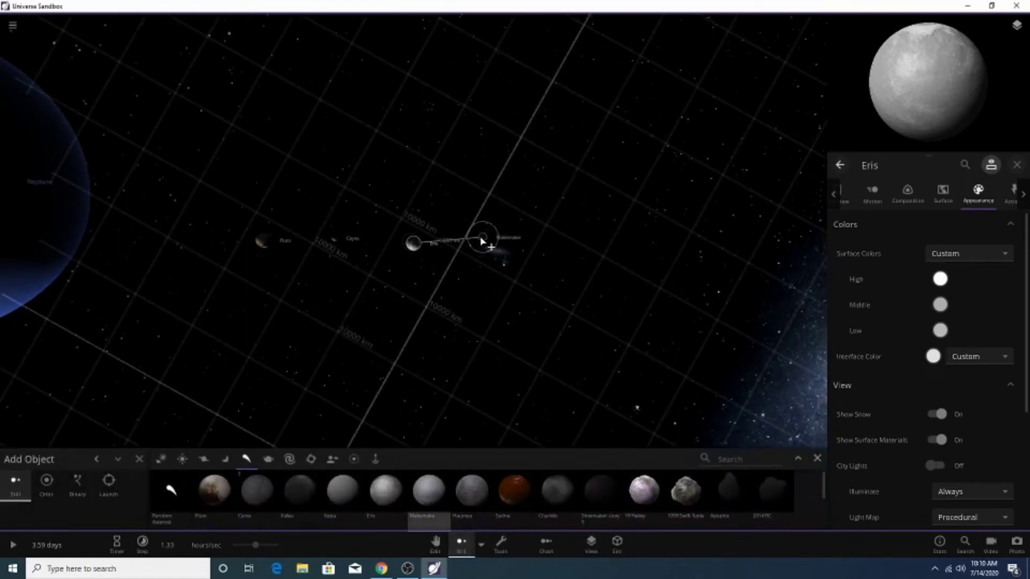
left_click(815, 458)
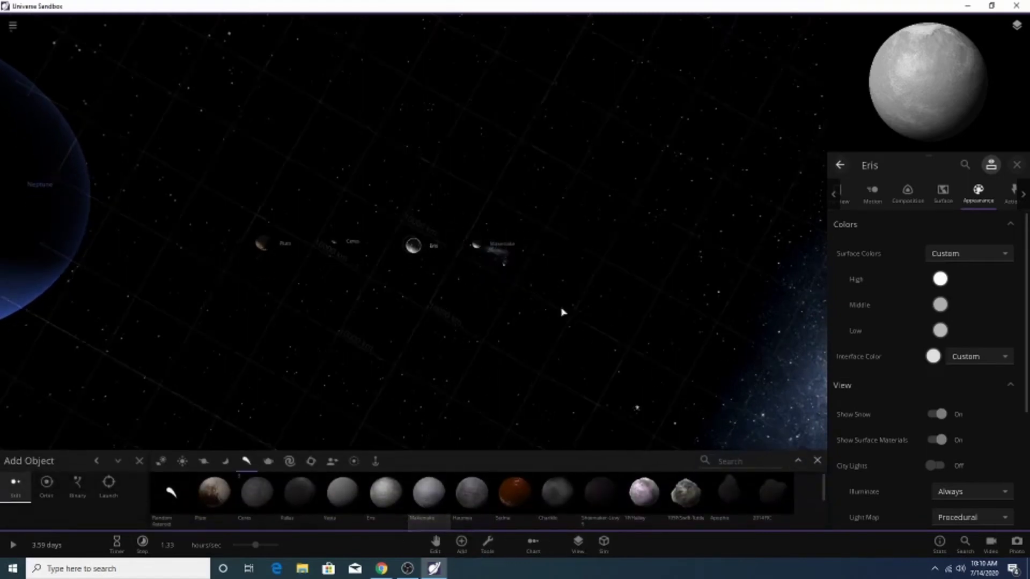
Focus on Makemake and change its High surface color to salmon pink.
left_click(479, 276)
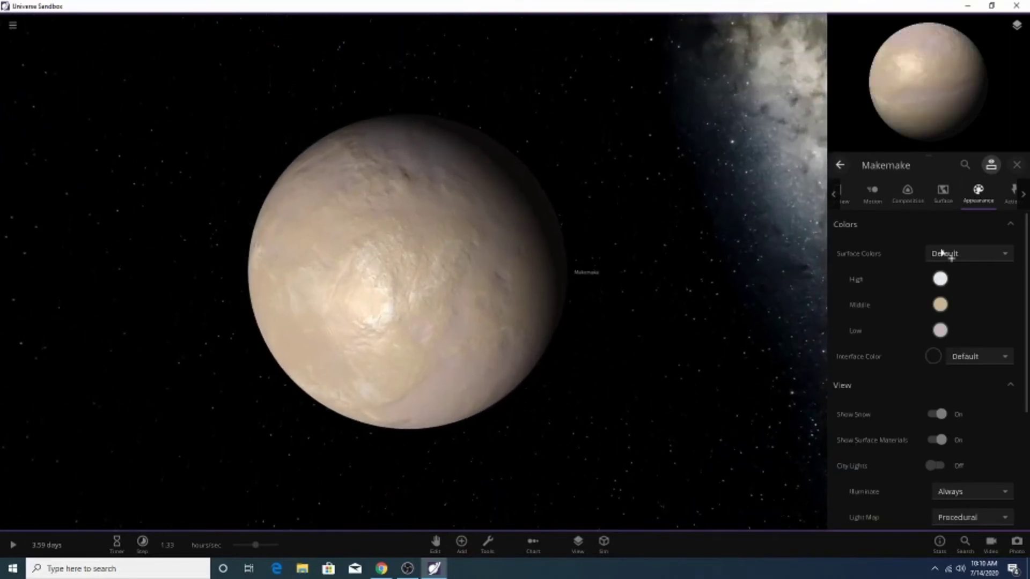
left_click(939, 279)
left_click(863, 245)
left_click(939, 304)
left_click(867, 291)
left_click(890, 277)
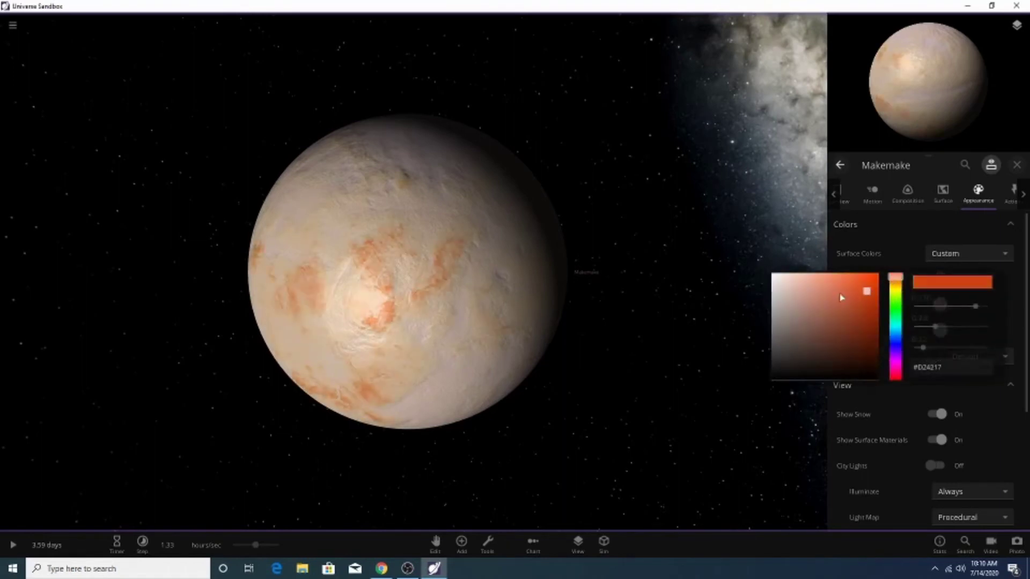
left_click_drag(840, 295, 821, 293)
left_click(888, 248)
Change Makemake's Middle surface color to salmon pink and its Low color to the red-orange #CF6242.
left_click(939, 303)
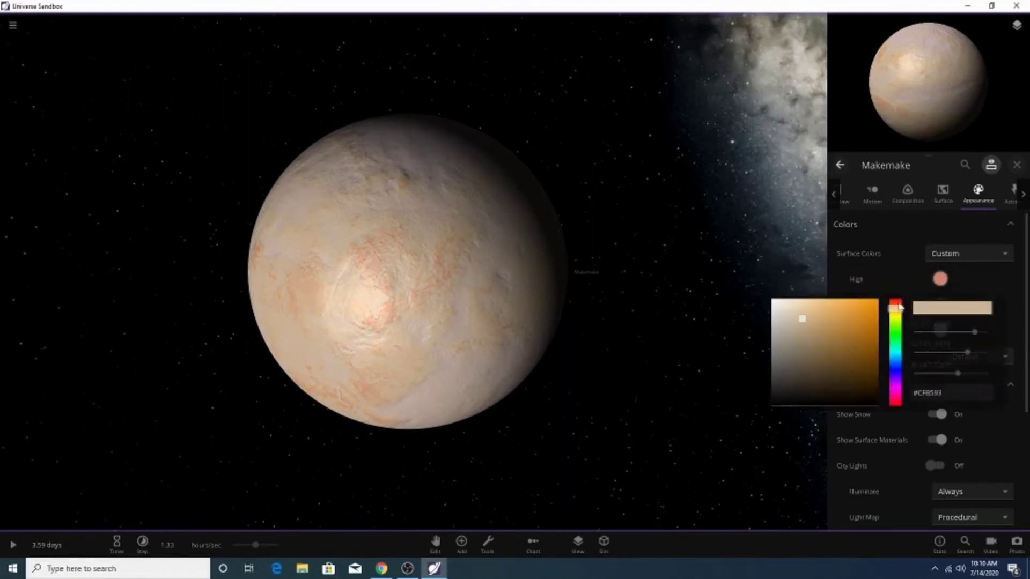
left_click(819, 326)
left_click(939, 276)
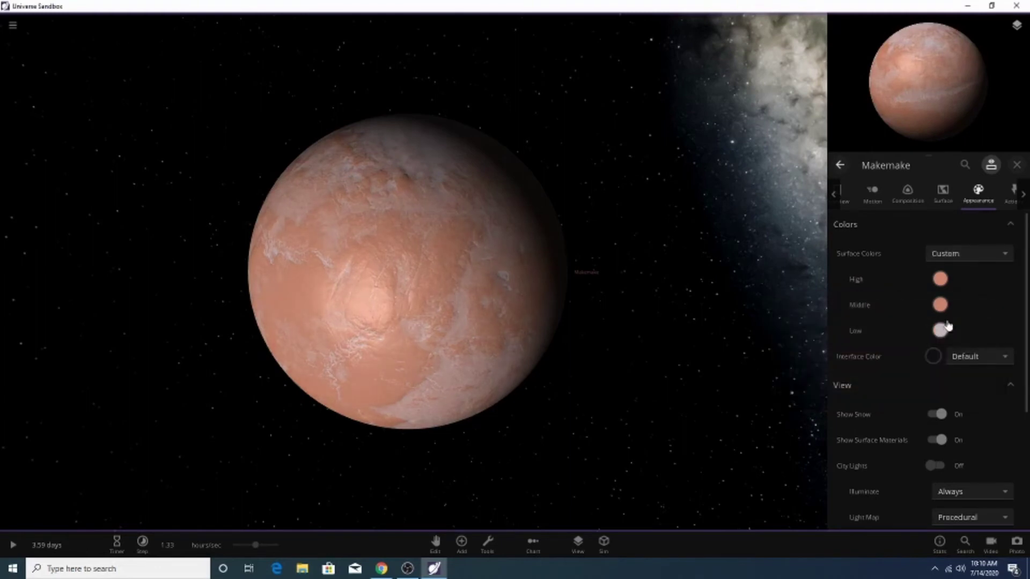
left_click(940, 330)
left_click(844, 346)
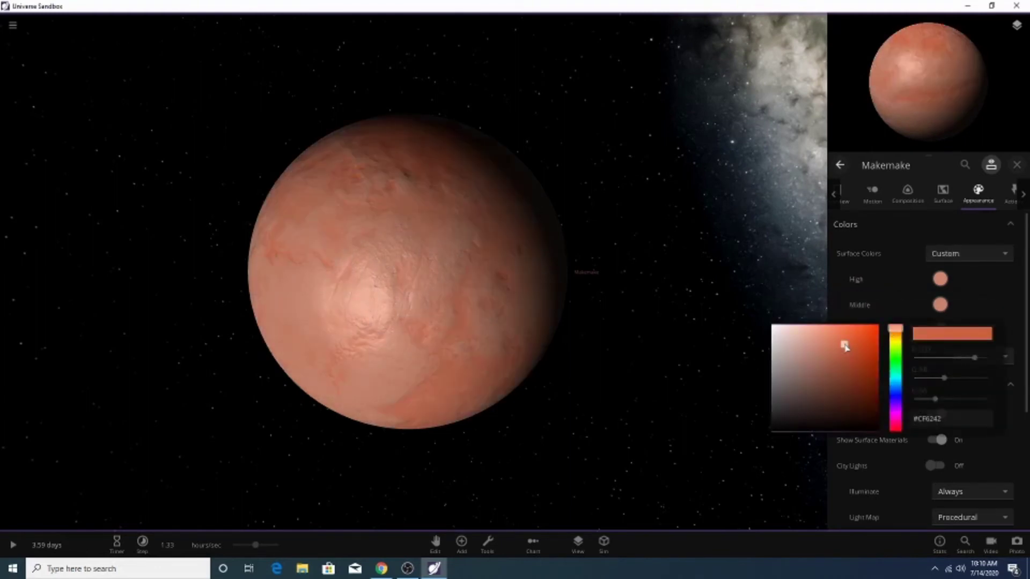
left_click(619, 413)
Add a still Haumea beside Makemake, on the side facing away from Eris.
scroll(619, 413, "down", 10)
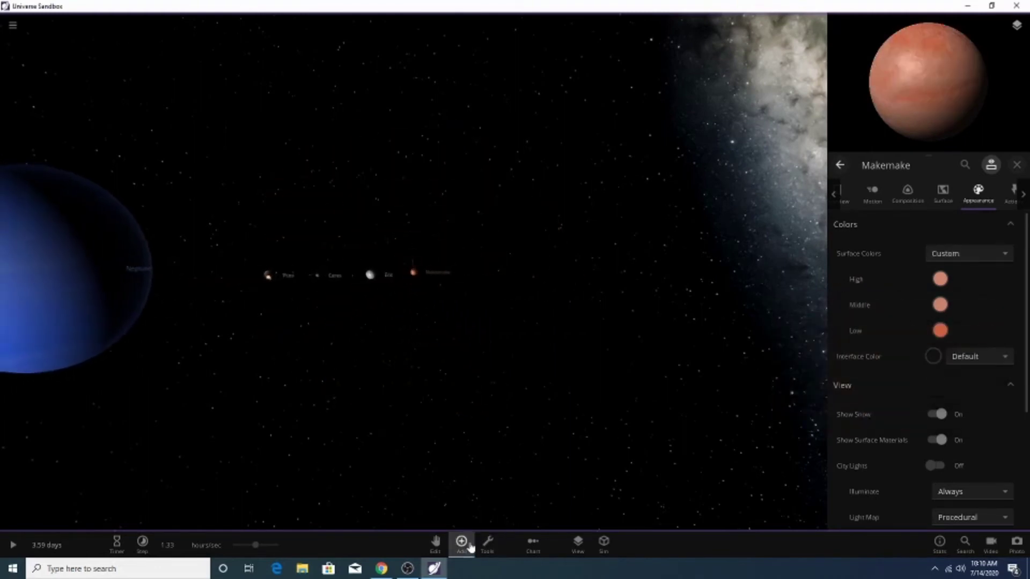
left_click(461, 543)
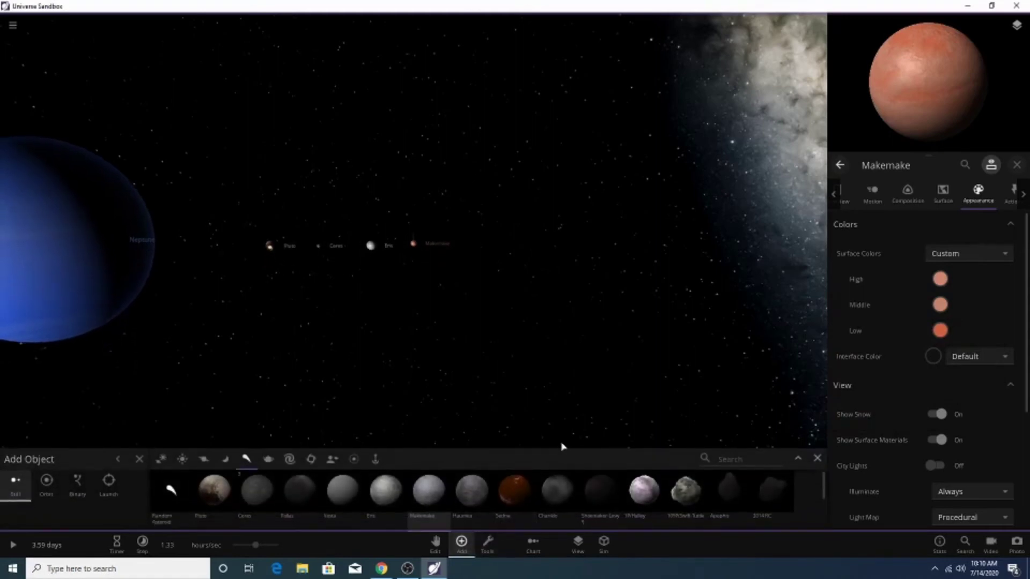
scroll(499, 439, "up", 5)
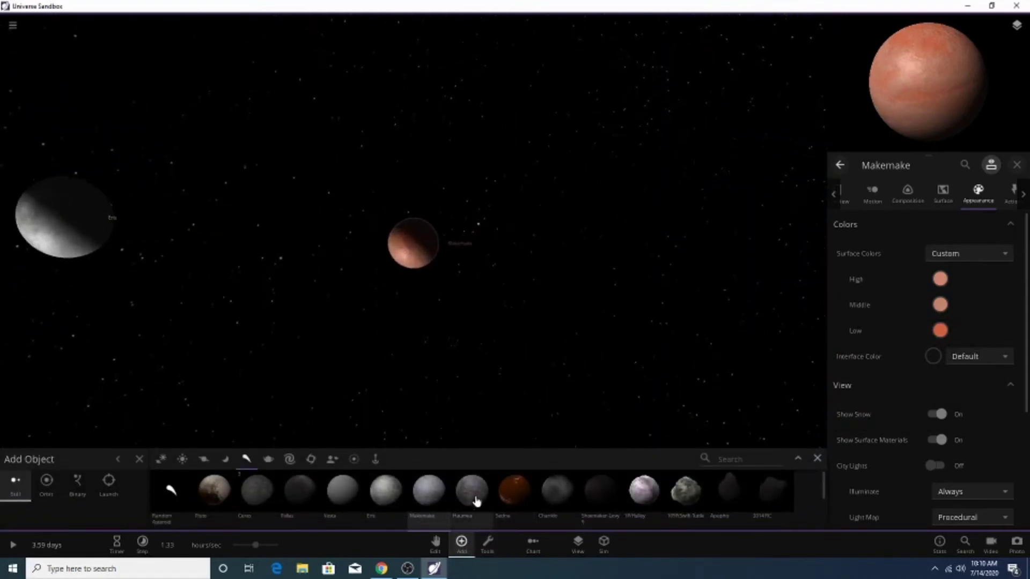
left_click(472, 491)
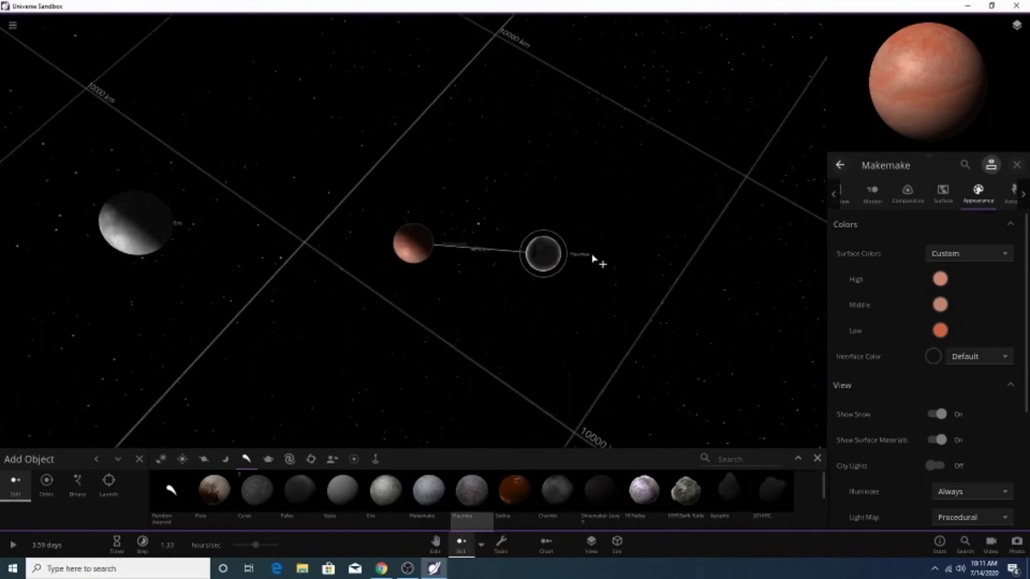
left_click(714, 267)
scroll(802, 436, "down", 5)
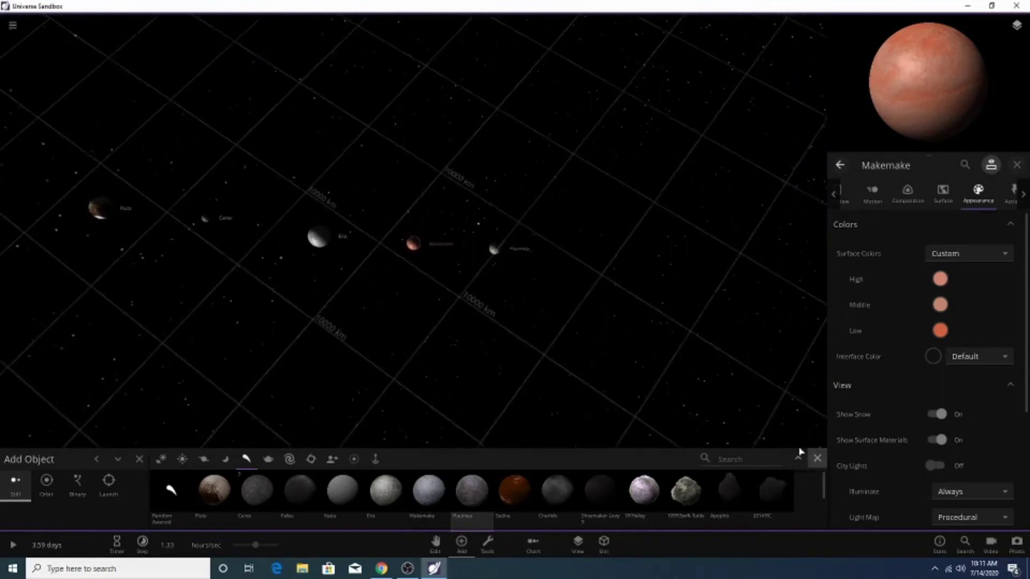
left_click(799, 455)
Focus on Haumea and change its High surface color to white.
double_click(493, 280)
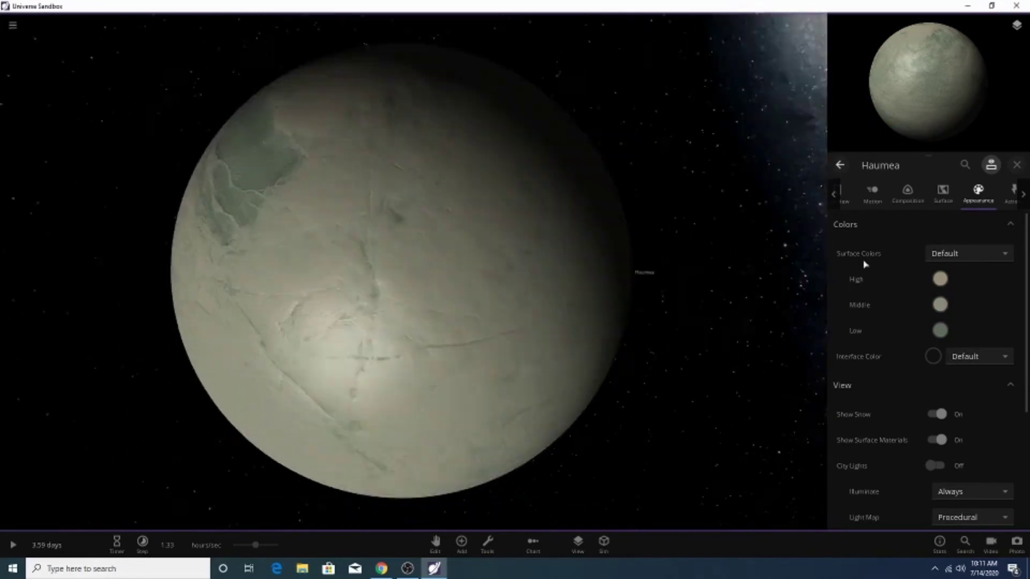
left_click(940, 279)
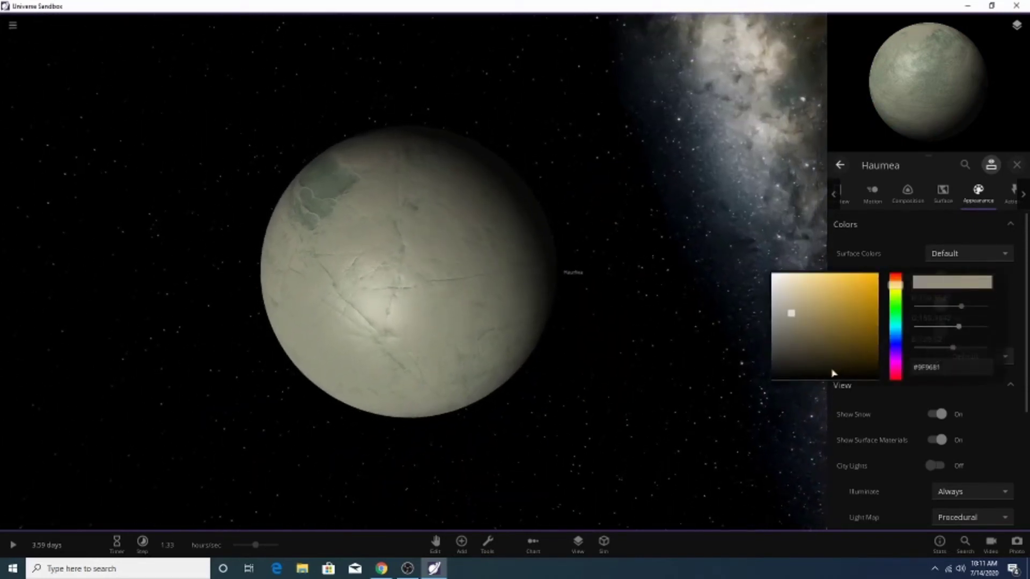
left_click(896, 317)
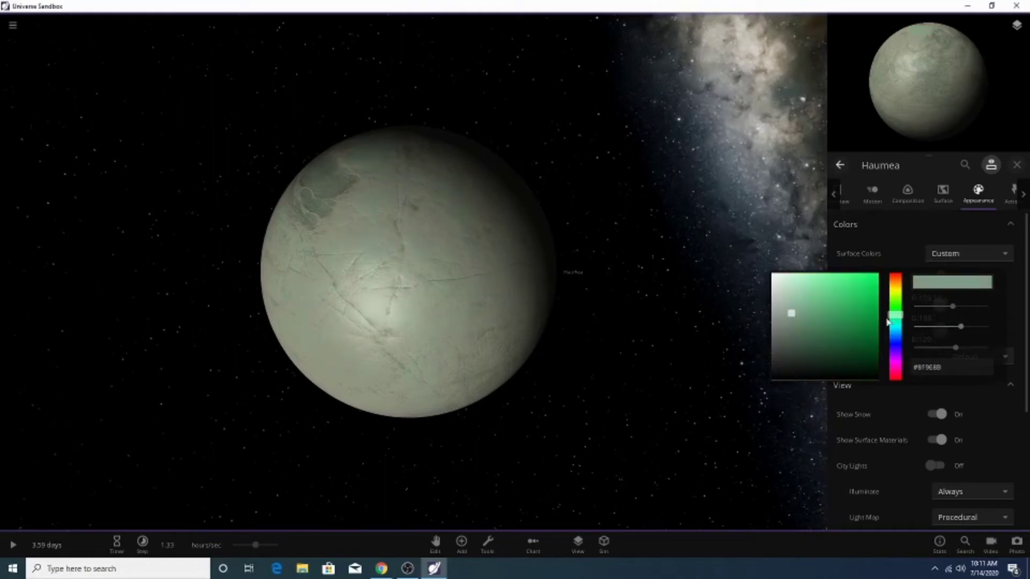
left_click(899, 273)
left_click_drag(823, 313, 745, 251)
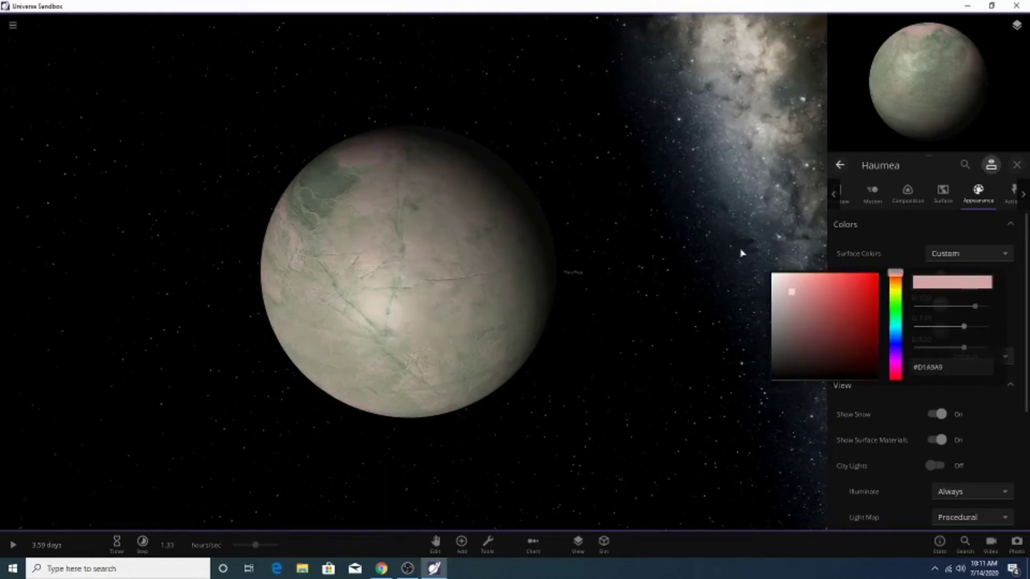
left_click(917, 253)
Change Haumea's Middle surface color to neutral grey and its Low color to a dull reddish grey.
left_click(939, 304)
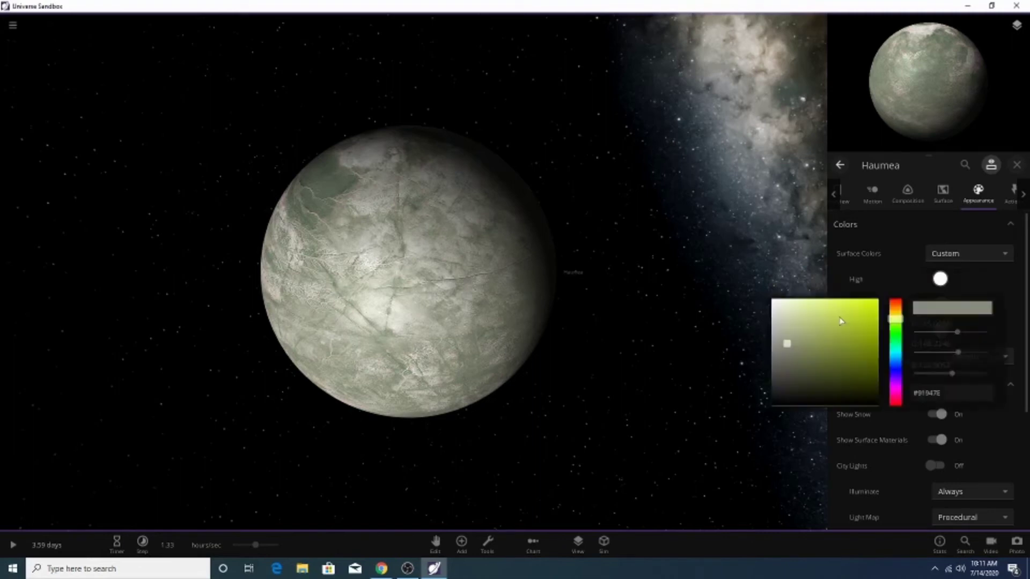
left_click(1004, 308)
left_click(940, 330)
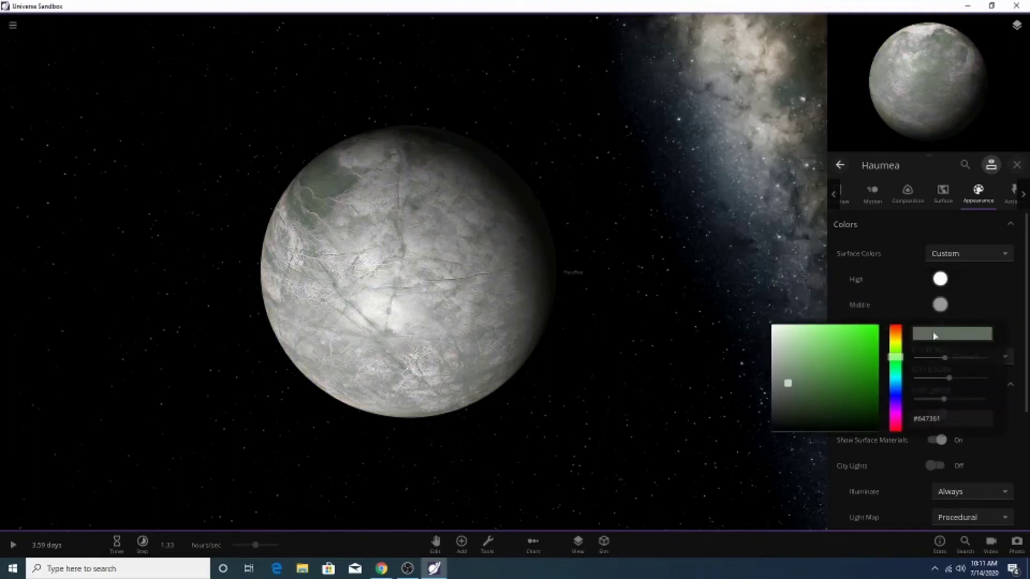
left_click(895, 324)
left_click(684, 334)
left_click_drag(588, 338, 765, 361)
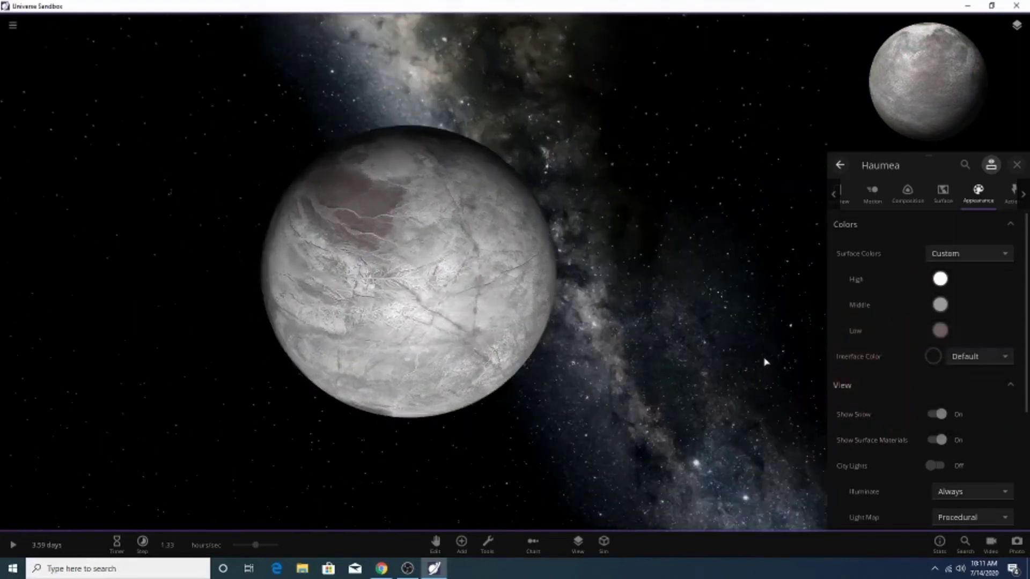
scroll(672, 225, "down", 5)
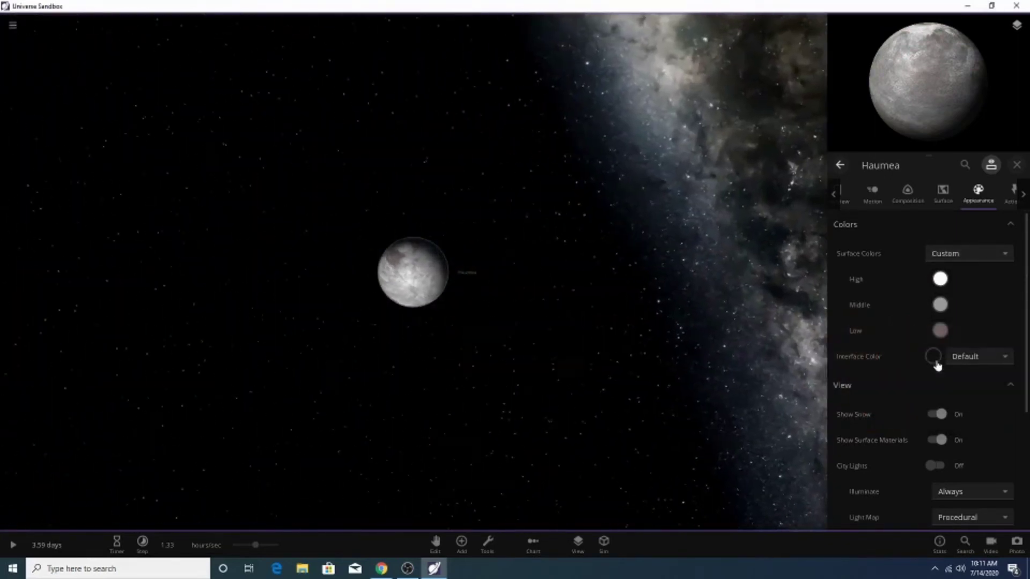
Change Haumea's Interface Color to a pale pinkish grey.
left_click(932, 356)
left_click_drag(910, 366, 897, 352)
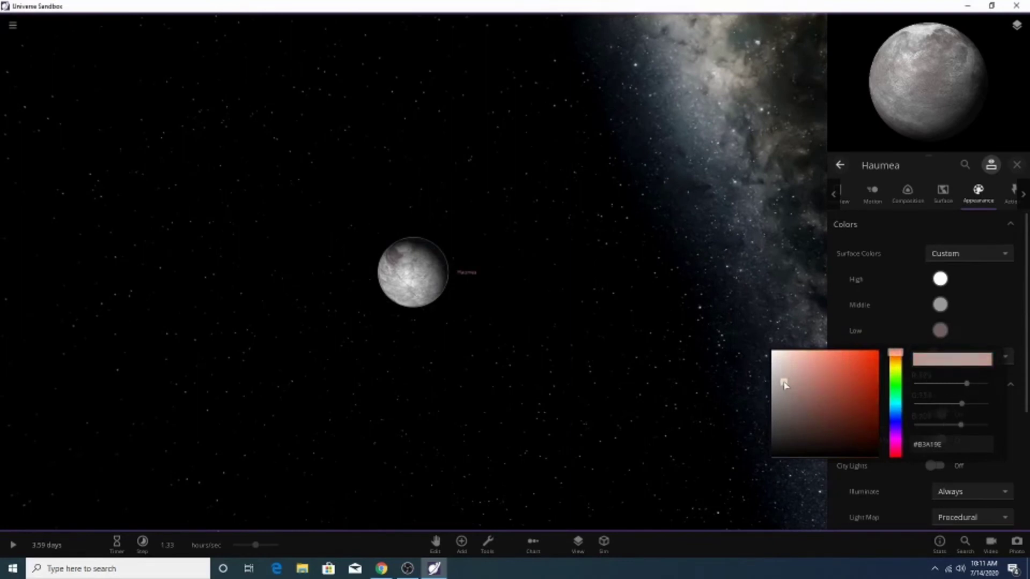
left_click(729, 340)
Add a still Sedna beside Haumea, on the side facing away from Makemake.
scroll(728, 340, "down", 5)
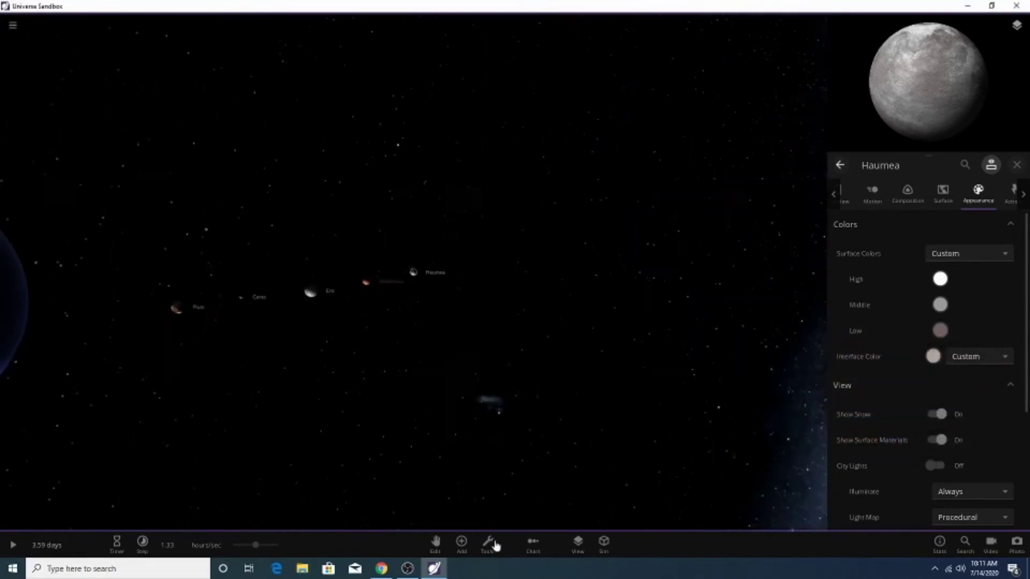
left_click(461, 543)
left_click(514, 510)
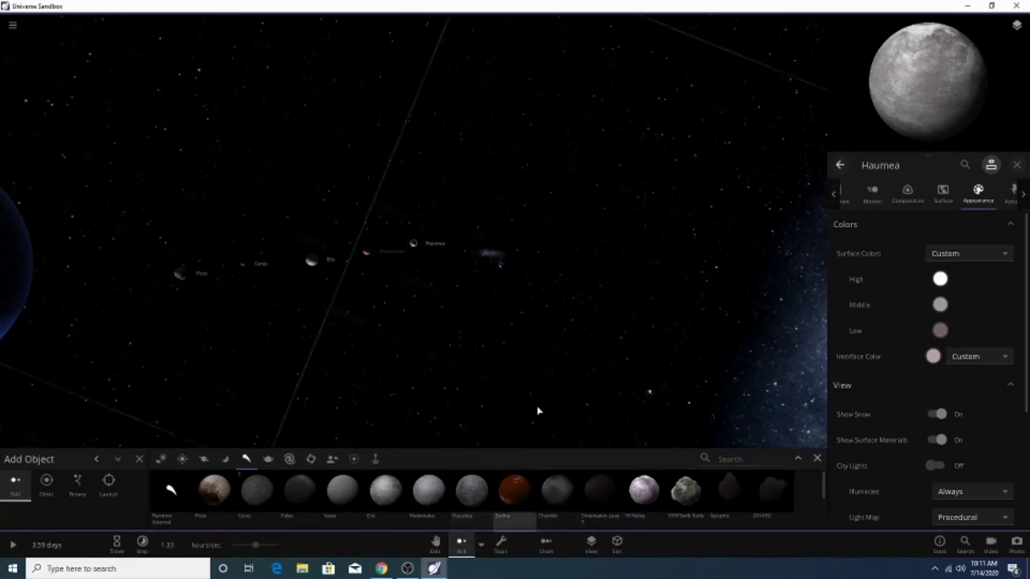
left_click(452, 240)
left_click(560, 504)
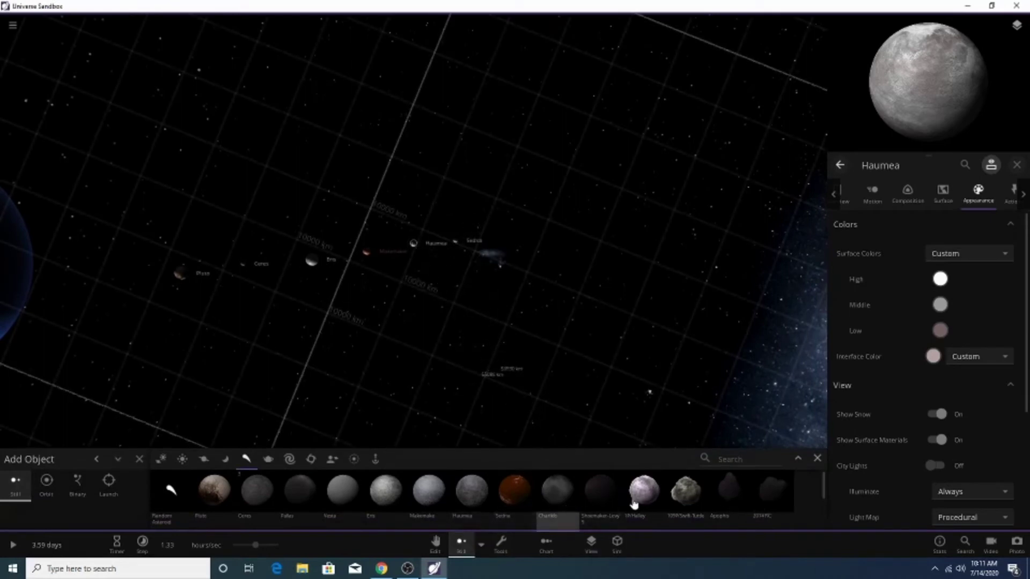
key("Escape")
Focus on Sedna and change its High surface color to coral red.
left_click(455, 264)
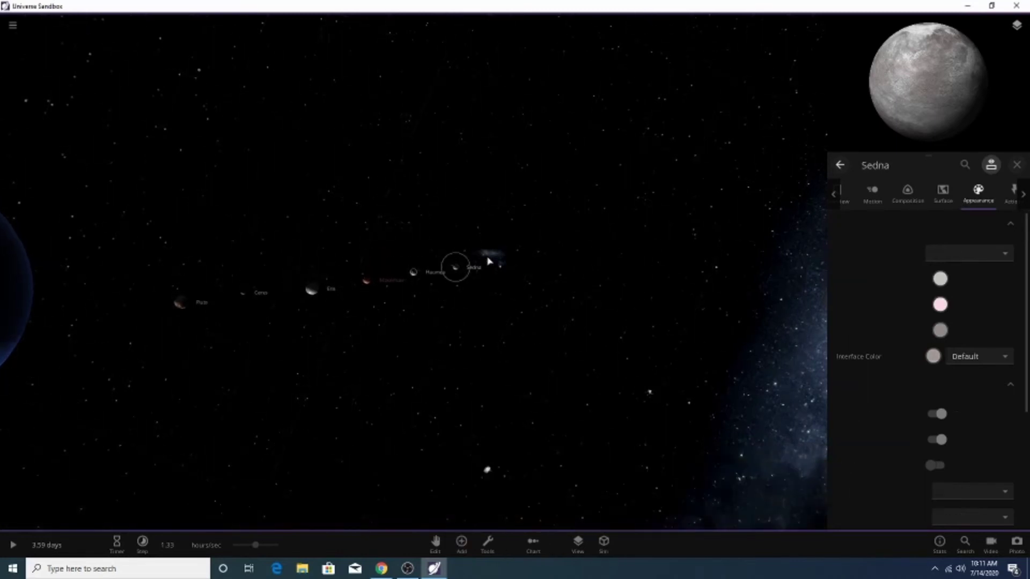
left_click(941, 284)
left_click_drag(897, 290, 897, 270)
left_click(450, 457)
scroll(523, 419, "up", 3)
scroll(512, 246, "up", 10)
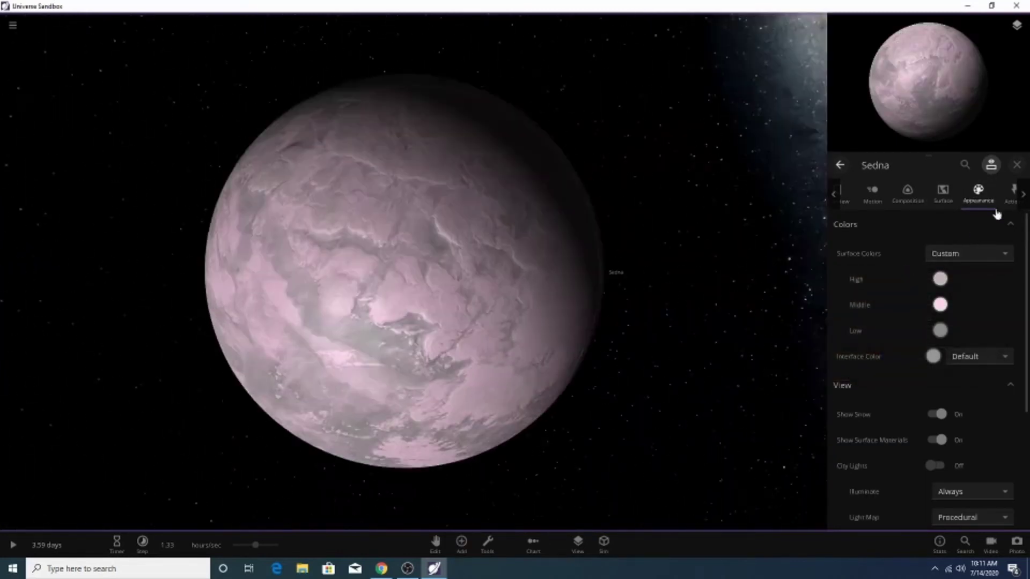
left_click(940, 279)
mouse_move(842, 321)
left_mouse_down()
mouse_move(815, 294)
mouse_move(862, 290)
mouse_move(838, 291)
left_mouse_up()
left_click(949, 299)
Change Sedna's Middle surface color to a dusty salmon pink.
left_click(938, 305)
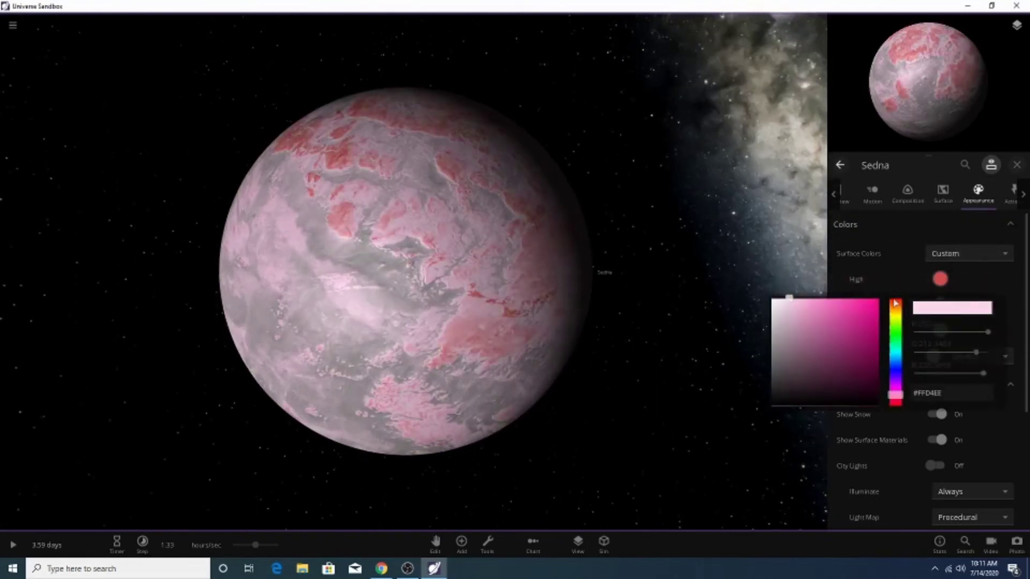
left_click(894, 298)
left_click(833, 330)
left_click_drag(830, 332, 803, 331)
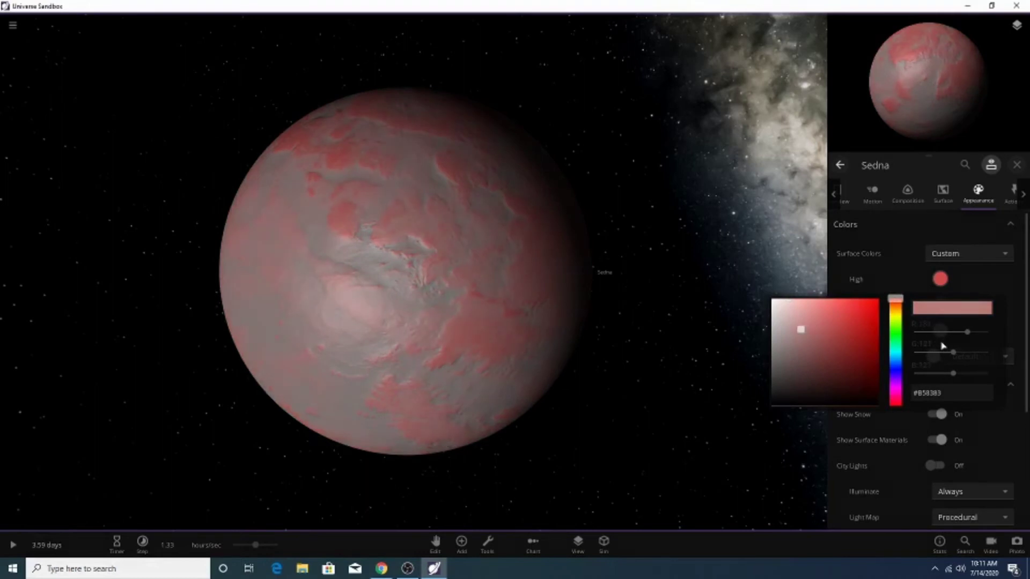
left_click(939, 303)
left_click(940, 279)
left_click(822, 324)
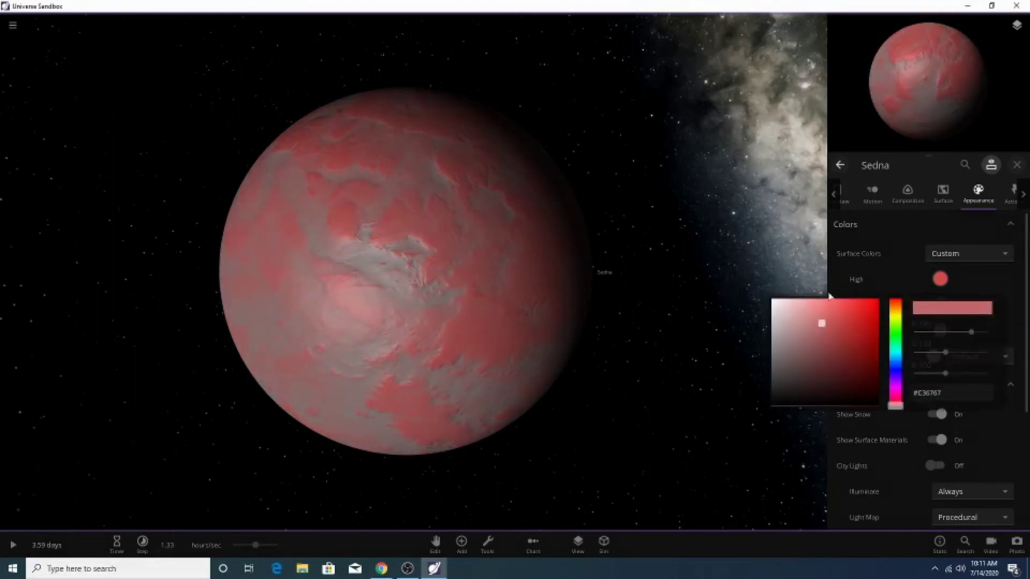
left_click(815, 316)
left_click(875, 261)
Change Sedna's Low surface color to the dark red #9D3535.
left_click(939, 335)
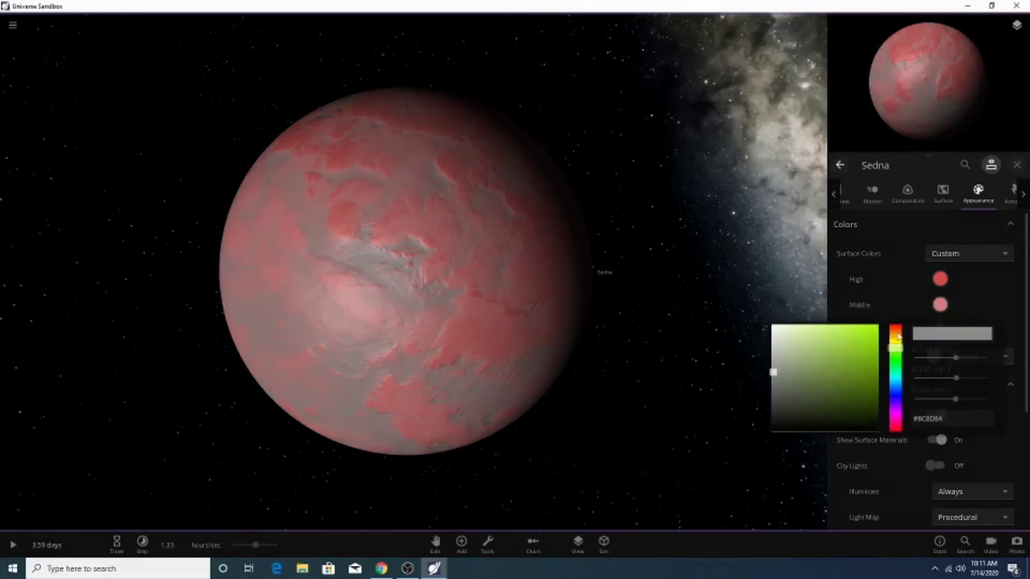
left_click_drag(899, 336, 896, 323)
left_click(844, 371)
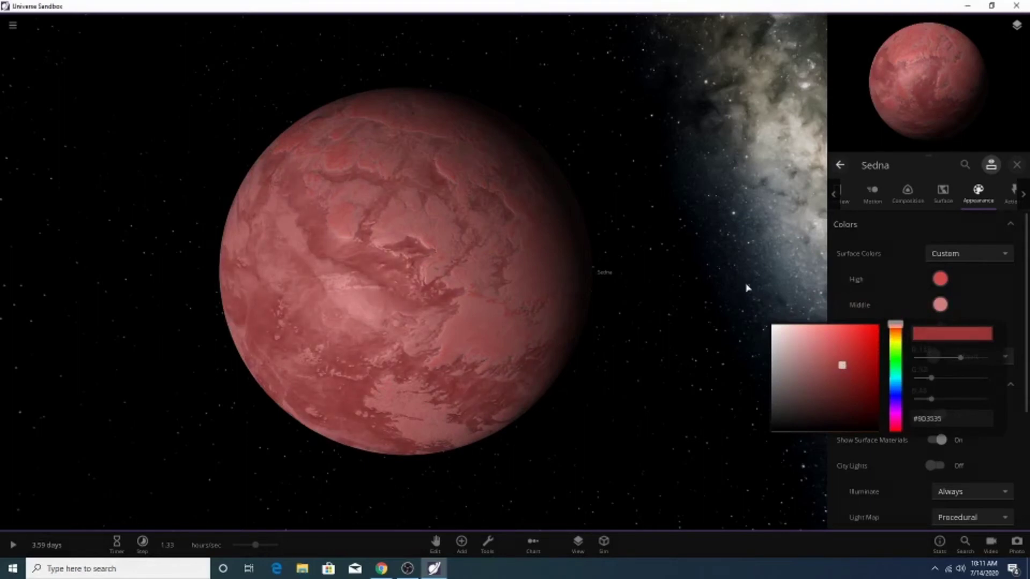
left_click(746, 288)
Change Sedna's Interface Color to a muted red.
scroll(703, 377, "down", 5)
left_click(935, 356)
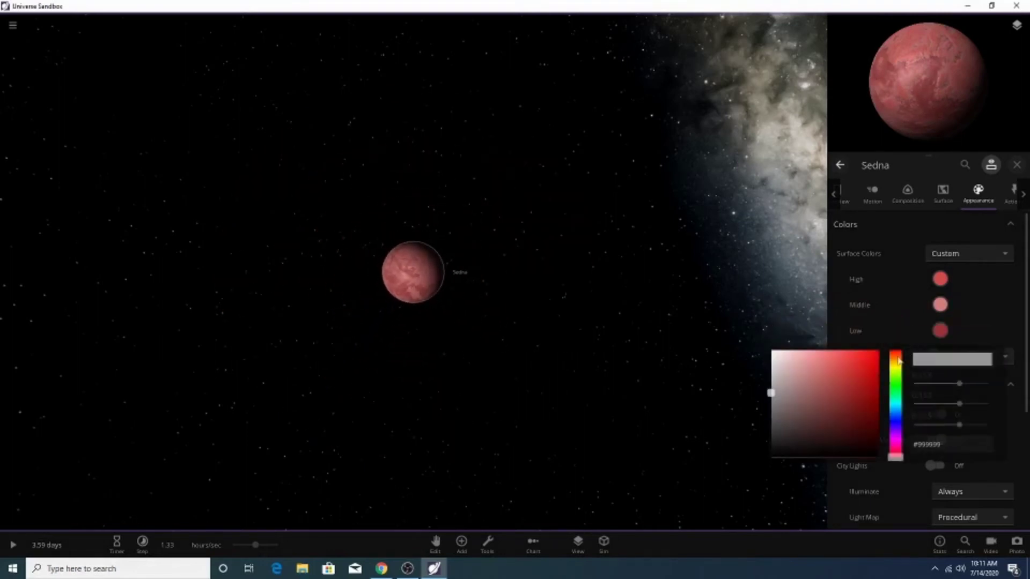
left_click(825, 376)
left_click(584, 323)
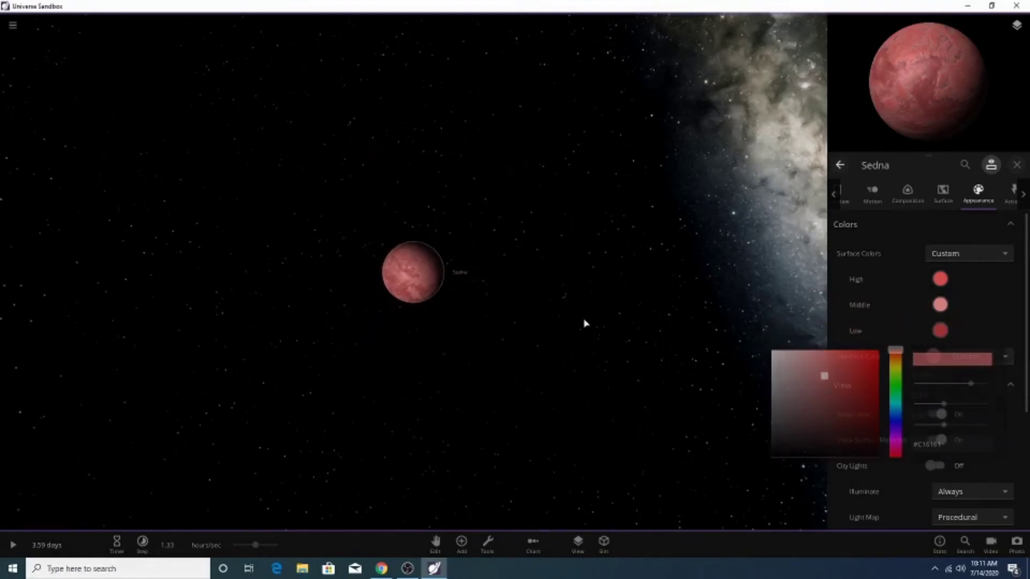
Try to move Sedna up into line with the other dwarf planets, just beyond Haumea.
scroll(584, 323, "down", 5)
left_click_drag(515, 136, 409, 138)
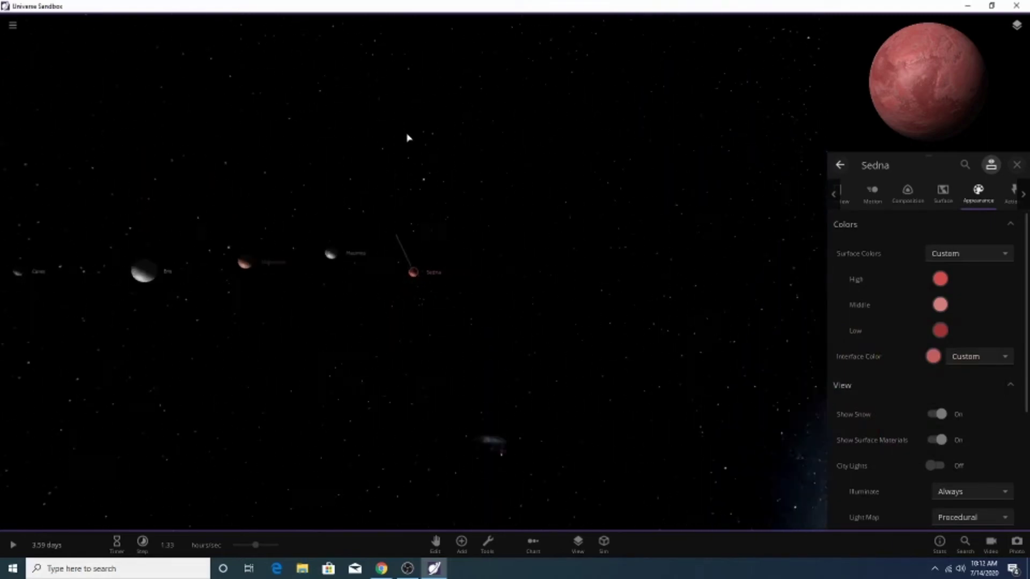
left_click(435, 542)
left_click_drag(622, 300, 416, 487)
left_click_drag(489, 452, 416, 274)
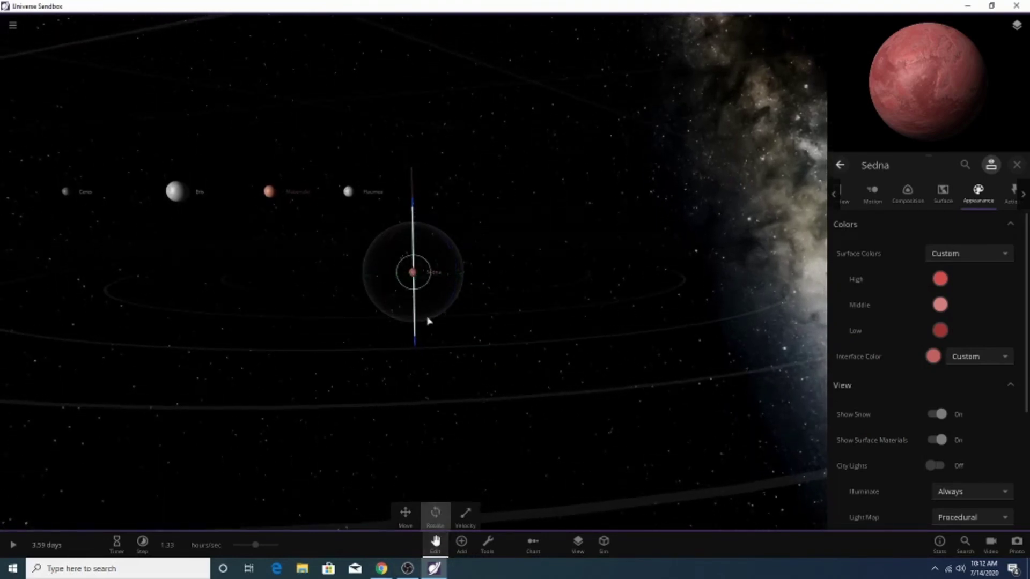
left_click_drag(419, 242, 418, 189)
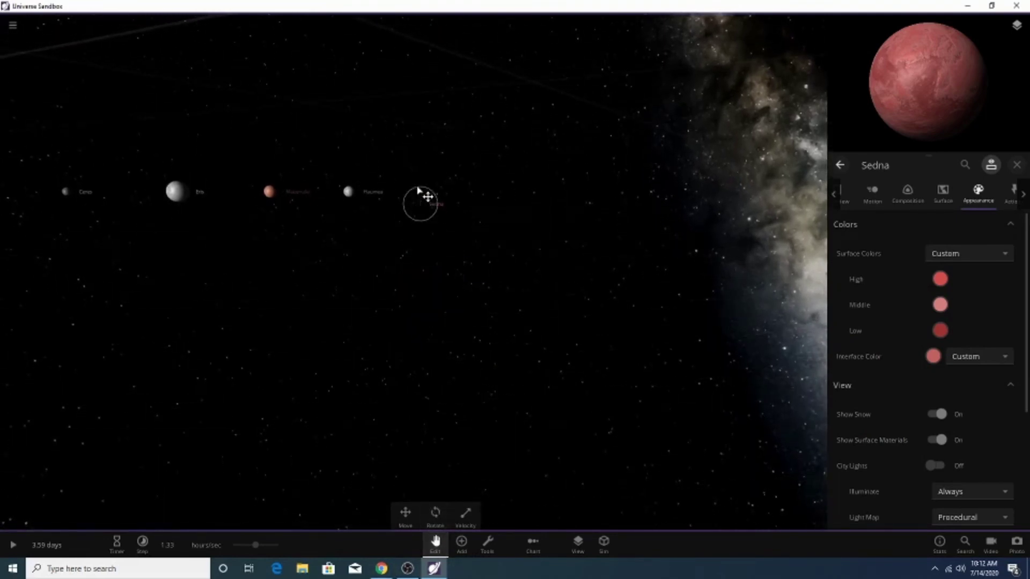
Move Sedna back toward the planet lineup, near Haumea's end of the dwarf planet row.
left_click_drag(552, 217, 423, 280)
scroll(561, 396, "down", 3)
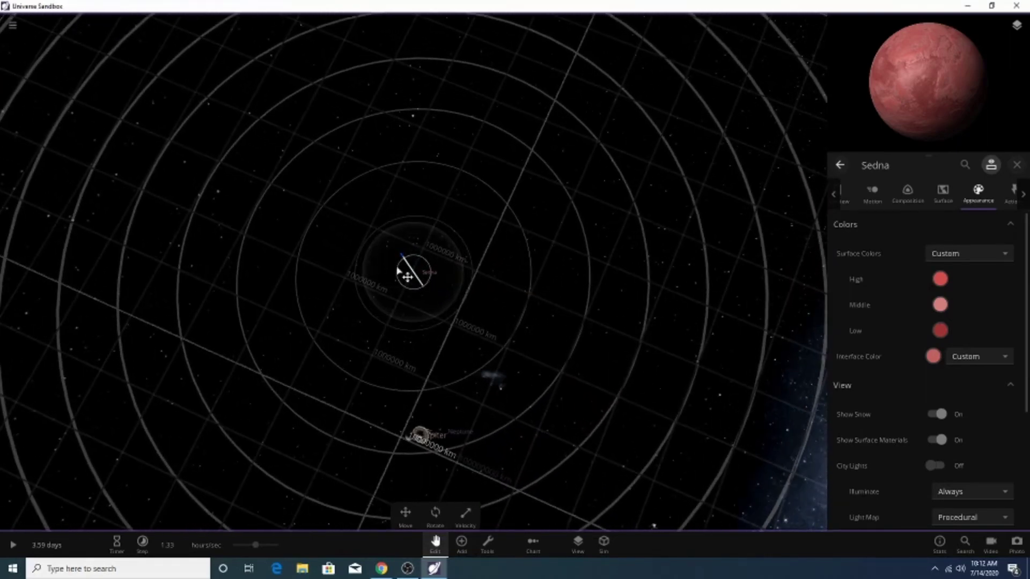
left_click_drag(429, 298, 469, 441)
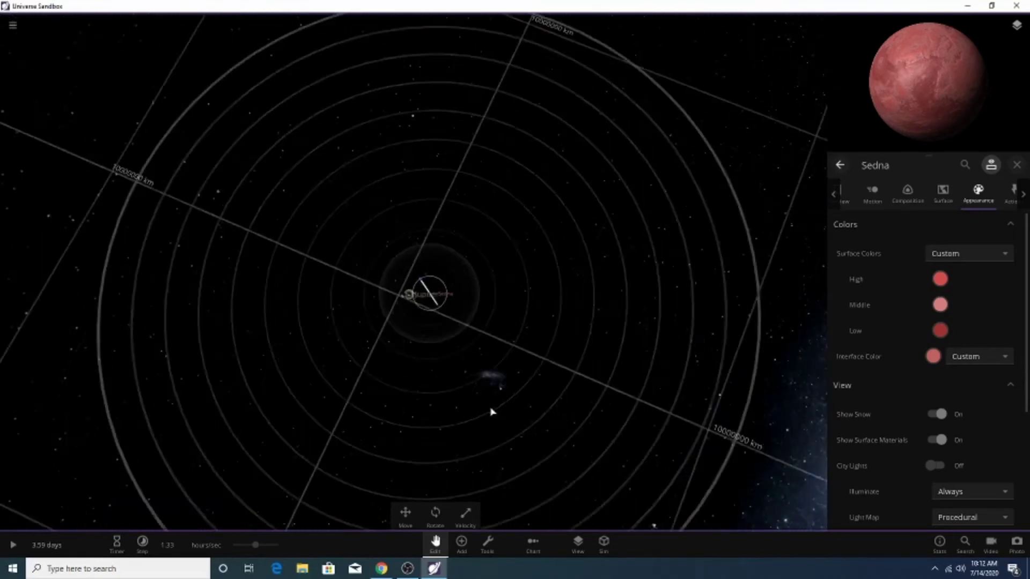
scroll(458, 383, "up", 5)
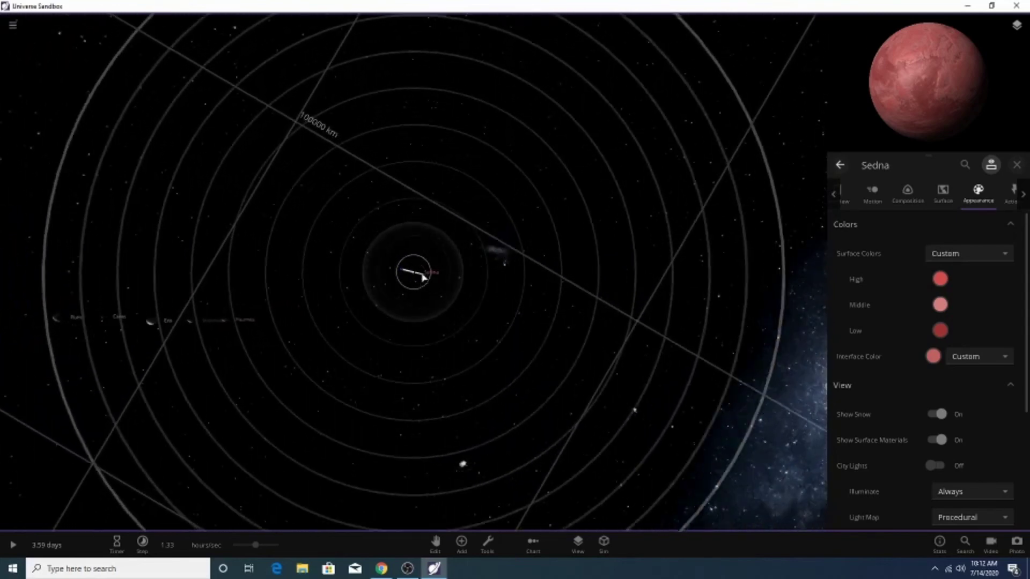
left_click_drag(423, 277, 227, 329)
Adjust Sedna's position near Haumea to bring it closer to the dwarf planet row, and close its properties.
left_click_drag(343, 337, 212, 212)
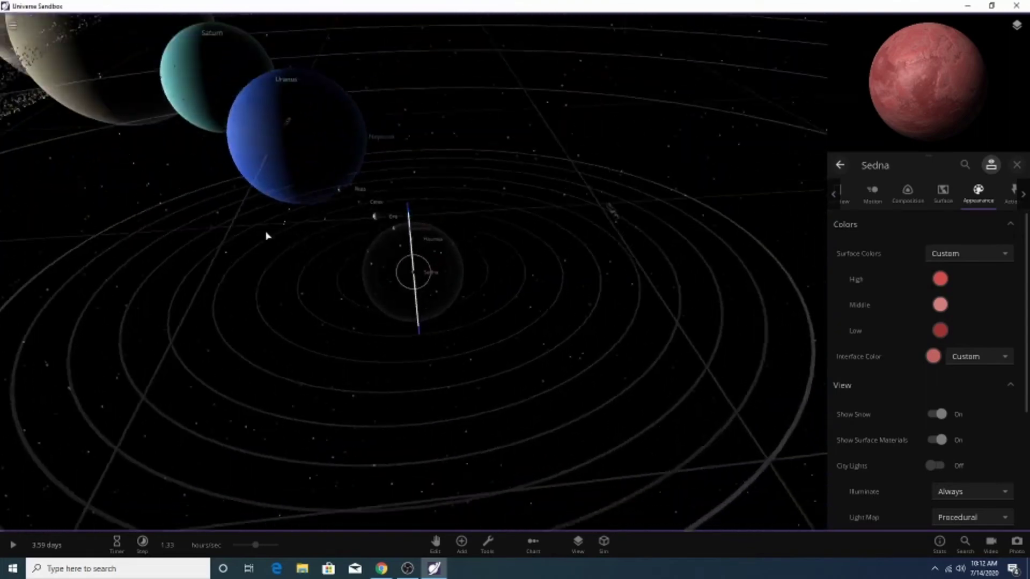
left_click_drag(412, 262, 429, 259)
left_click_drag(440, 344, 602, 191)
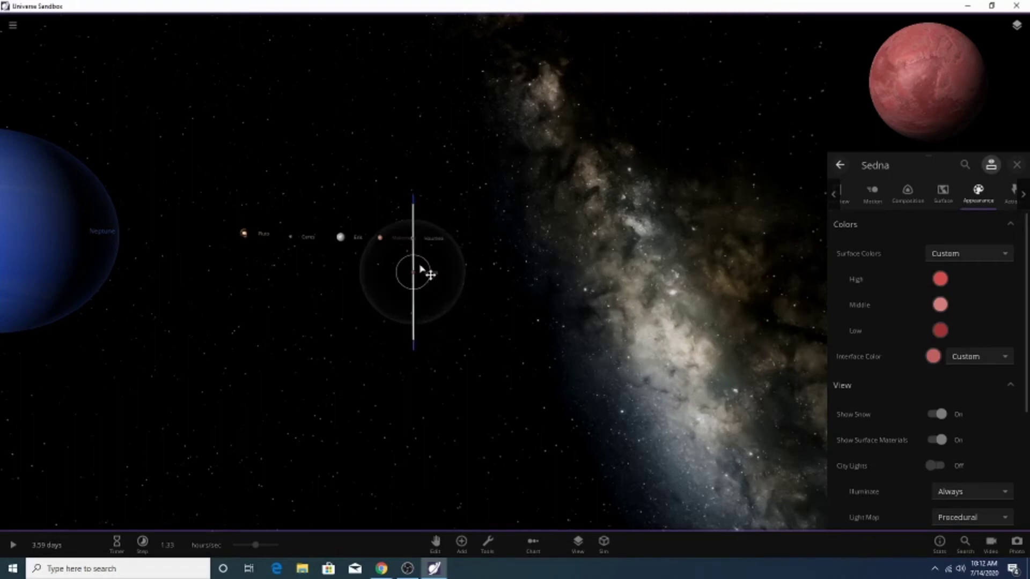
left_click_drag(572, 169, 414, 207)
left_click_drag(416, 250, 455, 288)
scroll(455, 287, "down", 5)
left_click_drag(577, 340, 545, 300)
left_click(546, 309)
scroll(546, 308, "up", 6)
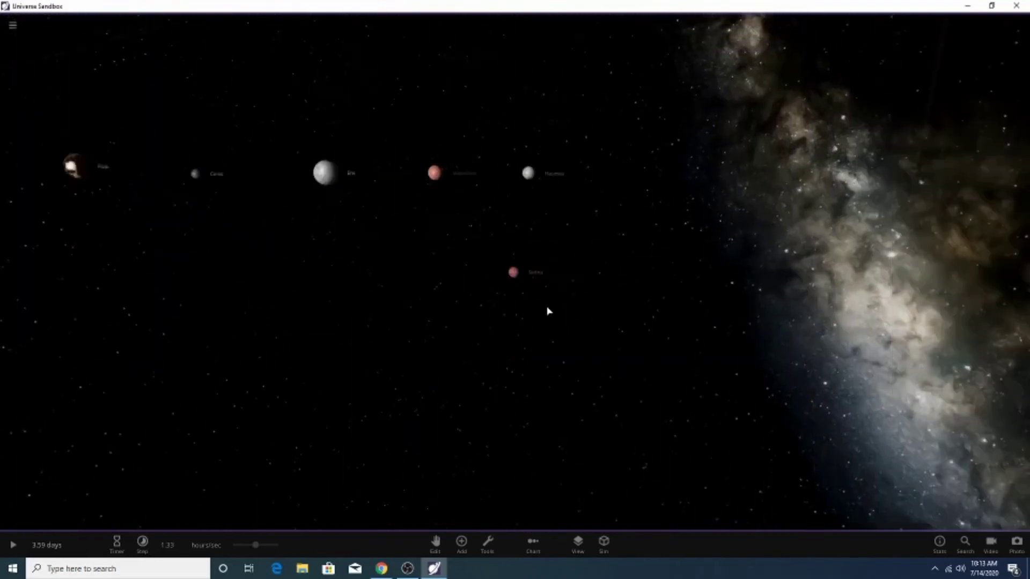
Focus on Sedna and reopen its appearance properties.
scroll(555, 339, "down", 2)
double_click(515, 269)
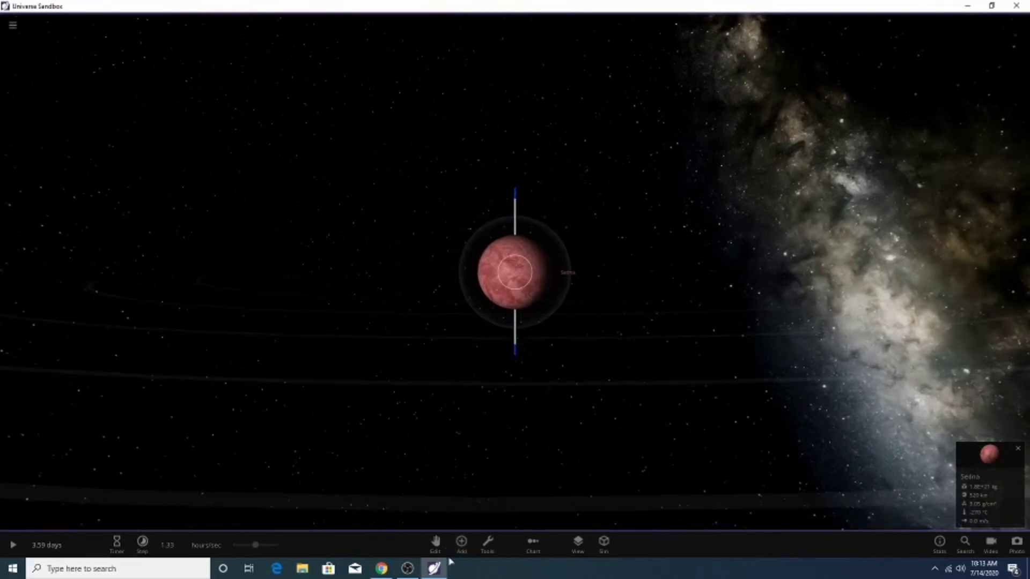
left_click(434, 544)
left_click(433, 553)
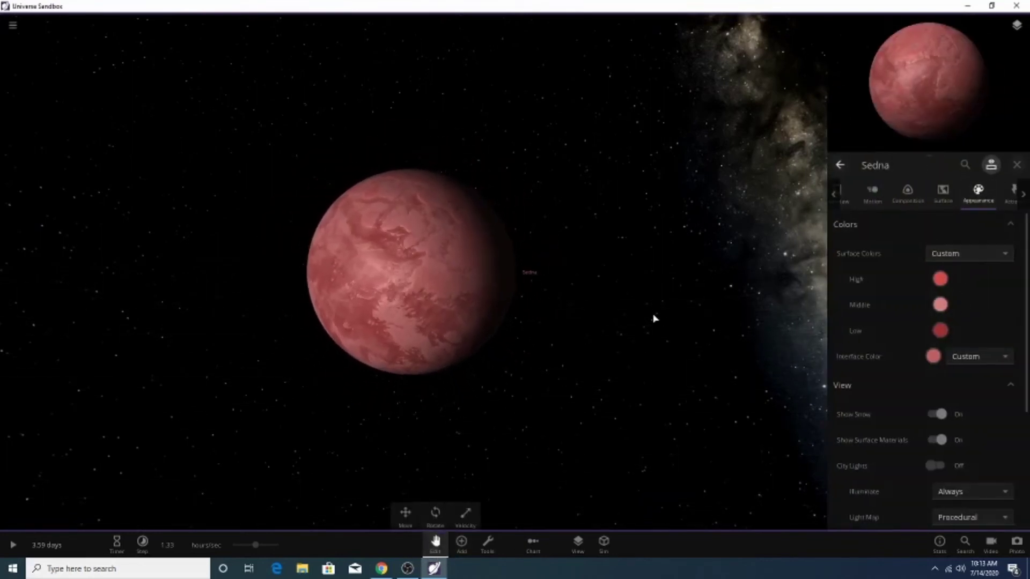
left_click(654, 319)
key("u")
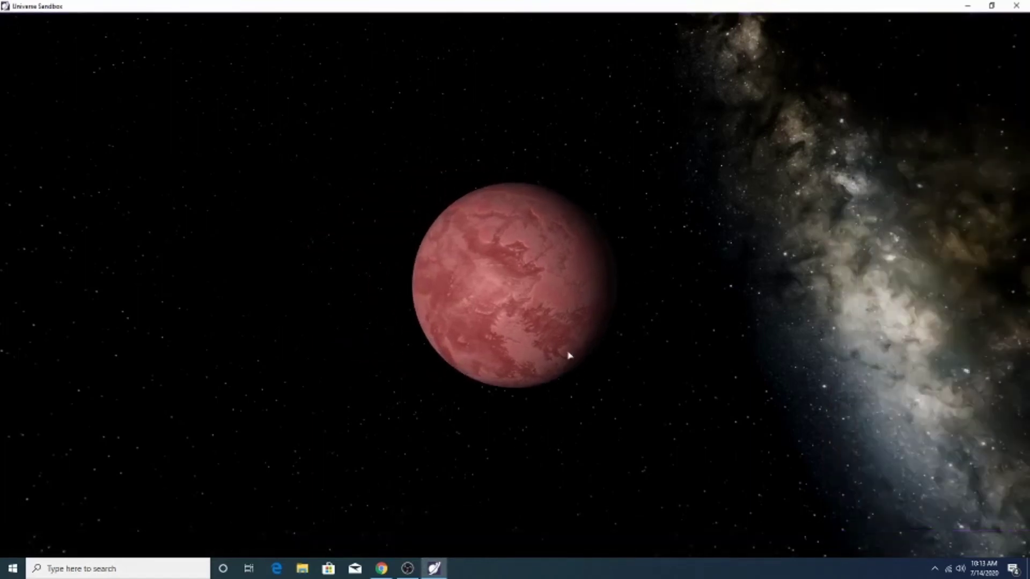
left_click(433, 546)
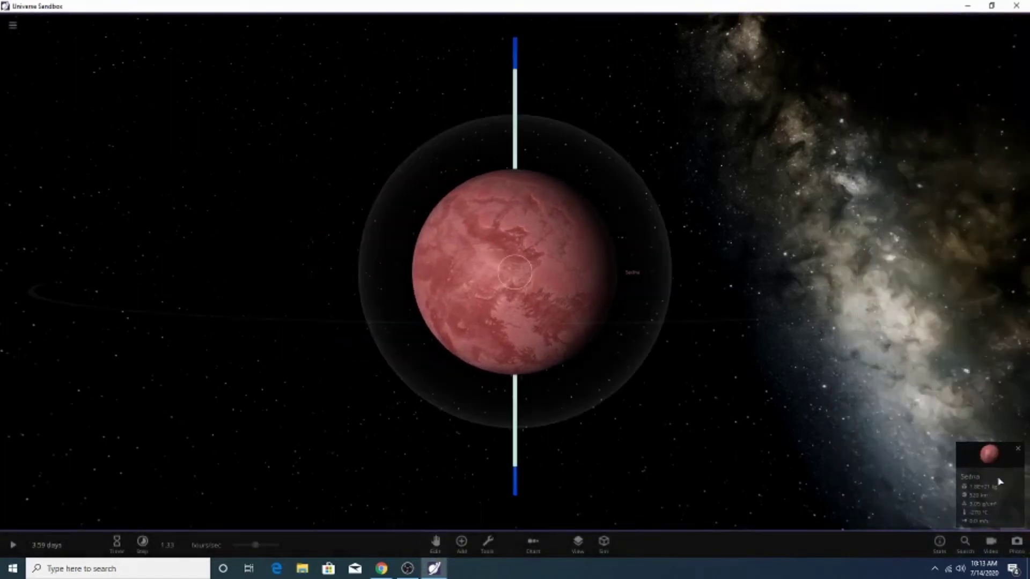
left_click(481, 387)
scroll(487, 389, "down", 8)
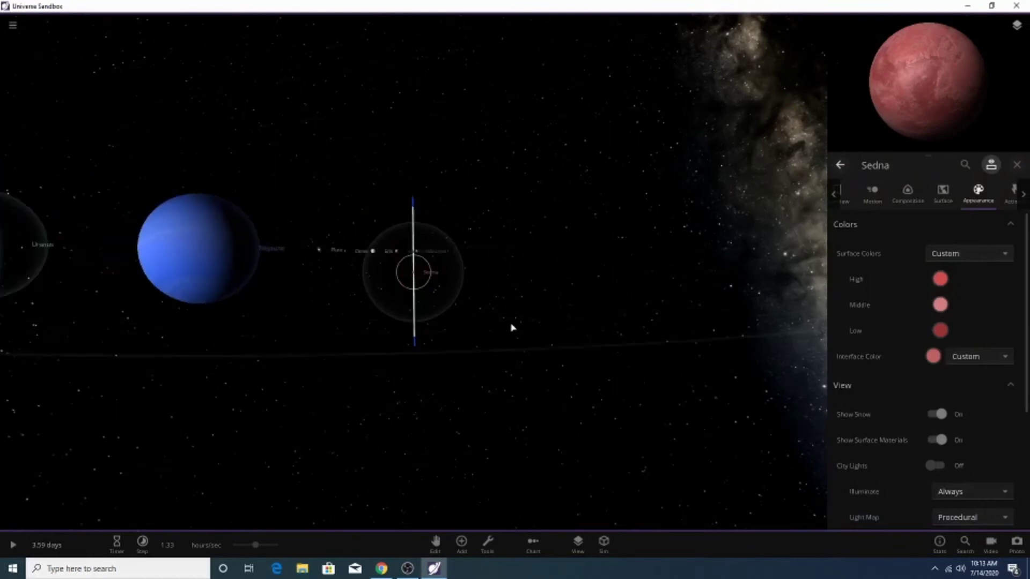
Search the object library for "orcus" and add a still Orcus close to Sedna.
scroll(512, 326, "up", 4)
left_click(461, 543)
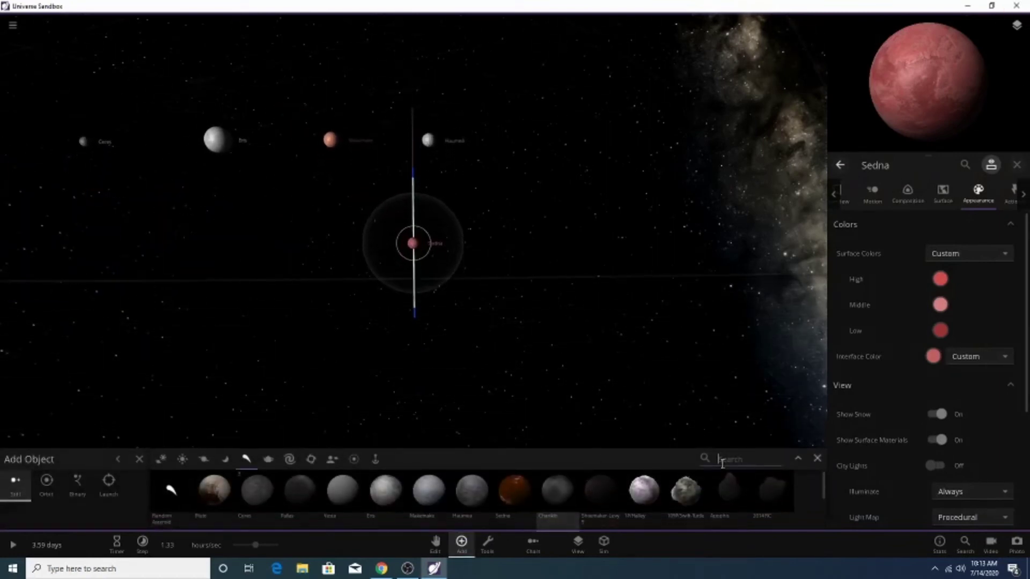
left_click(722, 463)
type("ord")
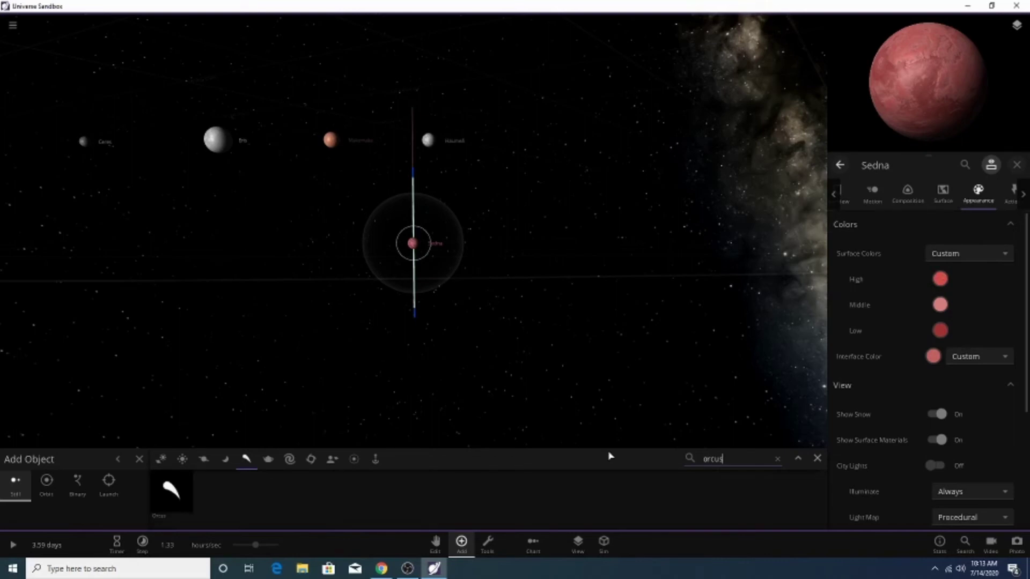
left_click(163, 514)
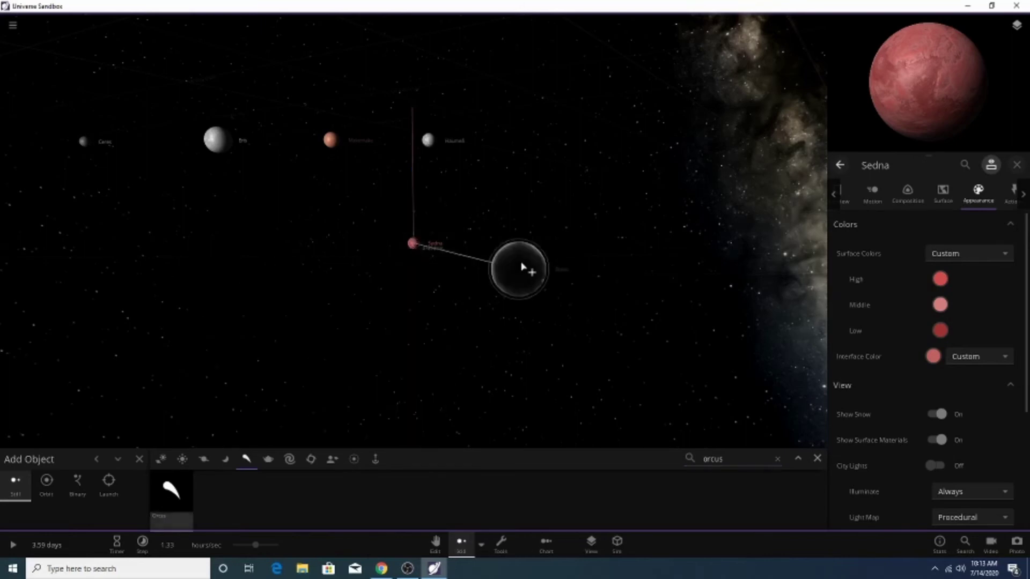
left_click(538, 252)
scroll(541, 201, "down", 5)
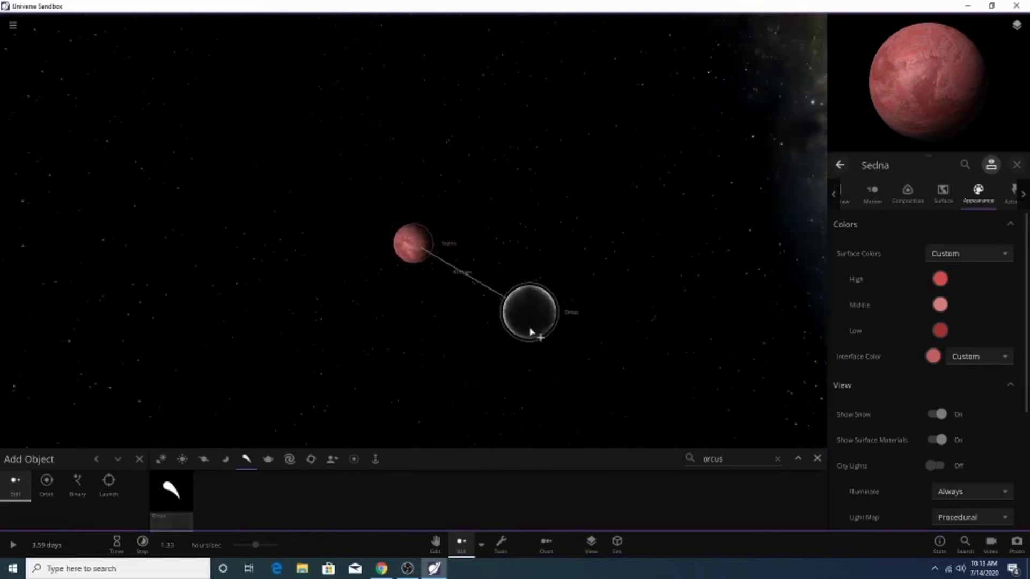
scroll(417, 258, "up", 3)
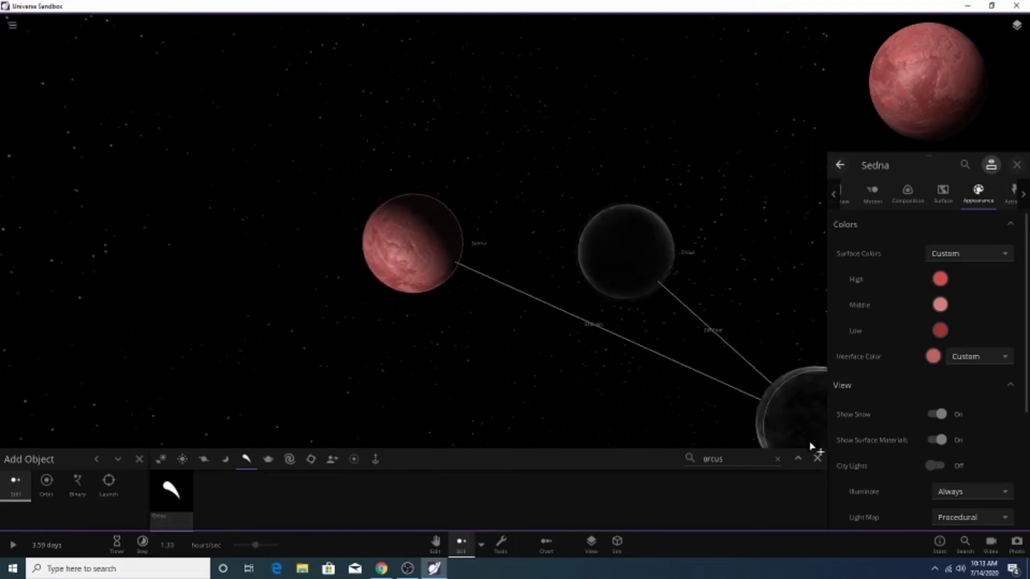
Focus on Orcus and change its High surface color to a light lavender.
left_click(625, 246)
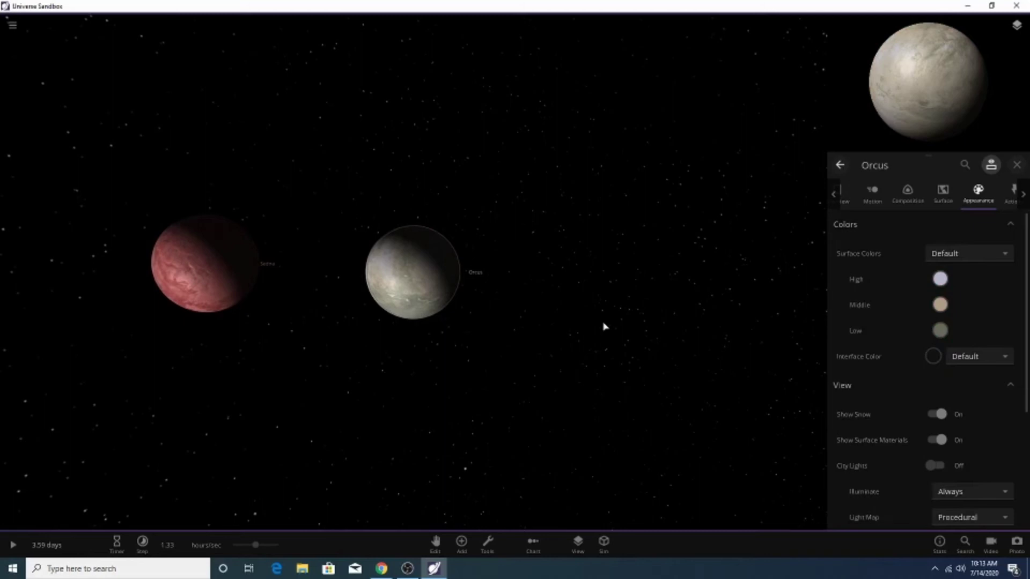
left_click(937, 285)
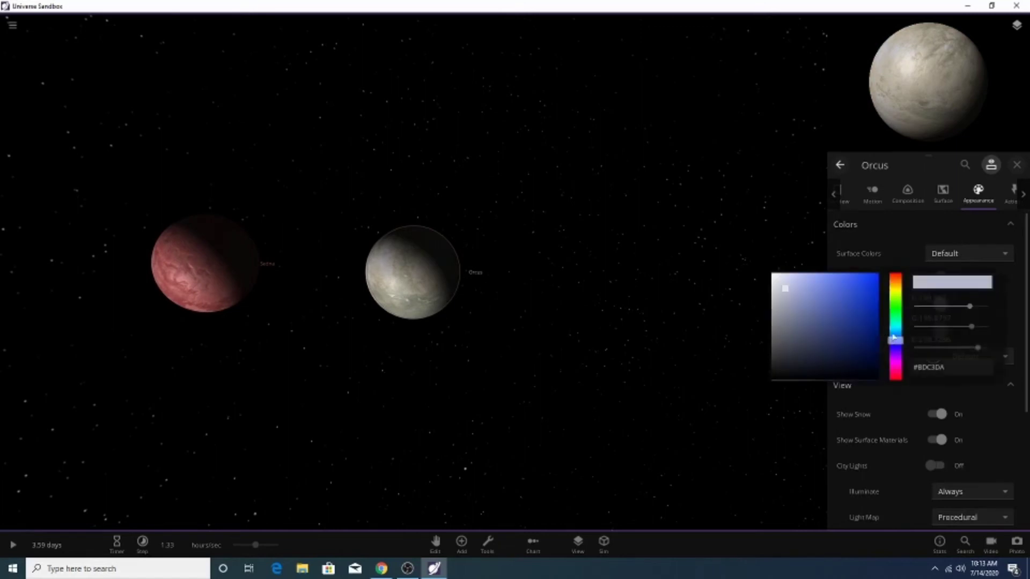
left_click(796, 297)
left_click(966, 283)
Change Orcus's Middle surface color to a muted medium blue.
left_click(937, 304)
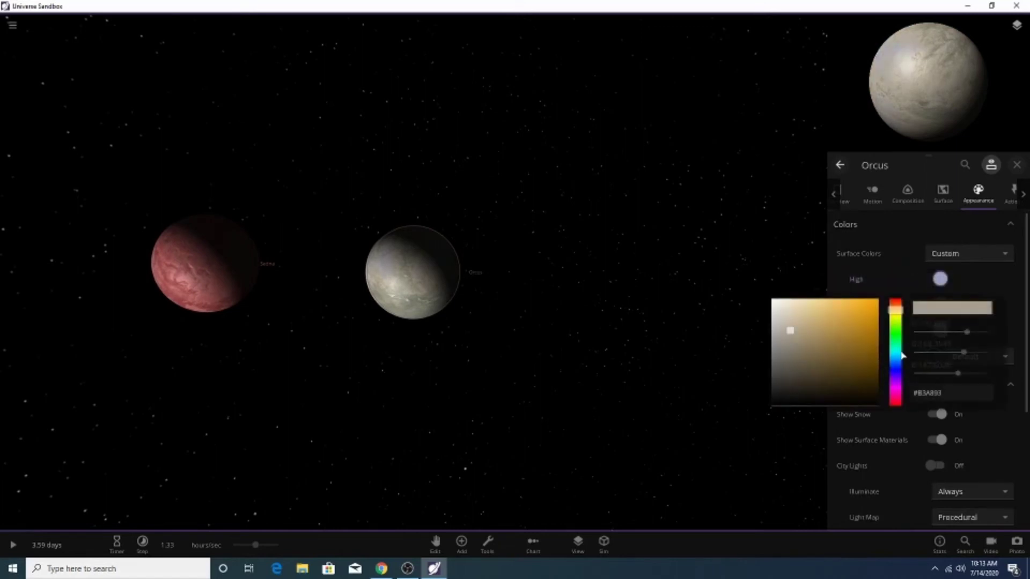
left_click(895, 360)
left_click(822, 345)
Change Orcus's Low surface color to a light bluish gray.
left_click(939, 329)
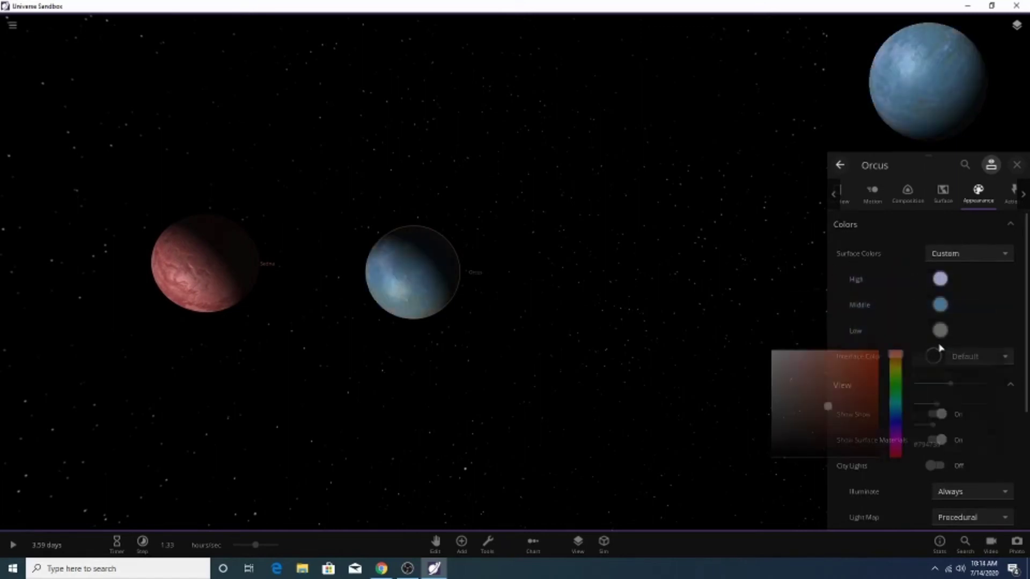
left_click(934, 316)
left_click(940, 330)
left_click(895, 387)
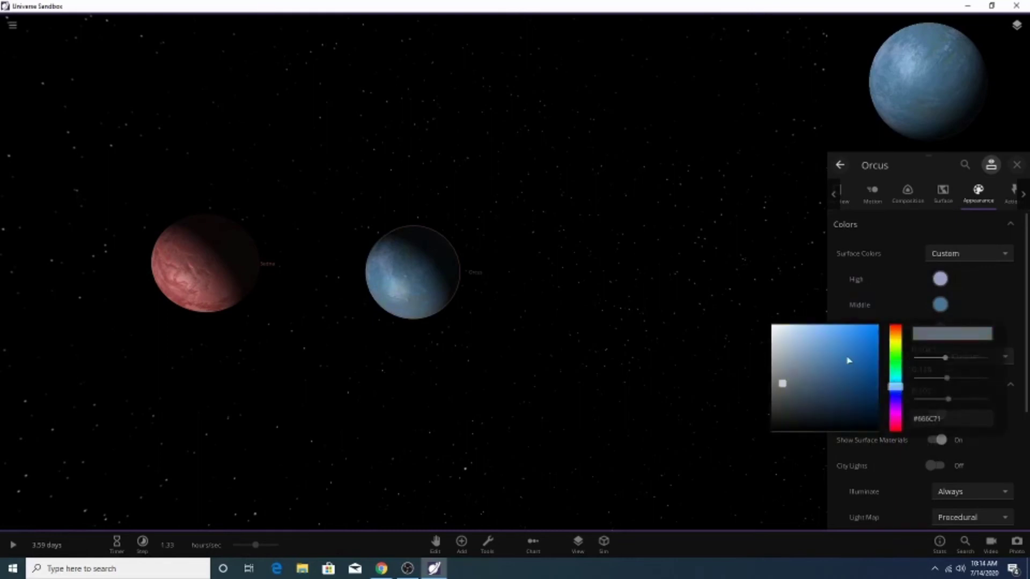
left_click(780, 261)
left_click(940, 329)
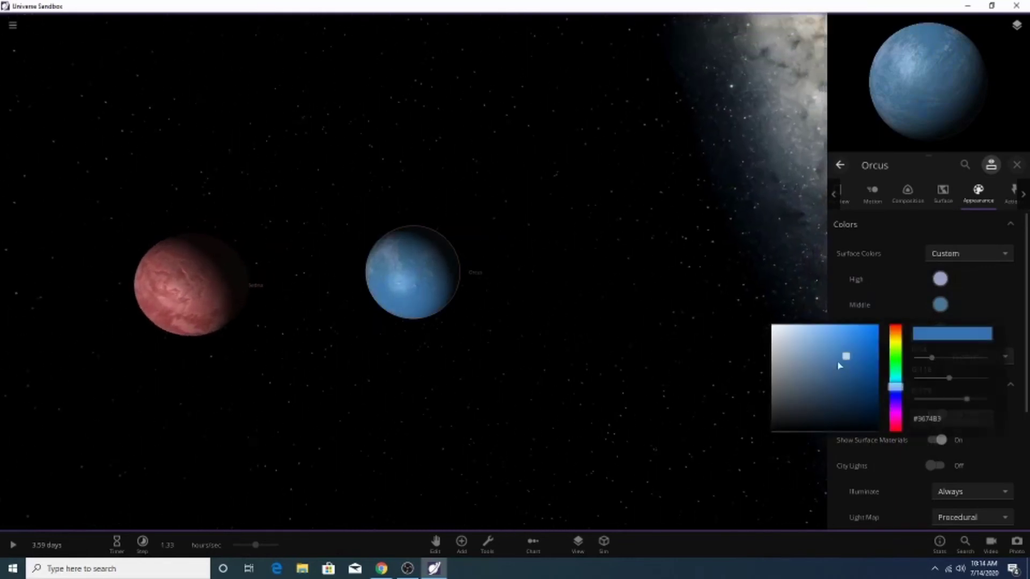
left_click(776, 355)
left_click_drag(775, 354, 777, 359)
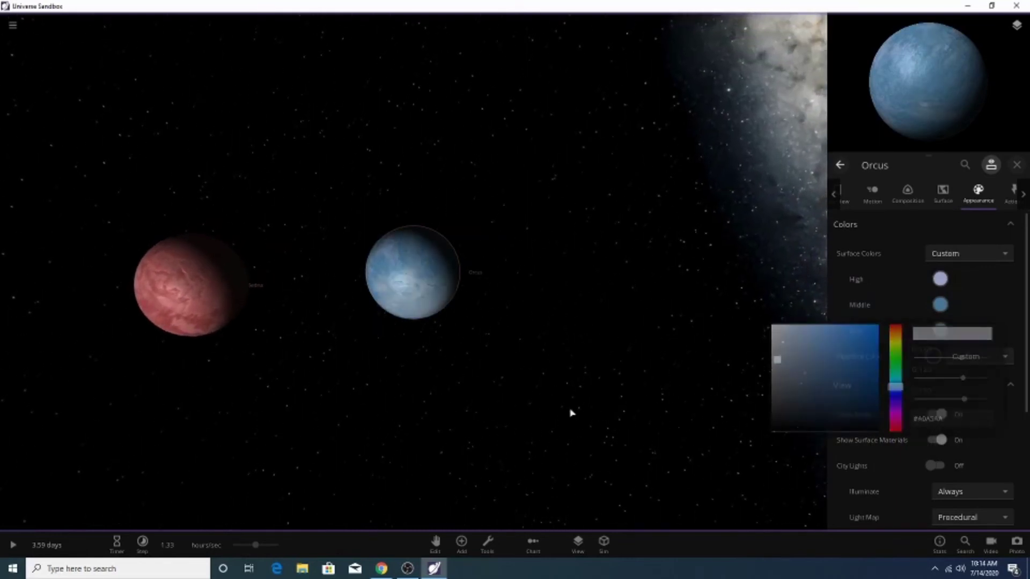
Give Orcus a custom interface color in a light grayish blue.
left_click_drag(570, 411, 698, 327)
left_click(933, 356)
left_click(895, 414)
left_click(839, 379)
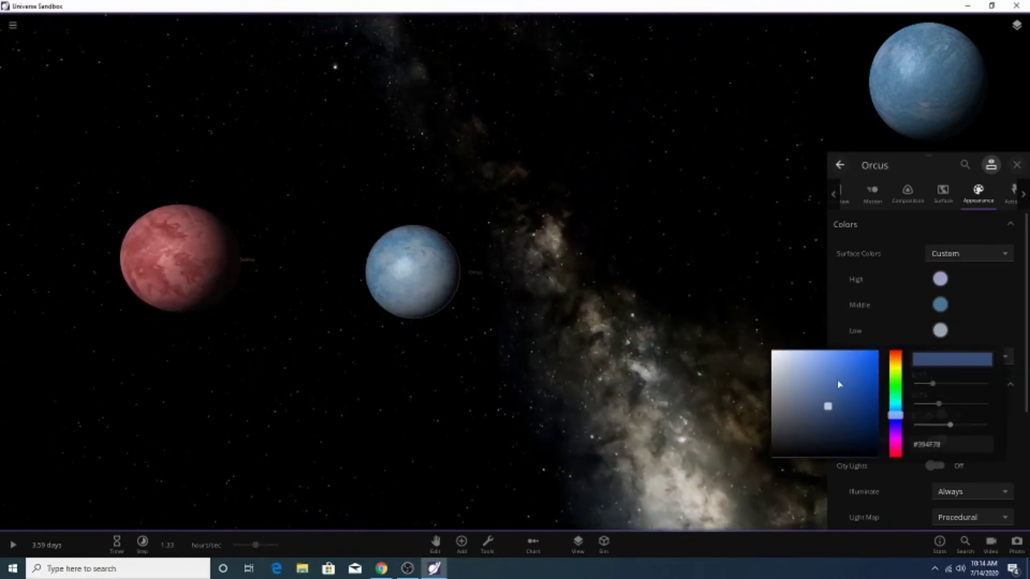
left_click(821, 381)
left_click_drag(821, 382, 795, 378)
left_click(644, 376)
scroll(531, 501, "down", 8)
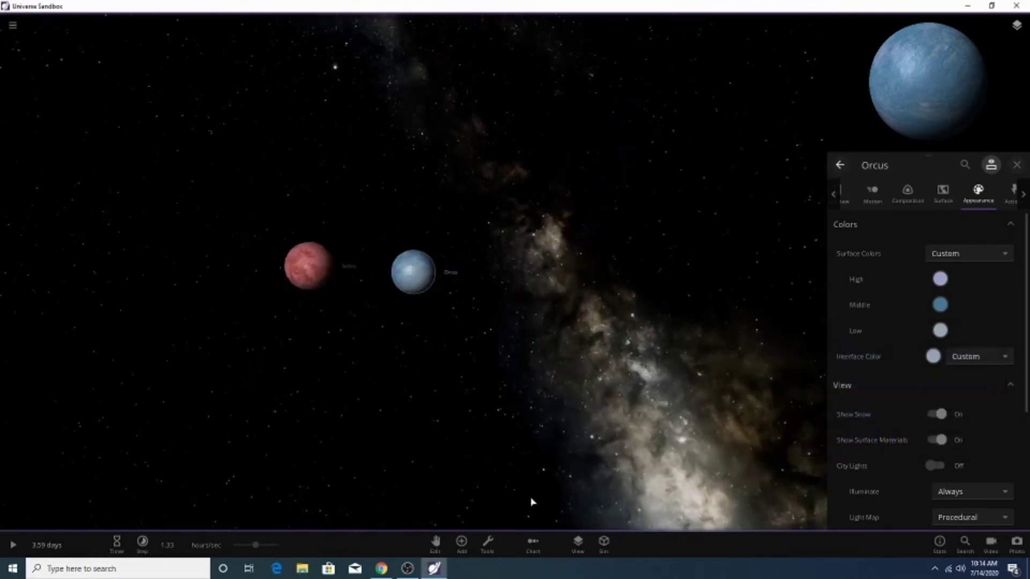
Search the object library for "quaoar" and add a still Quaoar beside Orcus, on the side away from Sedna.
left_click_drag(516, 466, 499, 253)
scroll(474, 259, "up", 2)
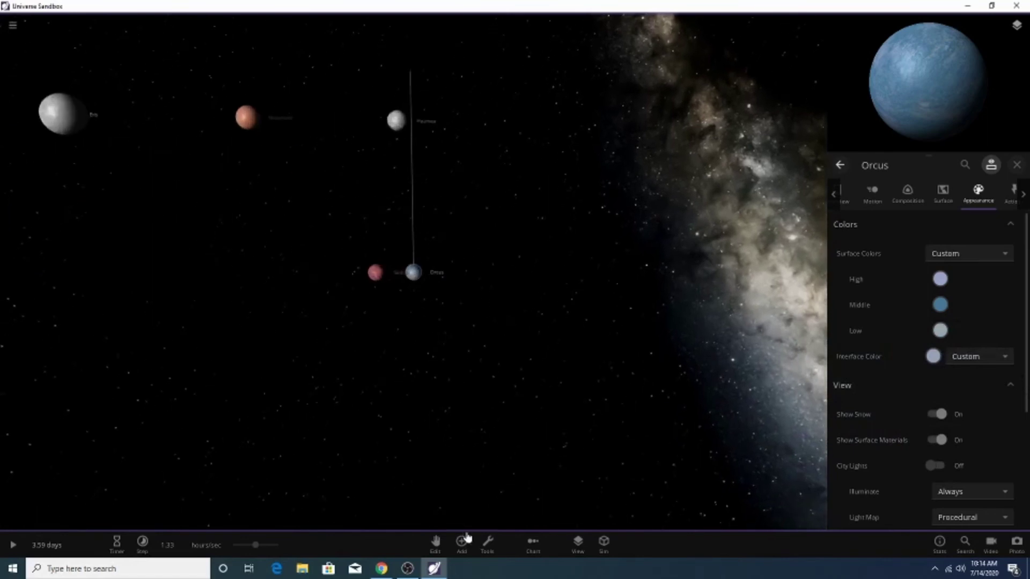
left_click(464, 539)
left_click_drag(439, 395, 681, 453)
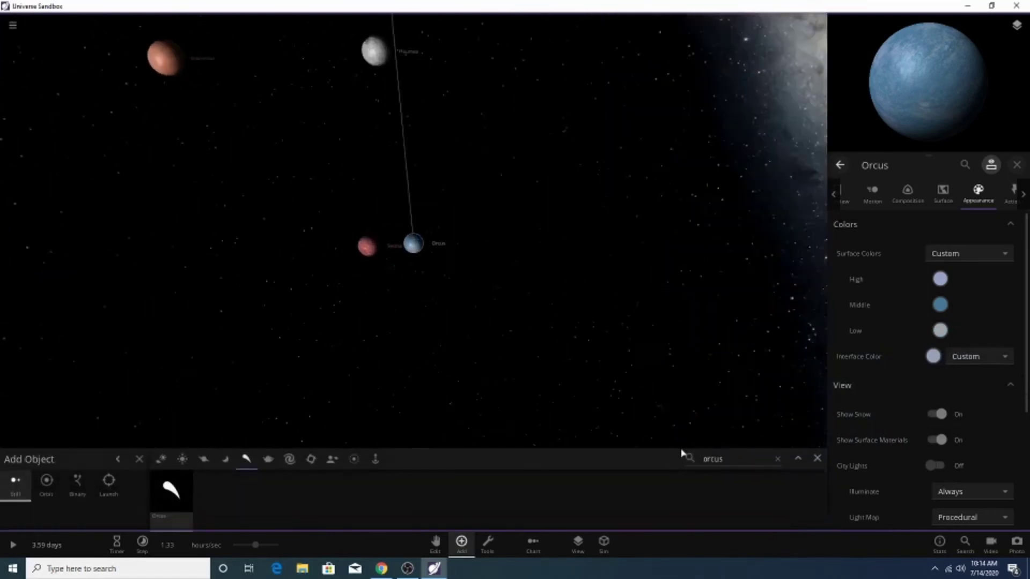
left_click(777, 459)
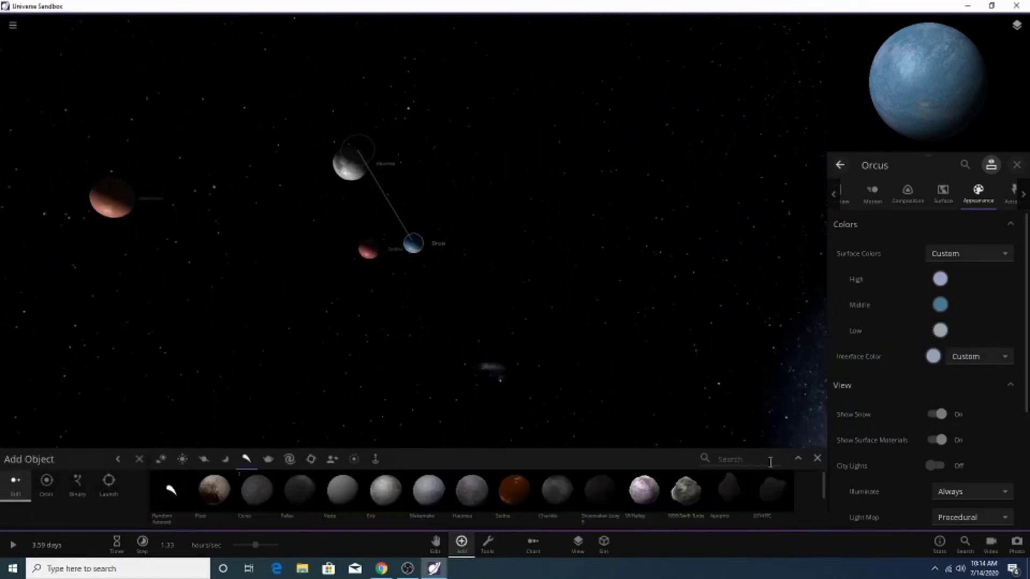
left_click(727, 459)
type("quaoar")
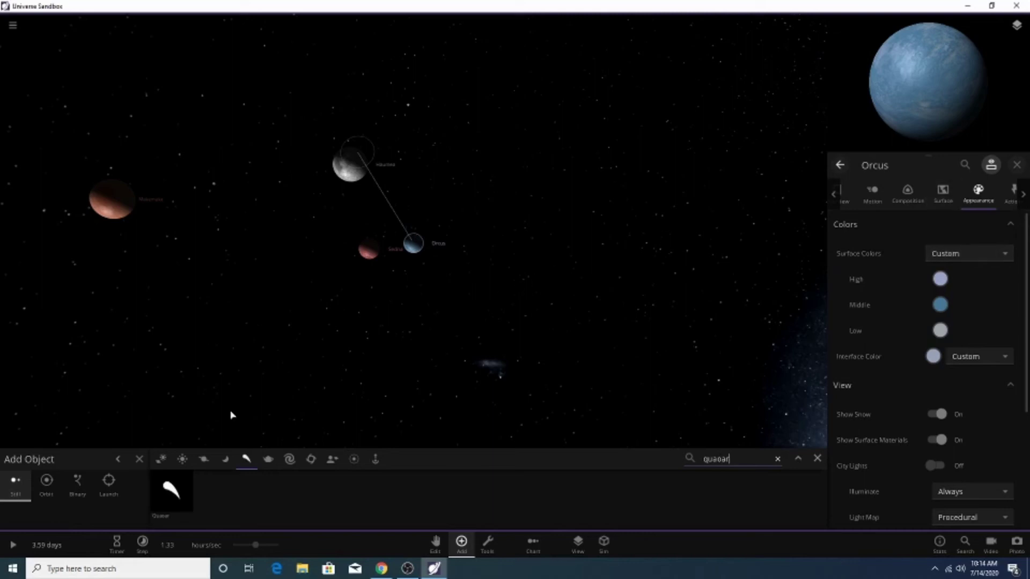
left_click(180, 515)
scroll(459, 244, "up", 4)
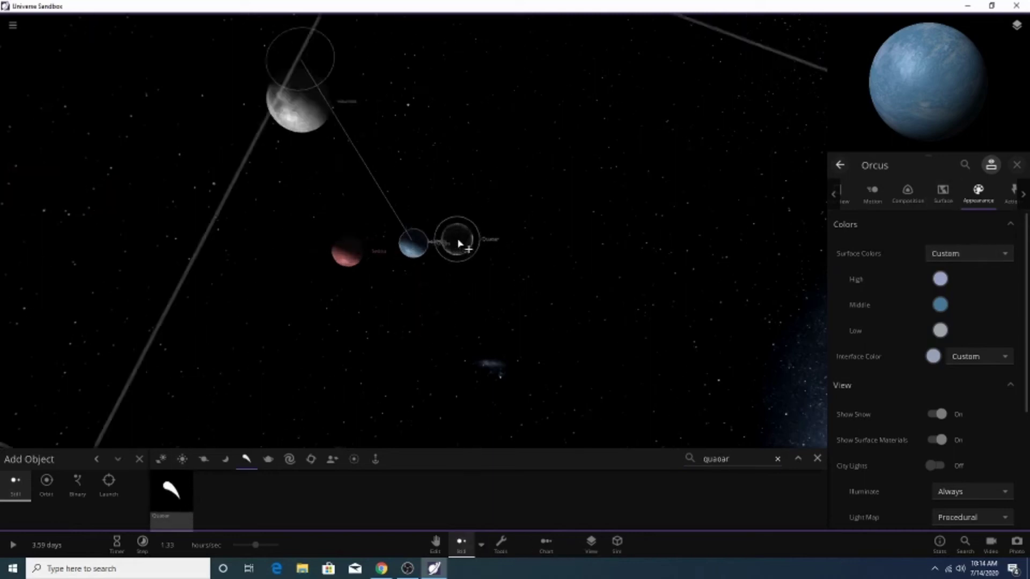
left_click(556, 225)
left_click(817, 459)
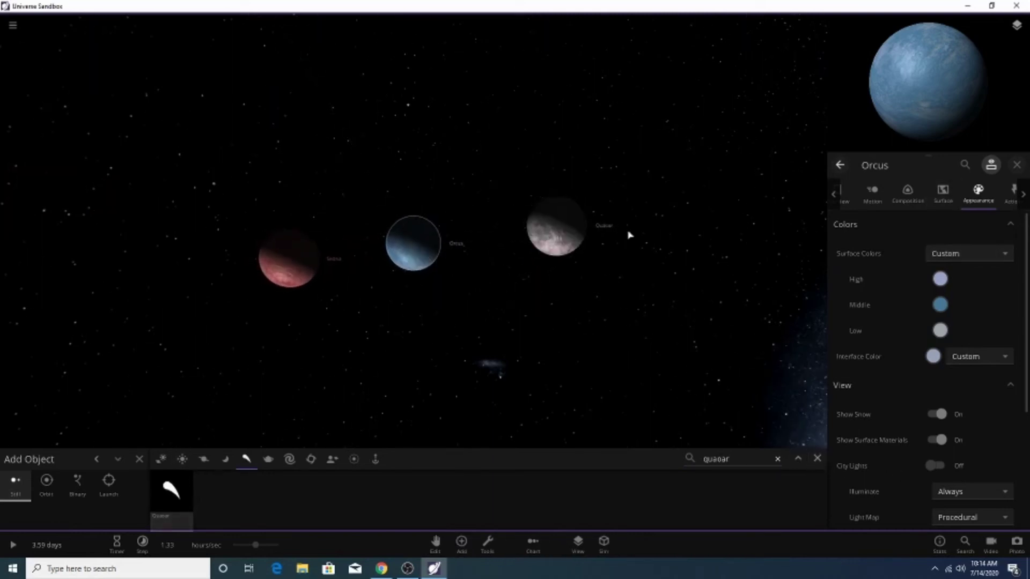
Focus on Quaoar and open its appearance properties.
left_click(559, 282)
left_click(611, 359)
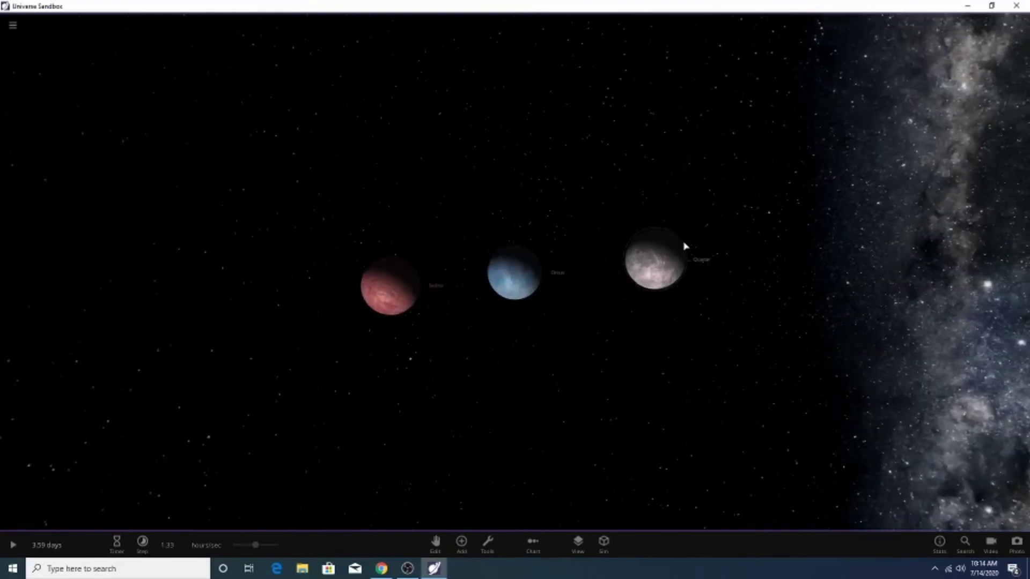
left_click(658, 297)
left_click(1002, 449)
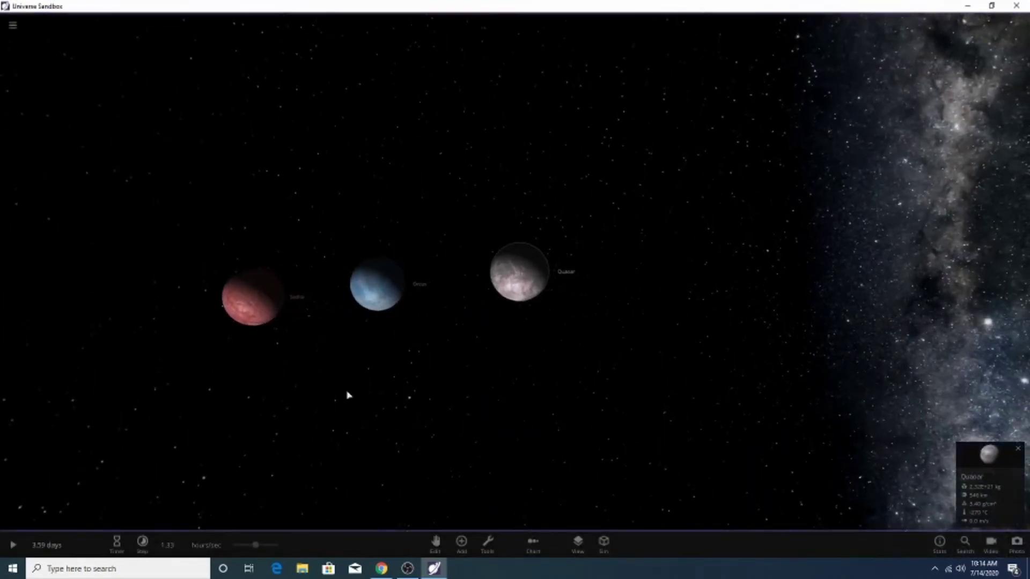
left_click_drag(278, 386, 408, 251)
scroll(407, 251, "up", 3)
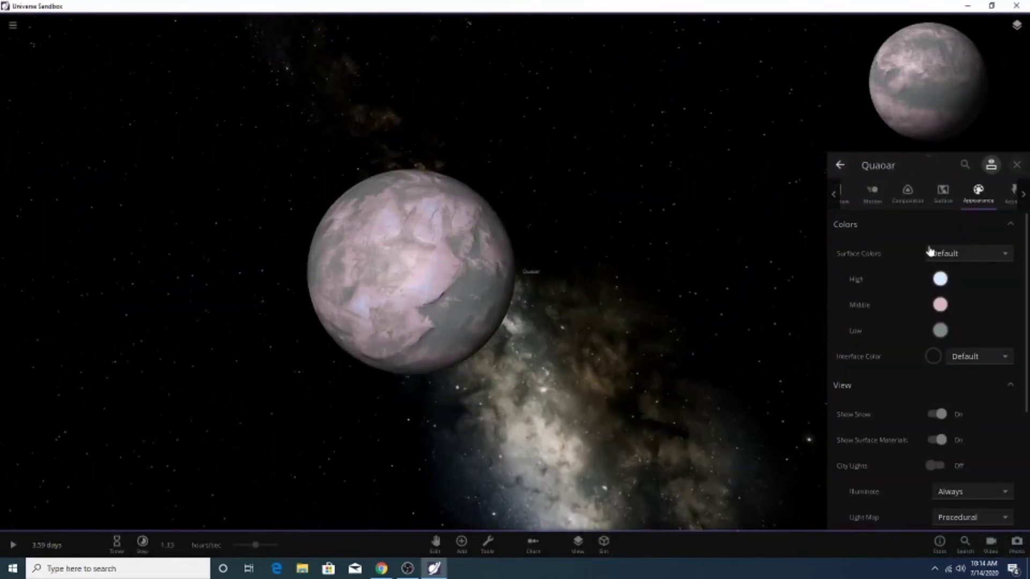
Change Quaoar's Middle and High surface colors to neutral light grays.
left_click(940, 305)
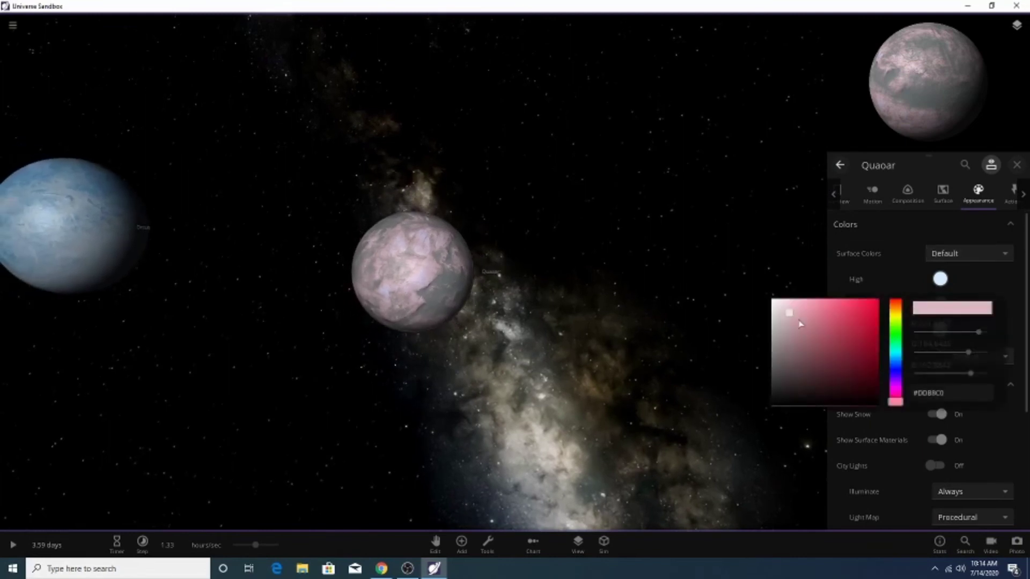
left_click(900, 351)
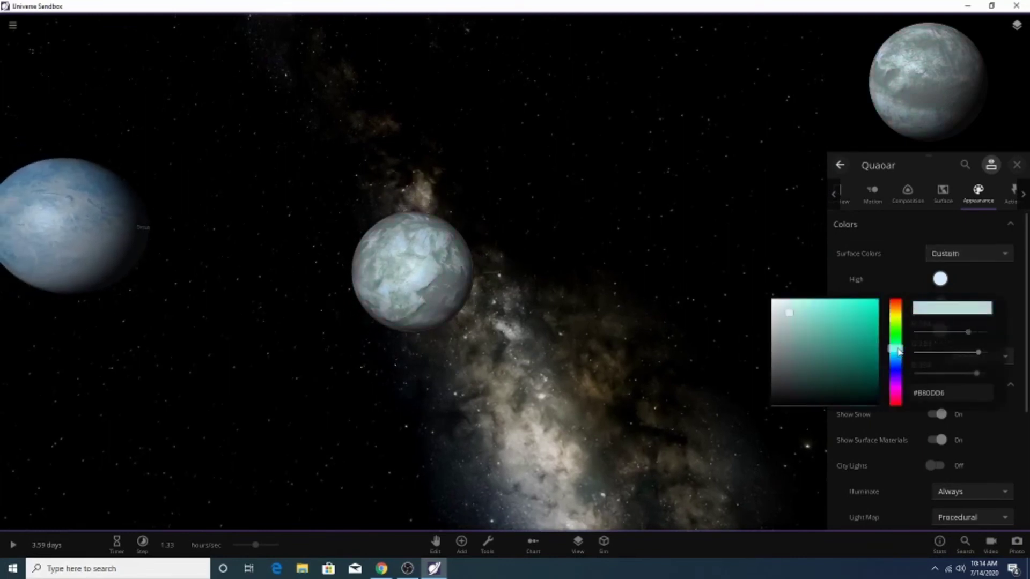
left_click(901, 392)
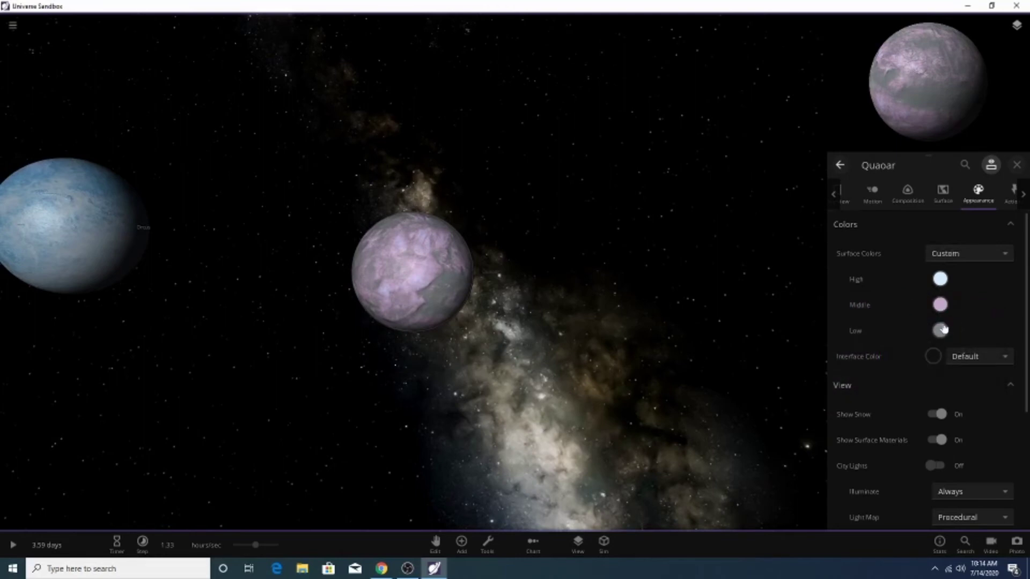
left_click(937, 309)
left_click_drag(789, 336, 717, 362)
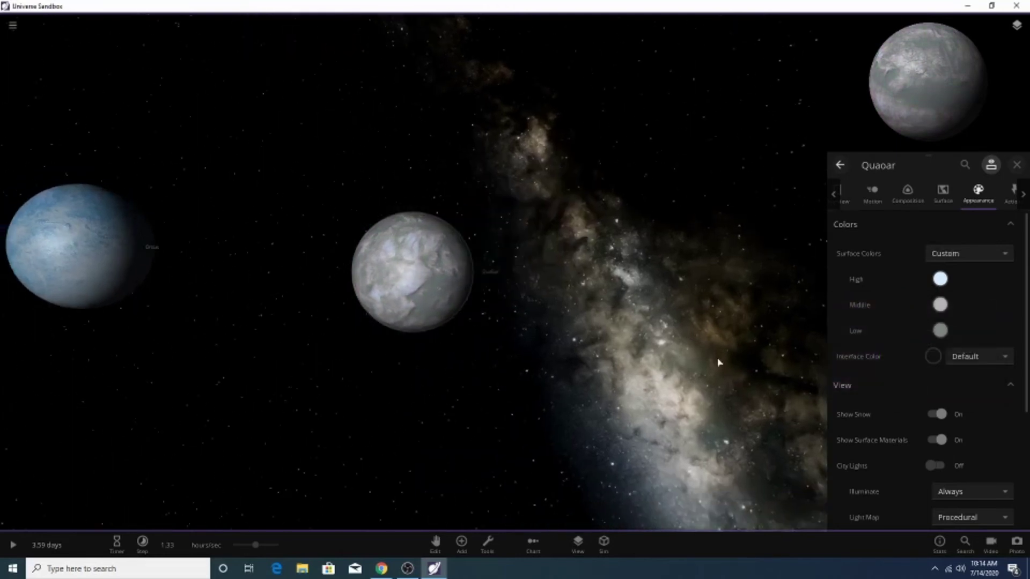
left_click(940, 282)
left_click_drag(775, 316, 759, 299)
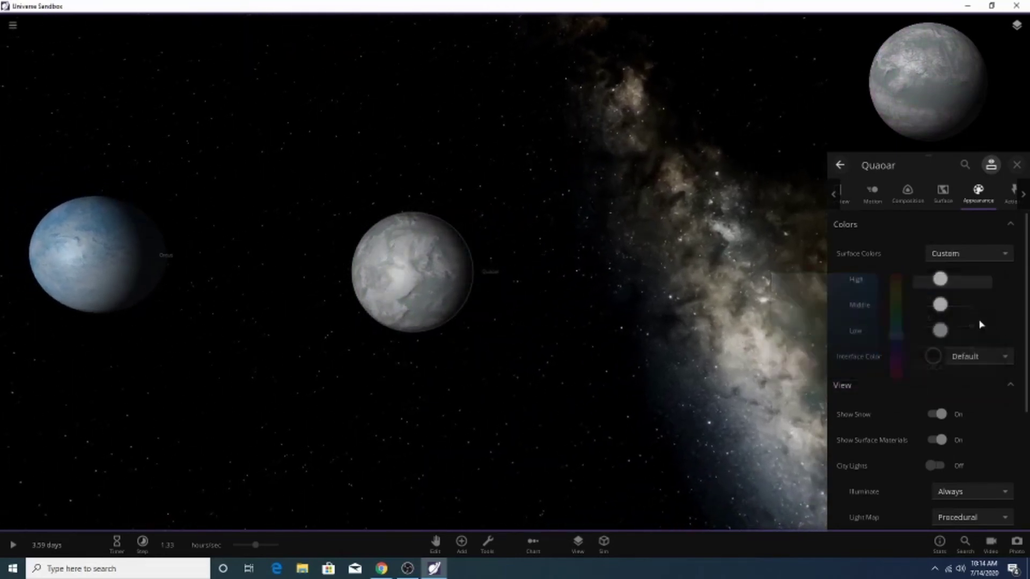
Give Quaoar a custom interface color in a neutral gray.
scroll(501, 347, "down", 5)
left_click_drag(446, 384, 585, 402)
left_click(935, 359)
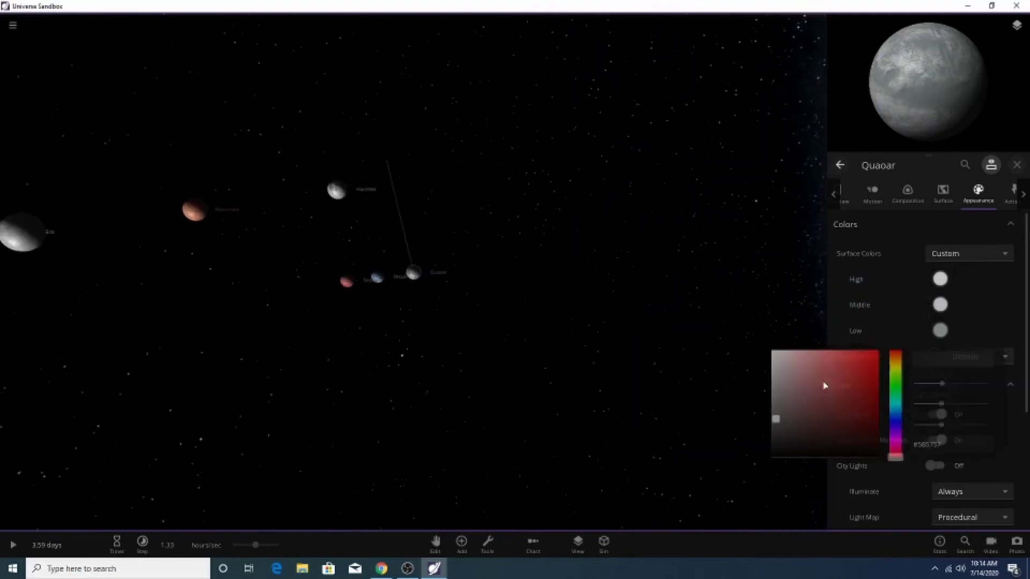
left_click_drag(777, 400, 763, 392)
scroll(471, 313, "down", 4)
left_click_drag(471, 312, 476, 375)
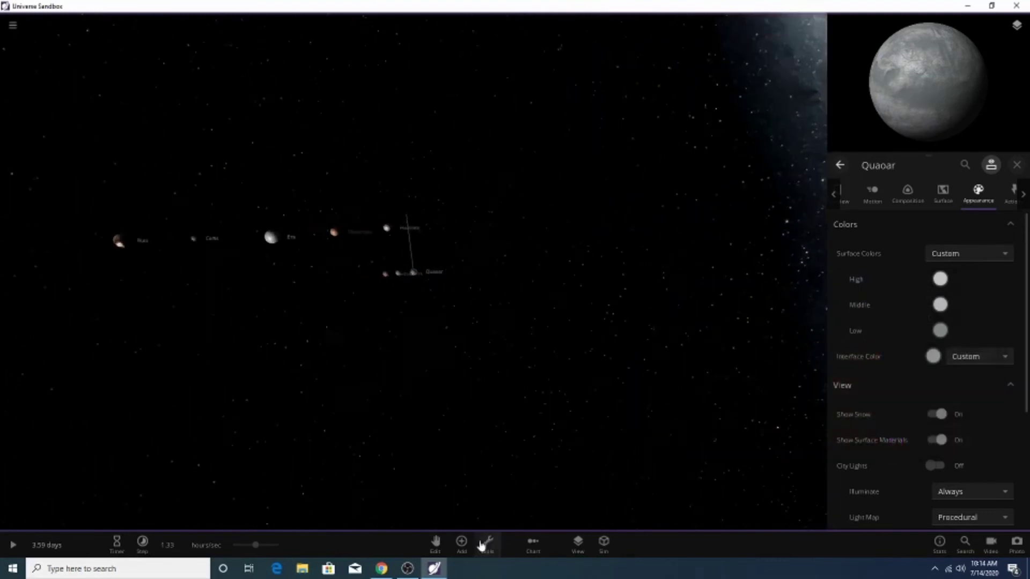
Search the object library for "vanth" and clear the search.
left_click(462, 545)
scroll(625, 229, "up", 8)
scroll(295, 426, "down", 1)
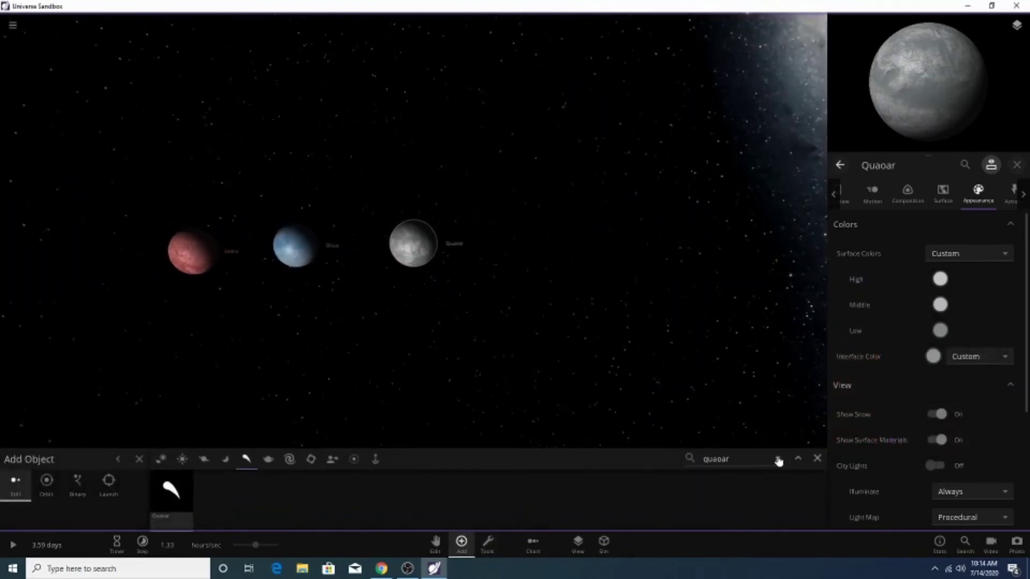
left_click(777, 460)
left_click(727, 458)
type("vanth")
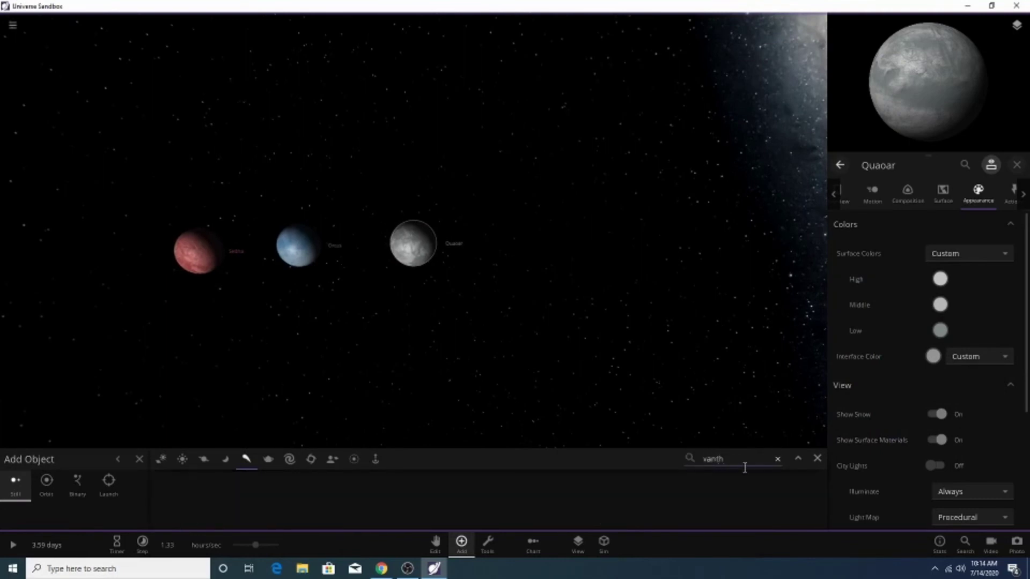
left_click(776, 459)
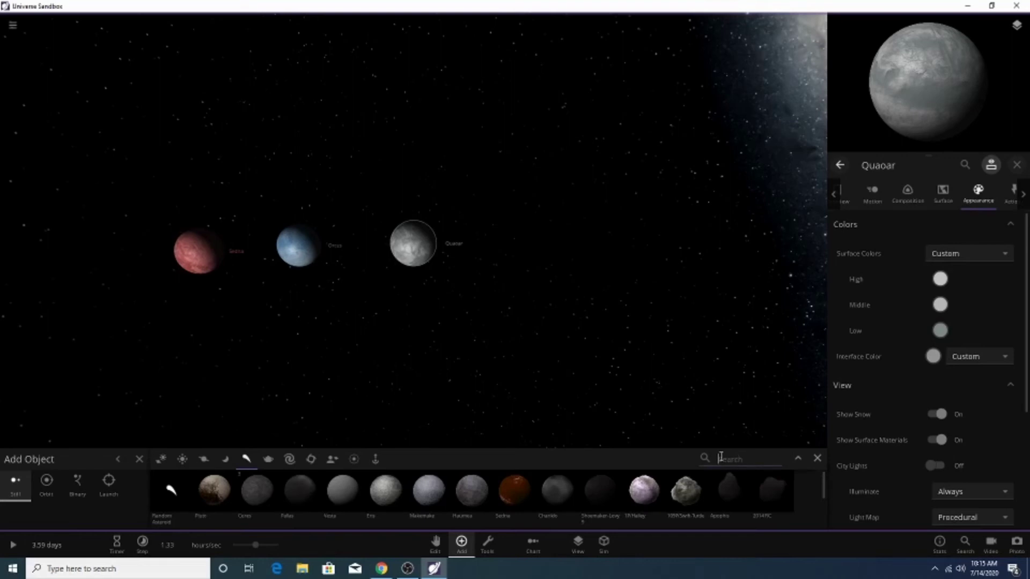
left_click(432, 486)
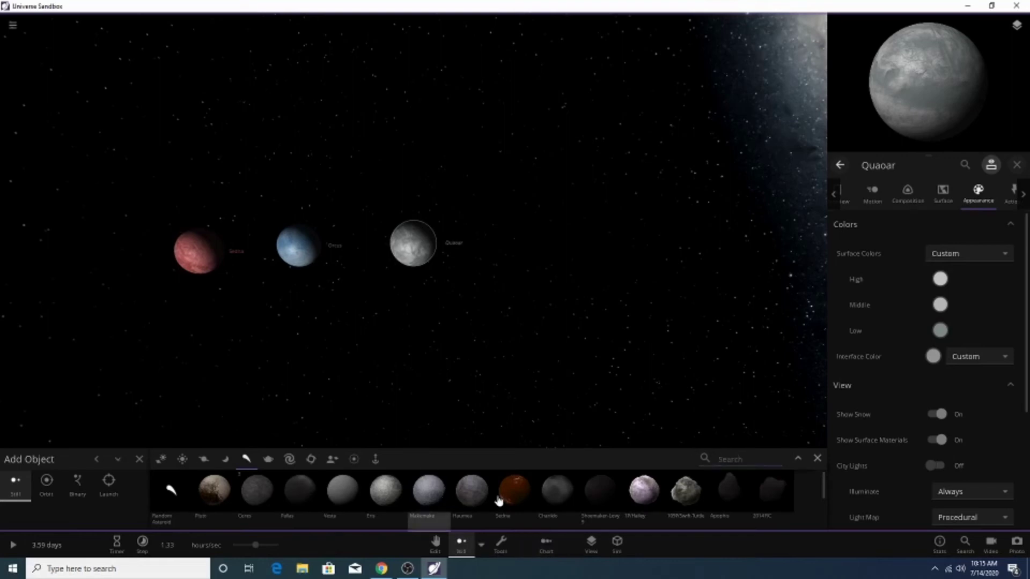
left_click(555, 504)
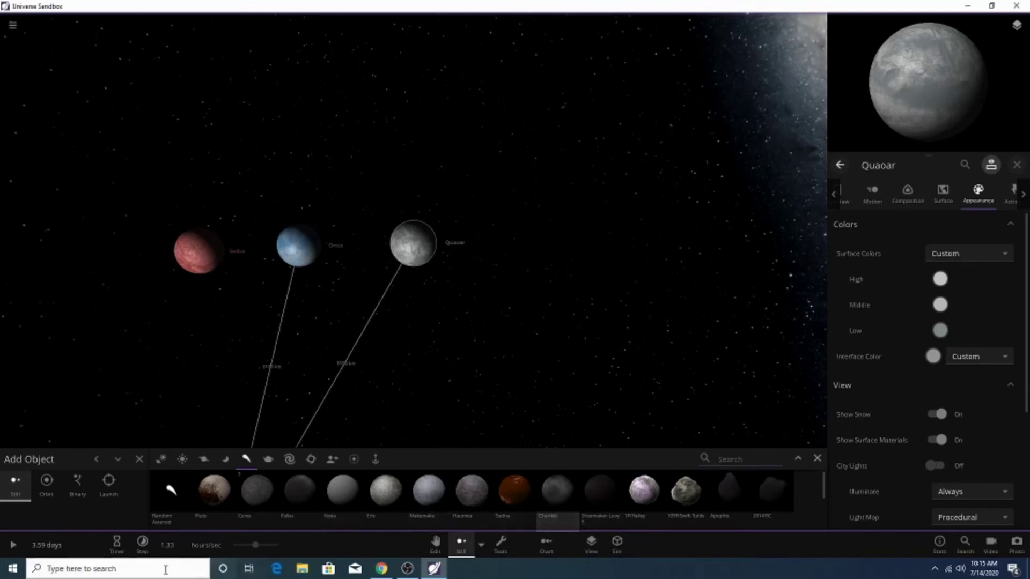
type("as")
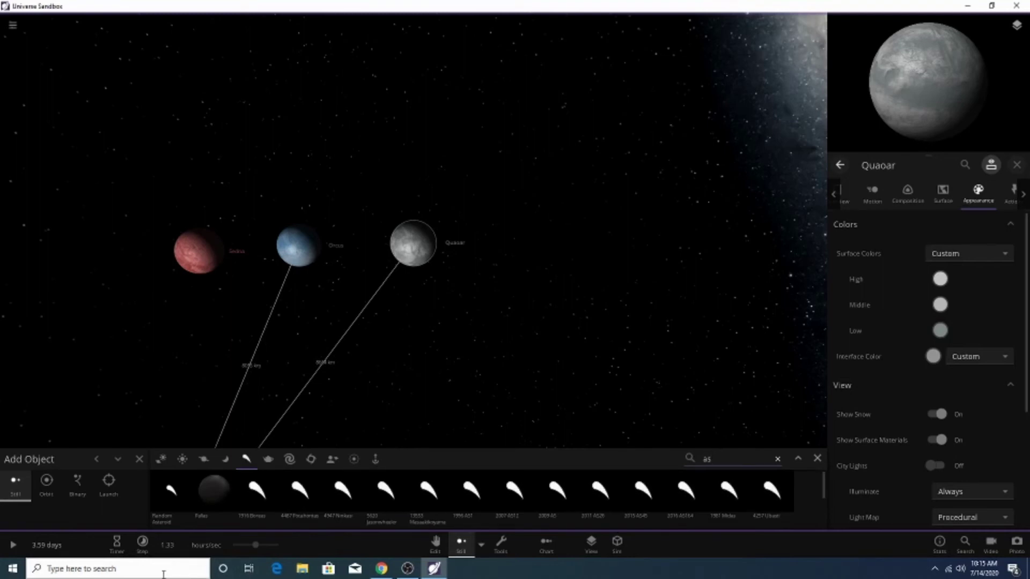
key("BackSpace")
key("BackSpace")
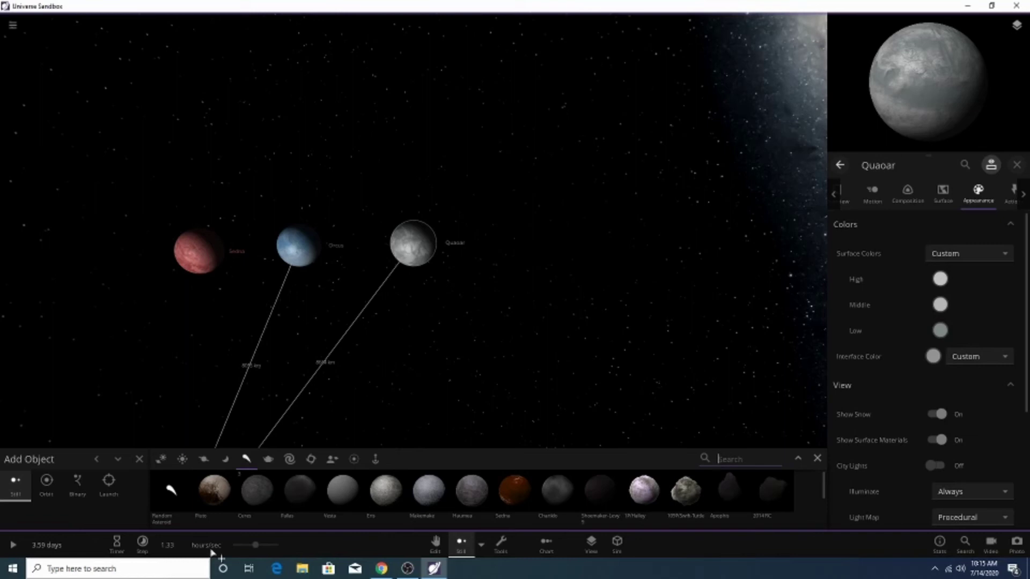
mouse_move(659, 480)
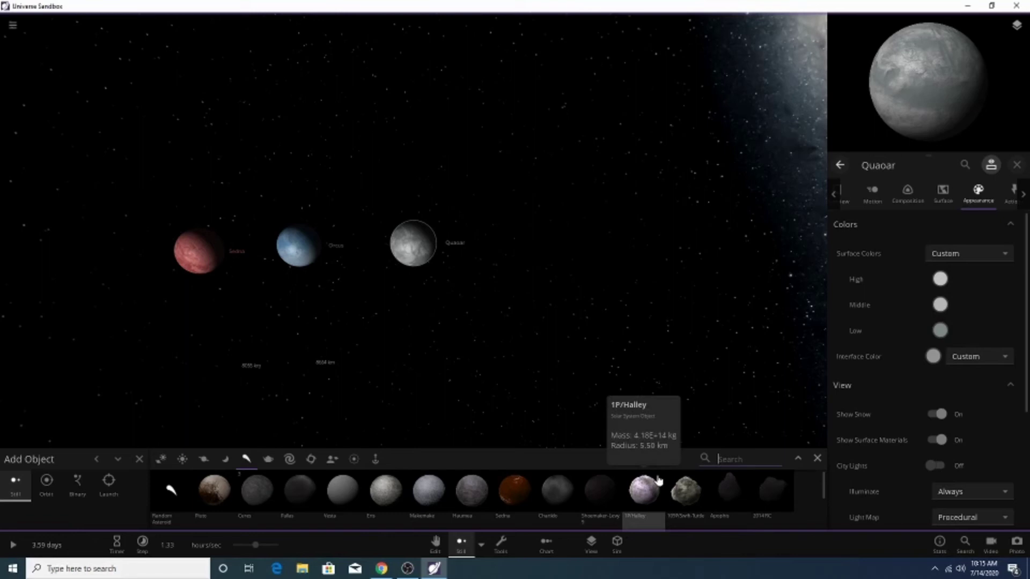
left_click(658, 480)
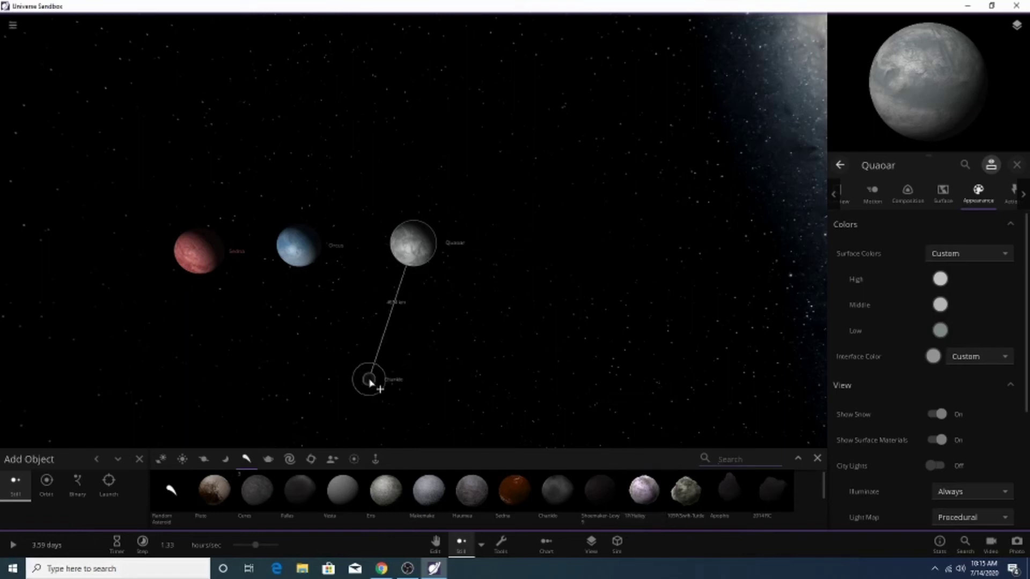
Find Varuna in the object library with the search "varuna" and place it beside Quaoar as a still object.
type("varuna")
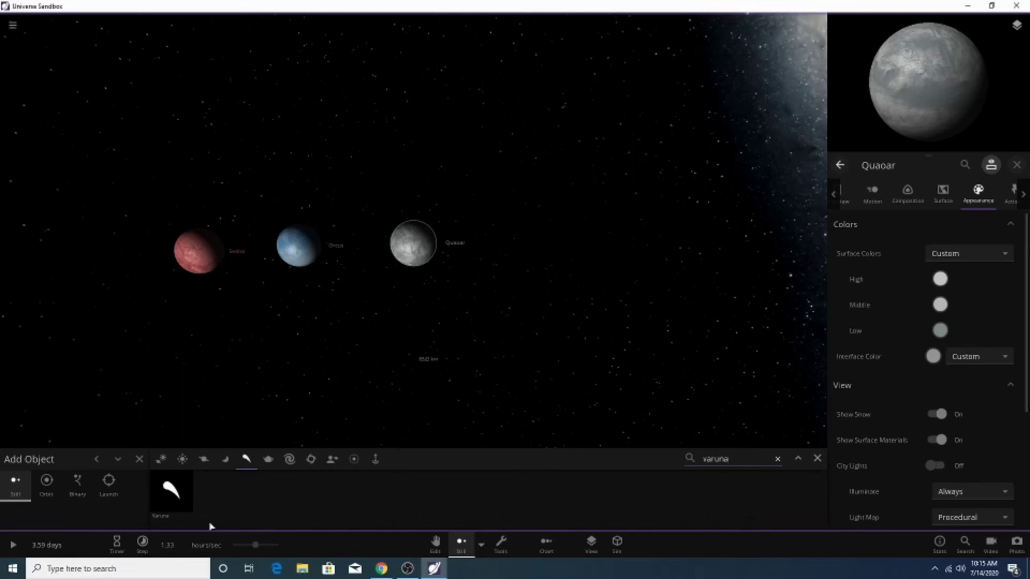
left_click(171, 493)
right_click_drag(517, 257, 512, 395)
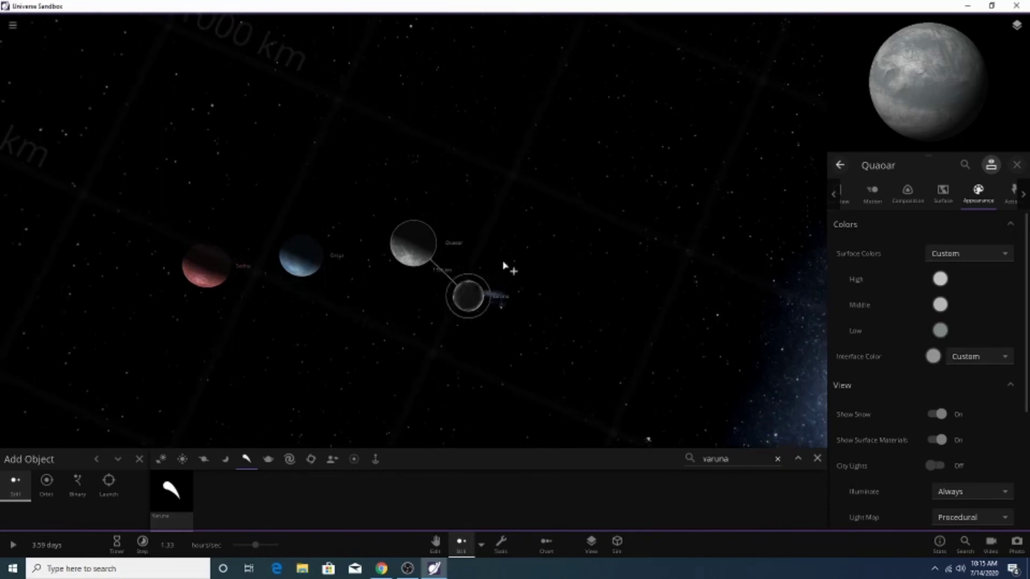
right_click_drag(575, 372, 505, 206)
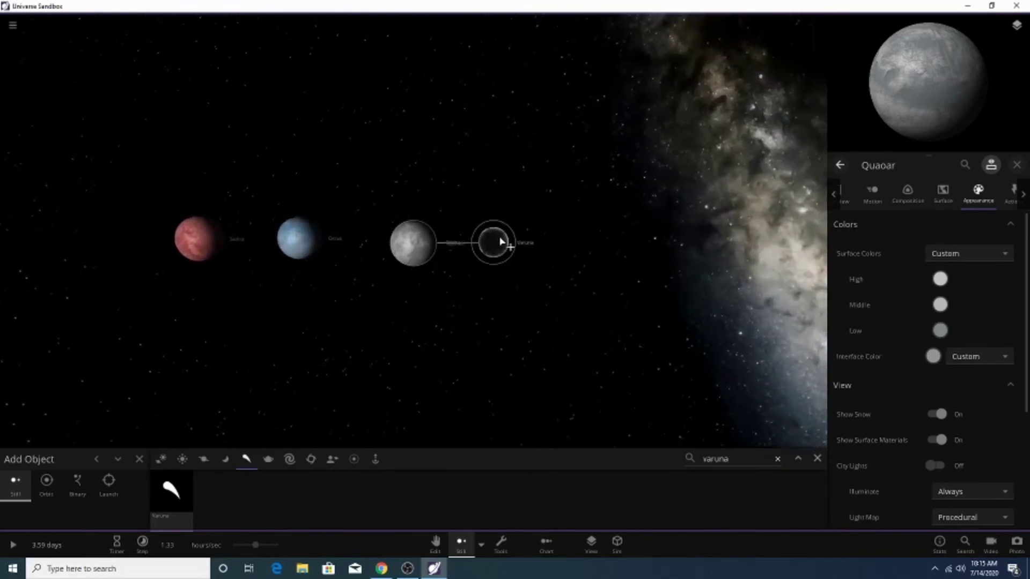
left_click(373, 301)
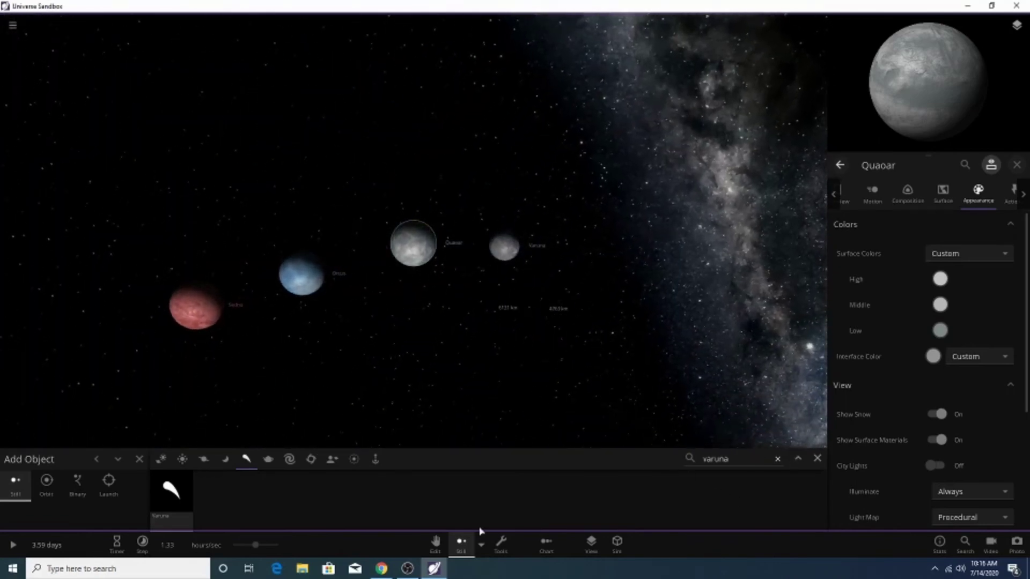
Reposition Varuna beside Quaoar so it lines up with the row of dwarf planet candidates.
left_click(435, 542)
right_click_drag(517, 205, 510, 303)
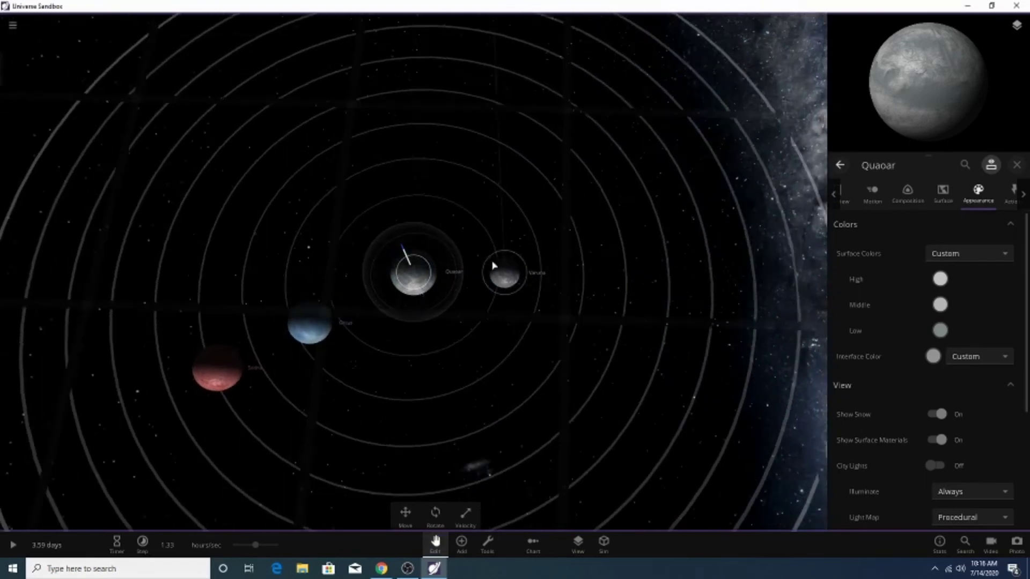
left_click(503, 275)
left_click_drag(503, 277, 485, 244)
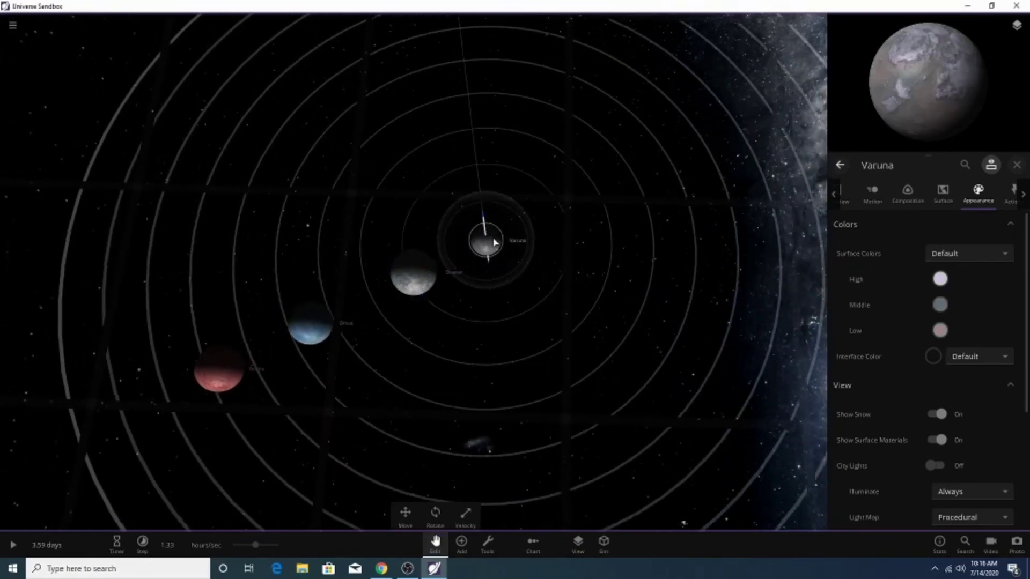
right_click_drag(512, 135, 512, 49)
right_click_drag(482, 300, 482, 216)
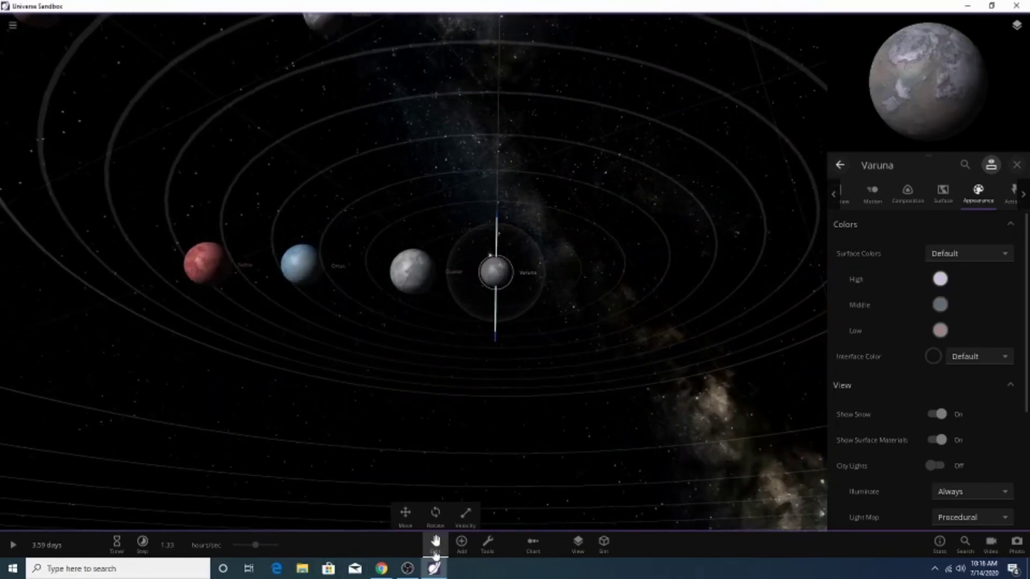
left_click(435, 549)
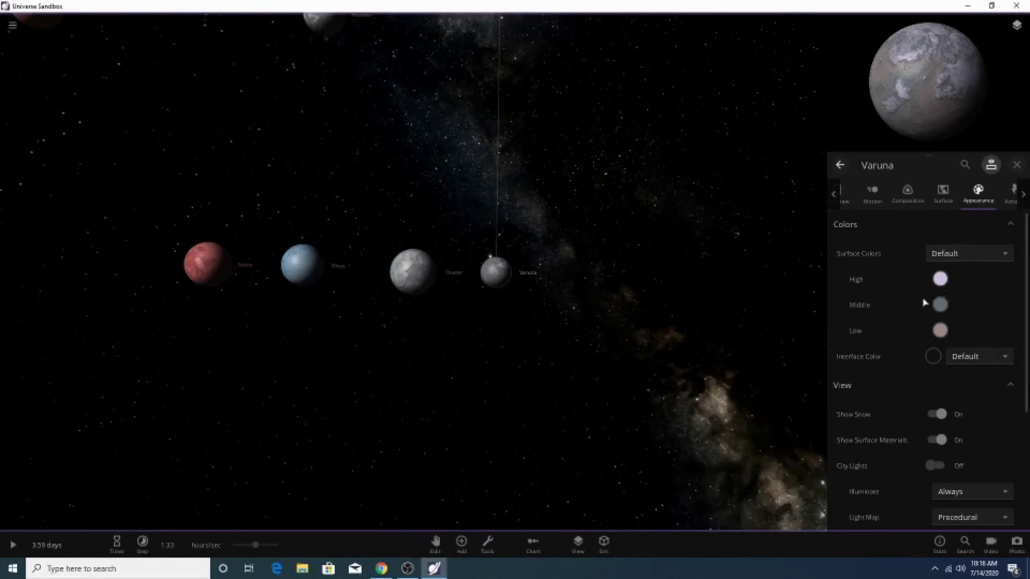
Set Varuna's High surface color to an orange-brown and its Middle surface color to the dusty pink #96736F.
left_click(939, 278)
left_click_drag(898, 290, 895, 279)
left_click(817, 313)
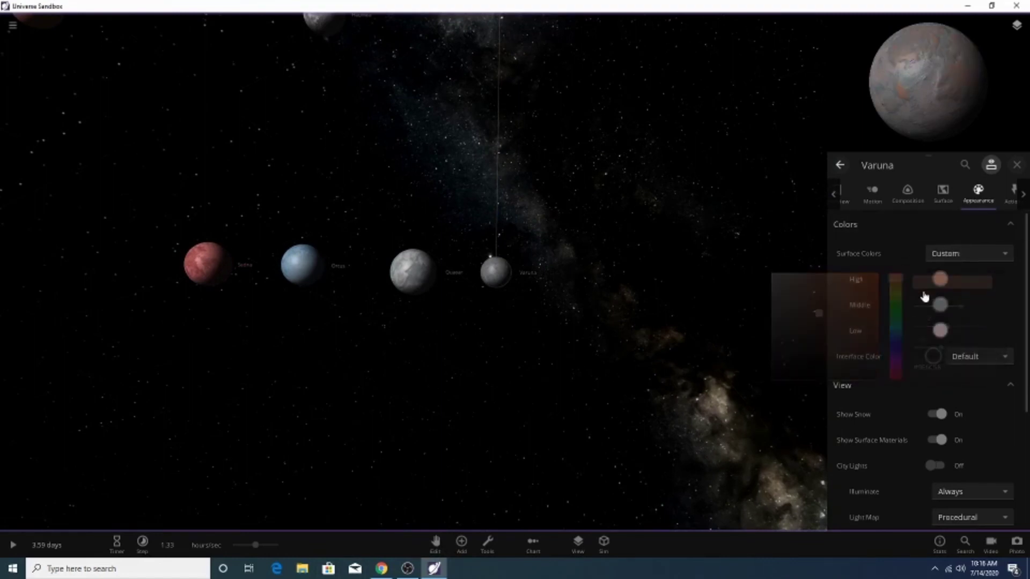
left_click(940, 330)
left_click(895, 301)
left_click_drag(793, 352, 799, 343)
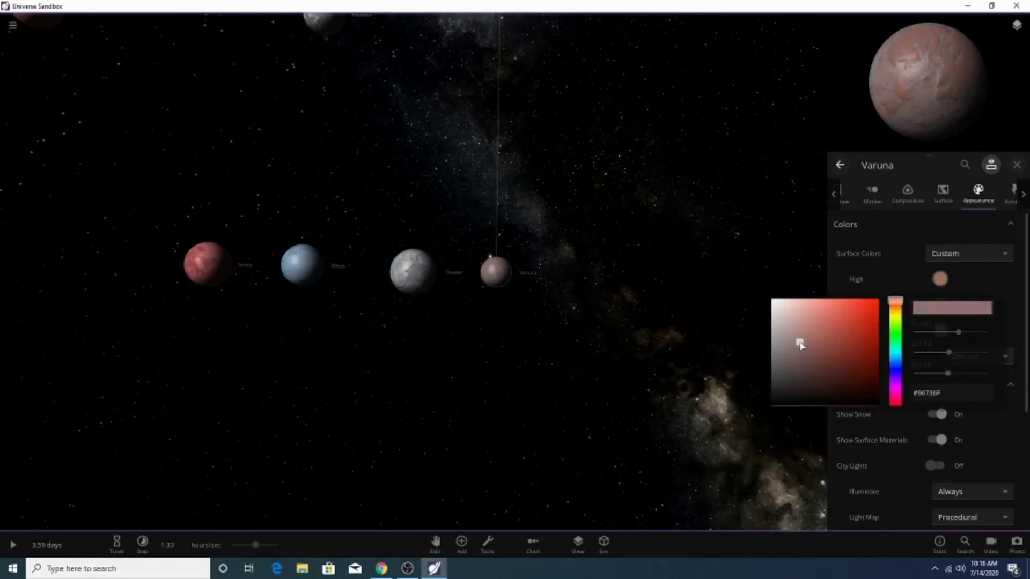
Focus on Varuna and give it the custom orange-brown interface color #B37F5E.
left_click_drag(648, 329, 501, 273)
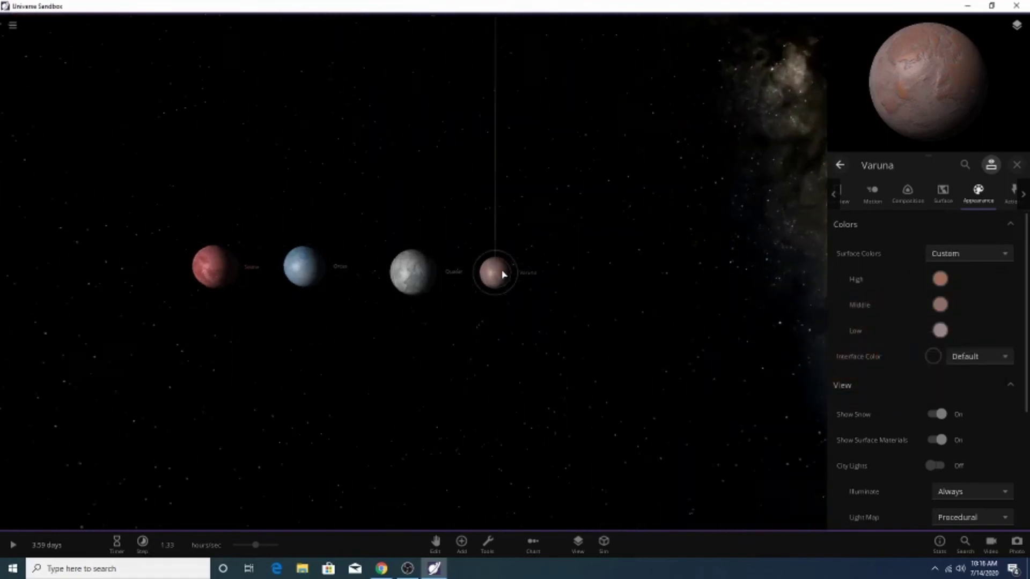
double_click(497, 272)
left_click(933, 354)
left_click(822, 382)
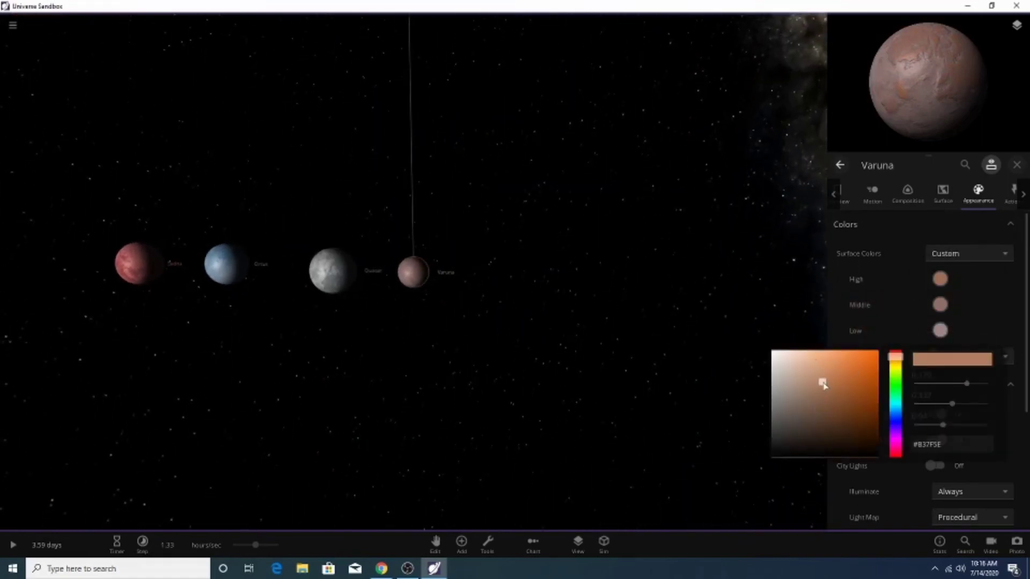
left_click(688, 321)
scroll(590, 271, "up", 5)
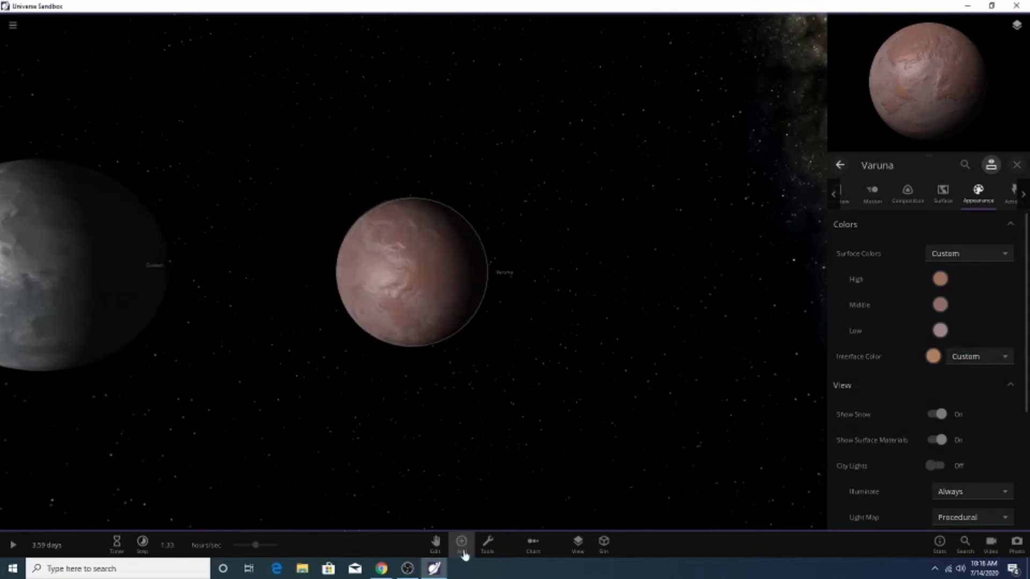
Find Salacia in the object library with the search "sala" and place it beside Varuna at the end of the row.
left_click(461, 544)
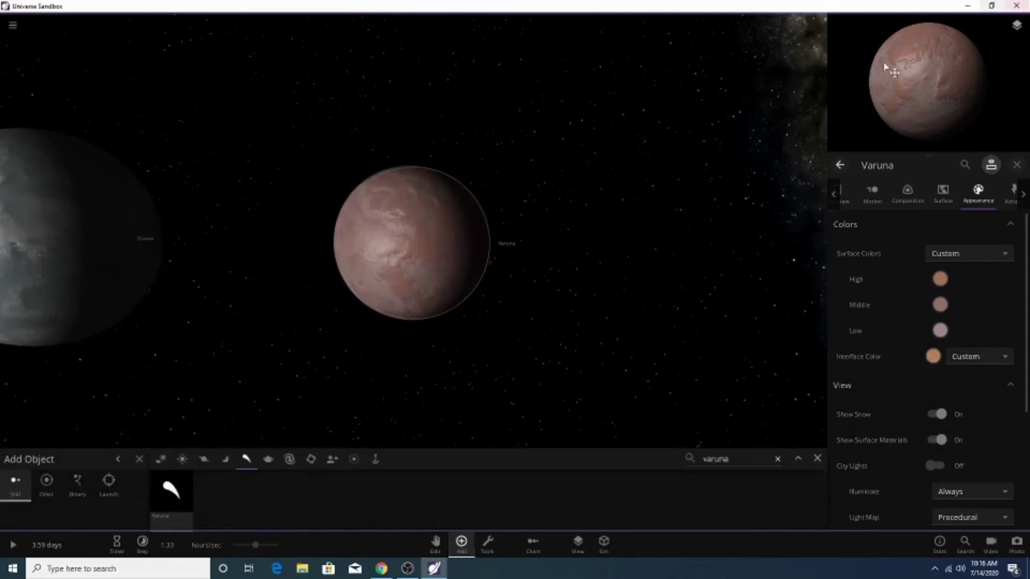
scroll(515, 276, "down", 5)
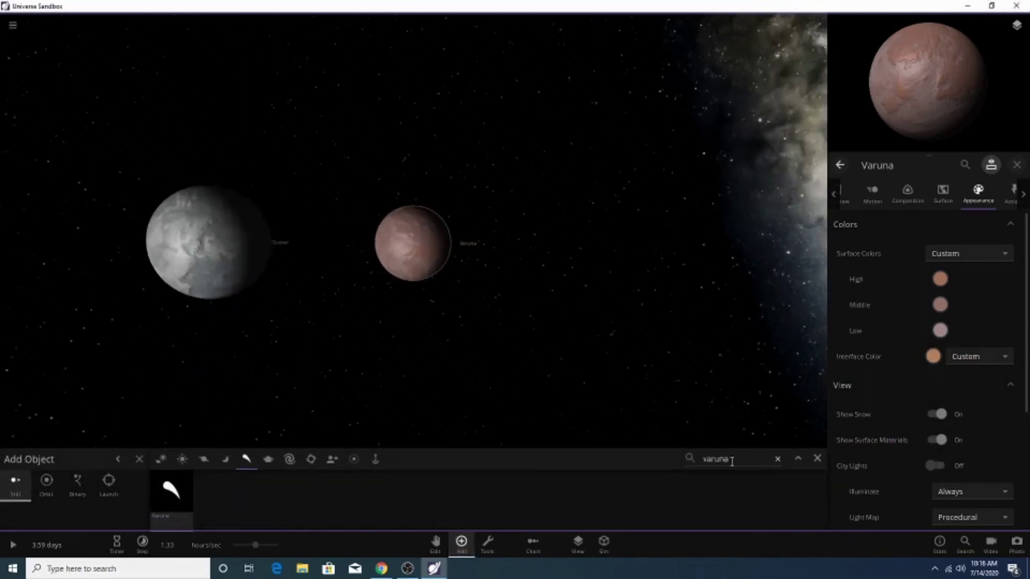
left_click(778, 460)
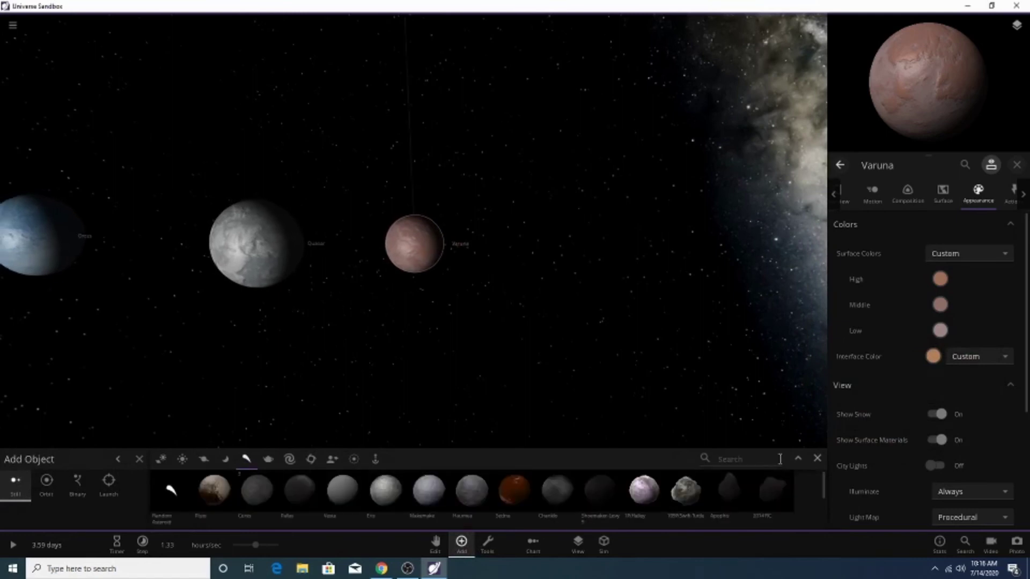
left_click(723, 460)
type("sala")
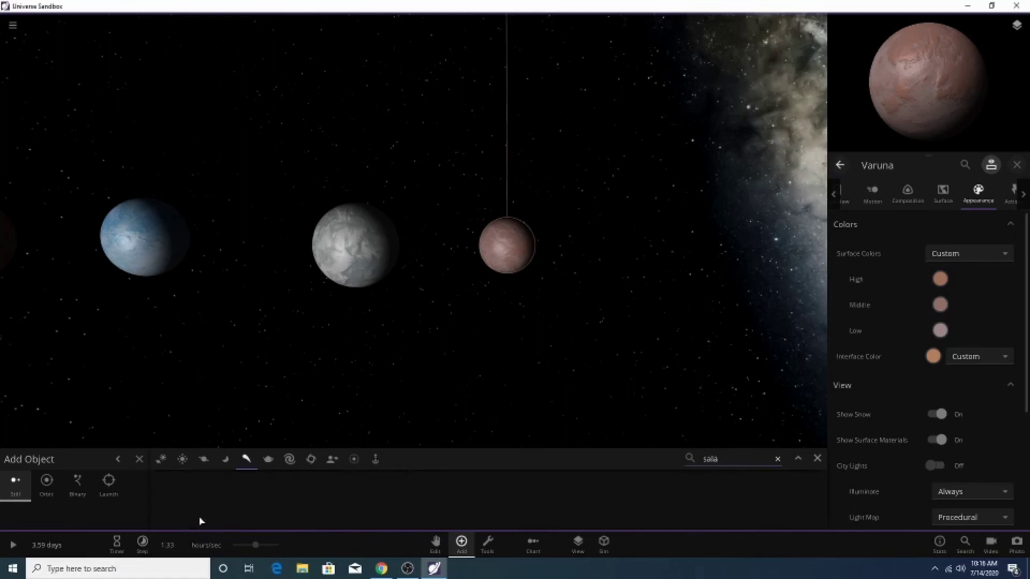
left_click_drag(380, 381, 389, 421)
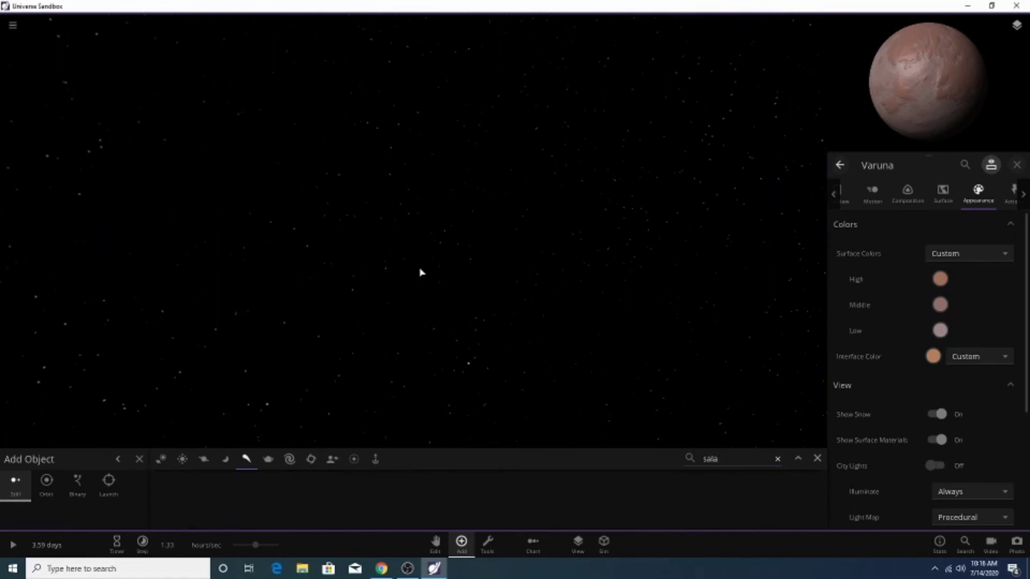
left_click_drag(423, 224, 474, 417)
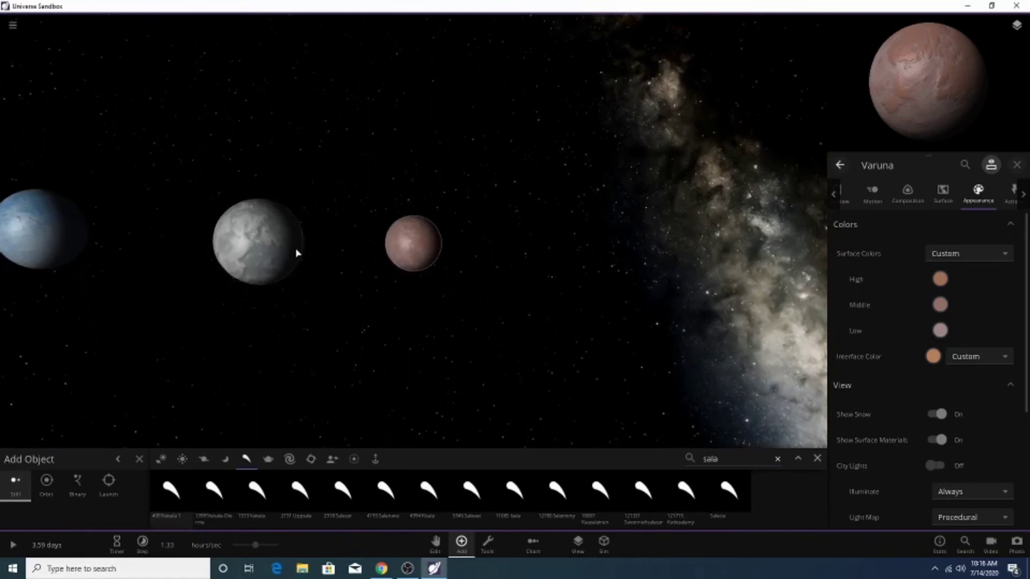
left_click_drag(297, 253, 294, 438)
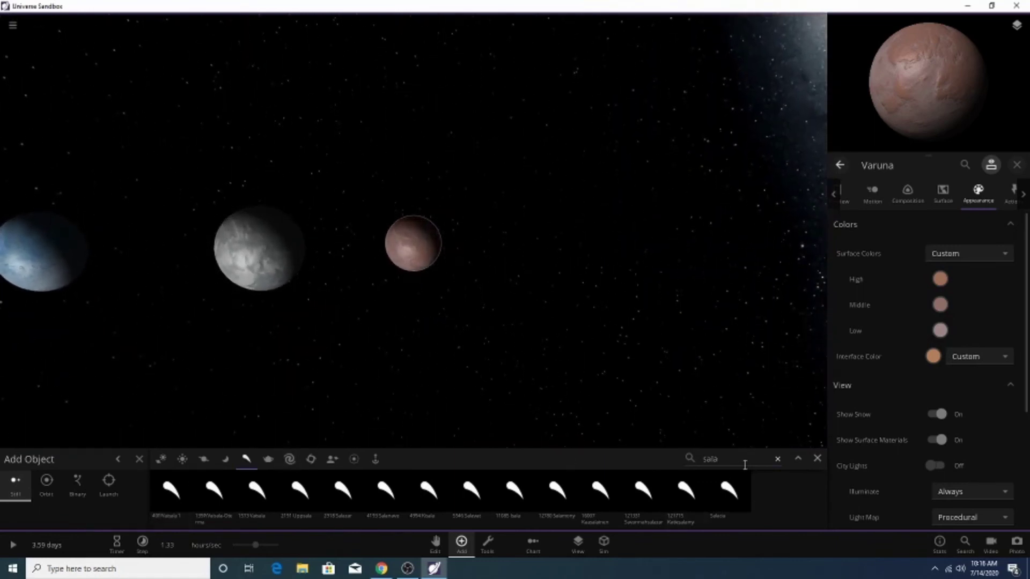
left_click(746, 496)
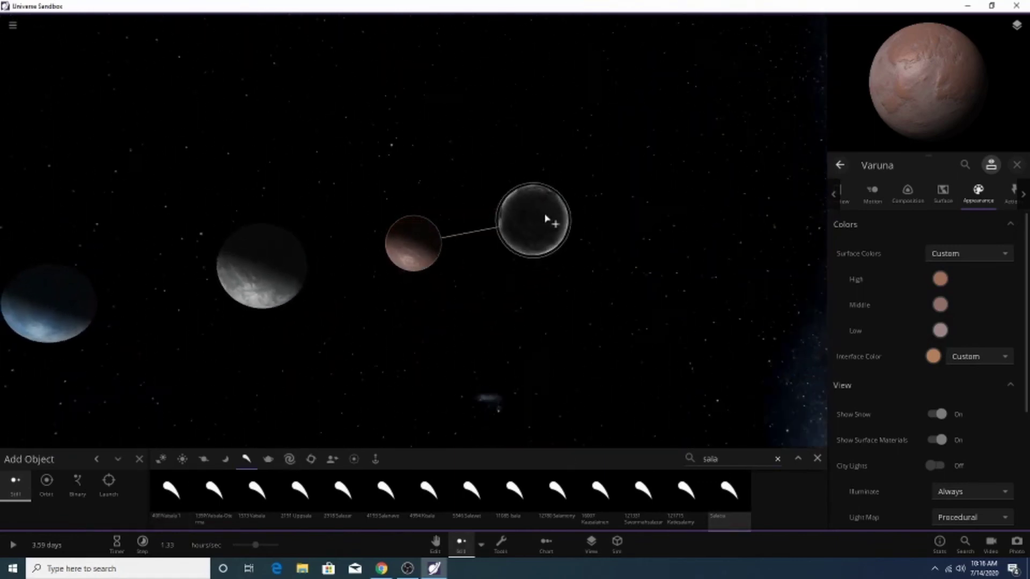
left_click(565, 208)
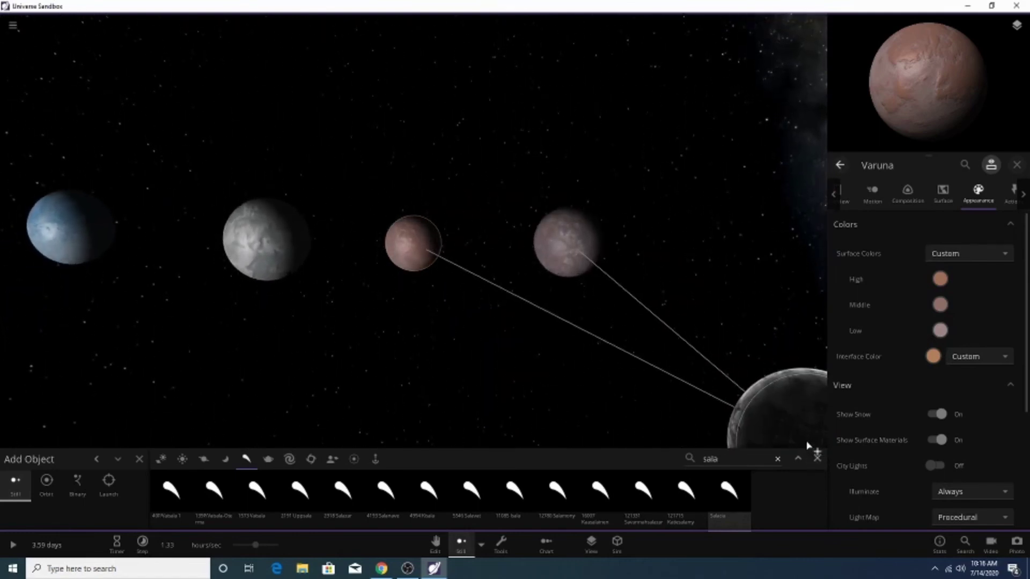
left_click(816, 457)
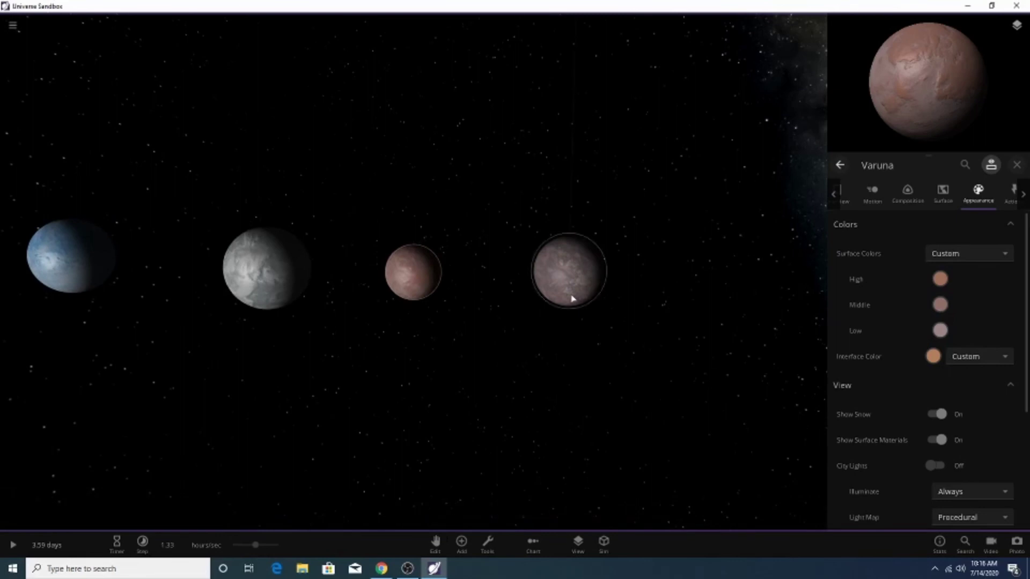
Try neutral grays for Salacia's High, Middle and Low surface colors.
left_click(939, 279)
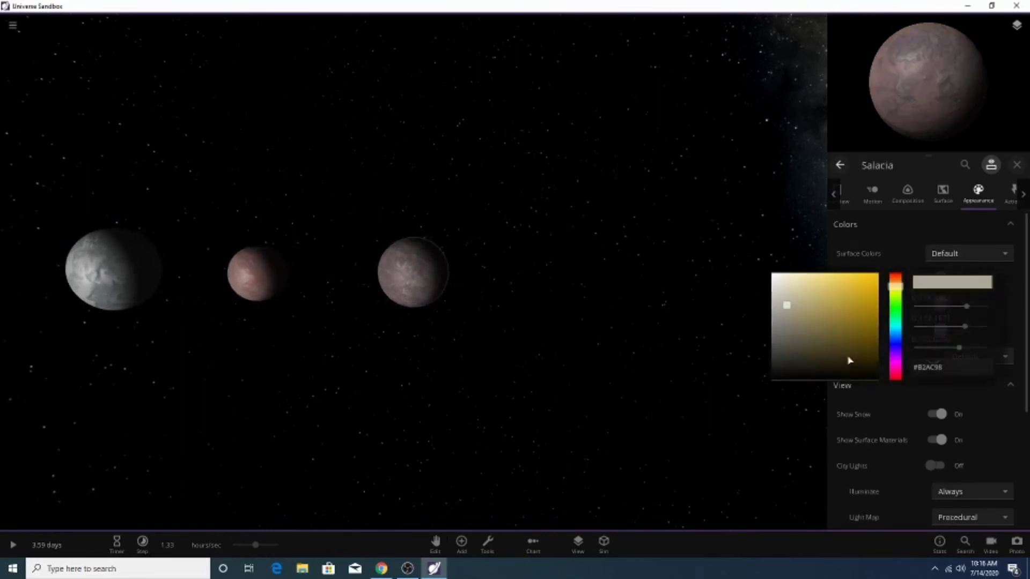
left_click(809, 238)
left_click(939, 302)
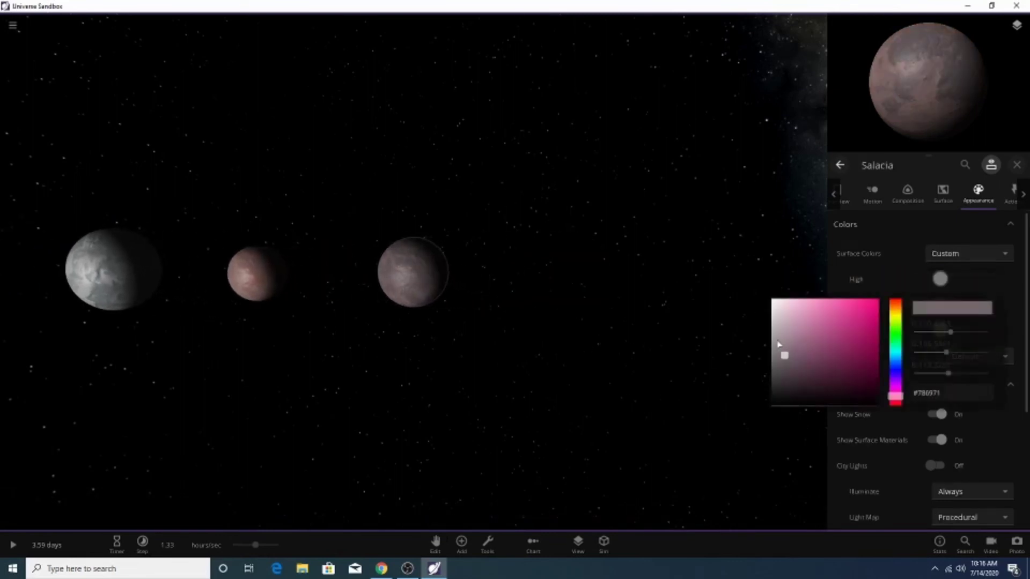
left_click(803, 276)
left_click(933, 332)
left_click_drag(801, 374, 754, 389)
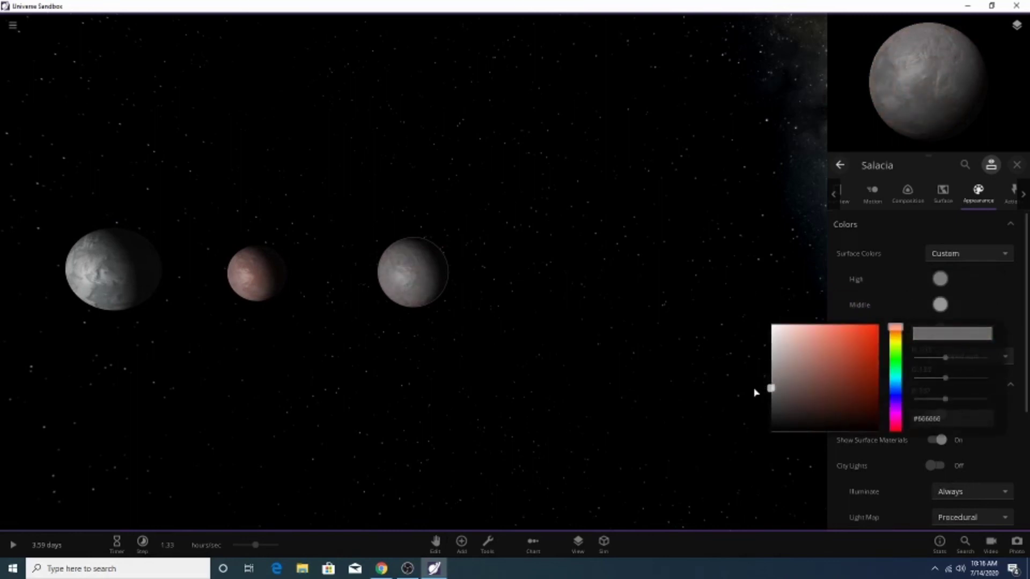
Set Salacia's Middle surface color to a dark gray, Low to a lighter gray and High to the near-white #DBDBDB.
left_click(939, 306)
left_click_drag(808, 363, 748, 378)
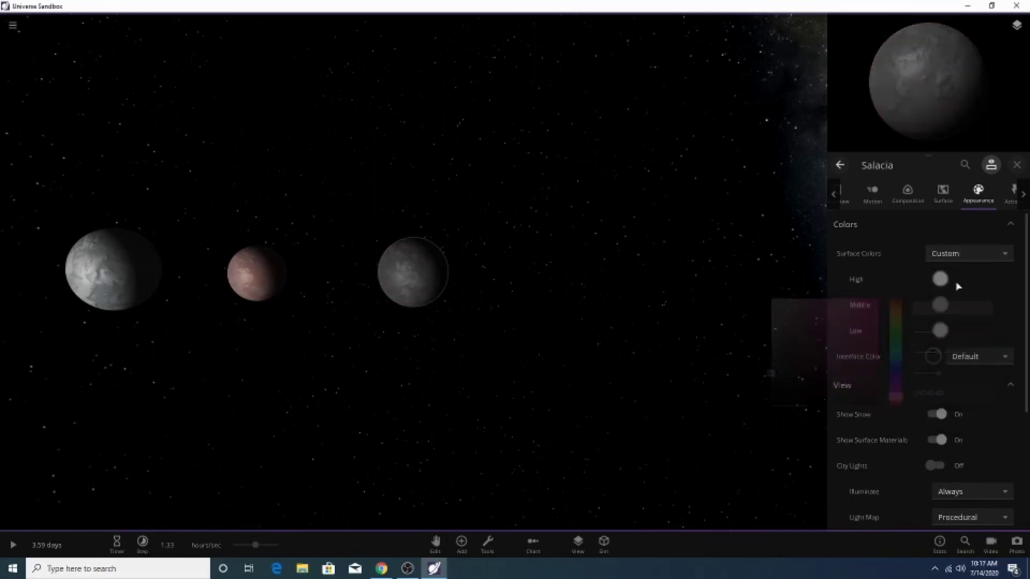
left_click(940, 330)
left_click_drag(833, 355, 756, 354)
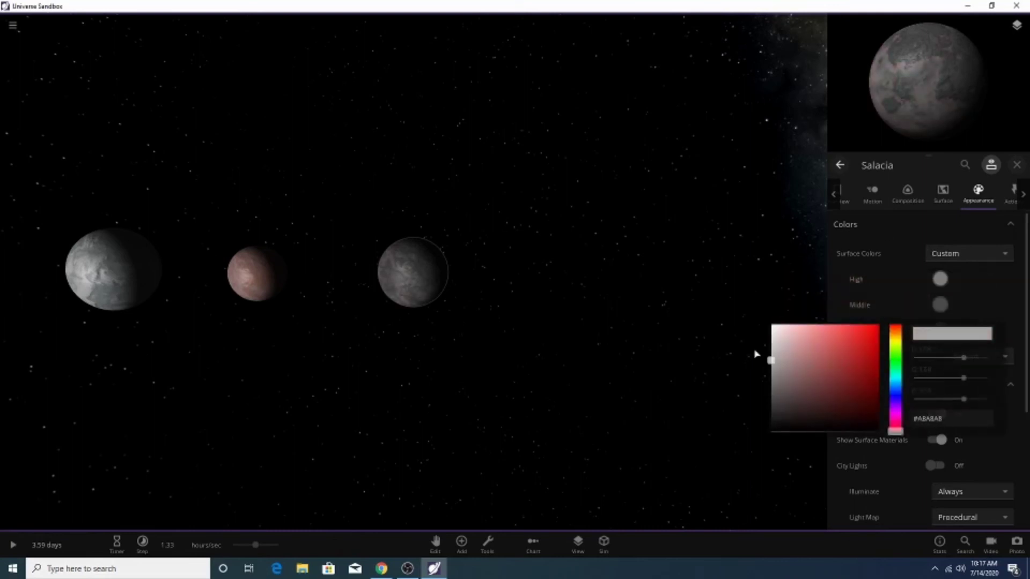
left_click(939, 279)
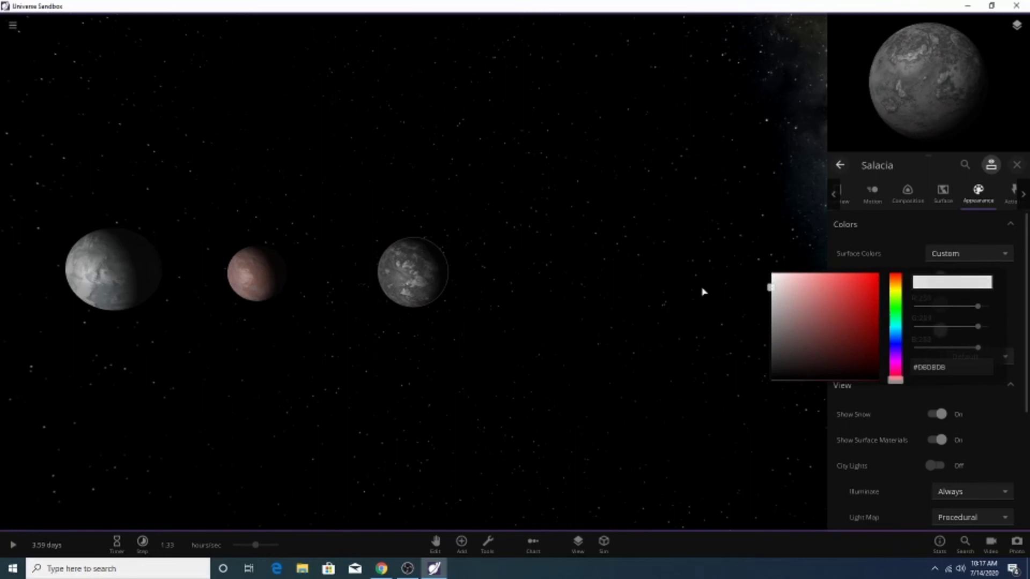
left_click(665, 202)
Give Salacia a custom interface color in a neutral medium gray.
left_click(939, 356)
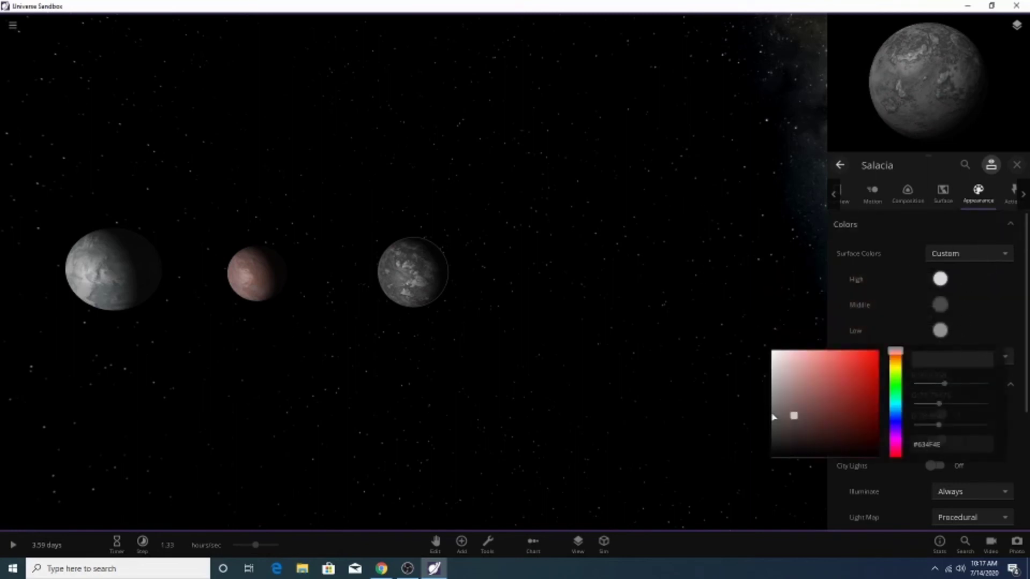
left_click(476, 329)
scroll(469, 412, "down", 4)
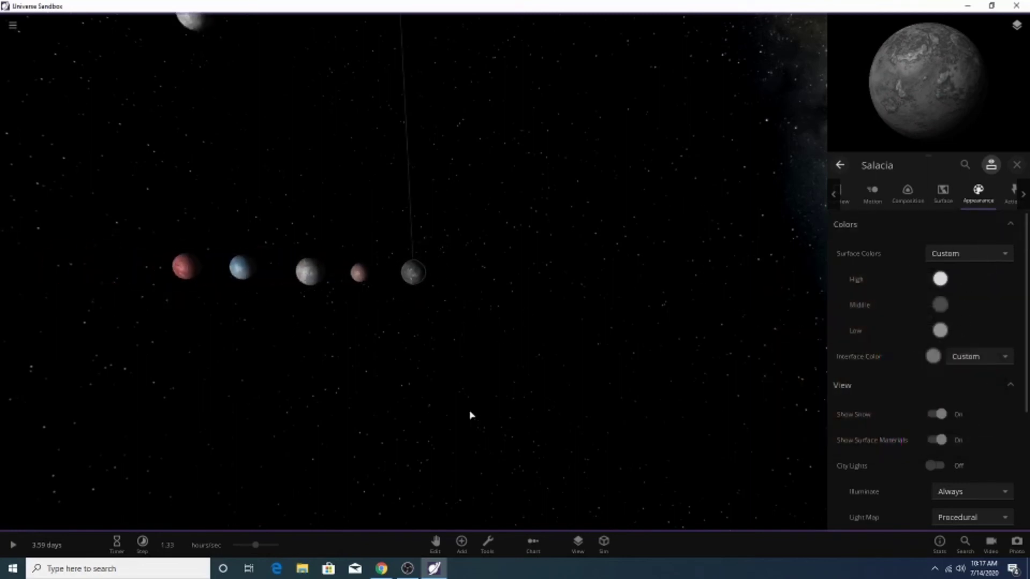
Turn on the object labels and view the candidate row together with the dwarf planet row.
scroll(435, 384, "up", 2)
scroll(561, 296, "down", 5)
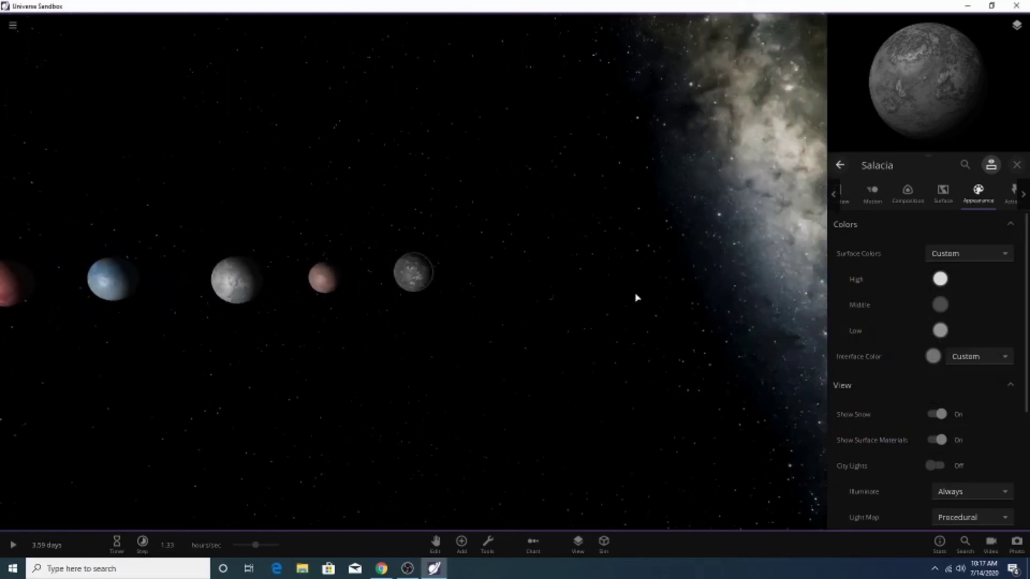
left_click_drag(491, 341, 482, 249)
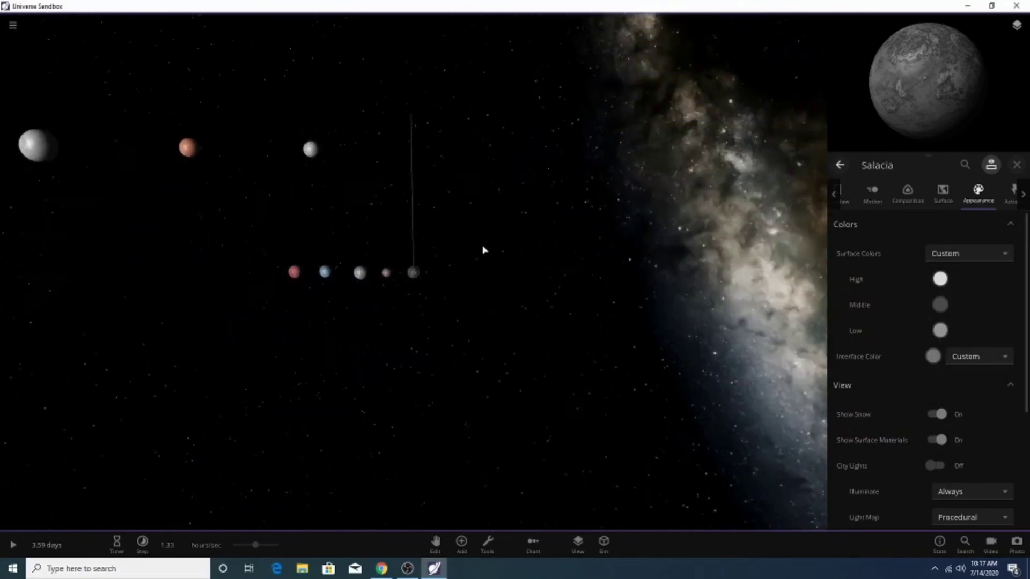
scroll(466, 230, "up", 3)
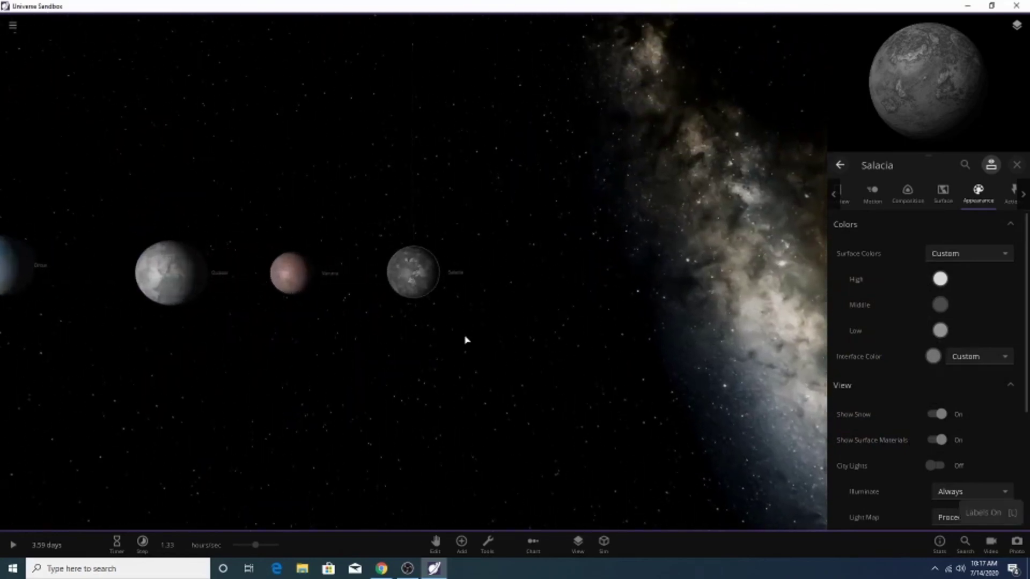
scroll(466, 340, "down", 5)
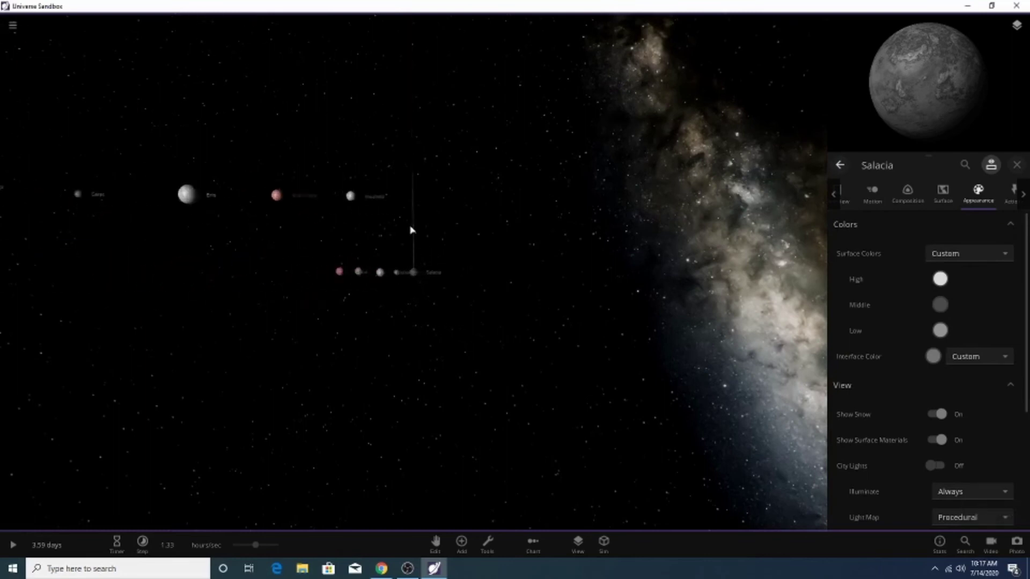
Search the object catalog for Namaka and try to add the moon as a still object beside Haumea.
scroll(411, 228, "up", 3)
scroll(397, 209, "down", 2)
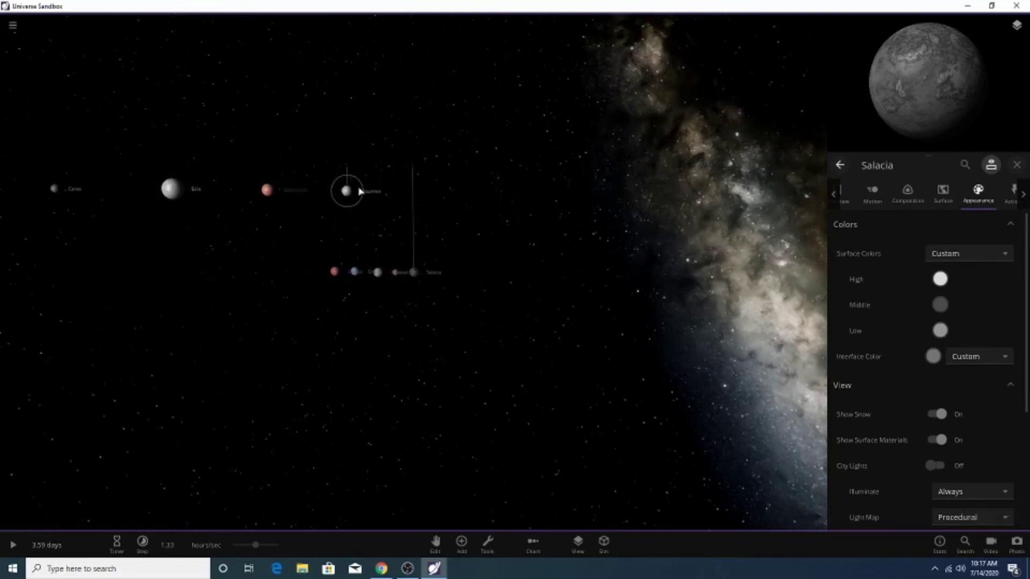
scroll(393, 288, "up", 4)
scroll(375, 242, "down", 4)
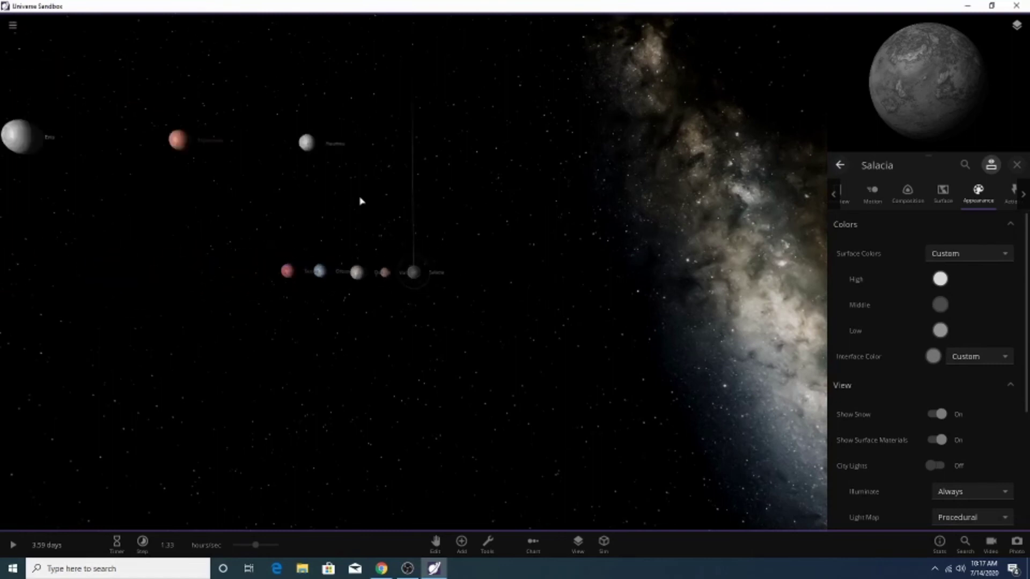
left_click(461, 542)
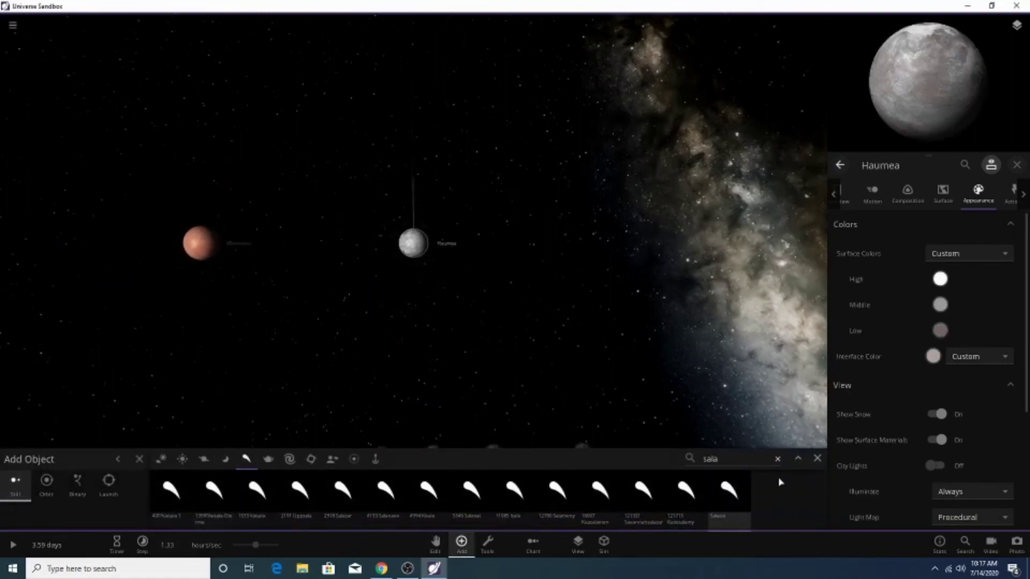
left_click(778, 460)
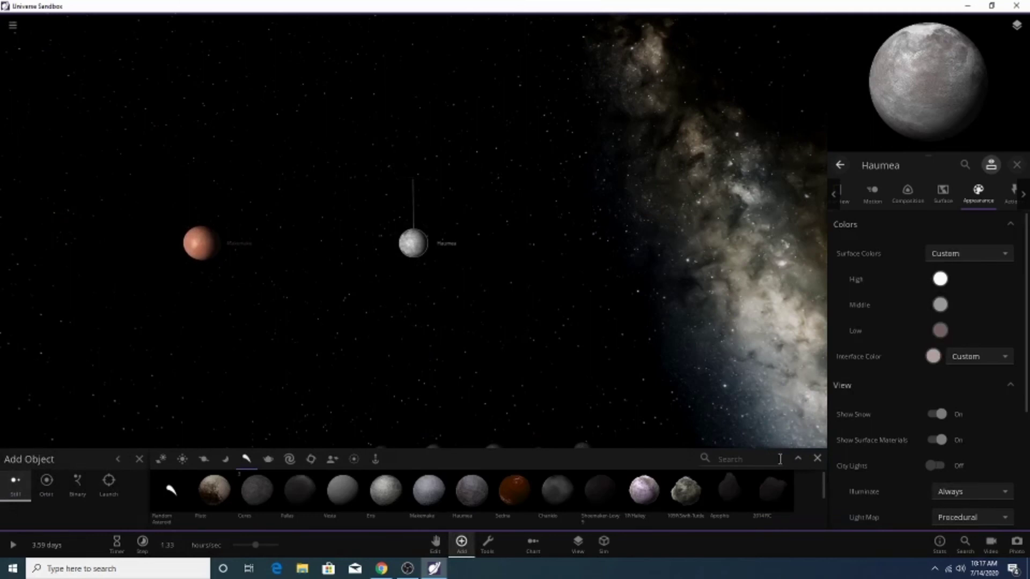
type("namaka")
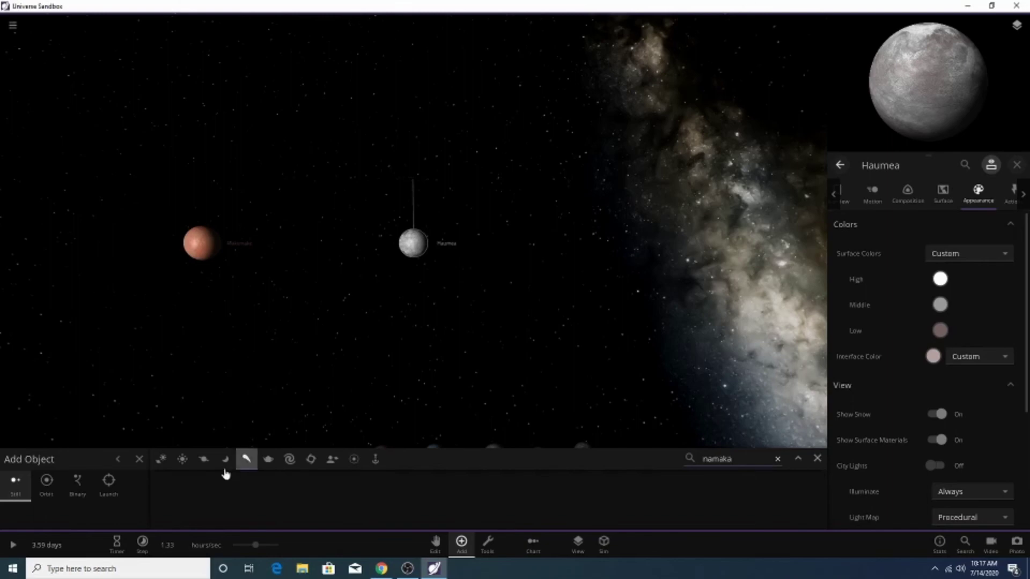
scroll(367, 293, "up", 5)
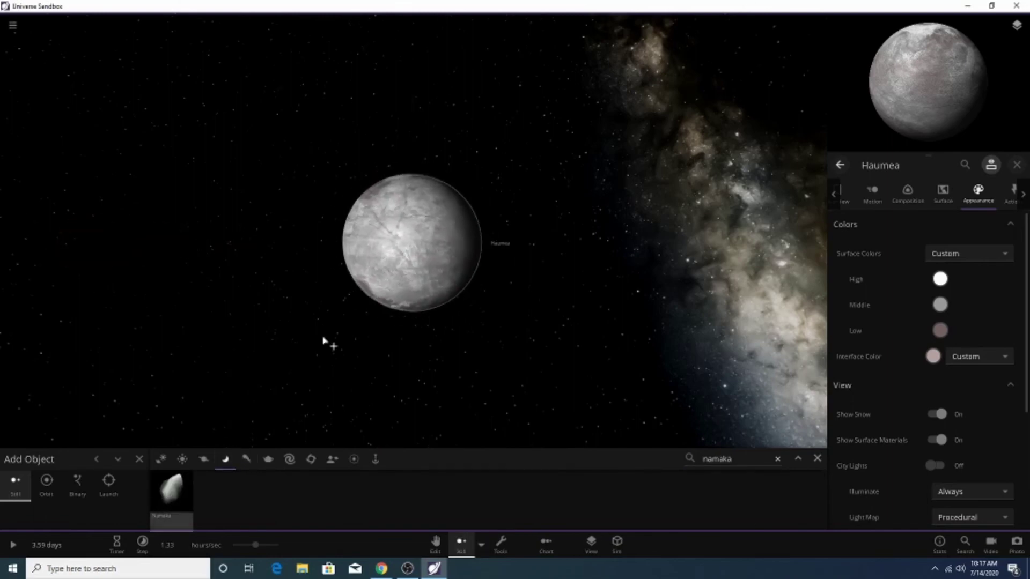
scroll(322, 340, "down", 2)
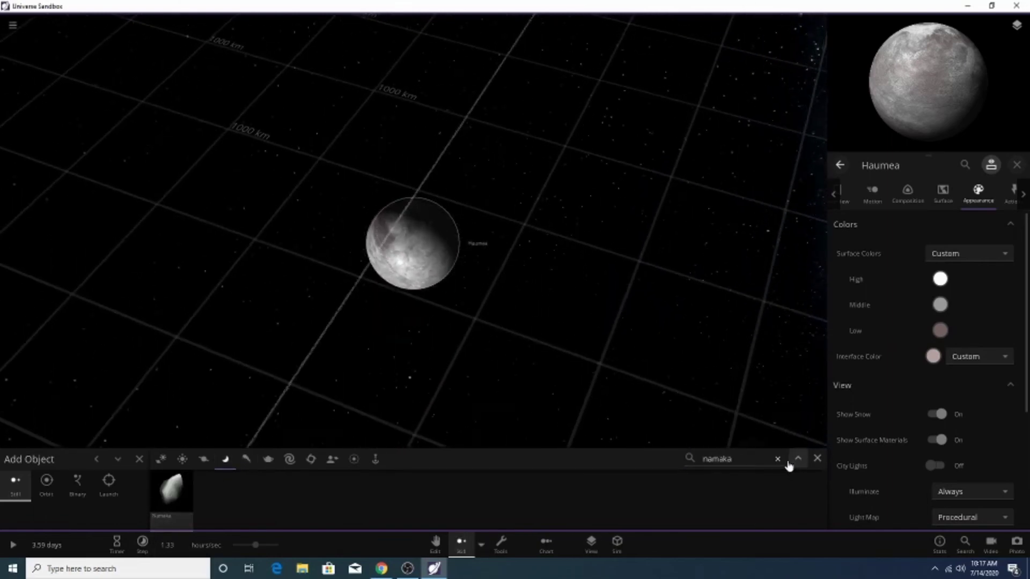
Clear the catalog search and try to add Namaka in orbit around Haumea.
left_click(776, 458)
scroll(251, 526, "down", 2)
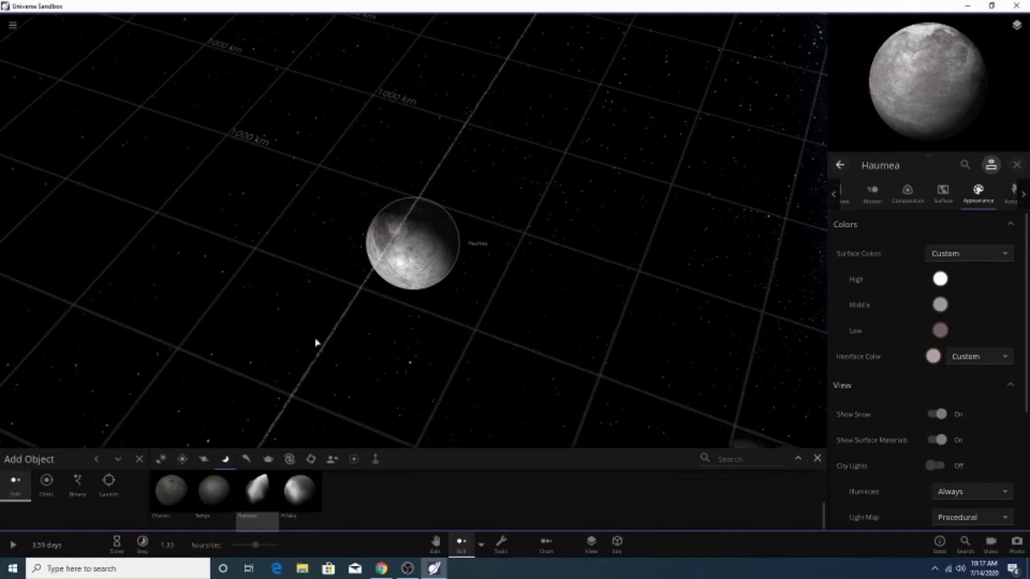
scroll(316, 342, "up", 3)
left_click(47, 481)
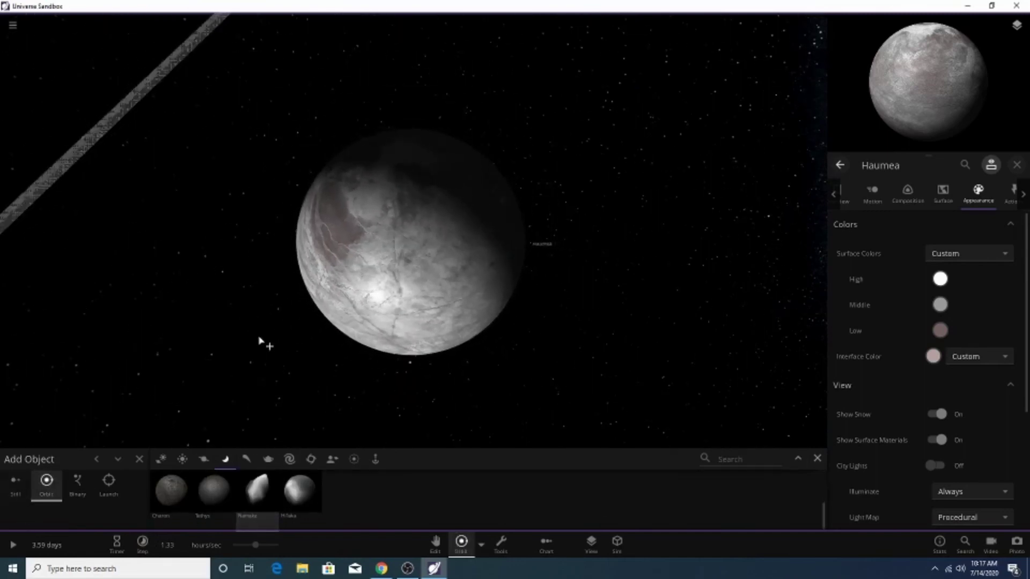
scroll(278, 360, "down", 5)
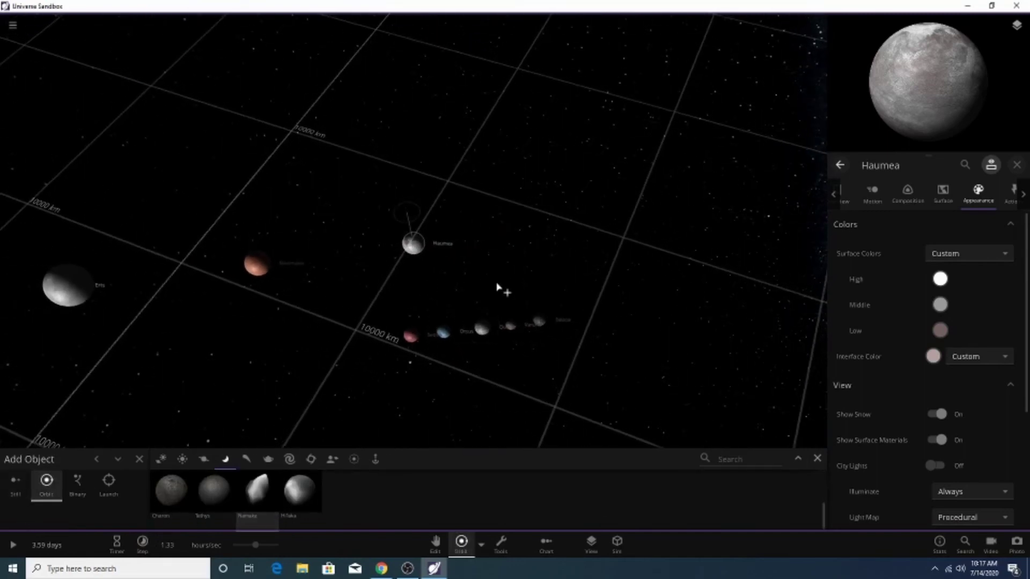
left_click(817, 459)
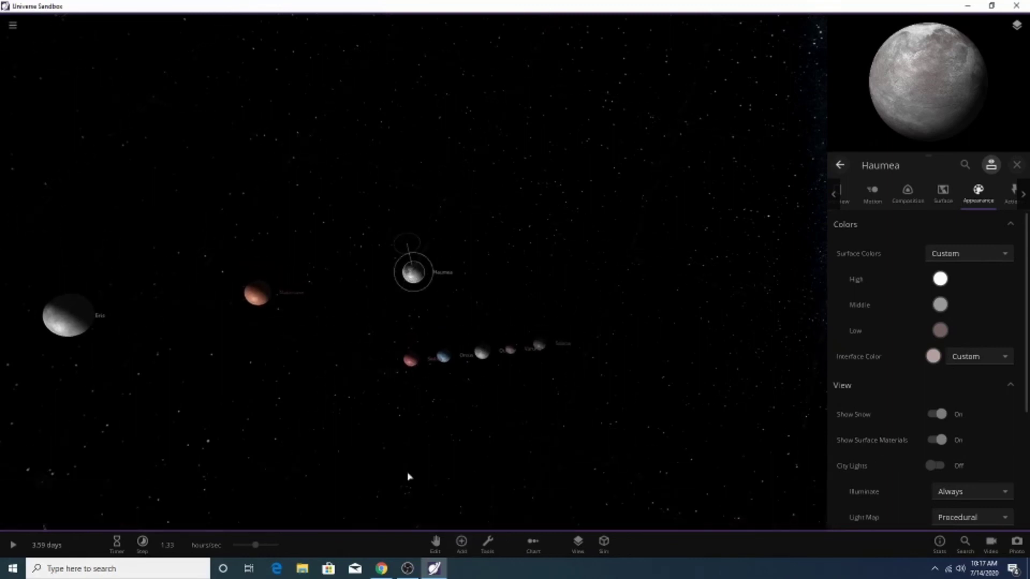
Try Hi'iaka and Tethys as moons orbiting Haumea.
left_click(462, 545)
left_click(292, 498)
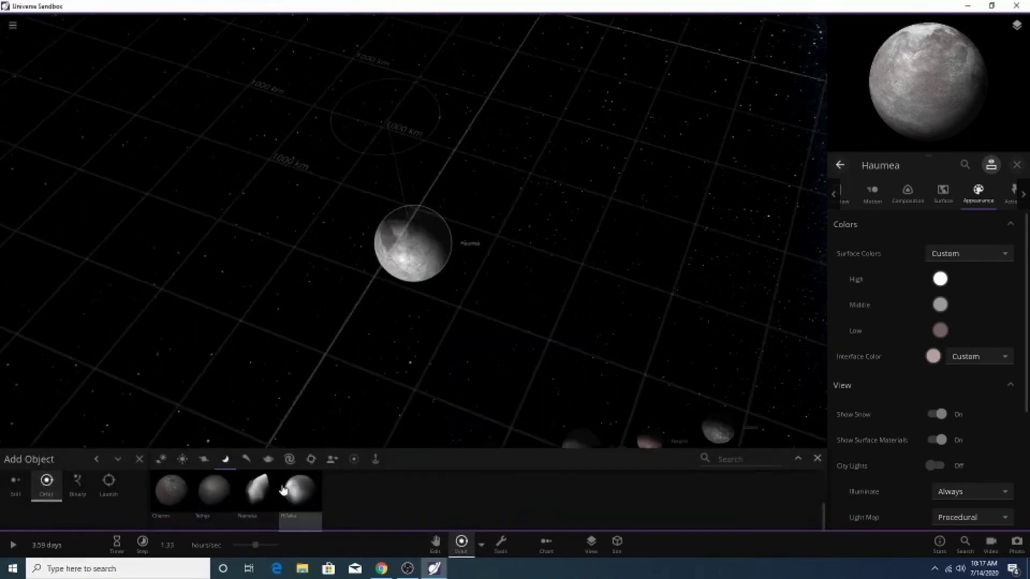
left_click(225, 504)
scroll(378, 374, "up", 3)
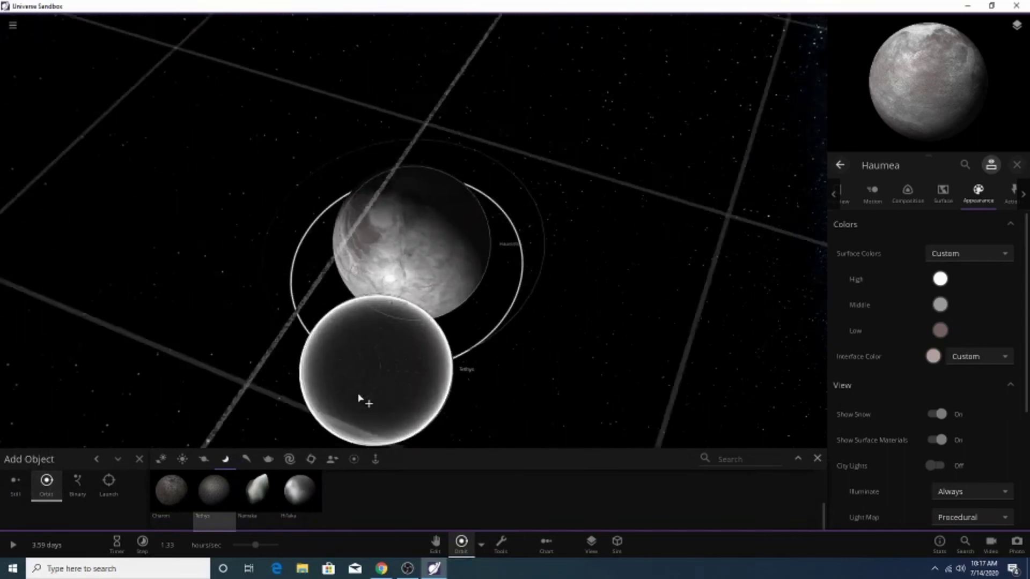
scroll(361, 398, "down", 2)
Try Namaka in Launch mode around Haumea and inspect the dwarf planet from several angles.
left_click(250, 503)
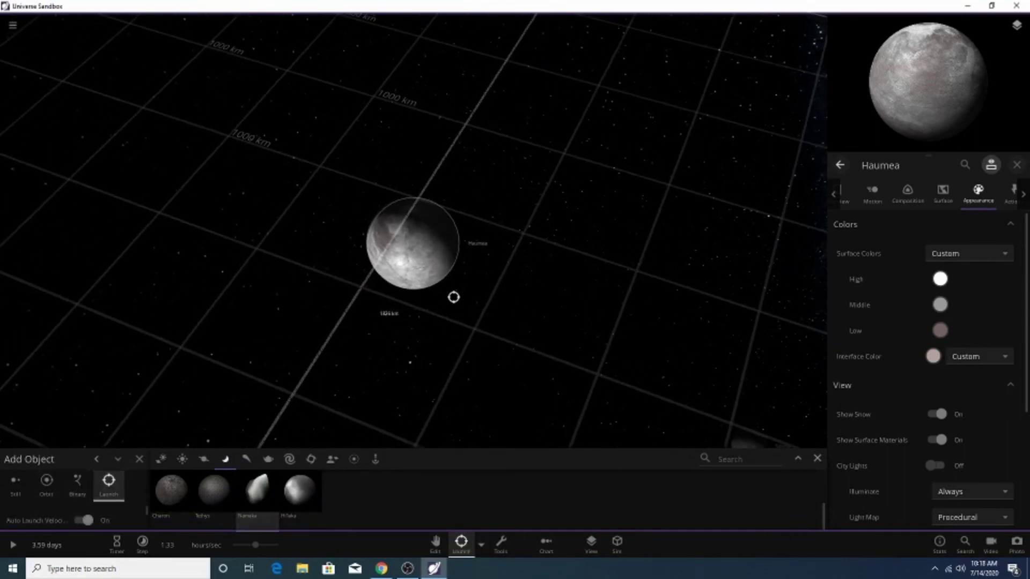
scroll(489, 228, "up", 4)
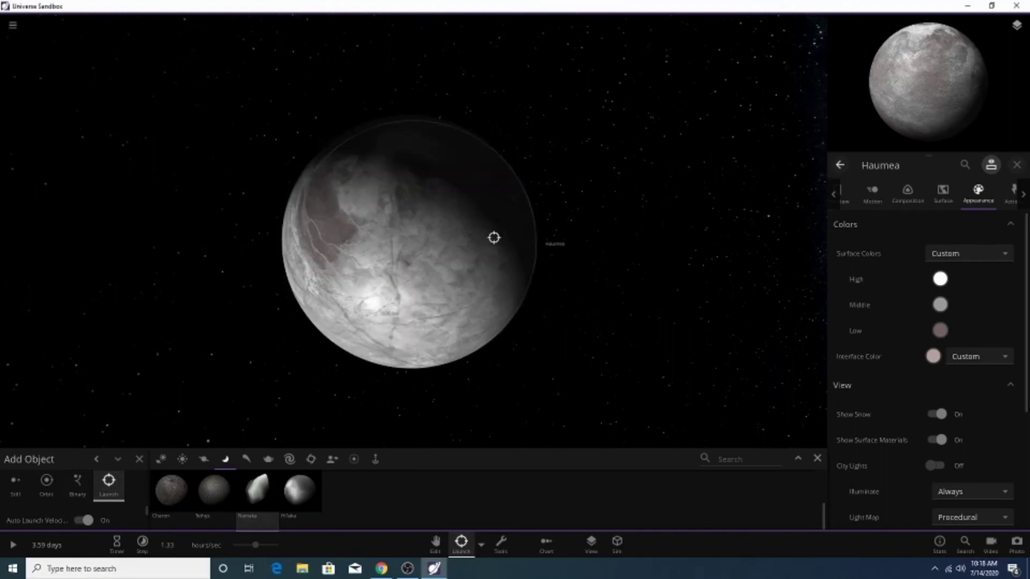
right_click_drag(568, 257, 573, 207)
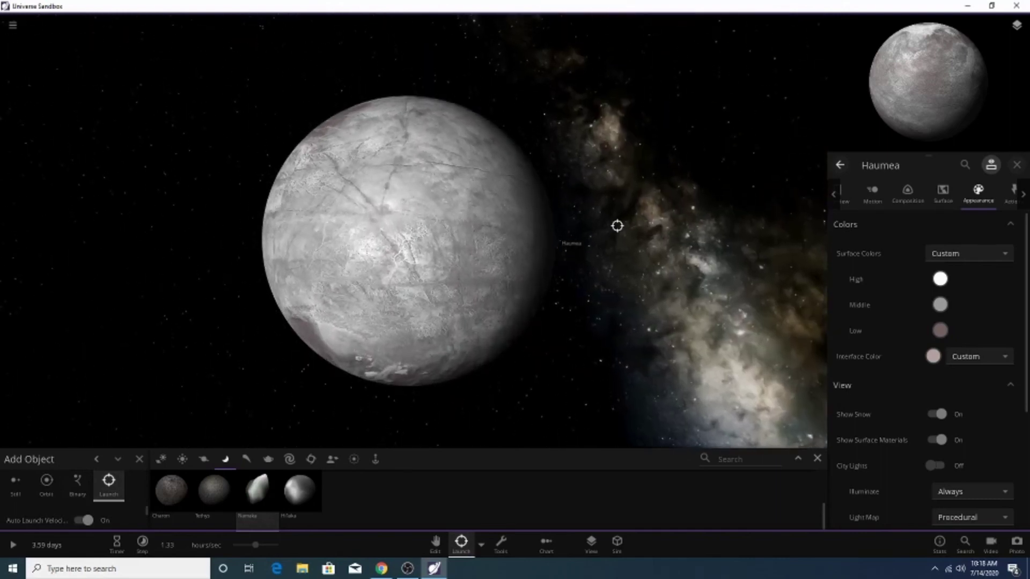
right_click_drag(621, 259, 444, 278)
scroll(444, 278, "down", 4)
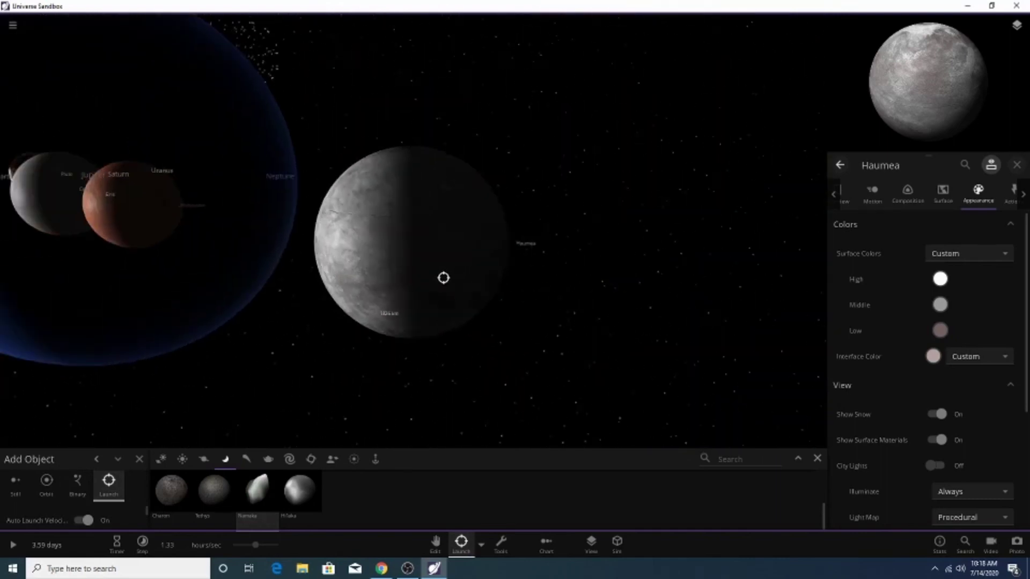
scroll(437, 287, "up", 5)
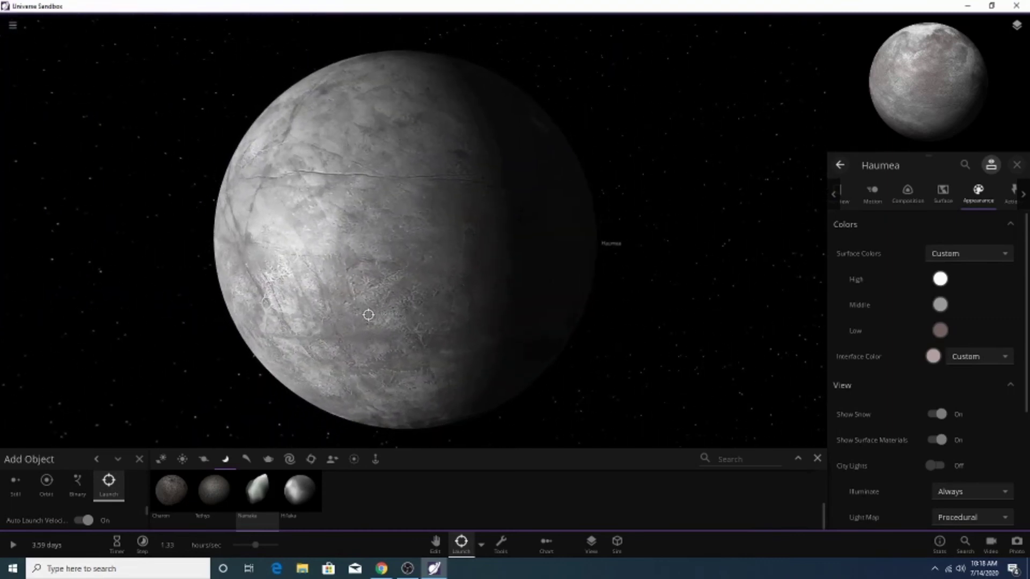
right_click_drag(368, 314, 306, 216)
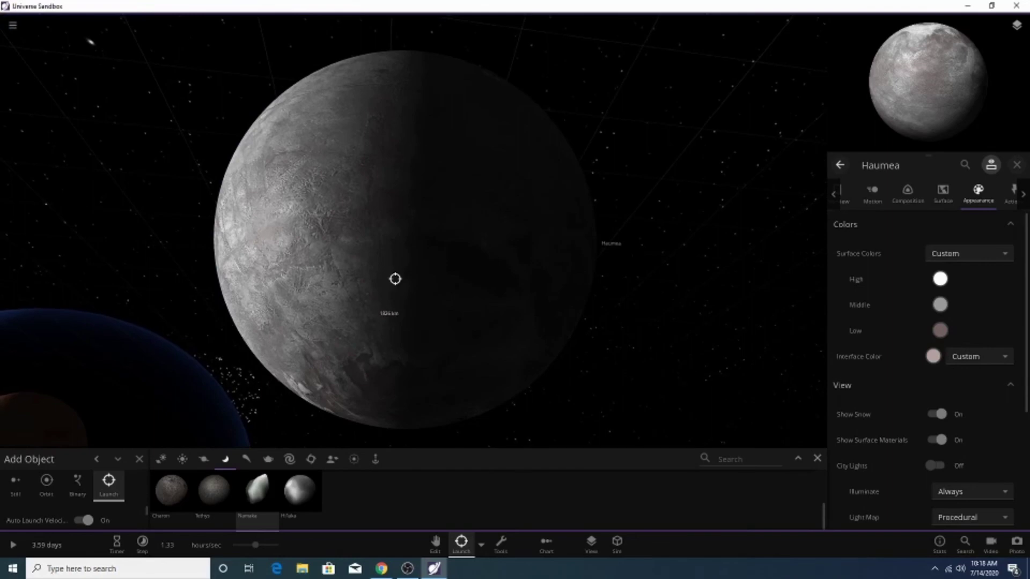
scroll(325, 279, "down", 6)
right_click_drag(453, 317, 531, 388)
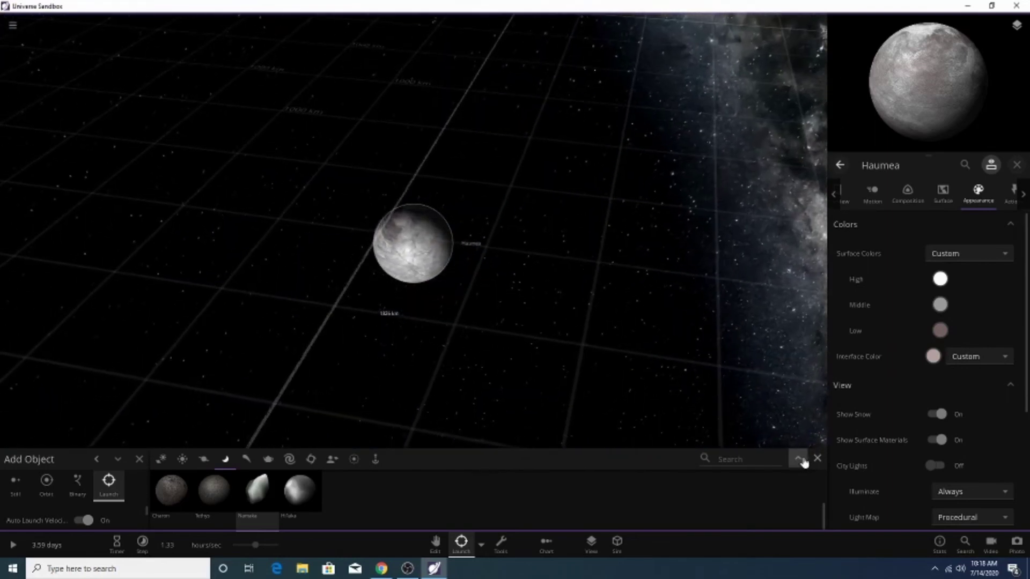
Try to add Hi'iaka to Haumea in Orbit mode.
scroll(452, 349, "up", 5)
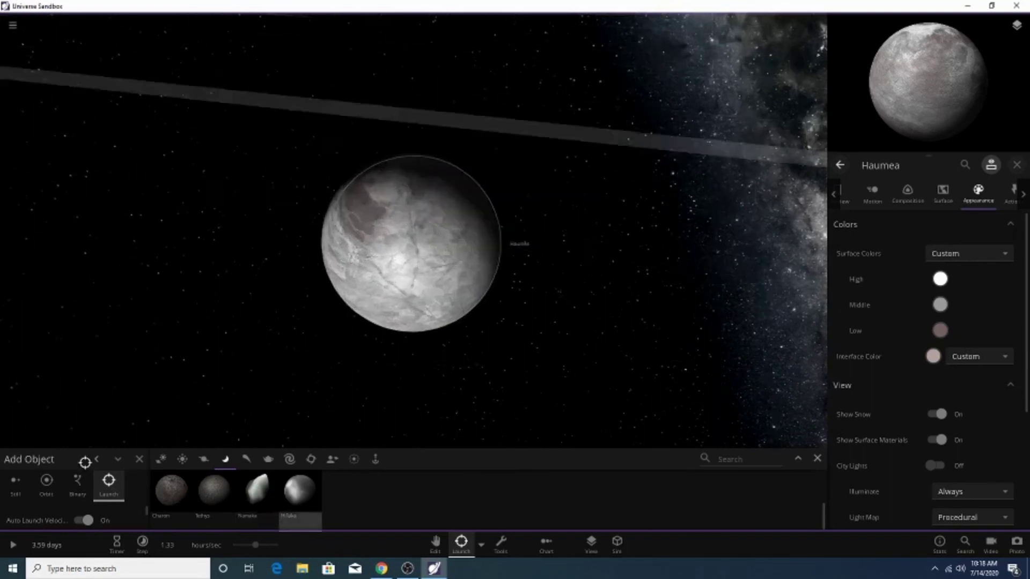
left_click(48, 488)
scroll(338, 368, "down", 5)
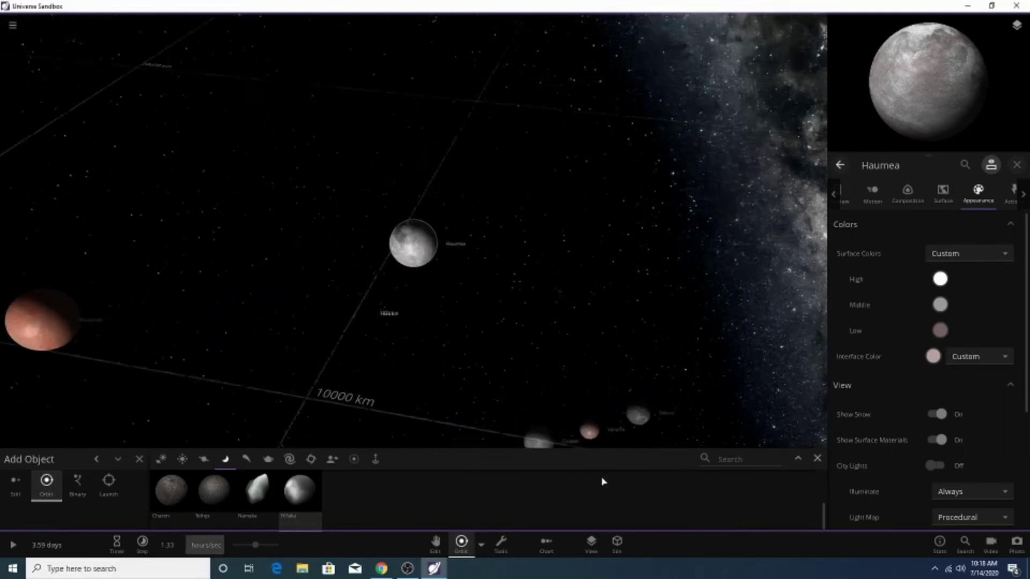
left_click(817, 458)
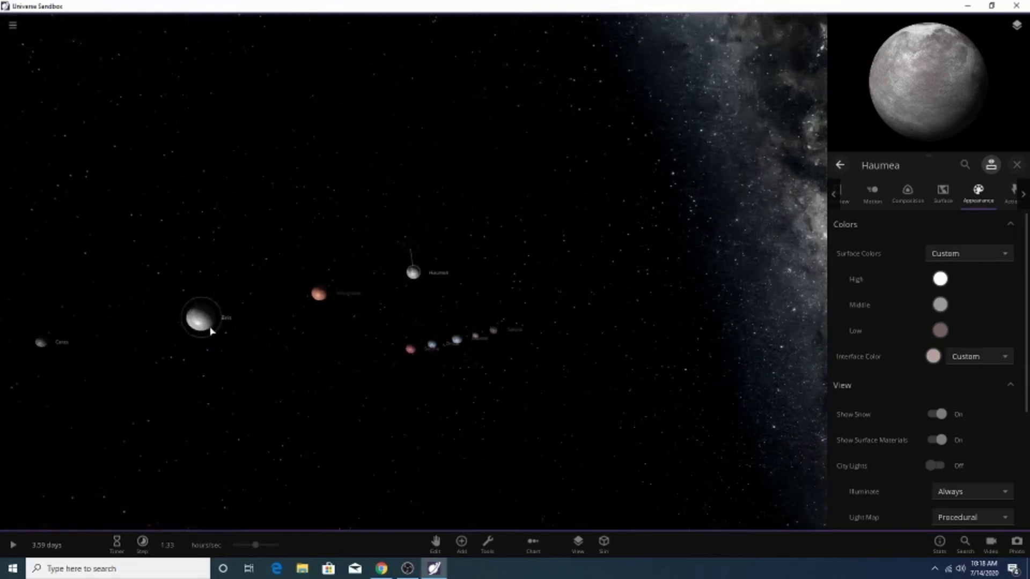
Add the moon Charon in a close orbit around Pluto.
double_click(428, 347)
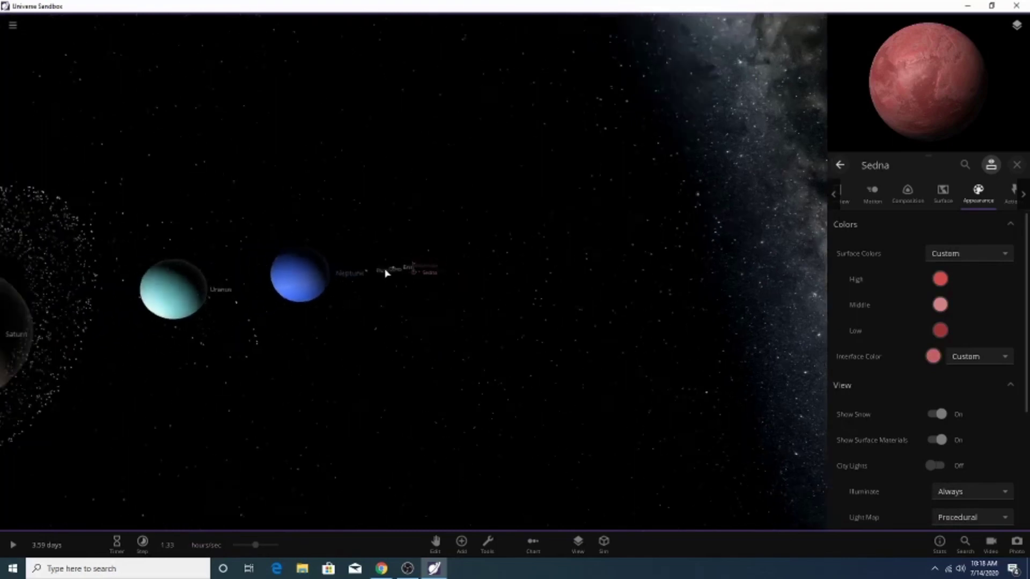
left_click(343, 257)
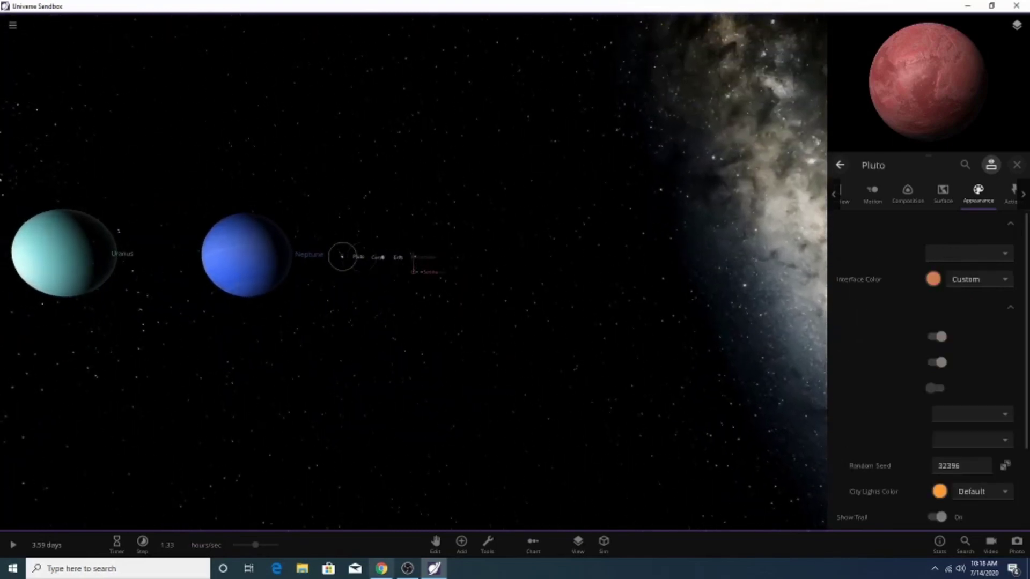
left_click(462, 547)
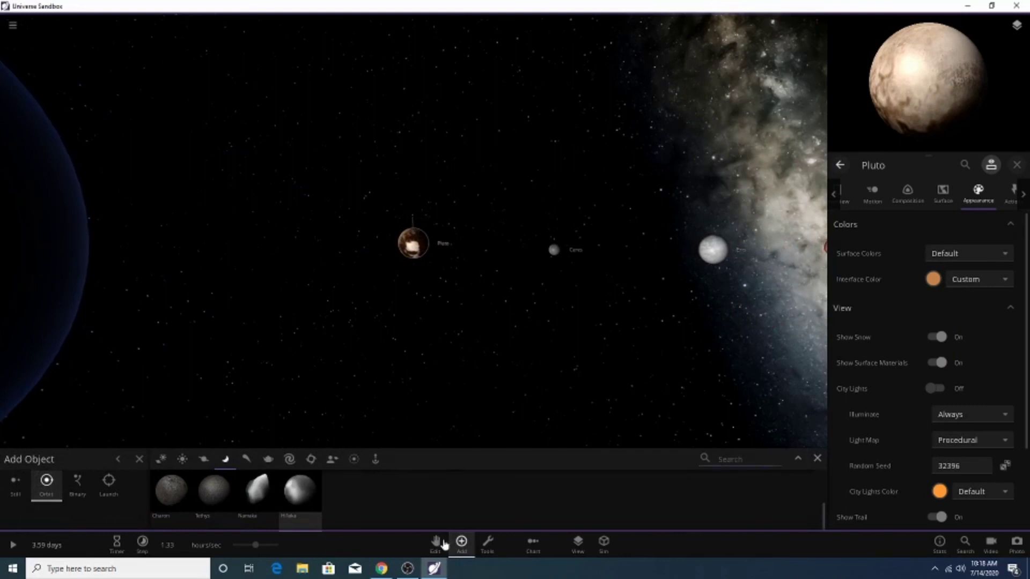
left_click(167, 507)
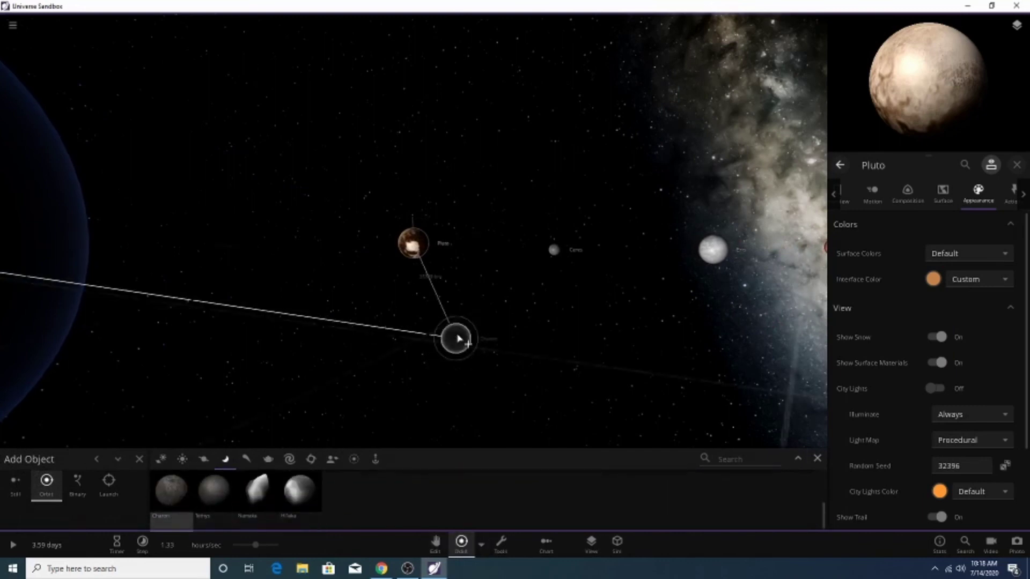
scroll(449, 268, "up", 5)
right_click_drag(450, 271, 481, 313)
scroll(481, 312, "down", 1)
scroll(481, 312, "down", 5)
left_click(16, 485)
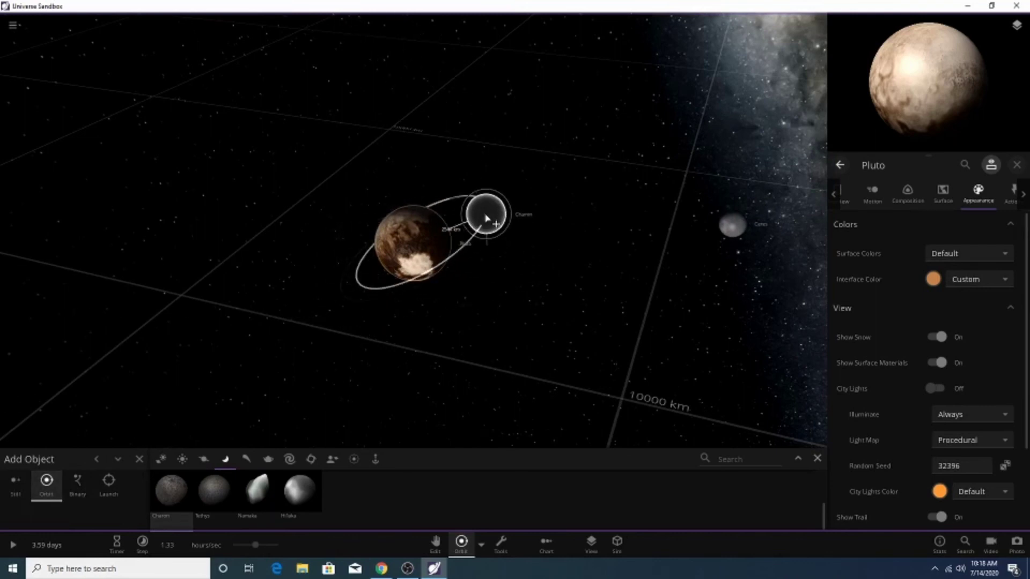
left_click(486, 206)
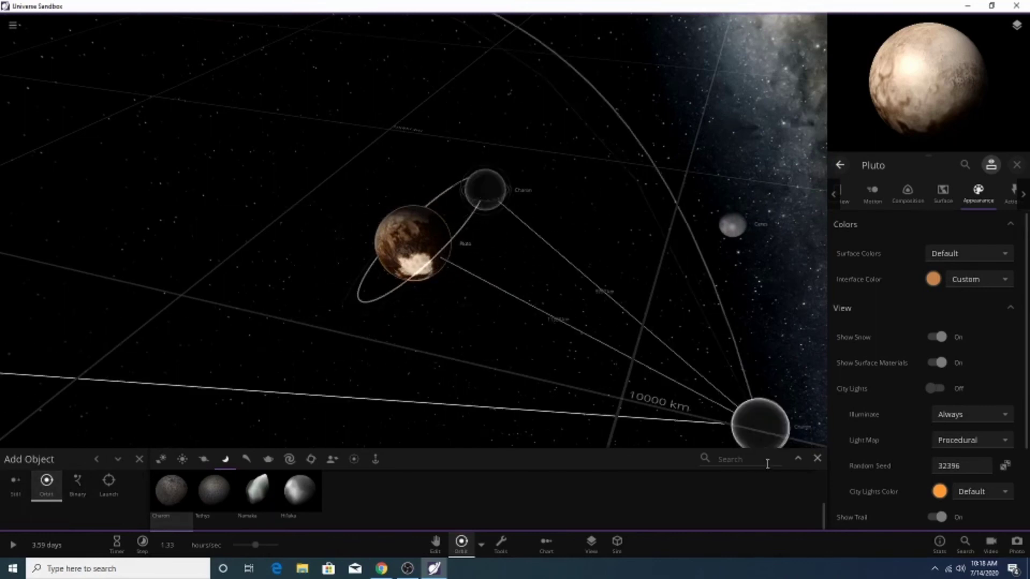
left_click(817, 458)
Try Custom surface colors on Charon and restore the Default ones.
left_click(480, 220)
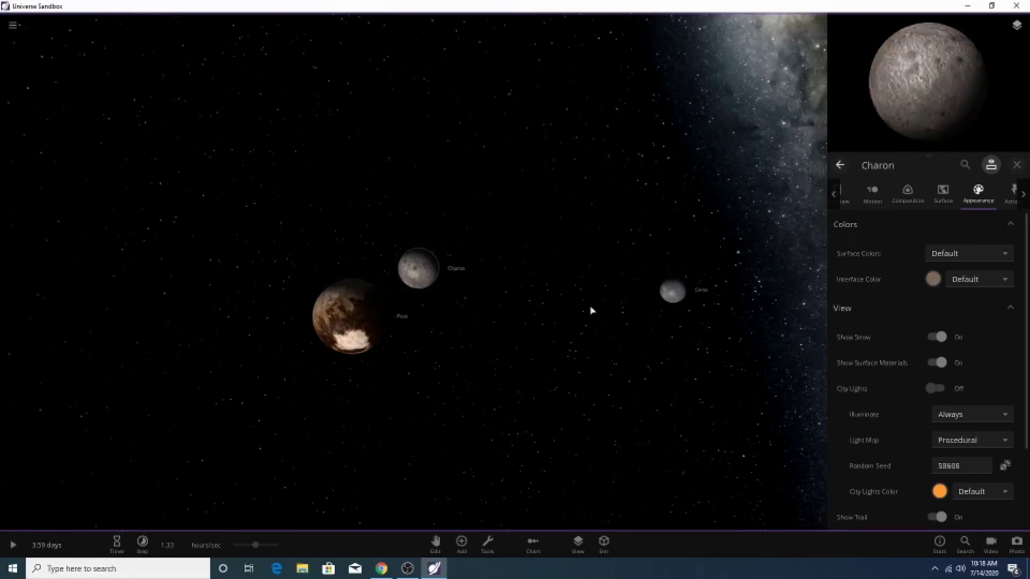
left_click(989, 256)
left_click(990, 279)
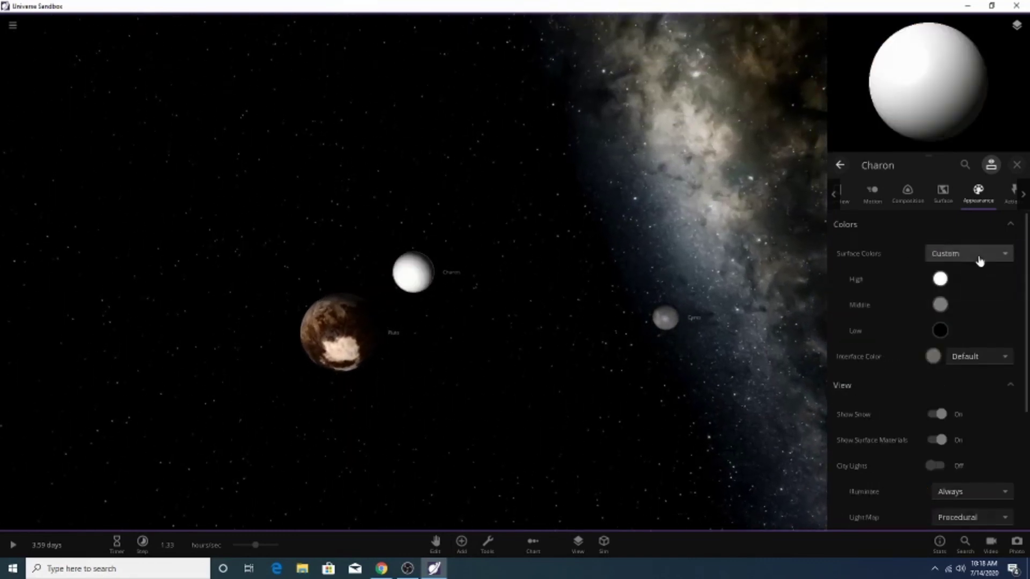
left_click(979, 260)
left_click(948, 231)
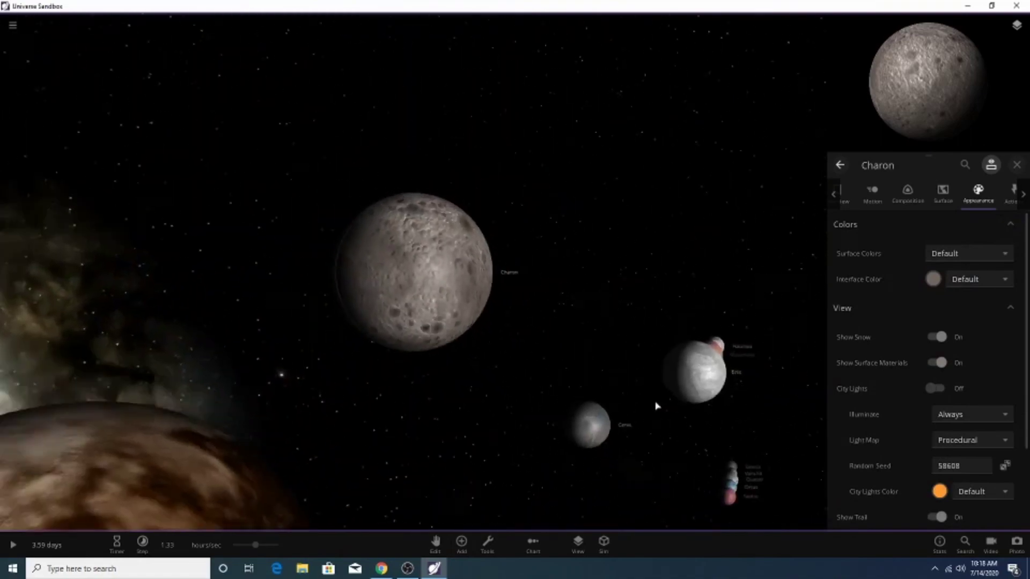
Examine the finished lineup from Saturn past Neptune to Pluto, Charon and the other dwarf planets.
left_click_drag(655, 405, 492, 234)
scroll(485, 180, "down", 4)
scroll(484, 181, "down", 6)
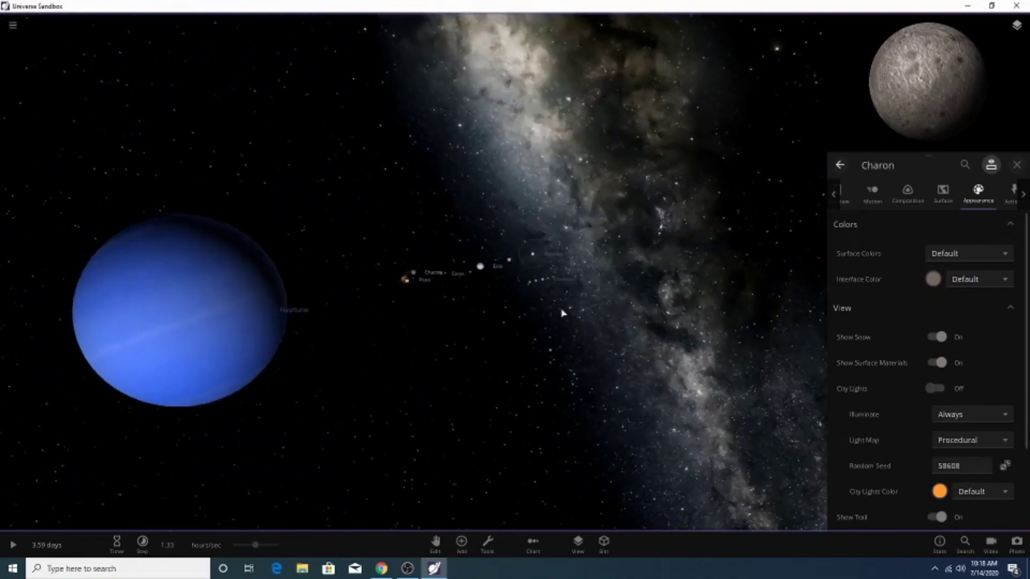
left_click_drag(561, 313, 526, 246)
left_click(545, 330)
scroll(544, 338, "down", 4)
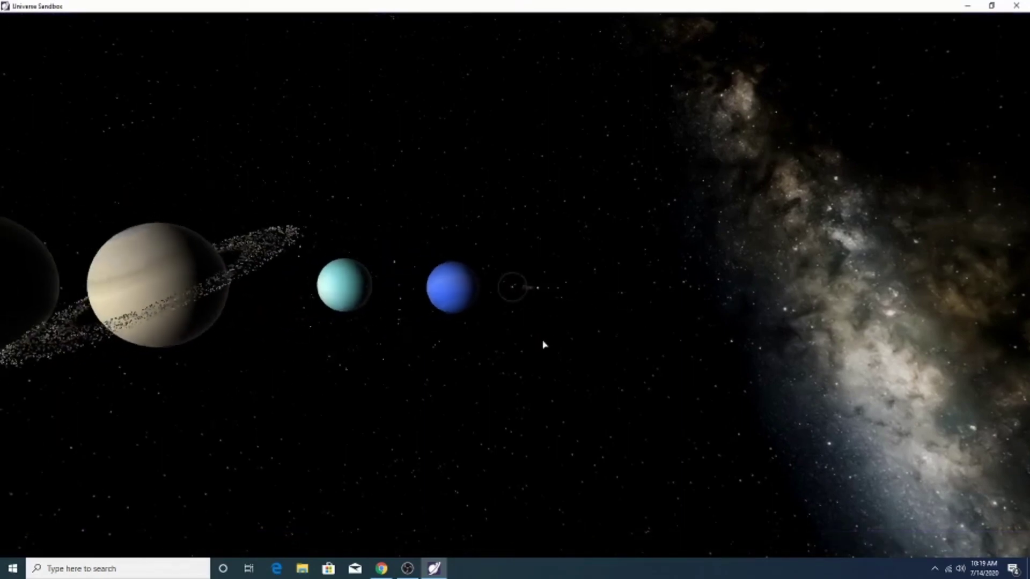
left_click_drag(548, 325, 669, 310)
scroll(668, 310, "up", 4)
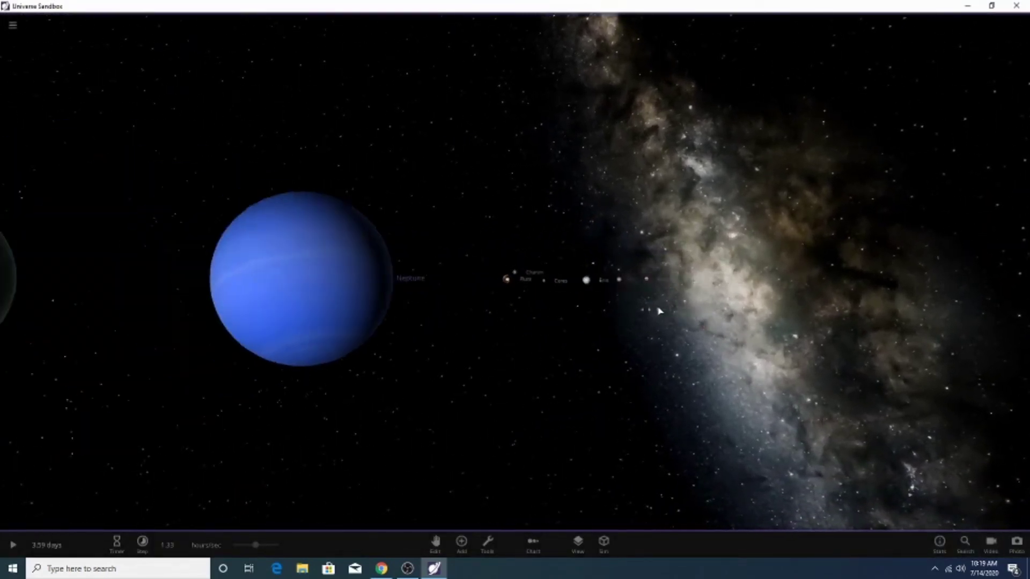
Save Mars from the planet lineup as a user object under its own name.
scroll(659, 310, "down", 6)
scroll(637, 336, "down", 2)
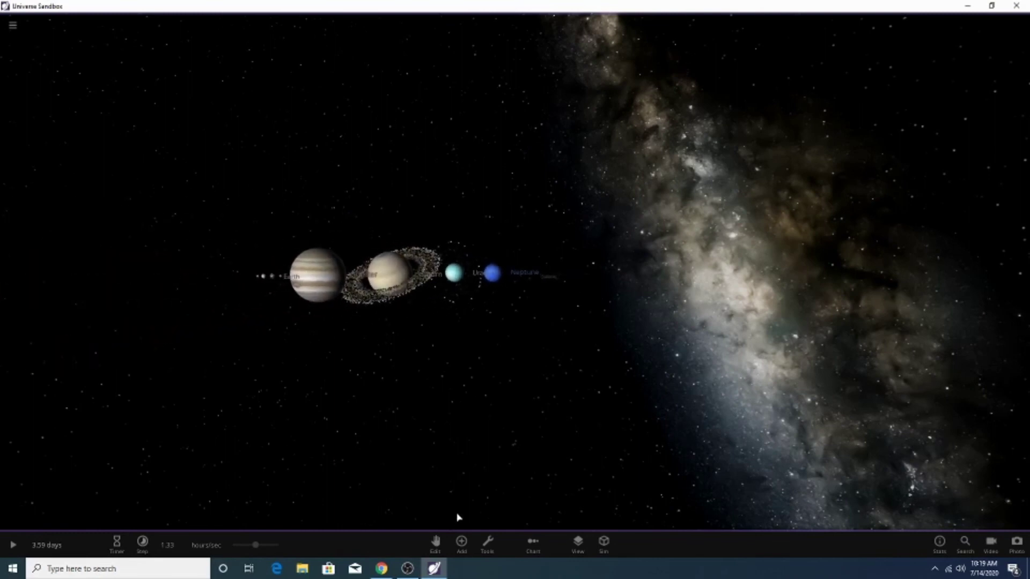
scroll(323, 282, "up", 3)
scroll(319, 282, "down", 1)
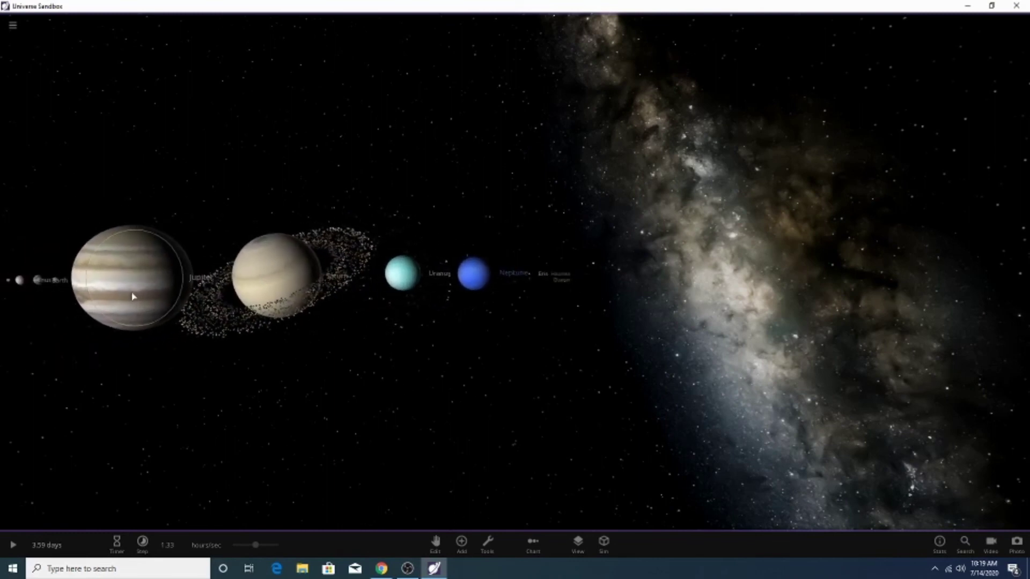
left_click(131, 297)
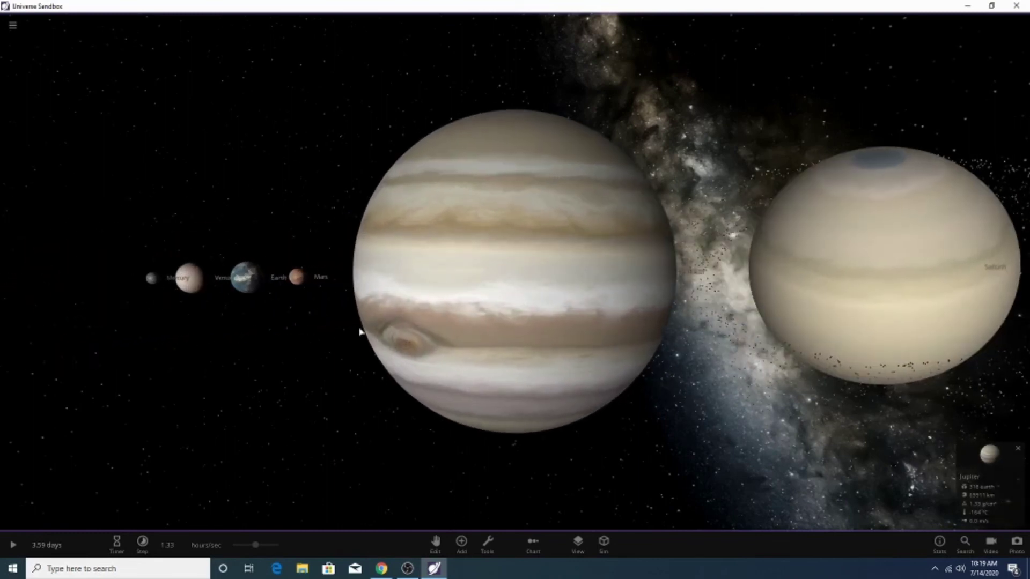
double_click(300, 277)
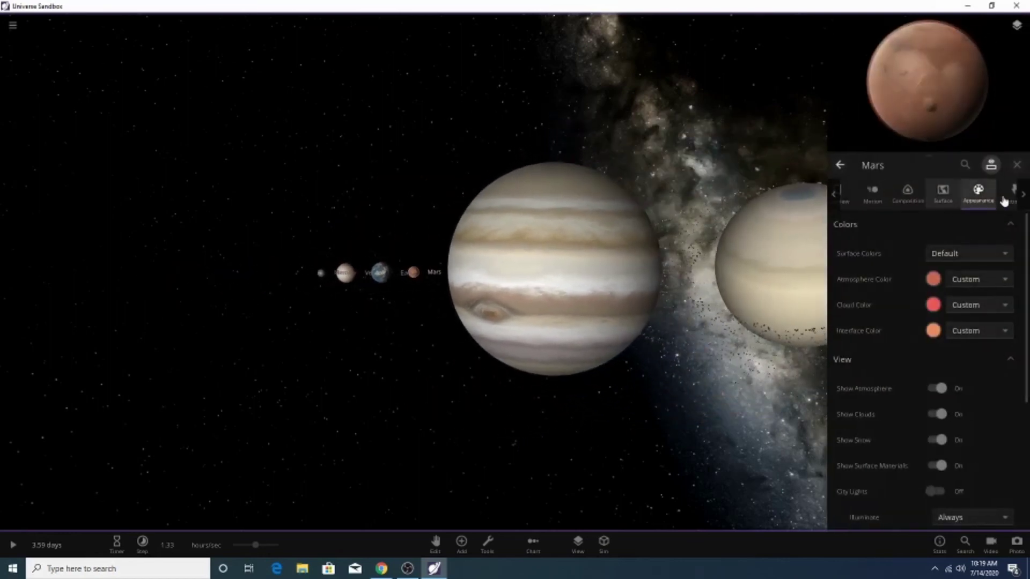
left_click(1011, 194)
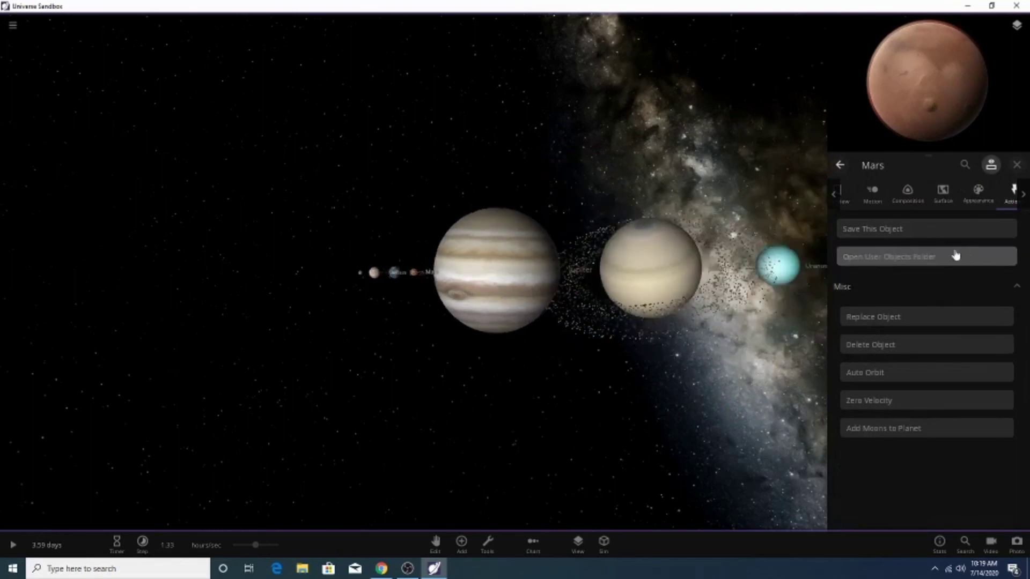
left_click(942, 230)
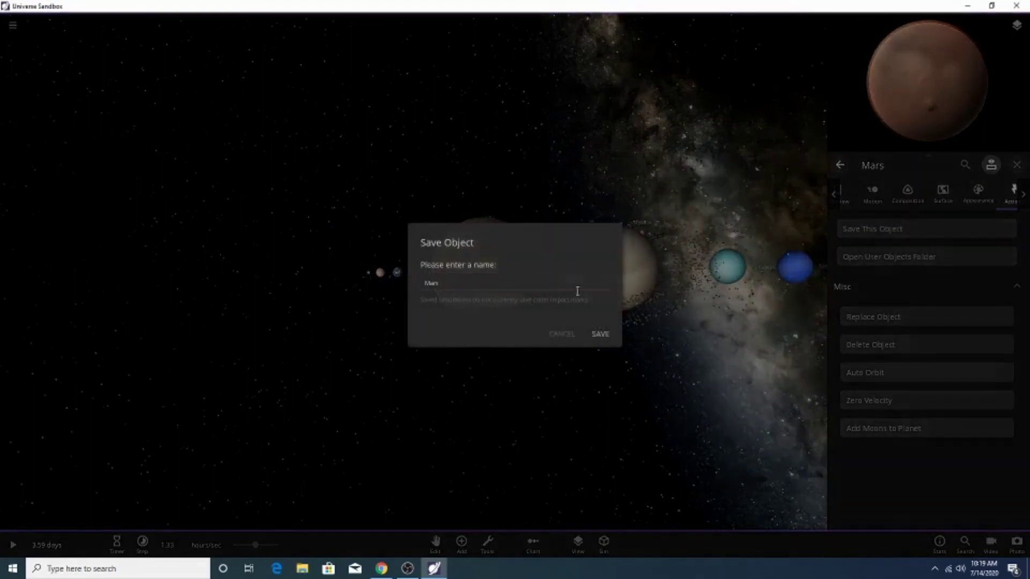
left_click(563, 335)
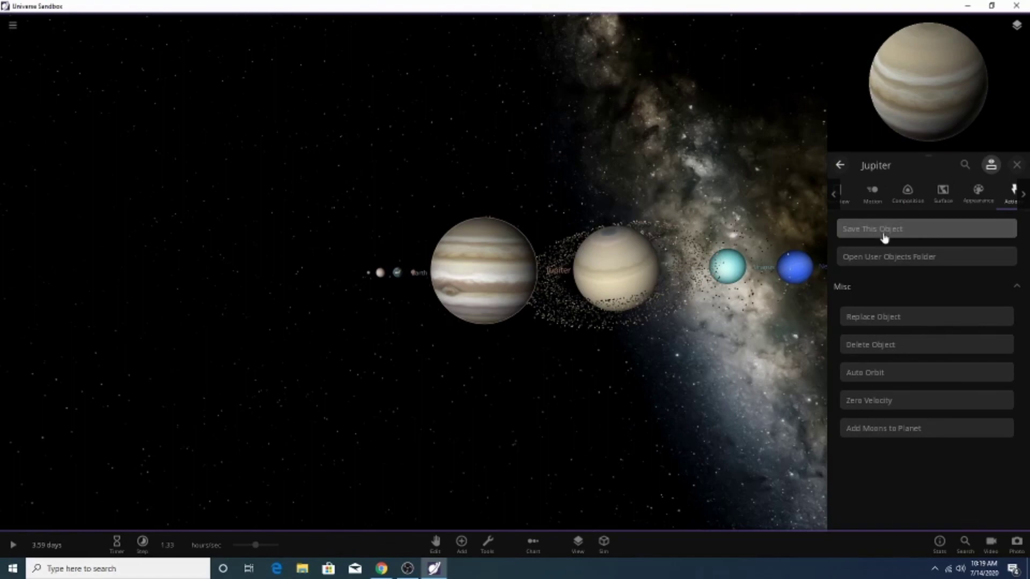
Save Jupiter and Saturn as user objects under their own names.
left_click(884, 236)
left_click(600, 334)
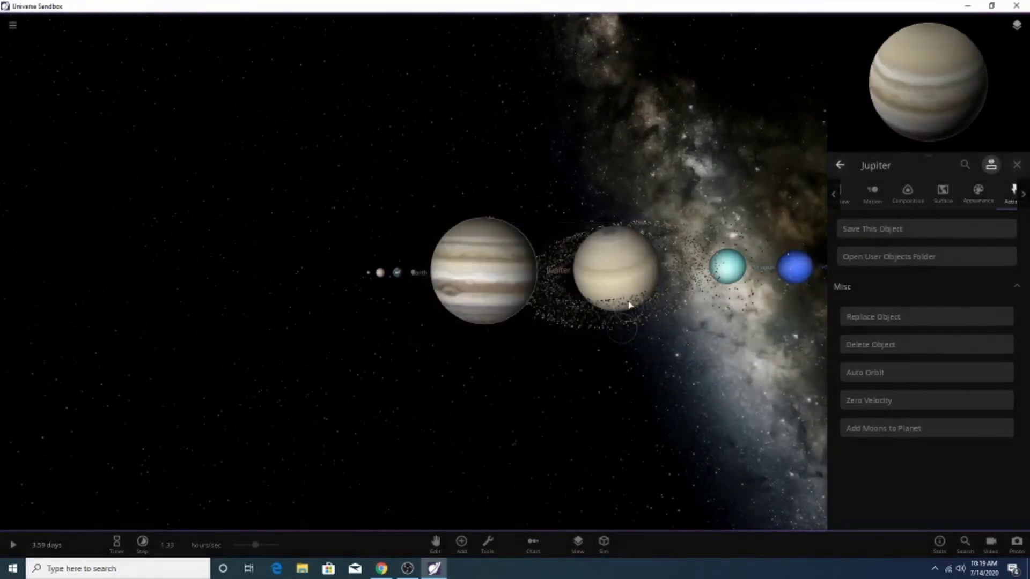
left_click(858, 228)
left_click(600, 334)
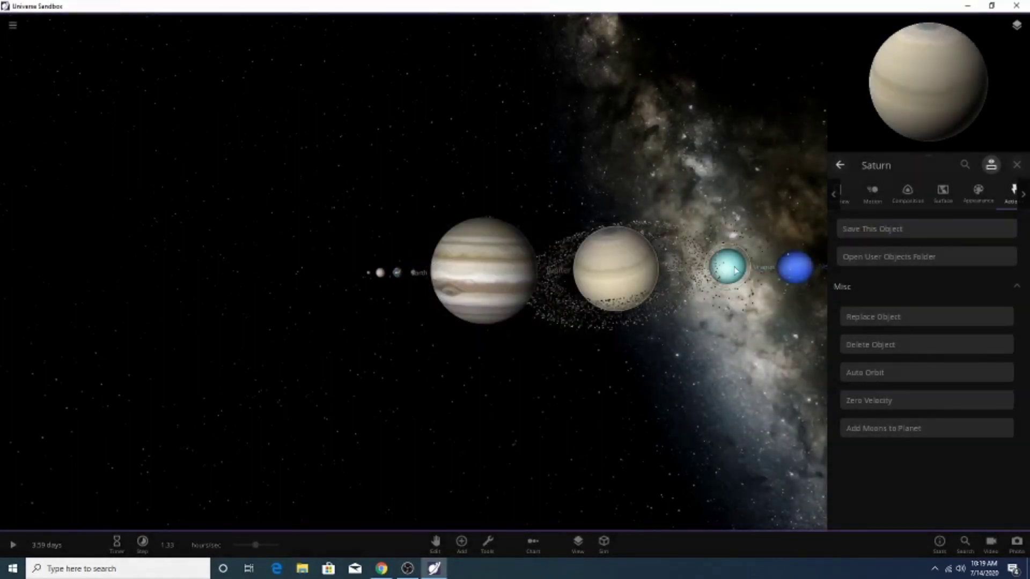
Save Uranus and Neptune as user objects under their own names.
left_click(906, 230)
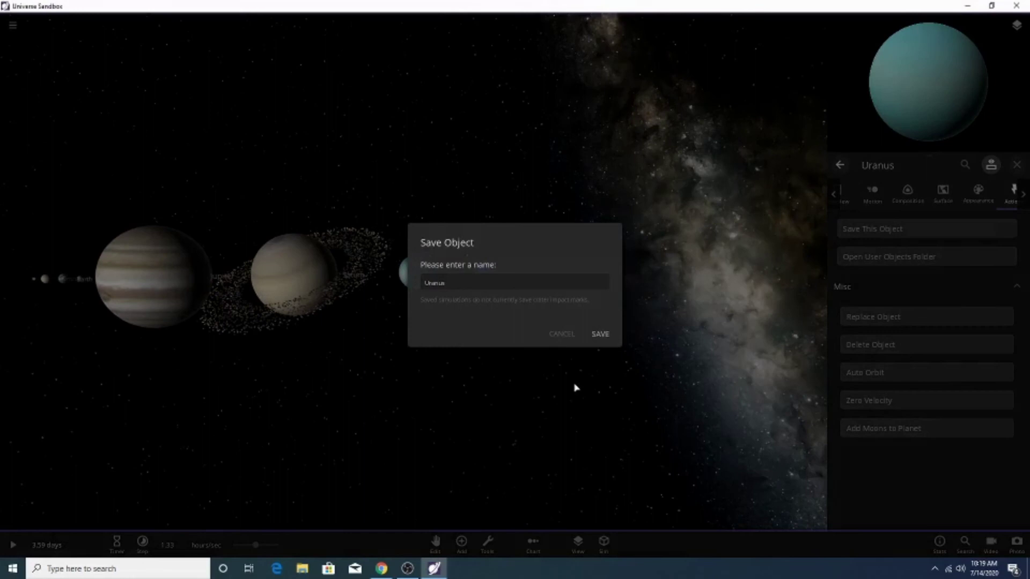
left_click(600, 334)
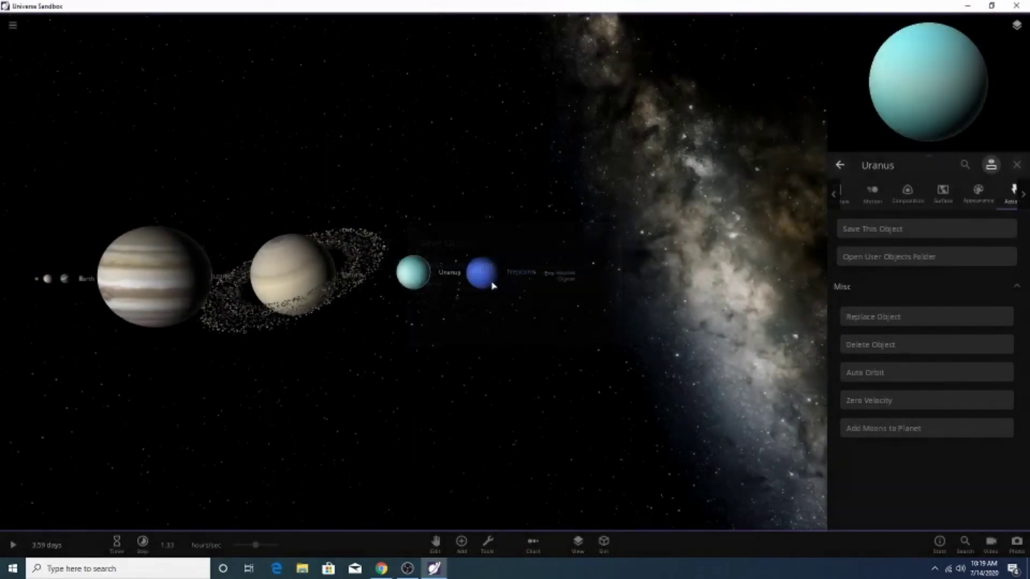
left_click(933, 230)
left_click(600, 334)
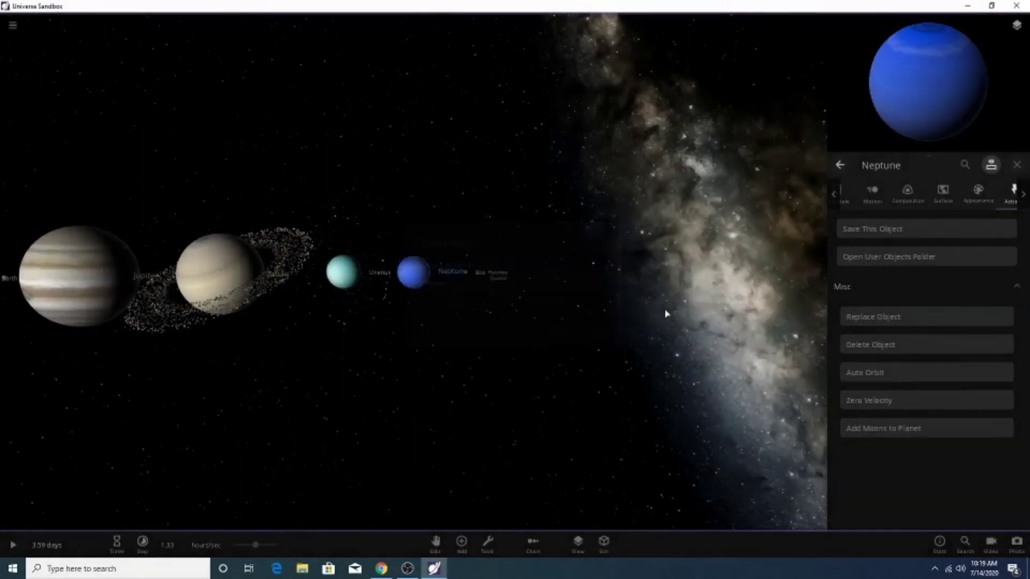
Try to save Pluto, next to Charon, as a user object under its own name.
scroll(489, 322, "down", 5)
left_click(655, 275)
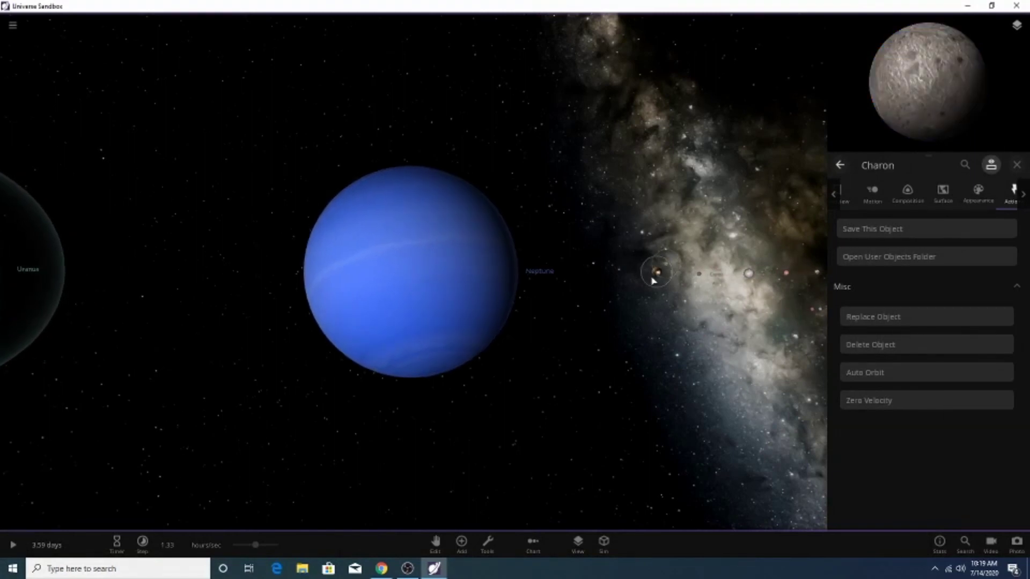
double_click(647, 281)
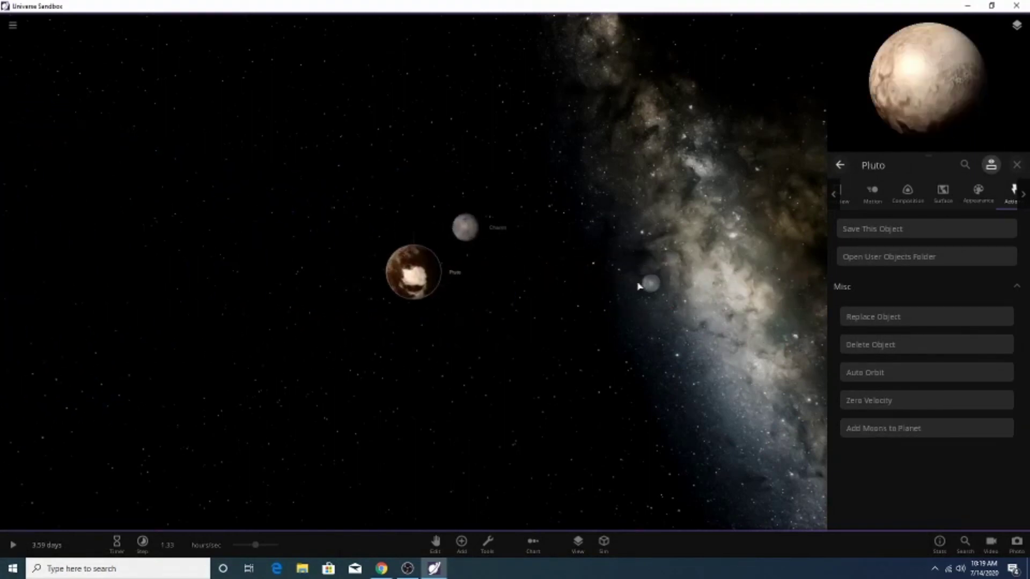
left_click(919, 231)
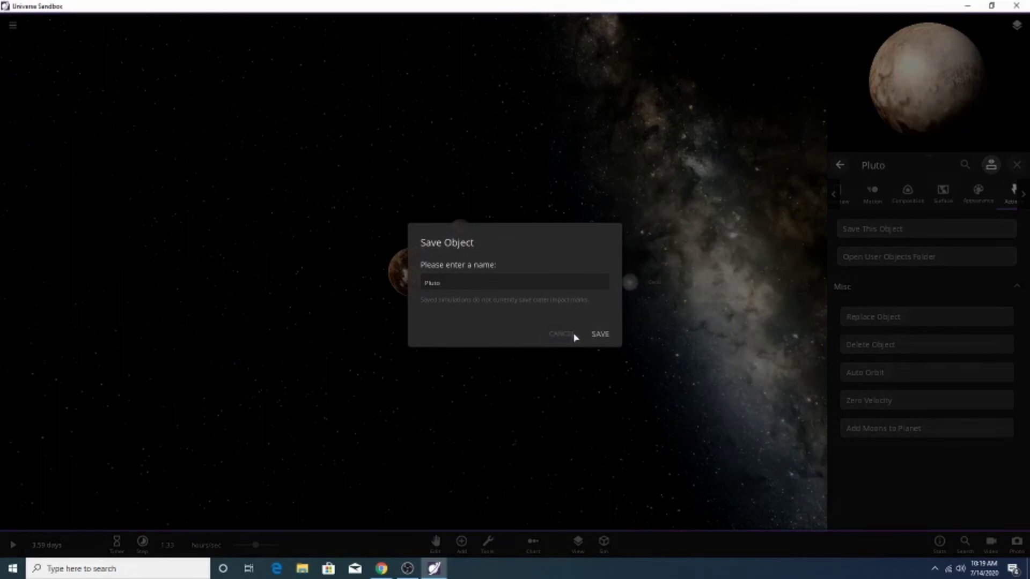
left_click(600, 334)
Save Eris from the dwarf planet row as a user object.
scroll(602, 342, "down", 6)
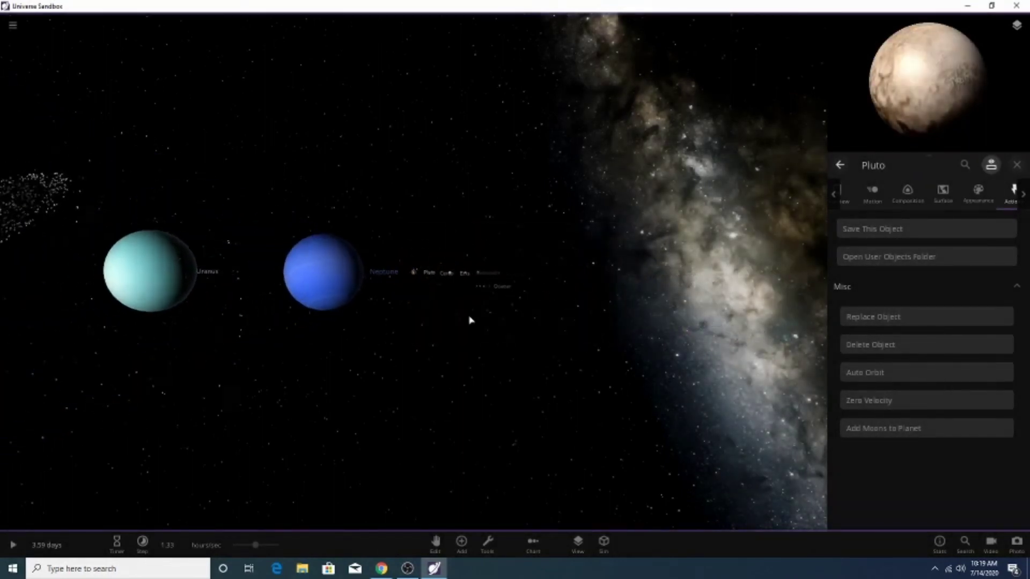
scroll(472, 320, "up", 3)
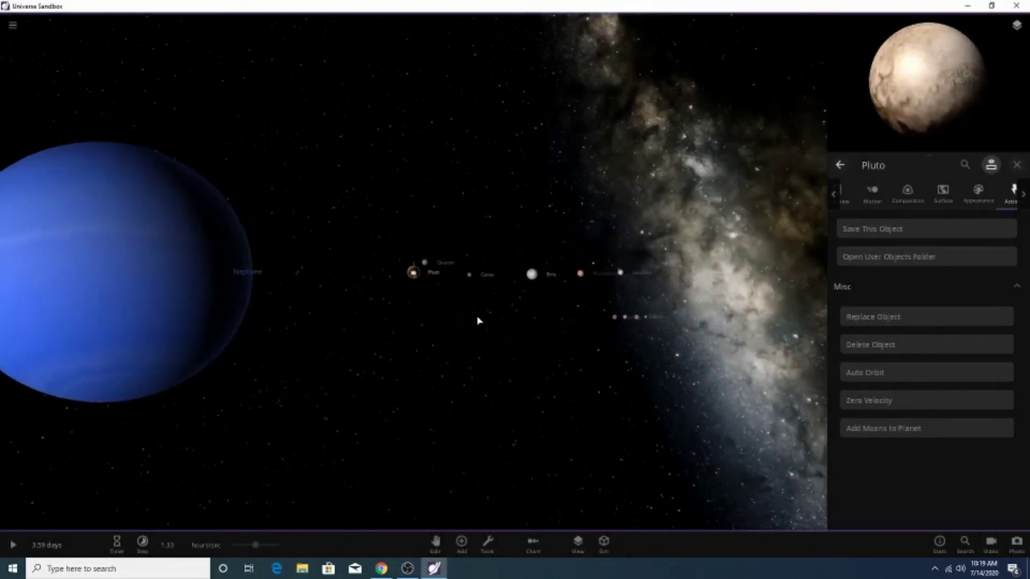
double_click(529, 274)
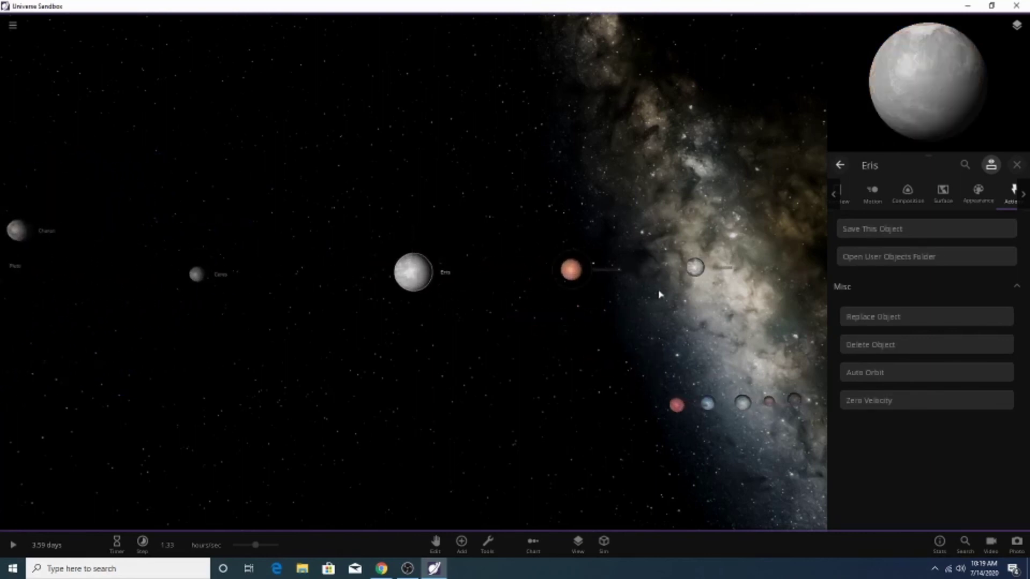
left_click(878, 229)
left_click(603, 340)
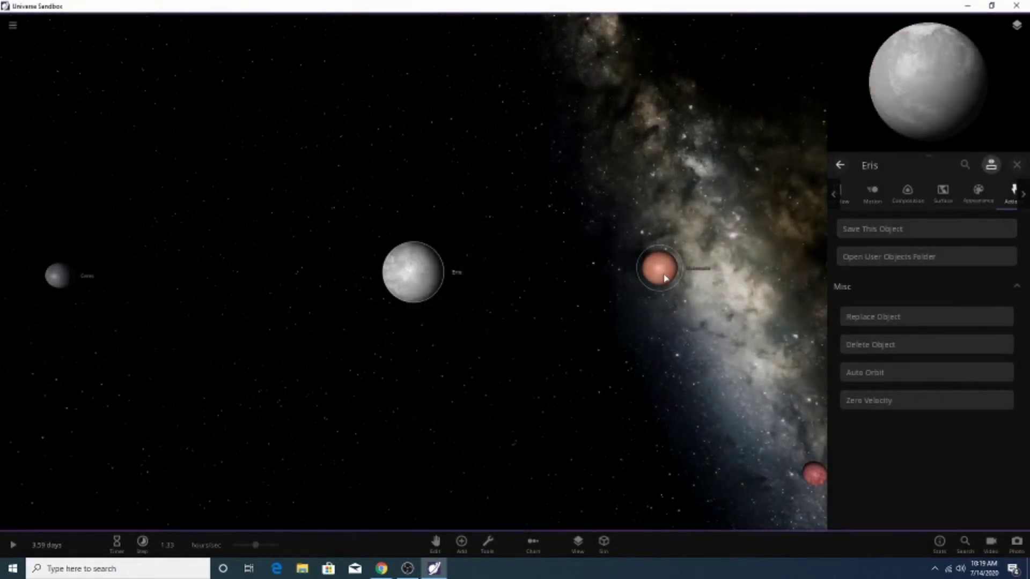
Save Makemake and Haumea as user objects under their own names.
left_click(663, 275)
left_click(1017, 165)
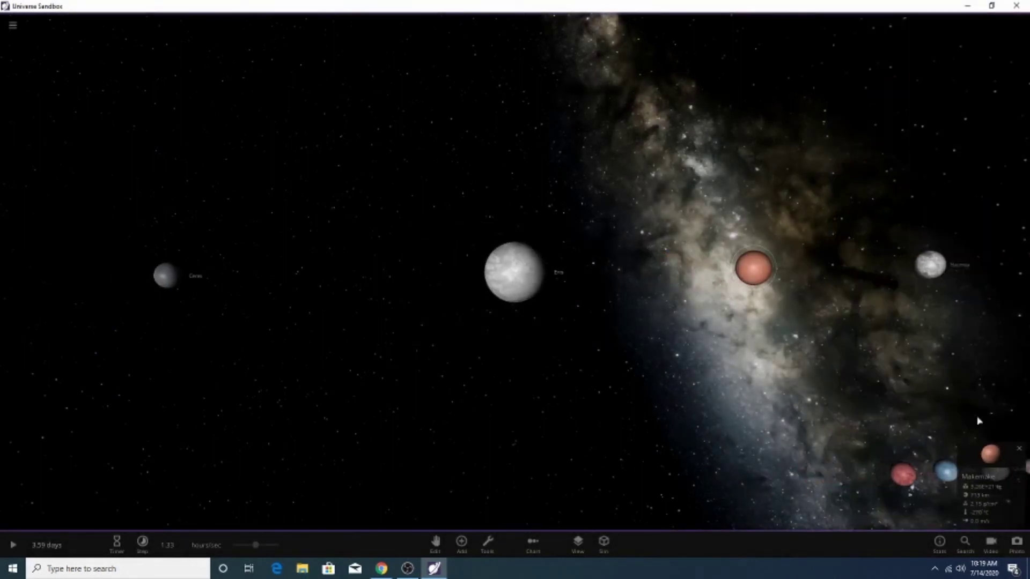
left_click(999, 468)
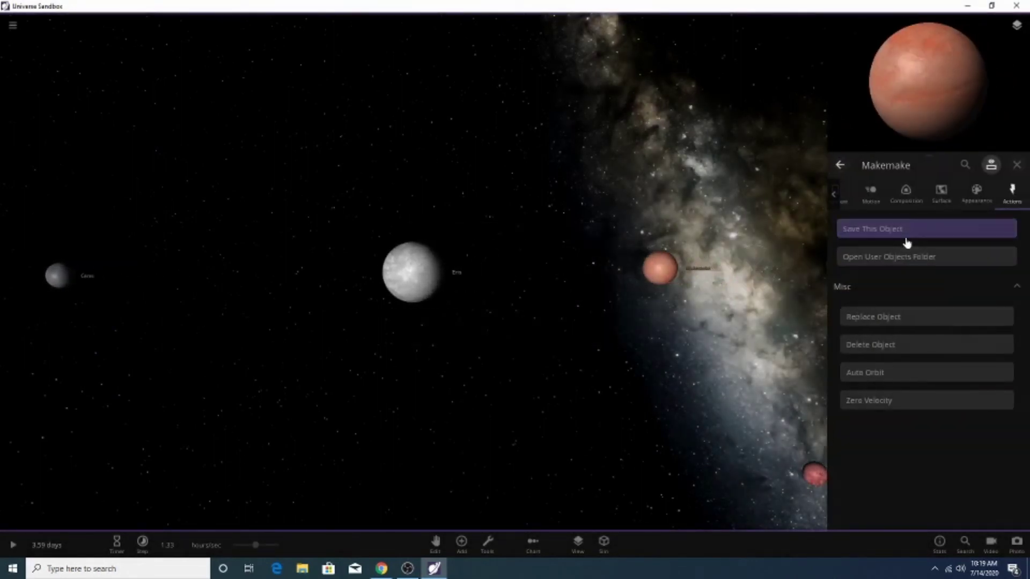
left_click(906, 230)
left_click(600, 334)
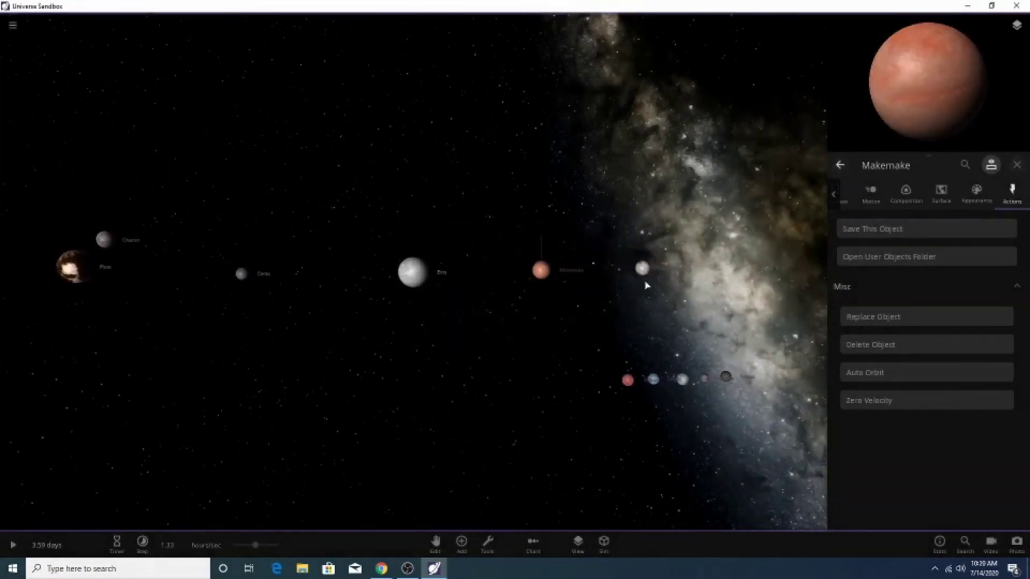
left_click(903, 231)
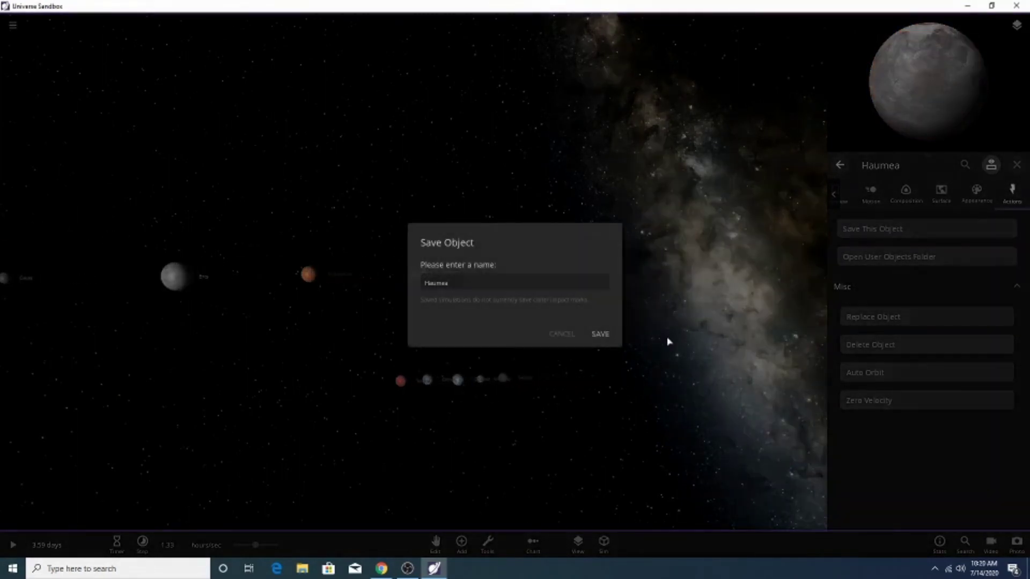
left_click(600, 334)
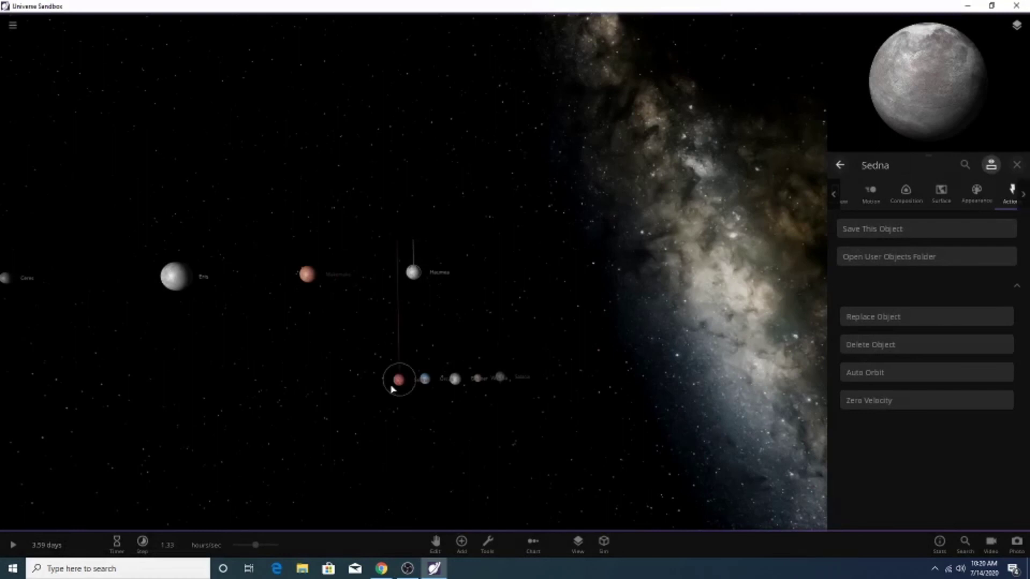
Save Sedna, Orcus and Salacia from the lower row of candidates as user objects.
left_click(892, 231)
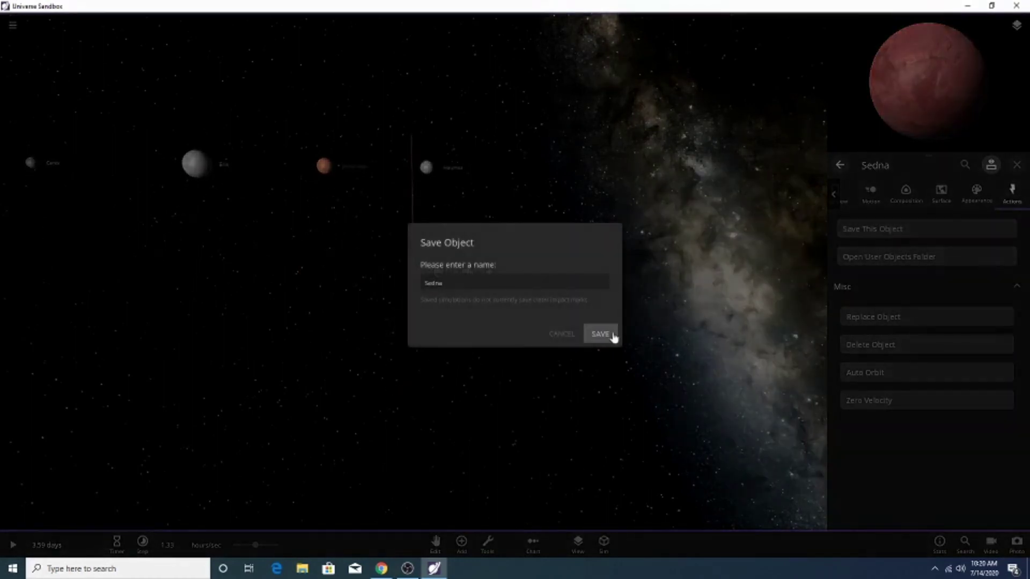
left_click(545, 336)
left_click(436, 275)
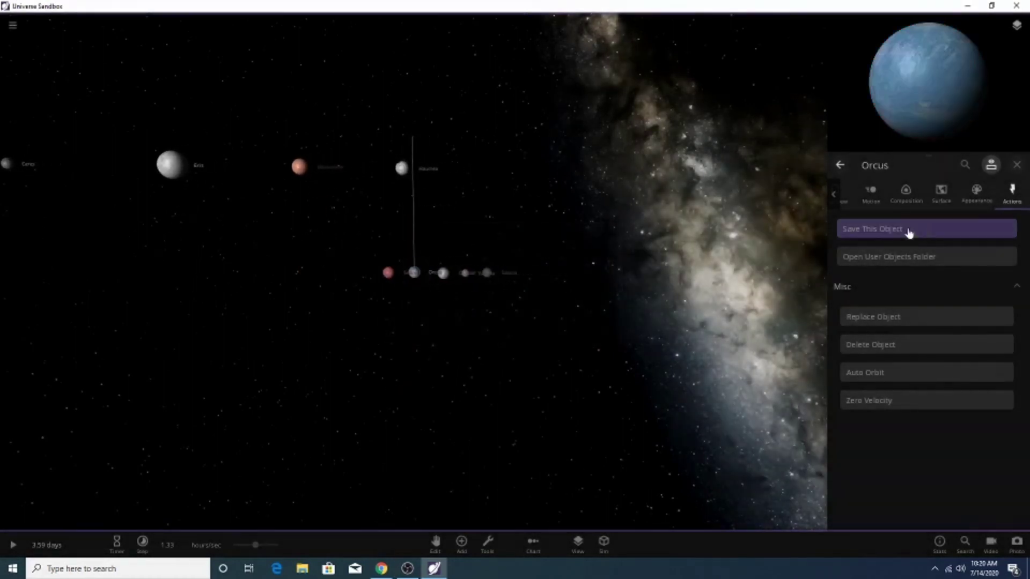
left_click(908, 231)
key("Return")
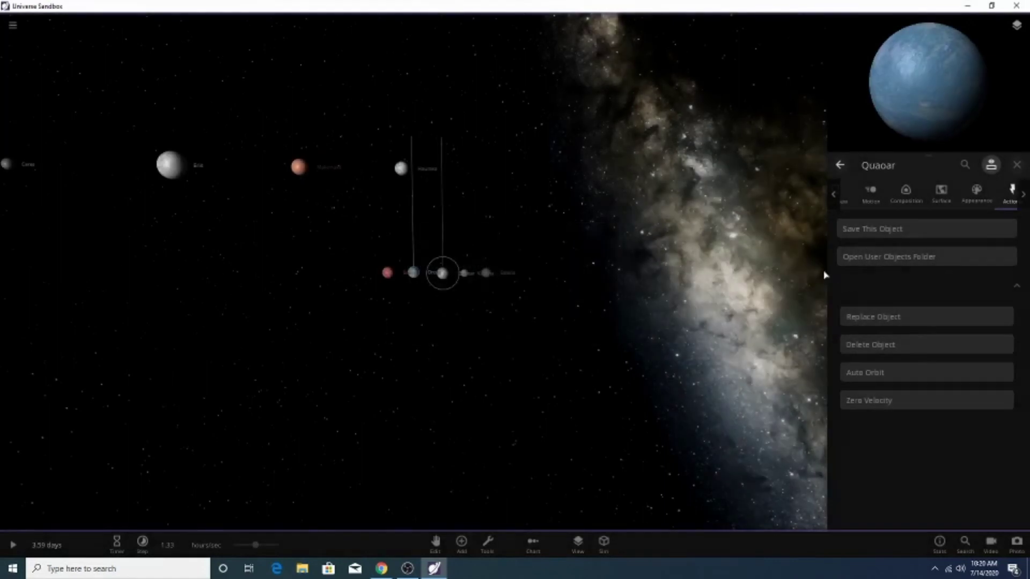
left_click(880, 231)
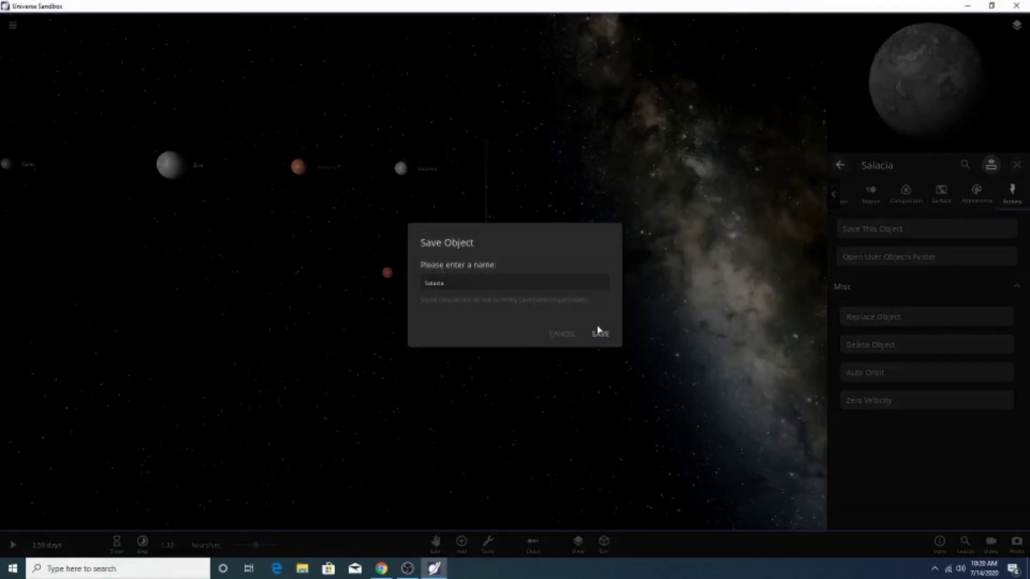
left_click(599, 333)
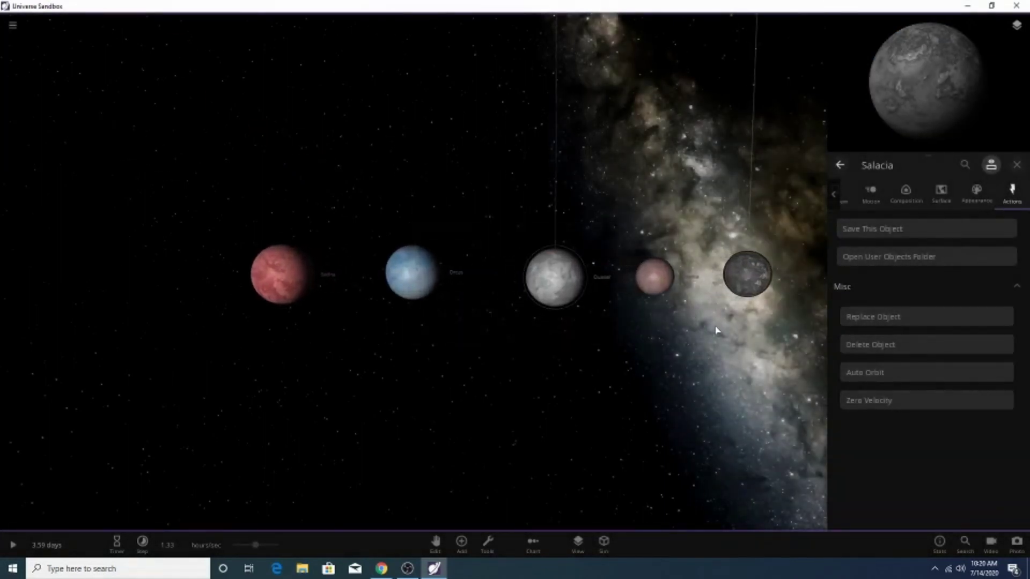
Open Quaoar's properties and check which bodies are stored among the user objects in the Add Object library.
left_click(570, 291)
left_click(913, 234)
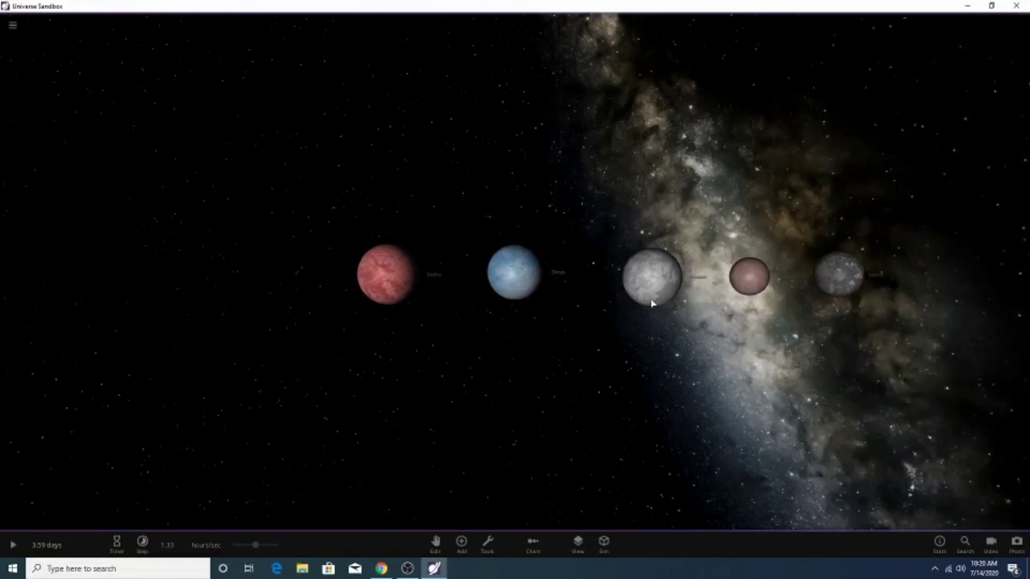
left_click(990, 473)
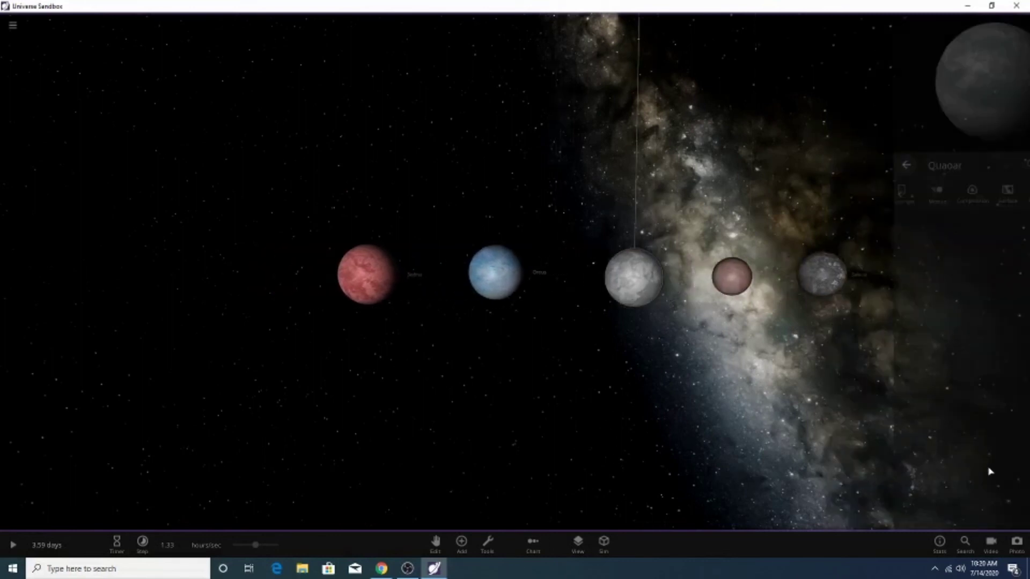
left_click(461, 542)
left_click(354, 459)
left_click(333, 462)
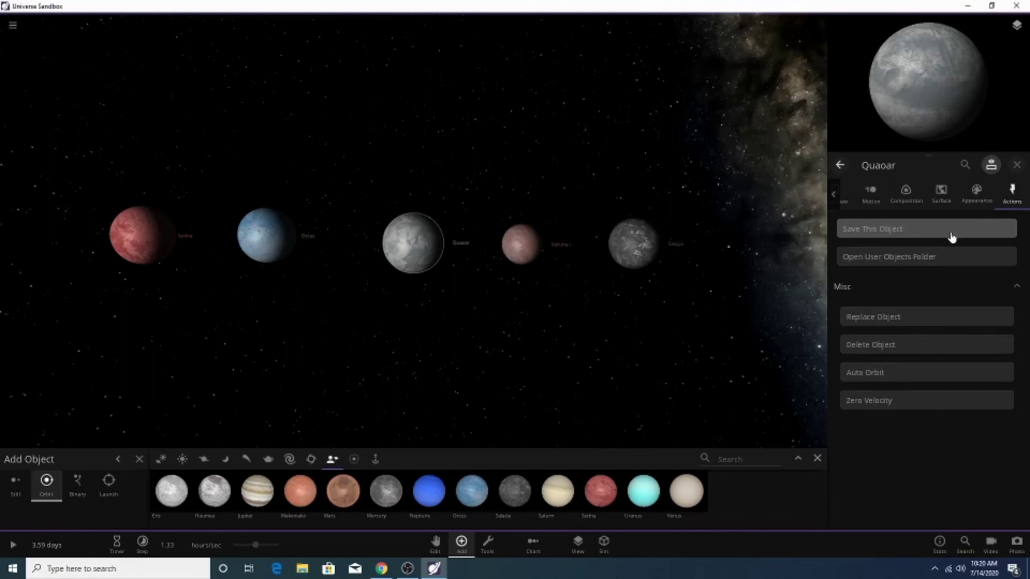
Save Quaoar as a user object under its own name and select Varuna.
left_click(935, 228)
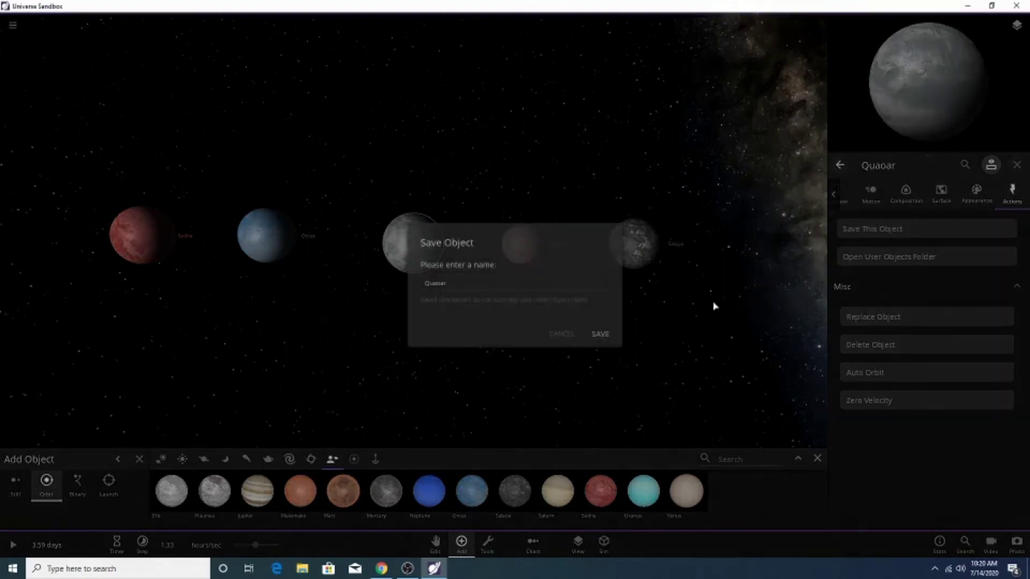
left_click(602, 333)
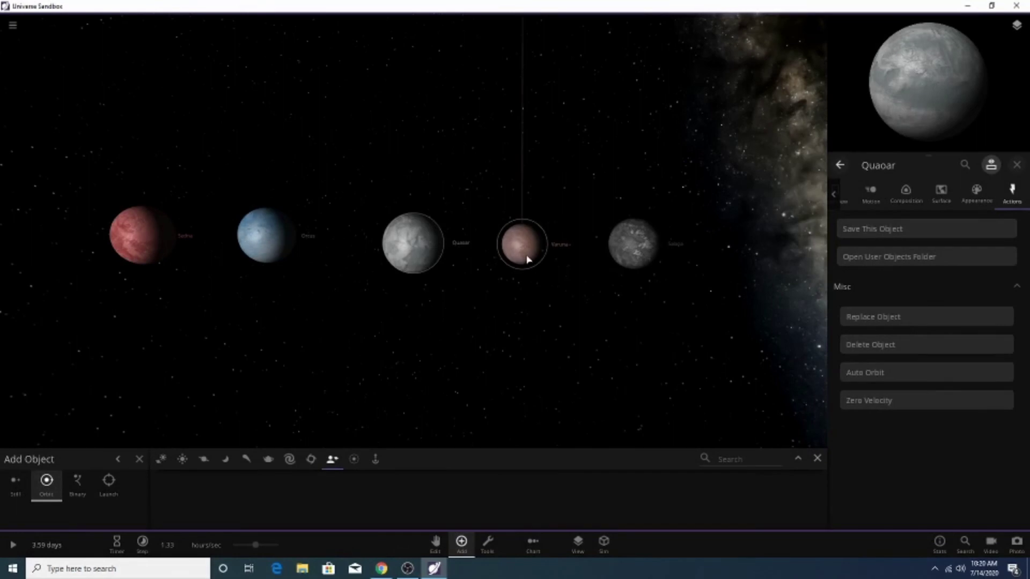
double_click(526, 259)
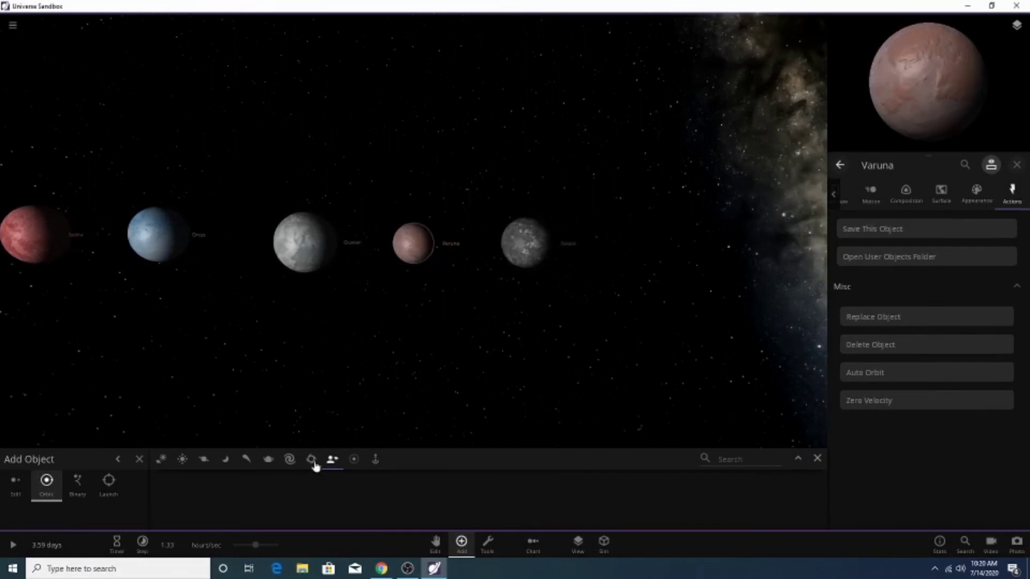